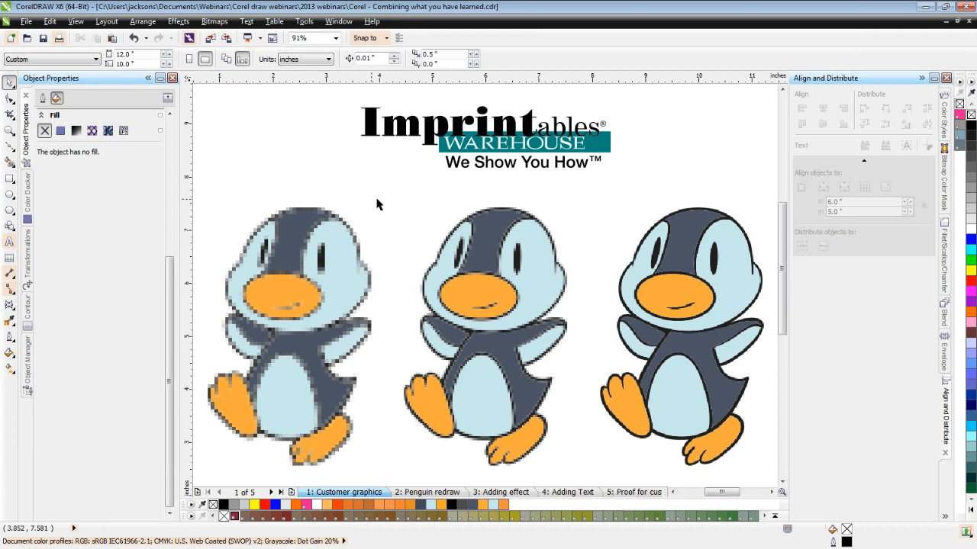
Select the first penguin bitmap and examine the pixels around its head and eye up close.
{"action": "left_click", "coordinate": [318, 257]}
{"action": "left_click", "coordinate": [317, 257]}
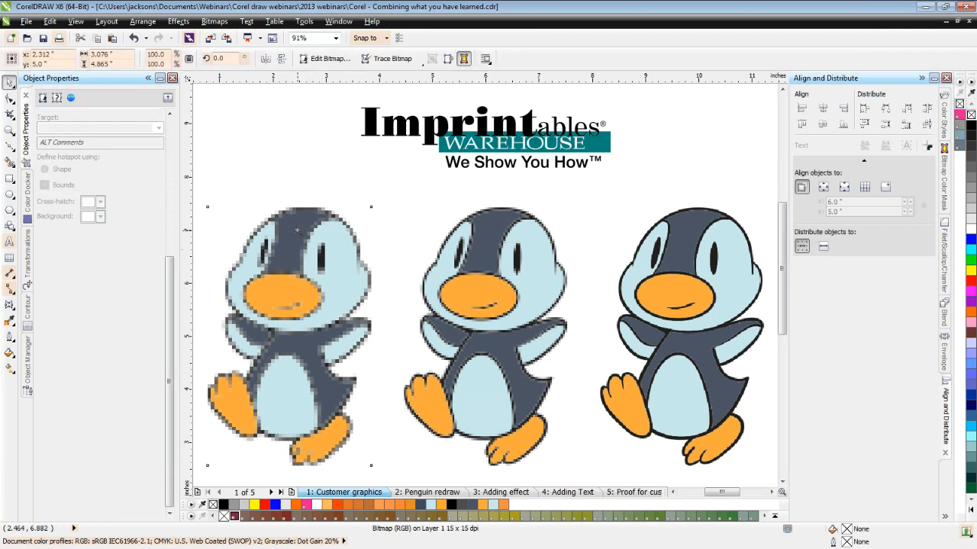
{"action": "key", "text": "z"}
{"action": "left_click_drag", "start_coordinate": [271, 173], "coordinate": [464, 327]}
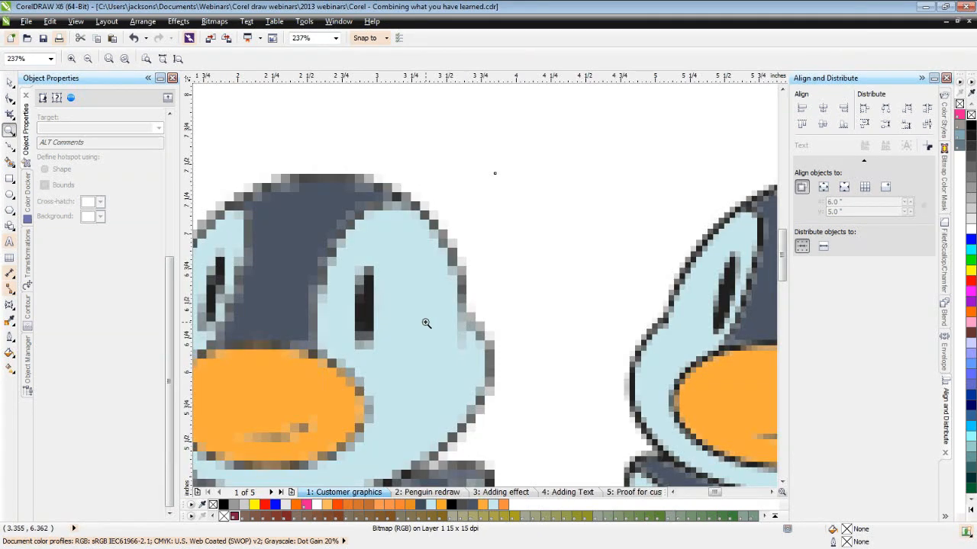
{"action": "left_click", "coordinate": [11, 84]}
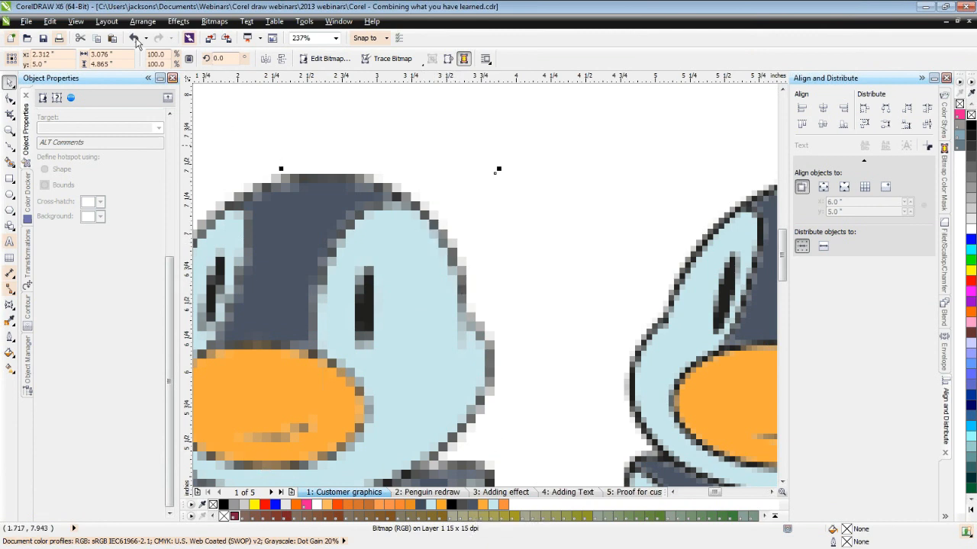
Inspect the penguin bitmaps and the logo in Wireframe view with all objects fitted in the window.
{"action": "left_click", "coordinate": [77, 23]}
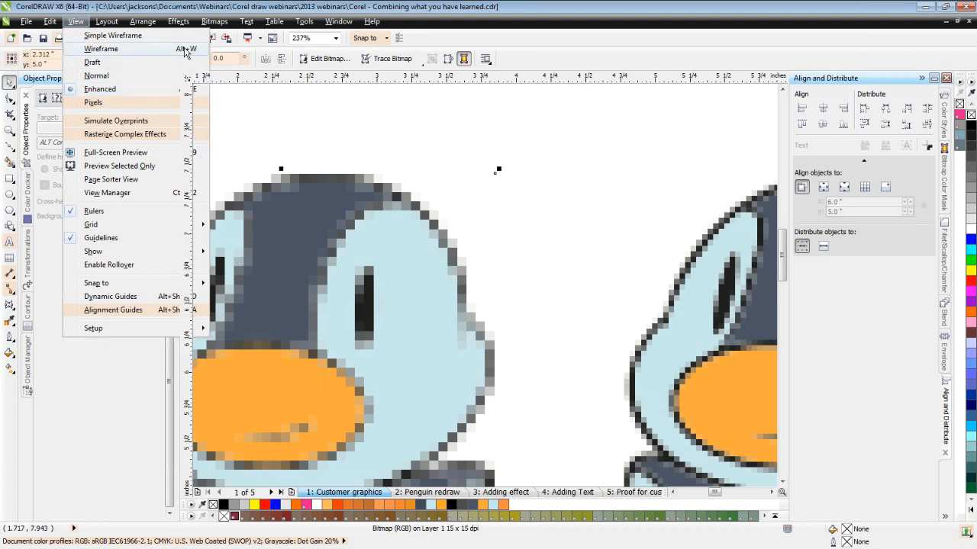
{"action": "left_click", "coordinate": [184, 50]}
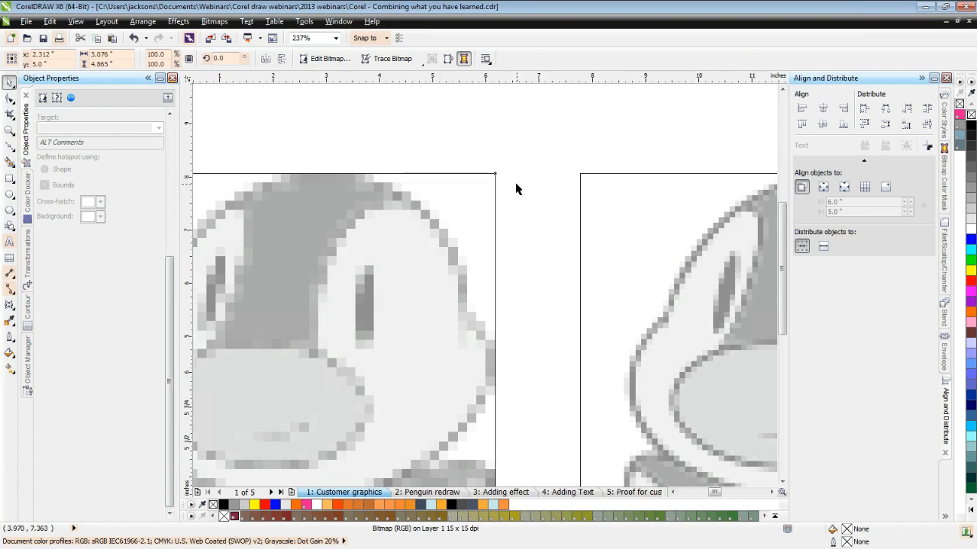
{"action": "key", "text": "F4"}
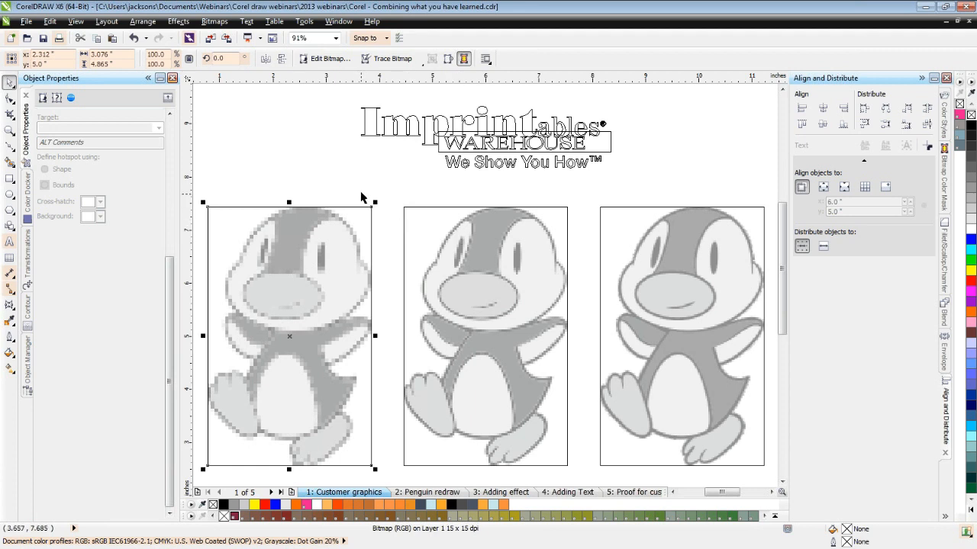
Compare the edge pixels of the three penguin bitmaps around their heads up close.
{"action": "key", "text": "z"}
{"action": "left_click_drag", "start_coordinate": [345, 186], "coordinate": [460, 311]}
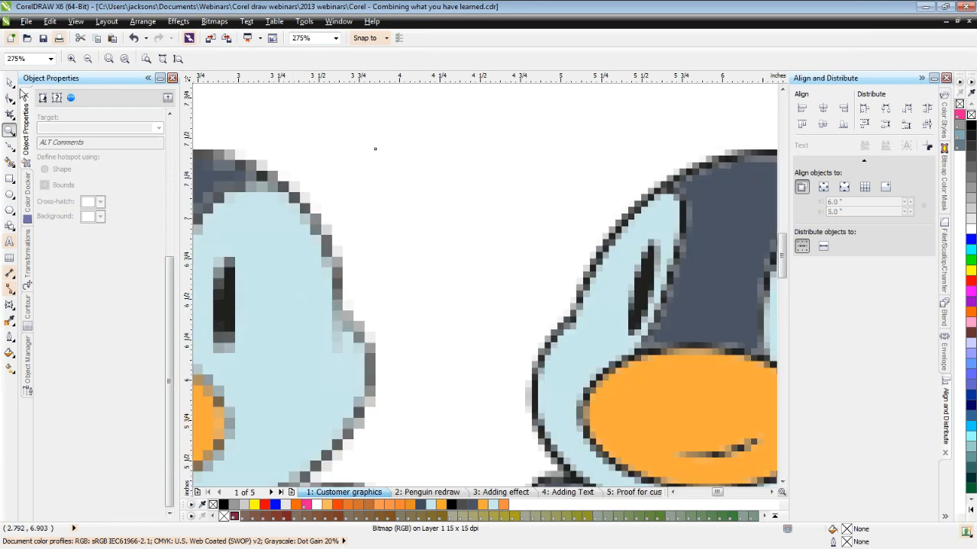
{"action": "key", "text": "space"}
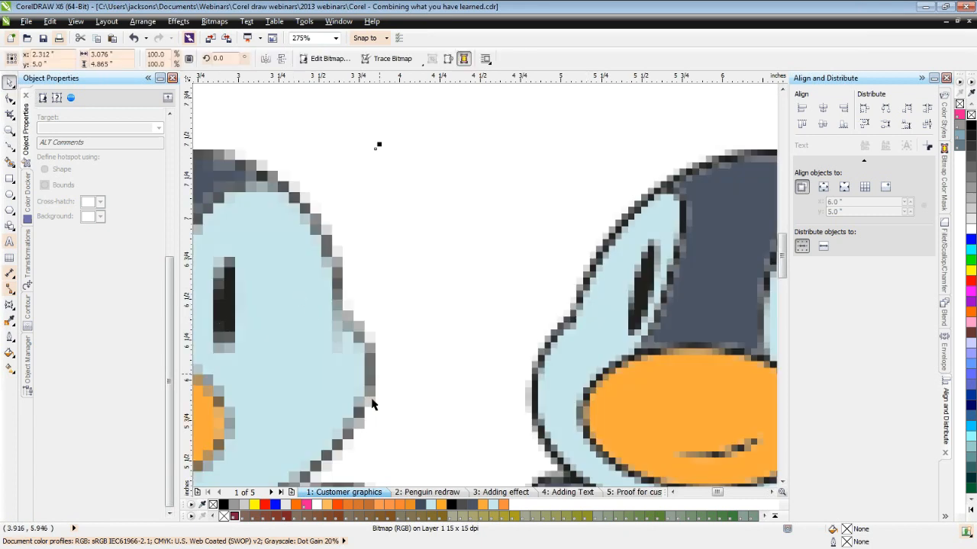
{"action": "left_click", "coordinate": [694, 443]}
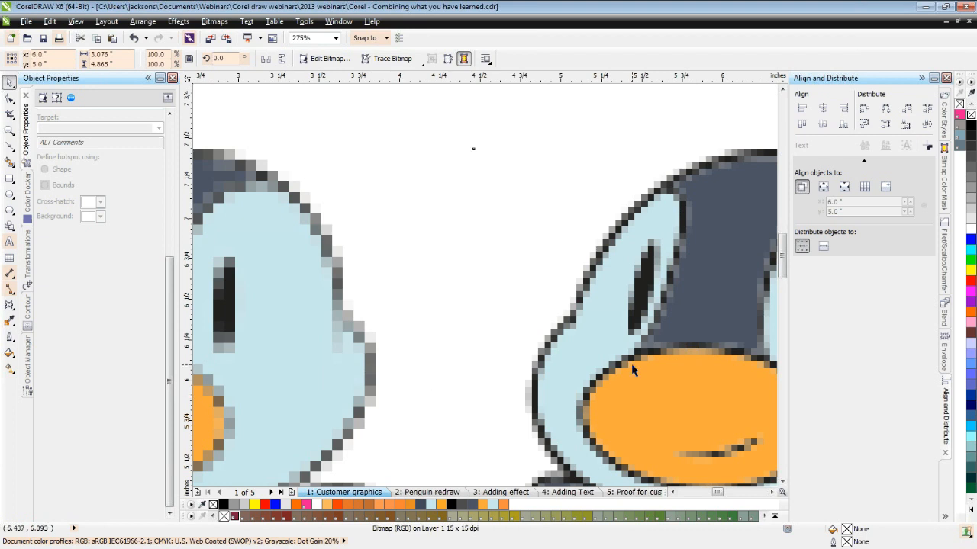
{"action": "left_click", "coordinate": [770, 494]}
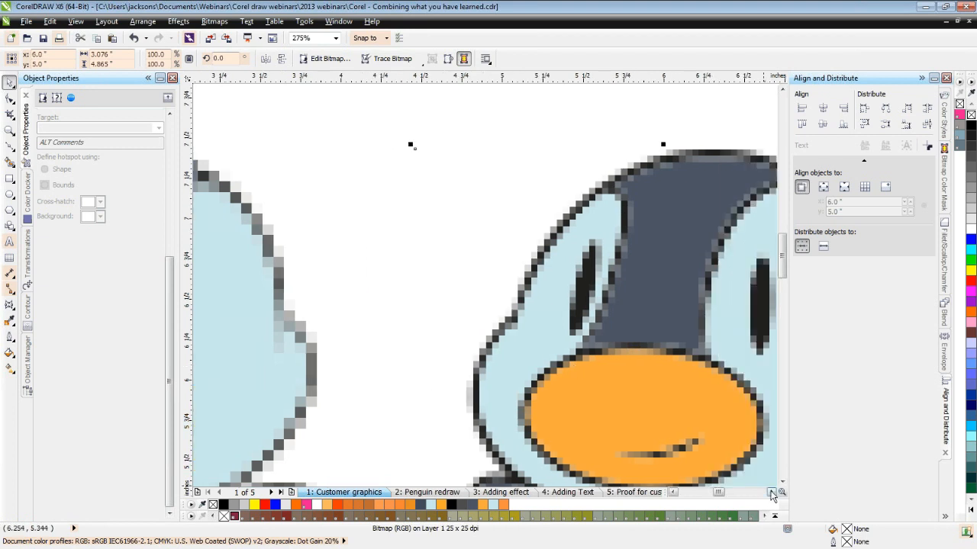
{"action": "left_click", "coordinate": [770, 495]}
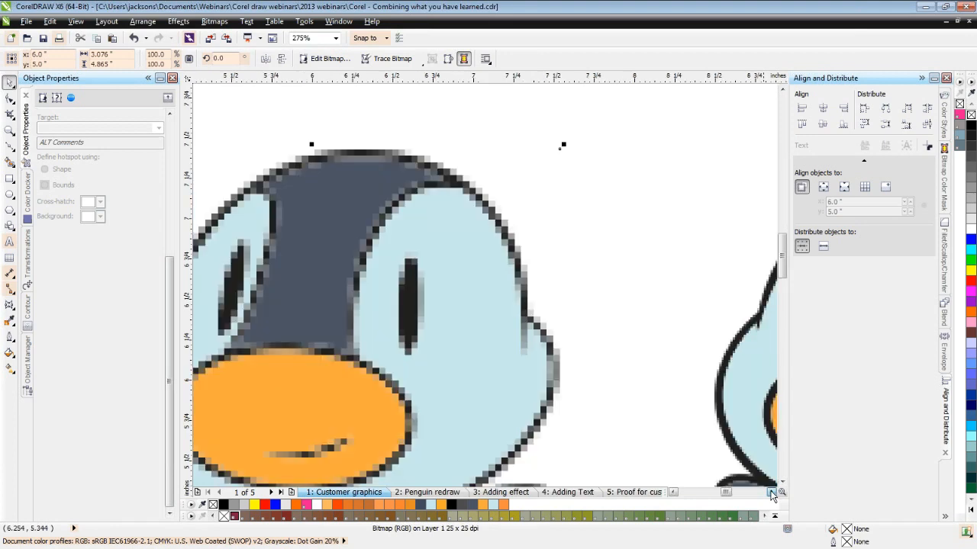
{"action": "left_click", "coordinate": [771, 495]}
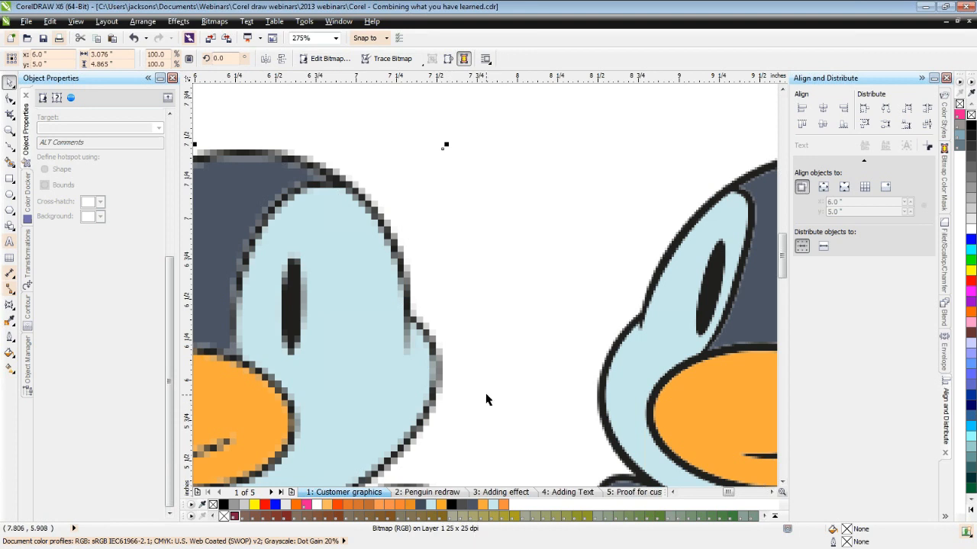
Check the third penguin bitmap's size, color mode and resolution, and look through the available dockers.
{"action": "left_click", "coordinate": [645, 378]}
{"action": "left_click", "coordinate": [43, 101]}
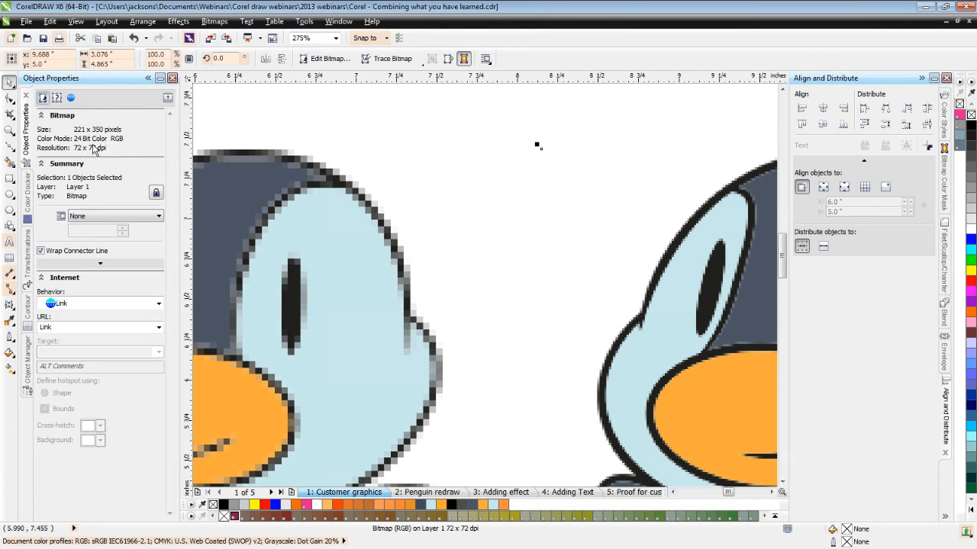
{"action": "left_click", "coordinate": [339, 22]}
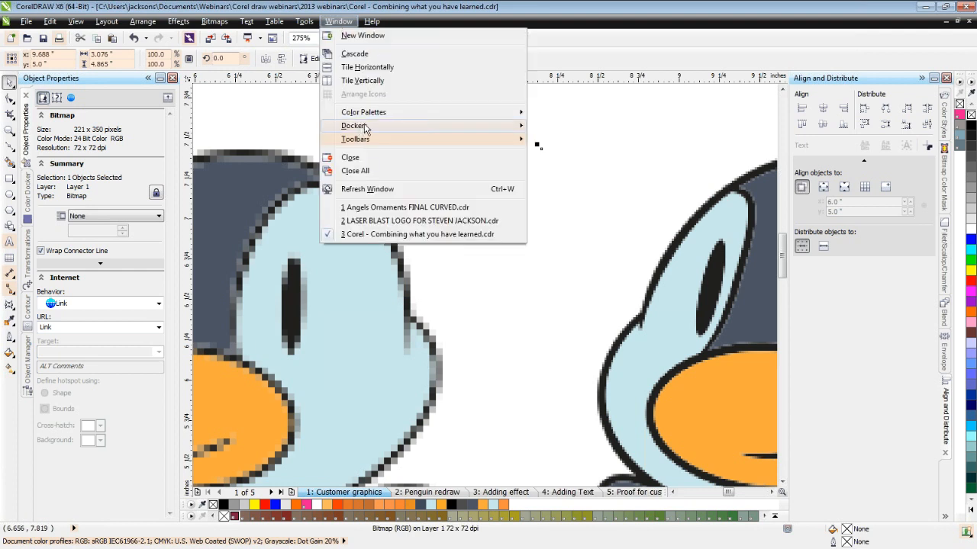
{"action": "mouse_move", "coordinate": [364, 128]}
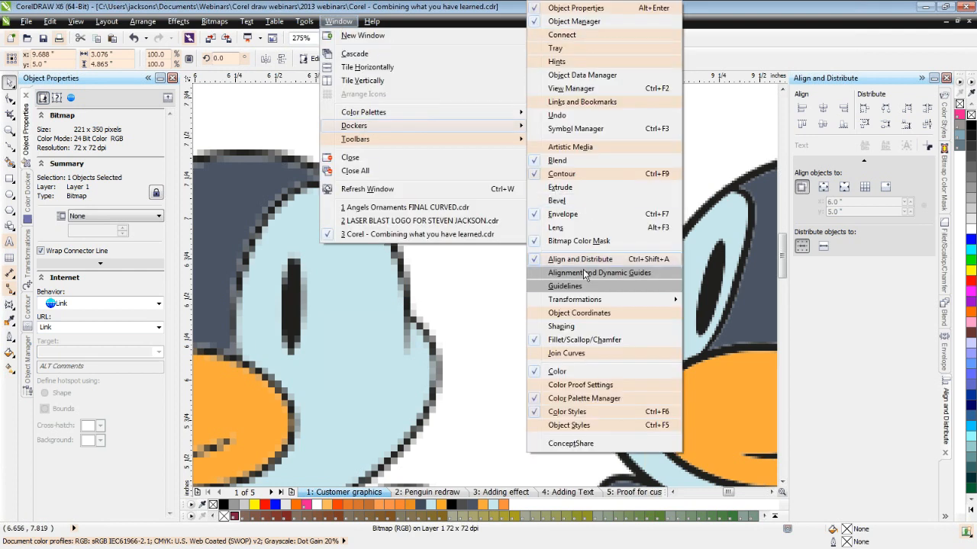
{"action": "left_click", "coordinate": [711, 9]}
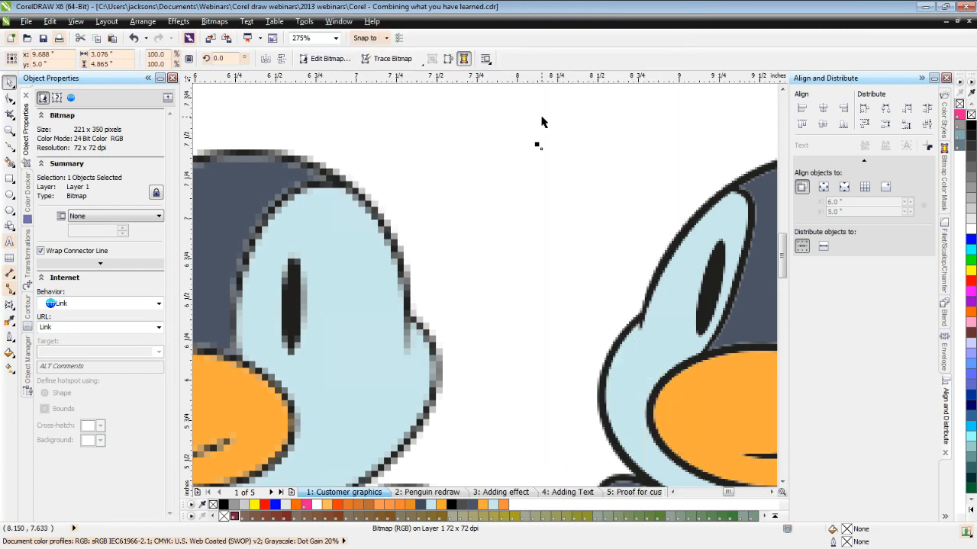
{"action": "left_click", "coordinate": [543, 121]}
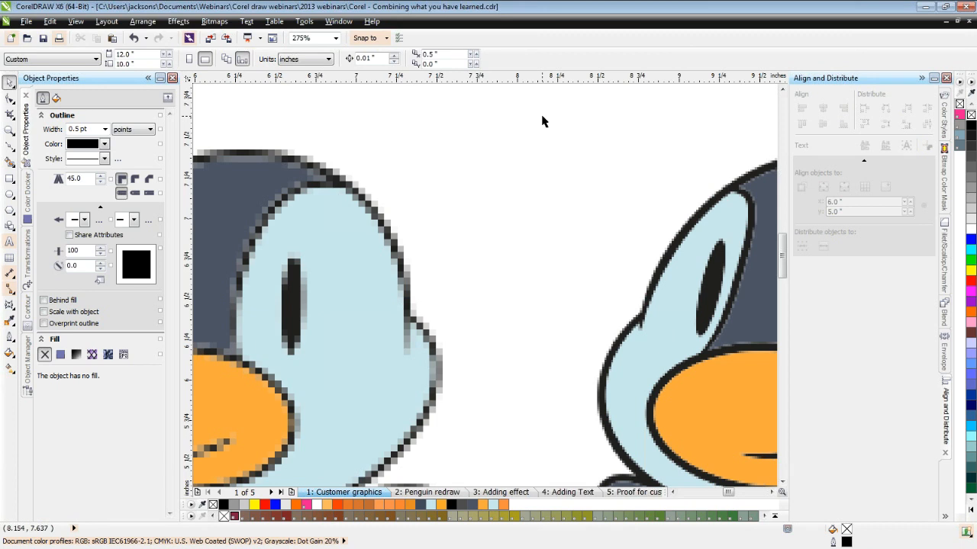
{"action": "key", "text": "F4"}
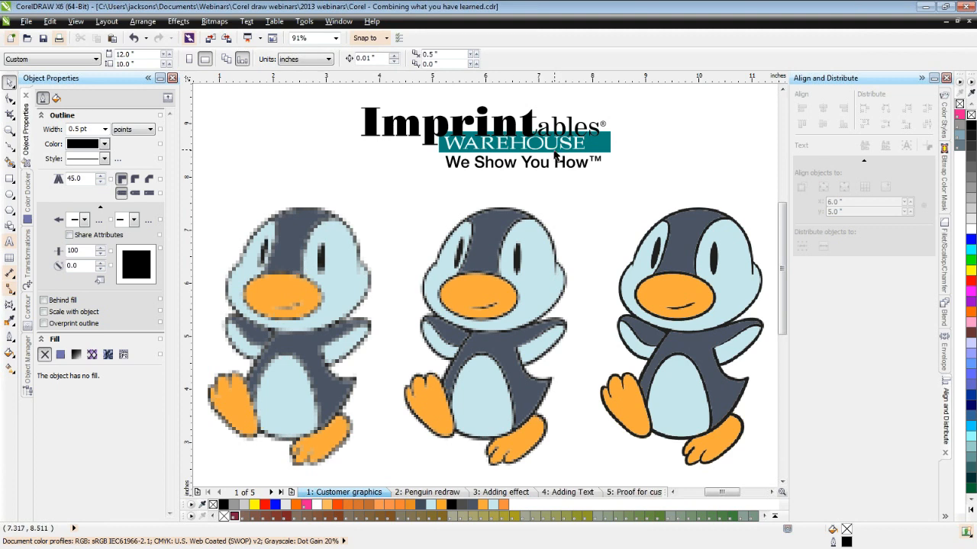
Convert the first and middle penguin bitmaps to vector groups with Quick Trace.
{"action": "left_click", "coordinate": [347, 261]}
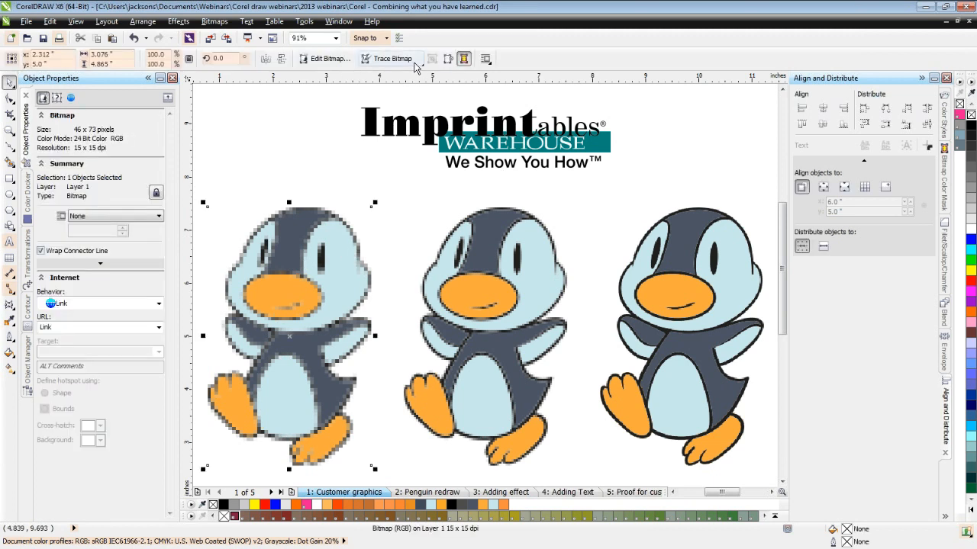
{"action": "left_click", "coordinate": [415, 65]}
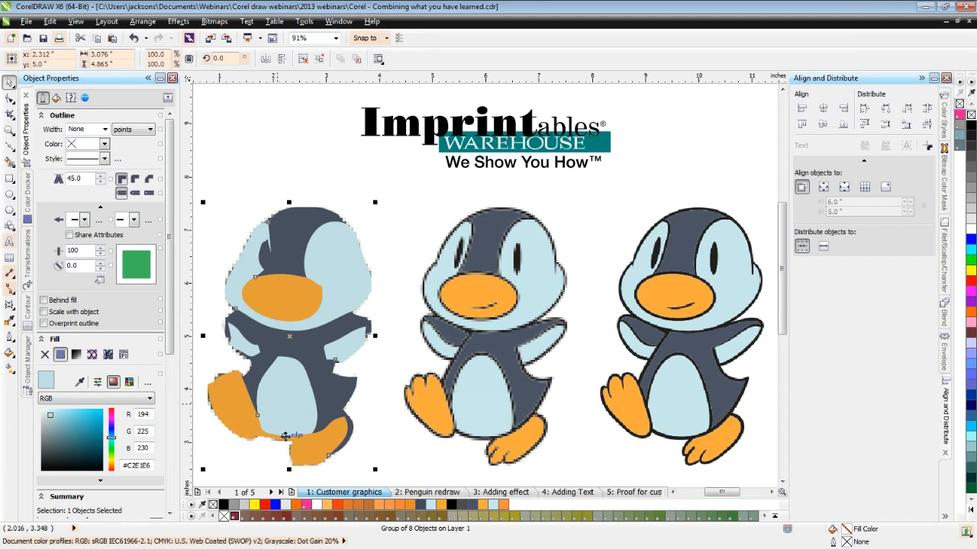
{"action": "left_click", "coordinate": [528, 266]}
{"action": "left_click", "coordinate": [400, 59]}
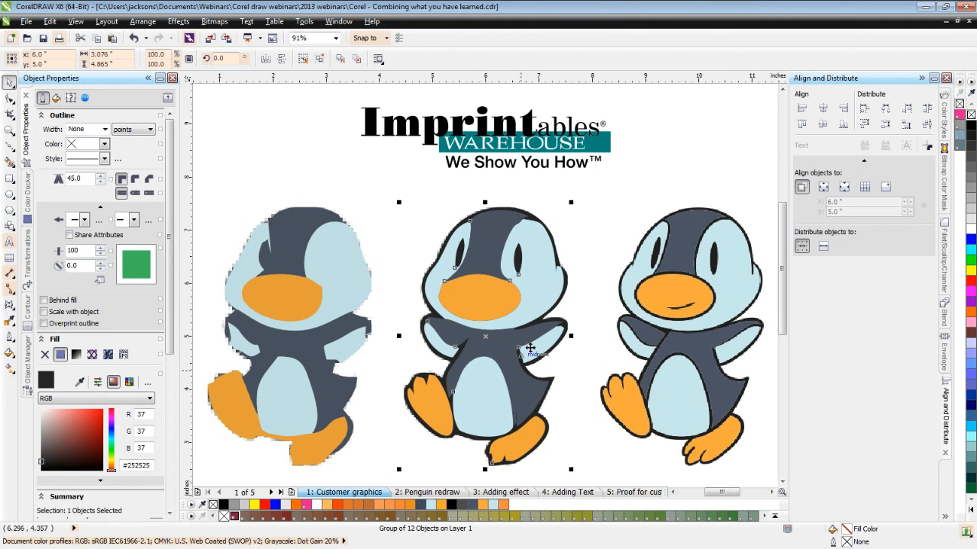
{"action": "left_click", "coordinate": [598, 235]}
{"action": "left_click", "coordinate": [598, 235]}
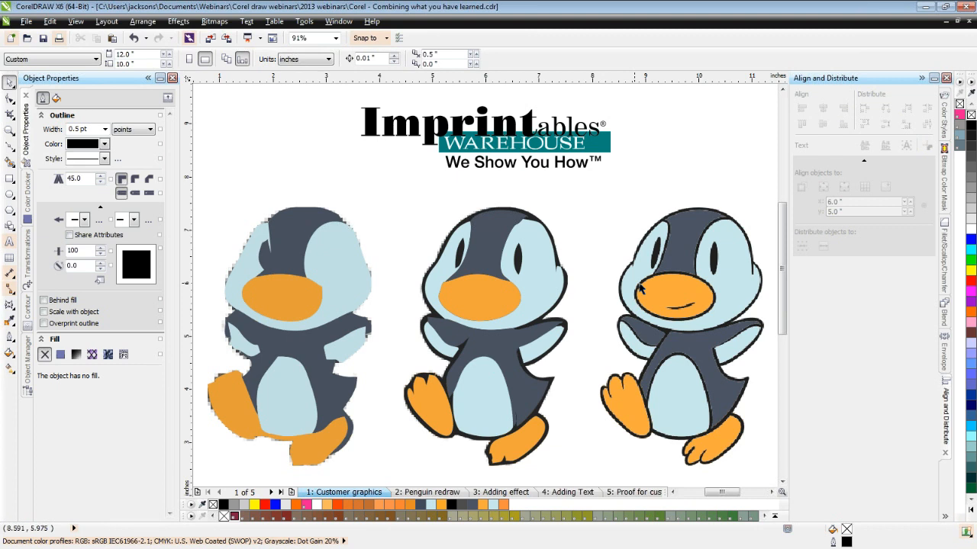
Convert the third penguin bitmap to vector shapes with Quick Trace.
{"action": "left_click", "coordinate": [640, 286]}
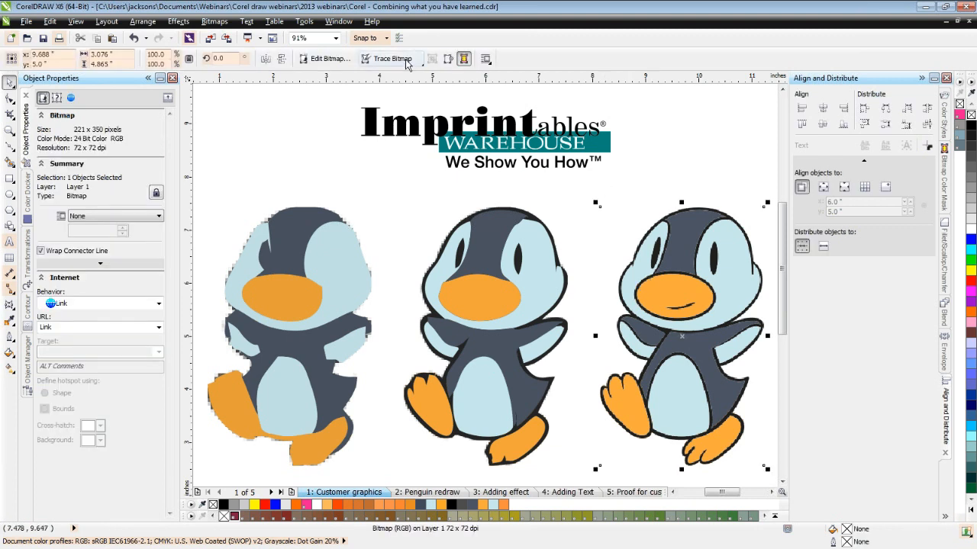
{"action": "left_click", "coordinate": [406, 63]}
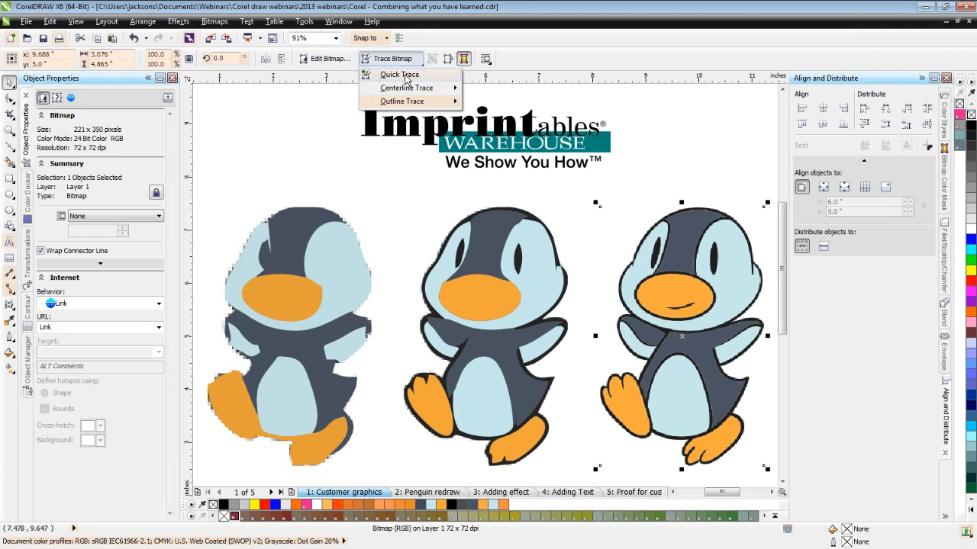
{"action": "left_click", "coordinate": [400, 75]}
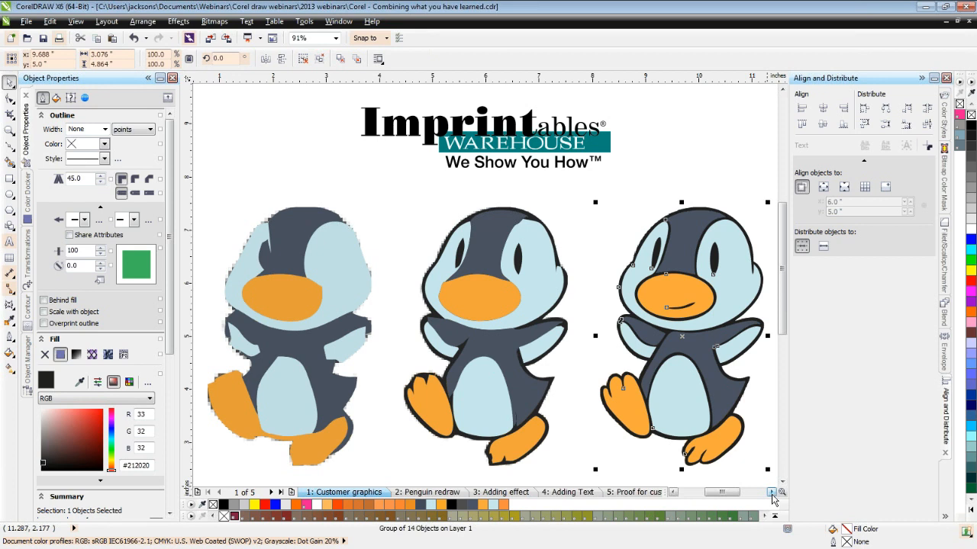
Examine the third penguin's traced outlines up close from head to feet, leaving nothing selected.
{"action": "left_click", "coordinate": [771, 493]}
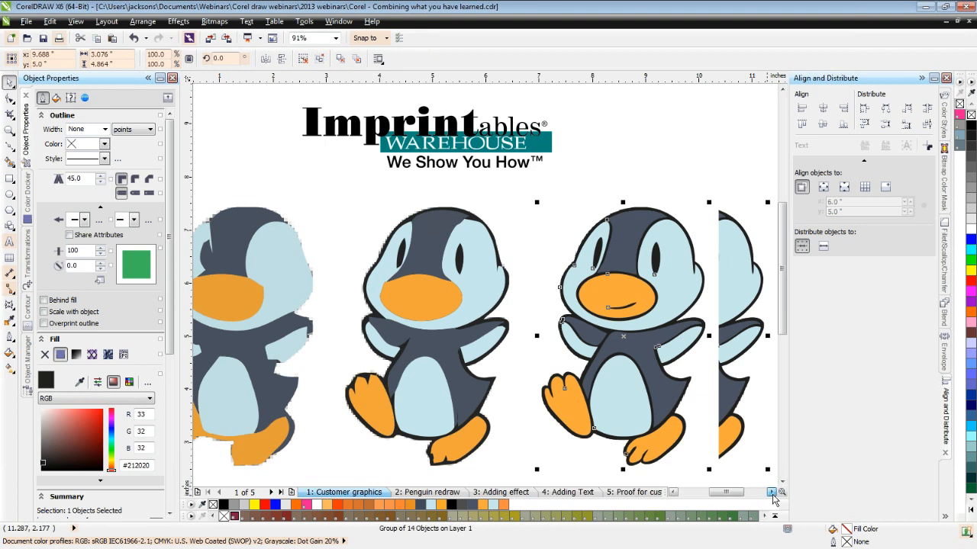
{"action": "scroll", "coordinate": [675, 261], "scroll_direction": "up", "scroll_amount": 1}
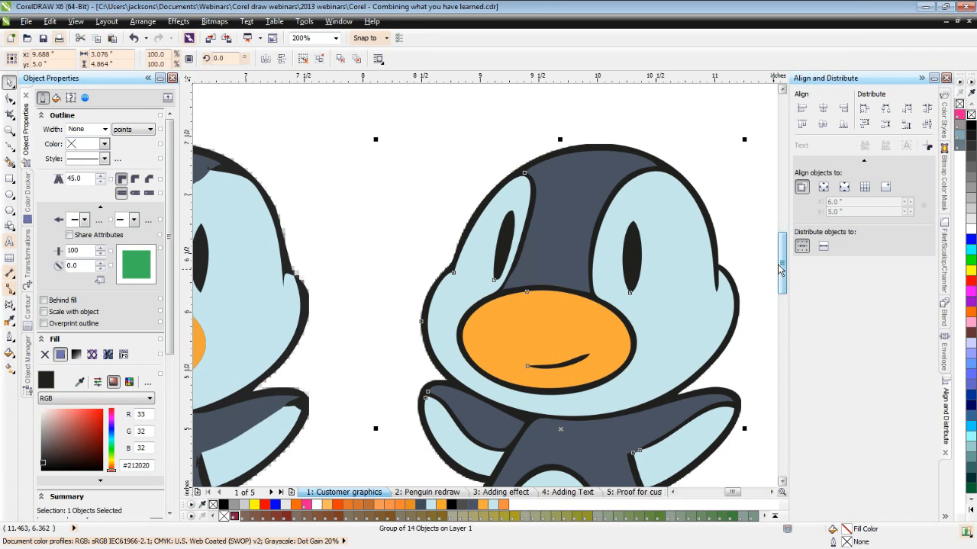
{"action": "left_click_drag", "start_coordinate": [780, 269], "coordinate": [776, 297]}
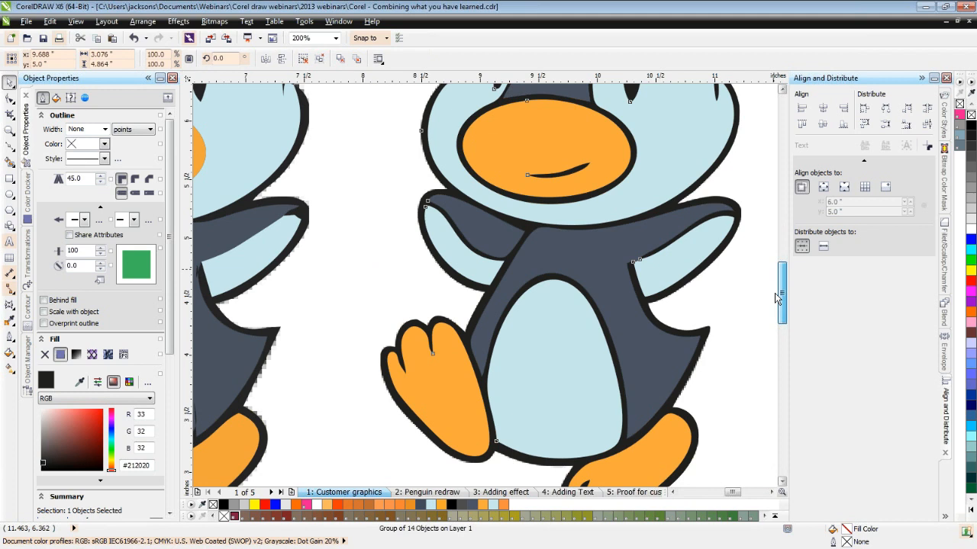
{"action": "key", "text": "F4"}
{"action": "left_click", "coordinate": [675, 178]}
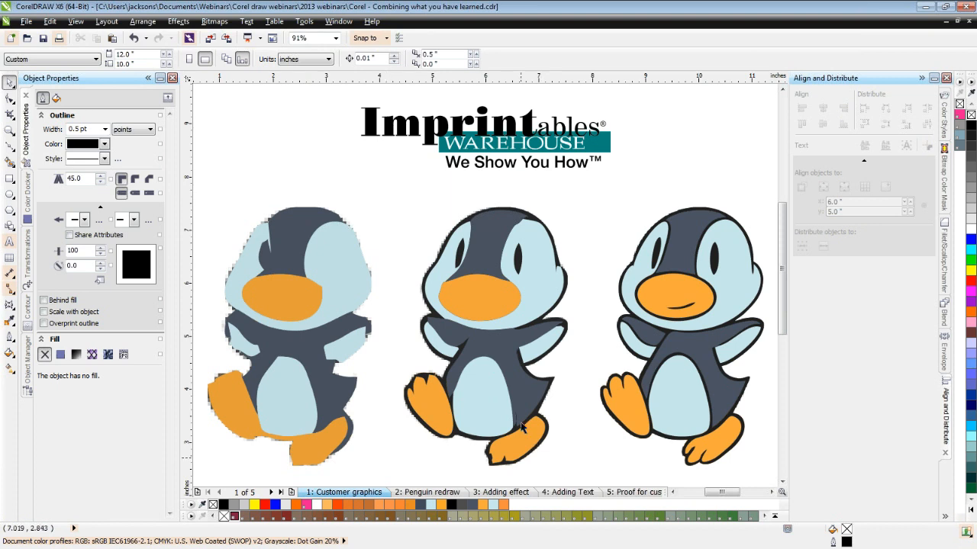
Undo the middle penguin's trace and try scaling its bitmap down about its center to 27.4%.
{"action": "left_click", "coordinate": [488, 359]}
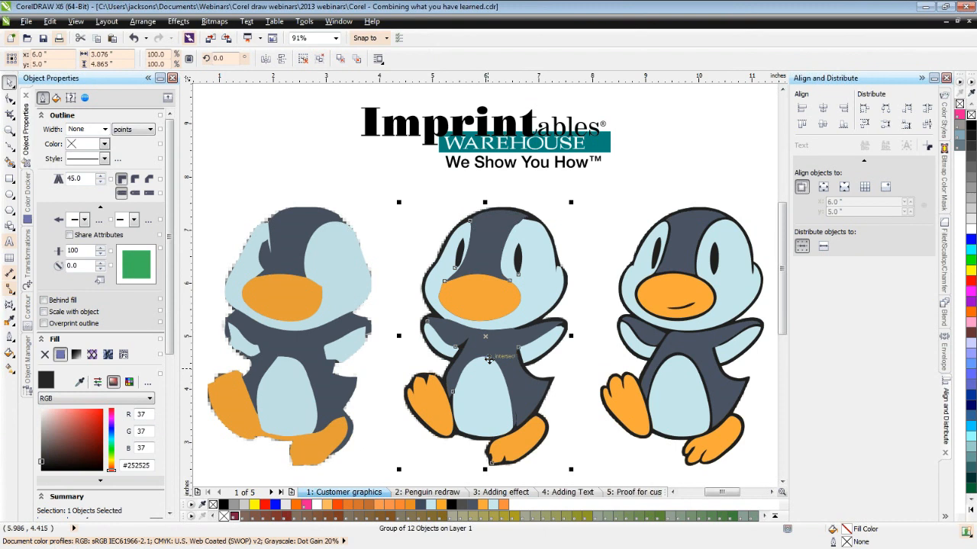
{"action": "key", "text": "ctrl+z"}
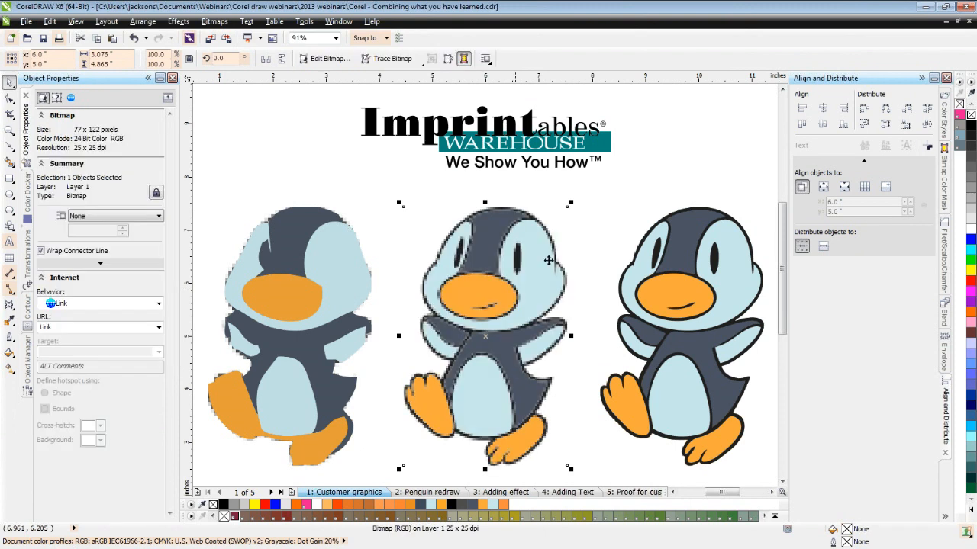
{"action": "left_click_drag", "start_coordinate": [571, 202], "coordinate": [518, 282]}
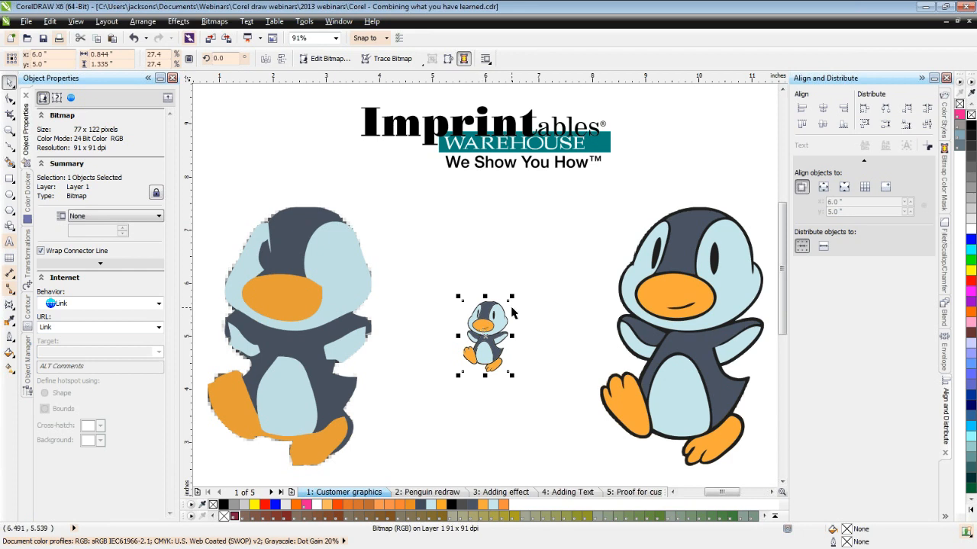
{"action": "key", "text": "ctrl+z"}
{"action": "key", "text": "ctrl+z"}
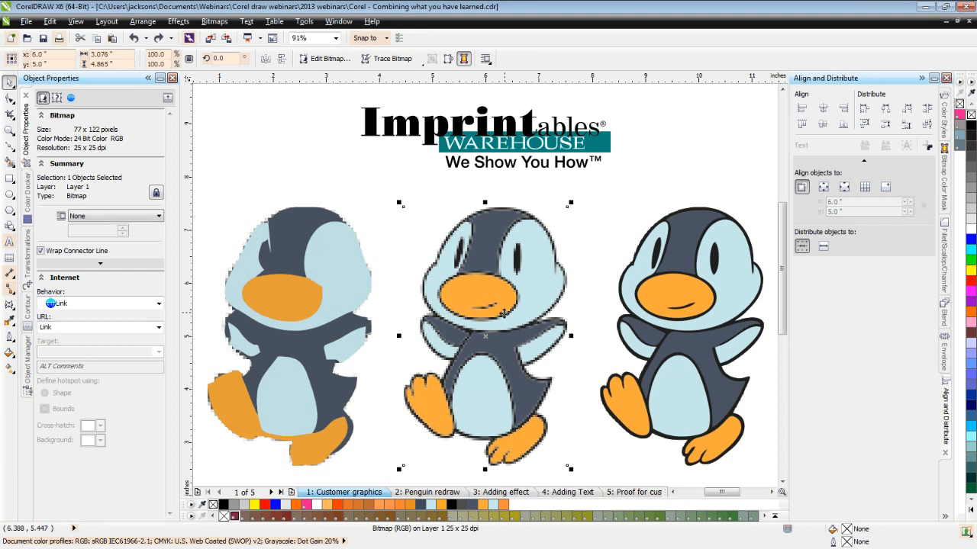
Trace the middle penguin bitmap with Quick Trace and go to the Penguin redraw page.
{"action": "left_click", "coordinate": [389, 59]}
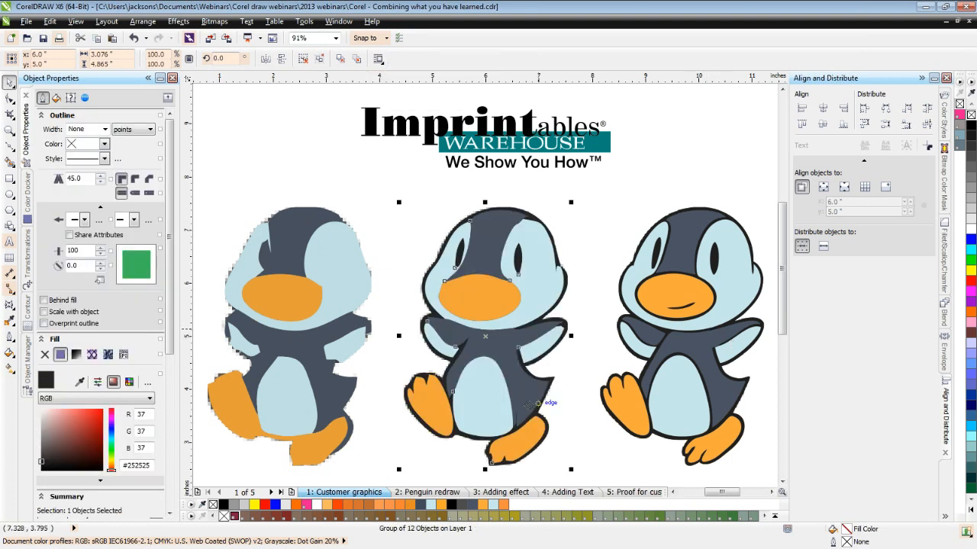
{"action": "left_click", "coordinate": [431, 493]}
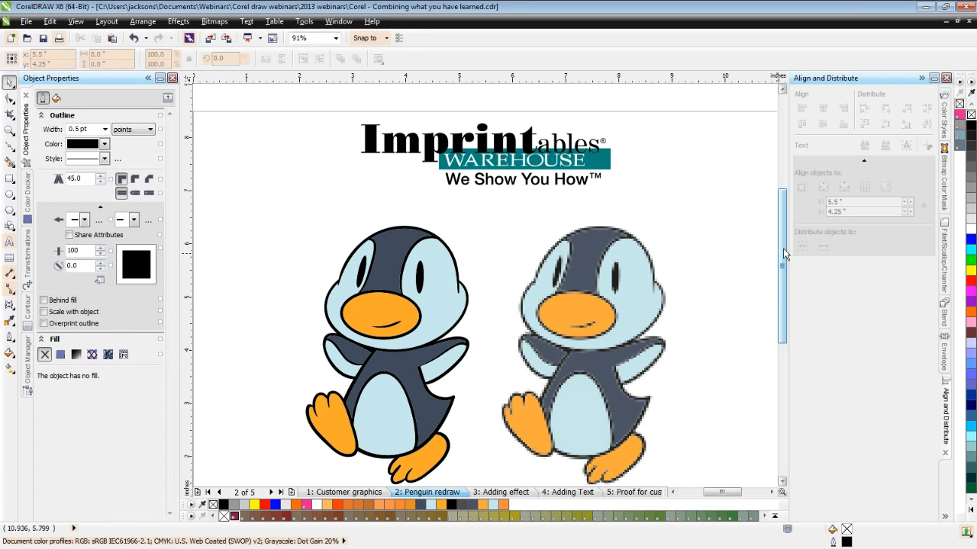
Lock the pixelated penguin bitmap beside the finished vector penguin, leaving nothing selected.
{"action": "scroll", "coordinate": [783, 248], "scroll_direction": "down", "scroll_amount": 1}
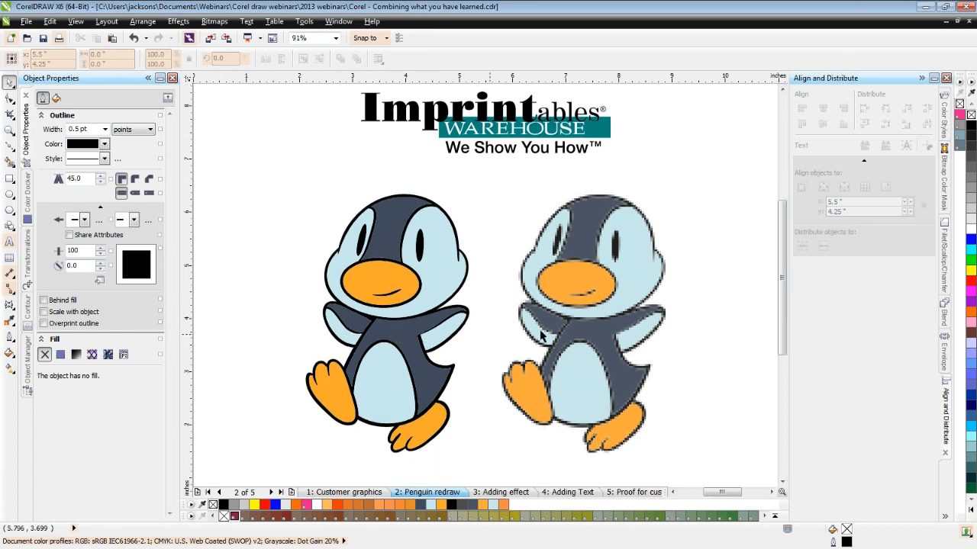
{"action": "left_click", "coordinate": [593, 288]}
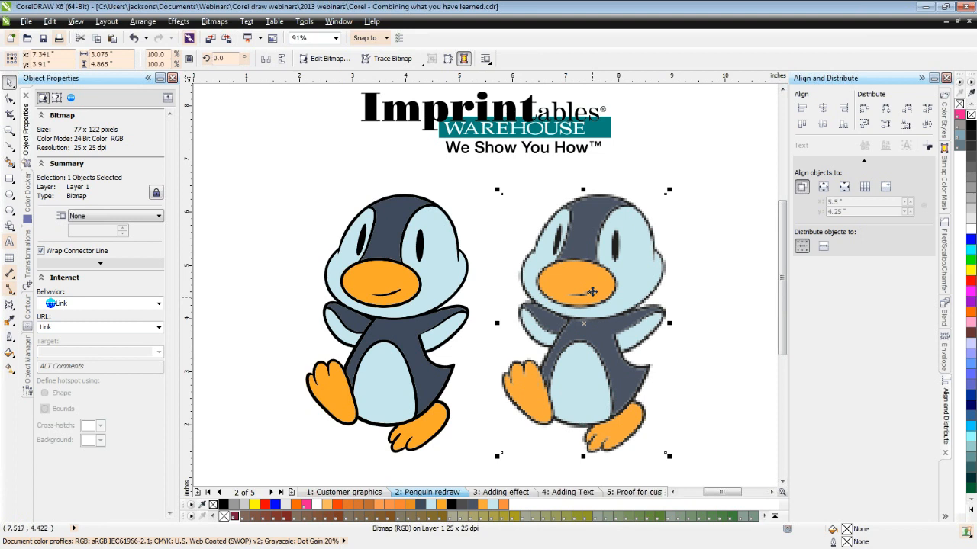
{"action": "right_click", "coordinate": [587, 244]}
{"action": "left_click", "coordinate": [611, 200]}
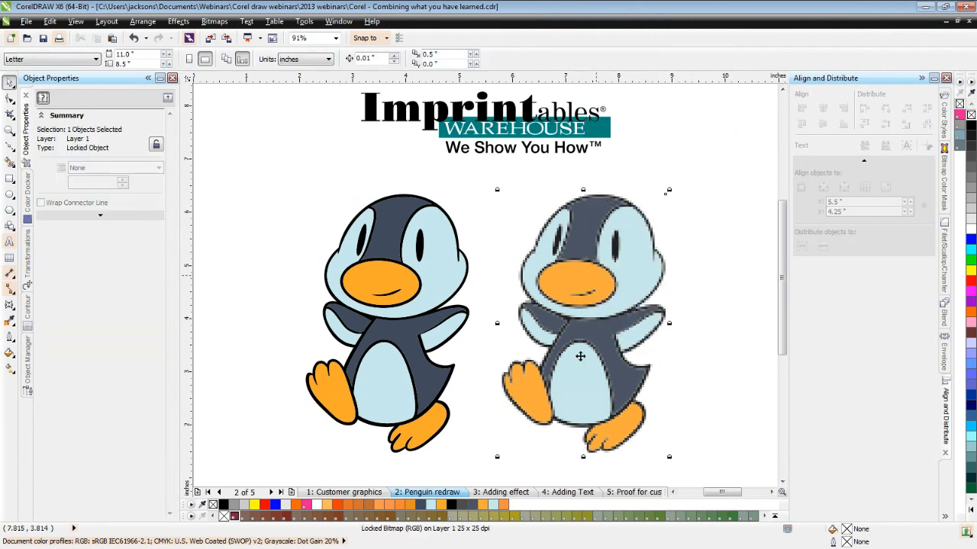
{"action": "left_click", "coordinate": [679, 306]}
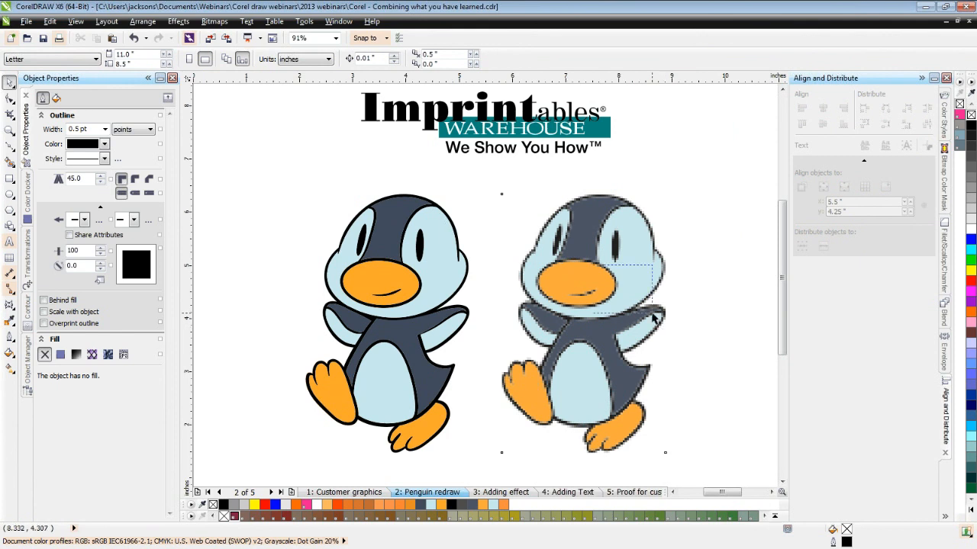
Unlock the pixelated penguin bitmap and lock it in place again.
{"action": "right_click", "coordinate": [578, 277]}
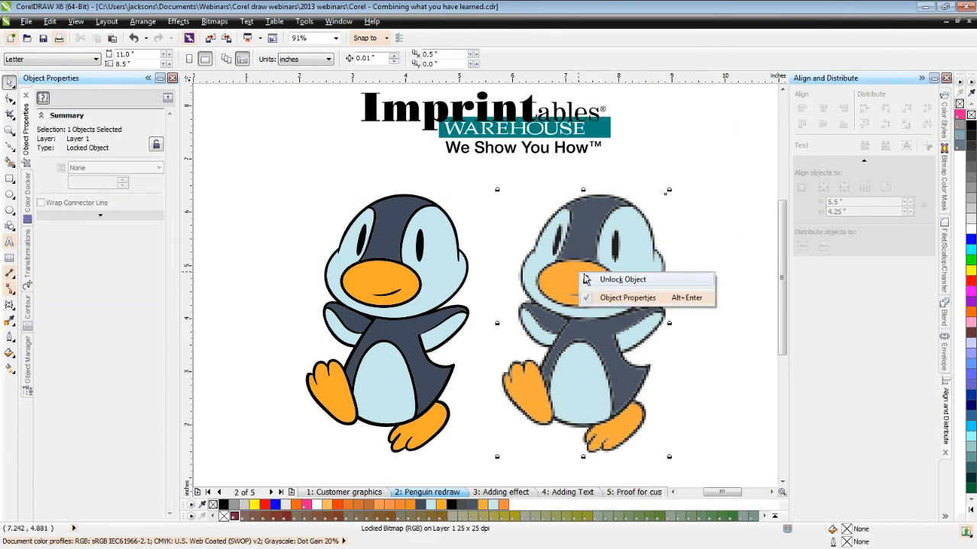
{"action": "left_click", "coordinate": [609, 281]}
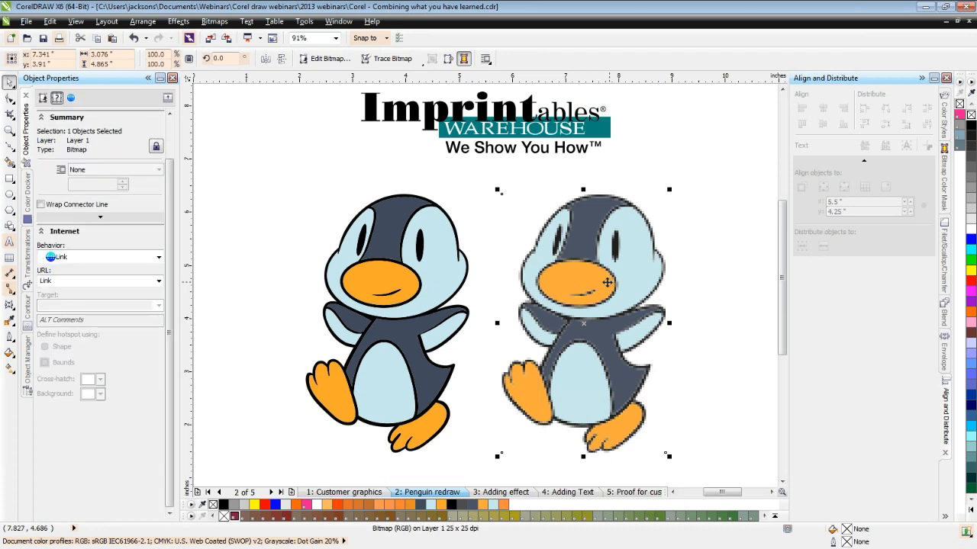
{"action": "right_click", "coordinate": [594, 269]}
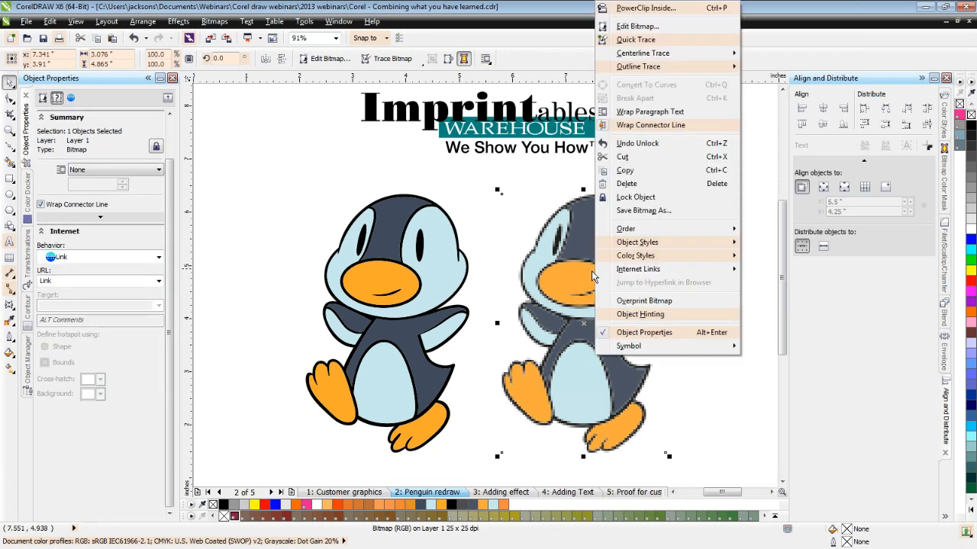
{"action": "left_click", "coordinate": [620, 195]}
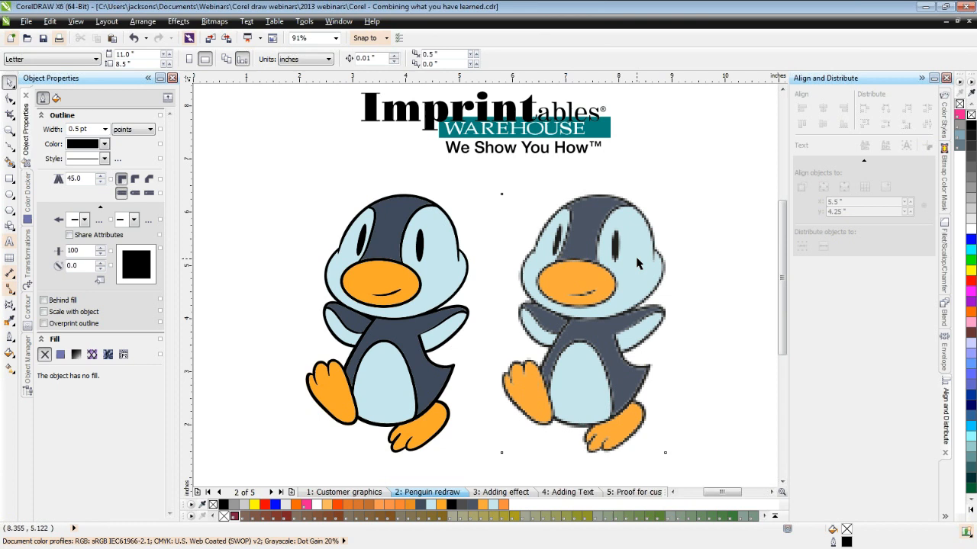
Set up the Bézier tool over the pixelated penguin's head and switch the display to wireframe.
{"action": "key", "text": "z"}
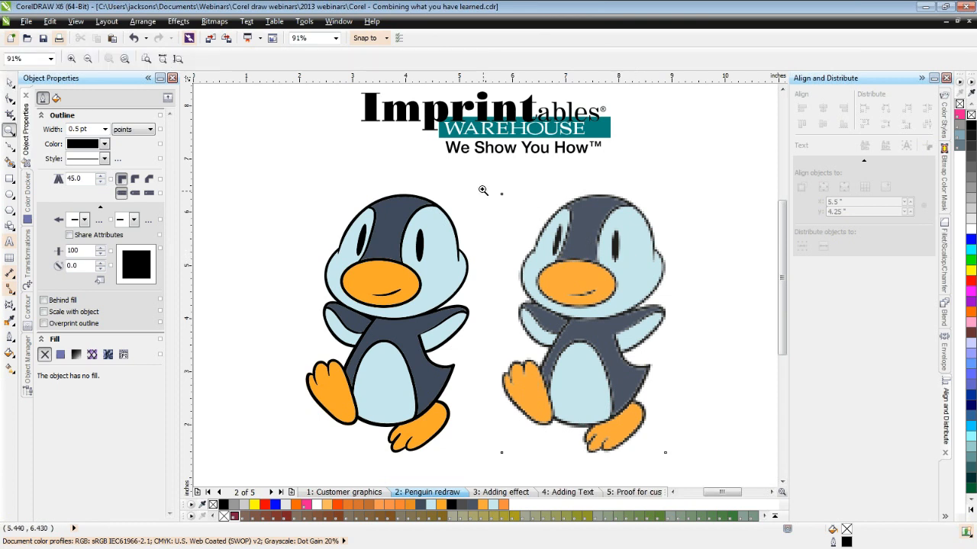
{"action": "left_click_drag", "start_coordinate": [482, 183], "coordinate": [676, 463]}
{"action": "left_click", "coordinate": [9, 83]}
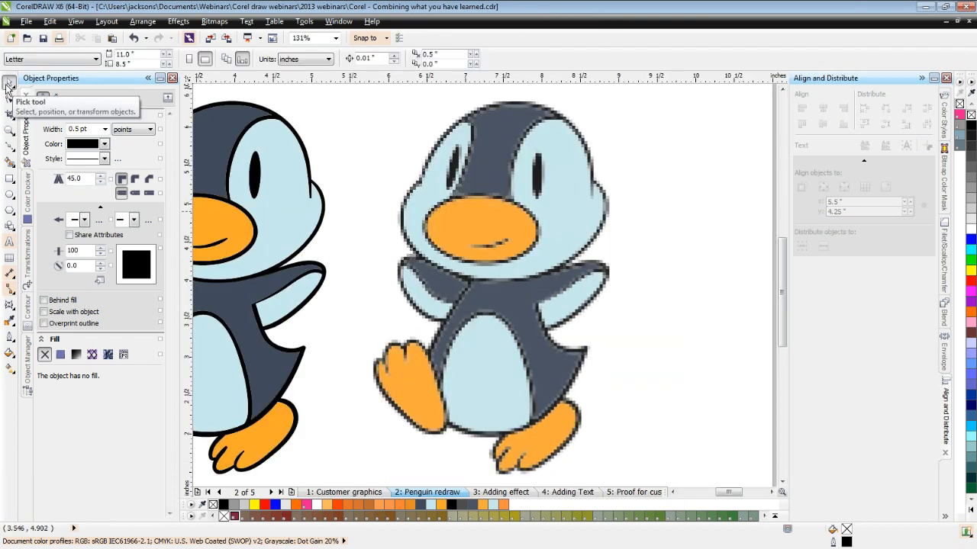
{"action": "left_click", "coordinate": [9, 149]}
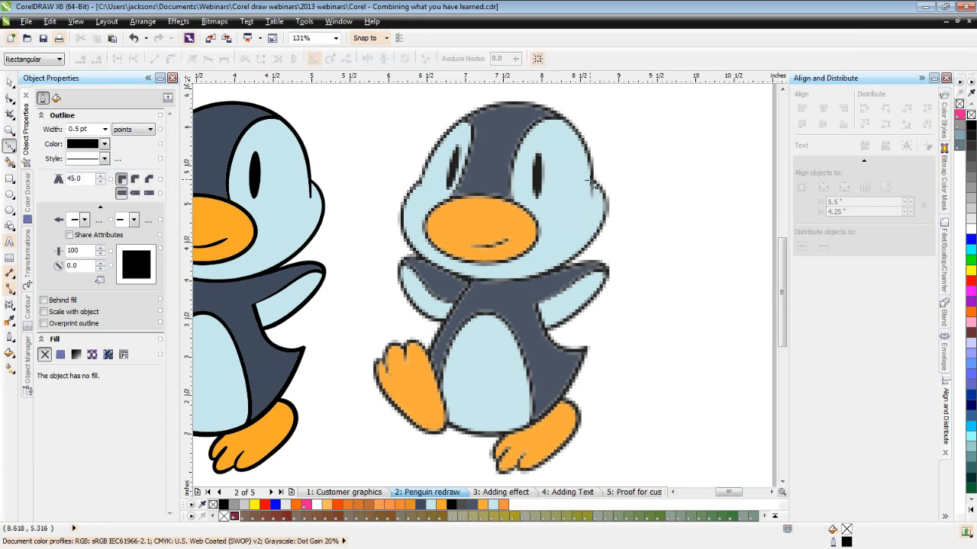
{"action": "key", "text": "z"}
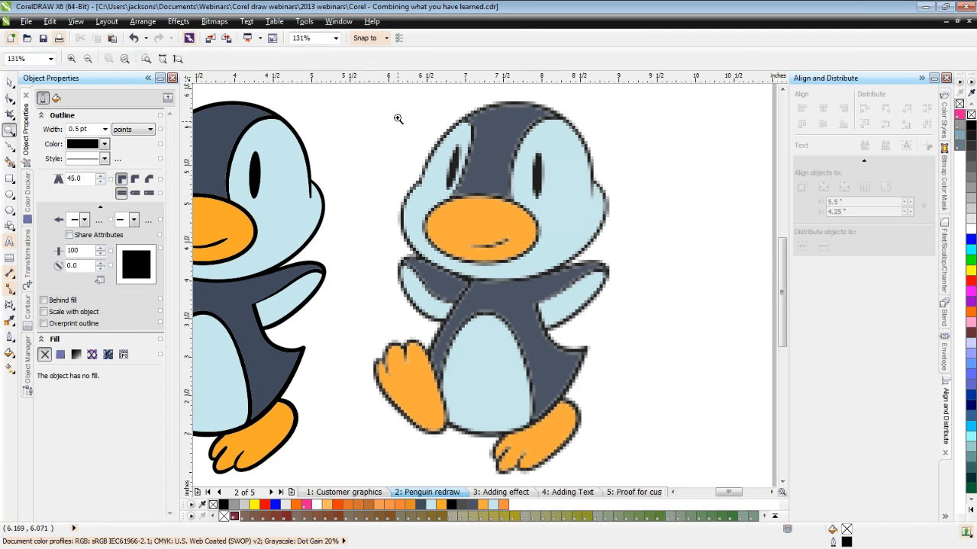
{"action": "left_click_drag", "start_coordinate": [355, 93], "coordinate": [645, 305]}
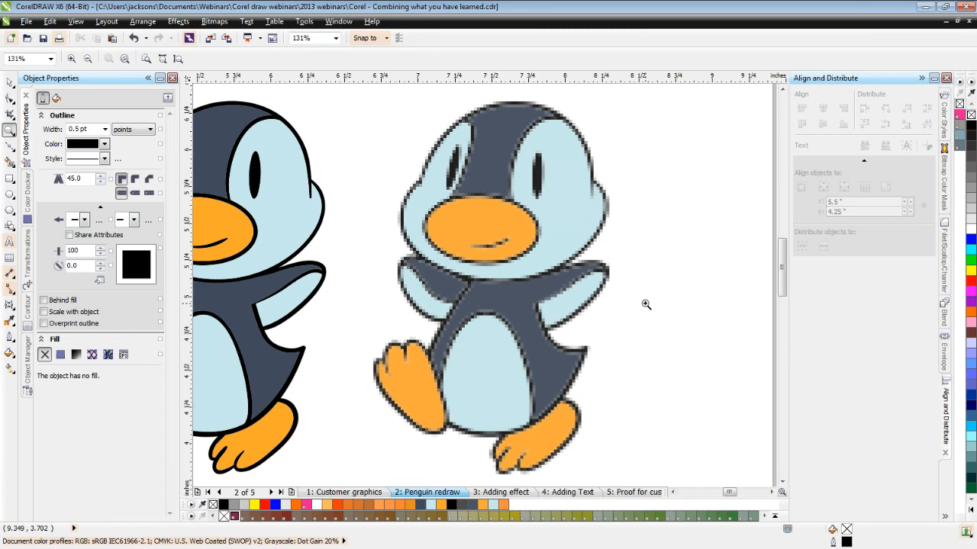
{"action": "left_click", "coordinate": [11, 148]}
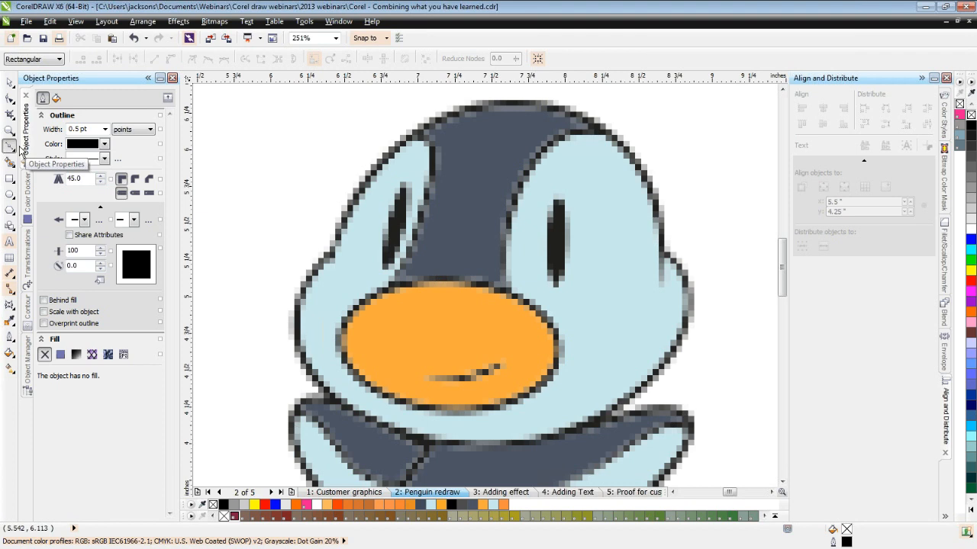
{"action": "key", "text": "shift+F9"}
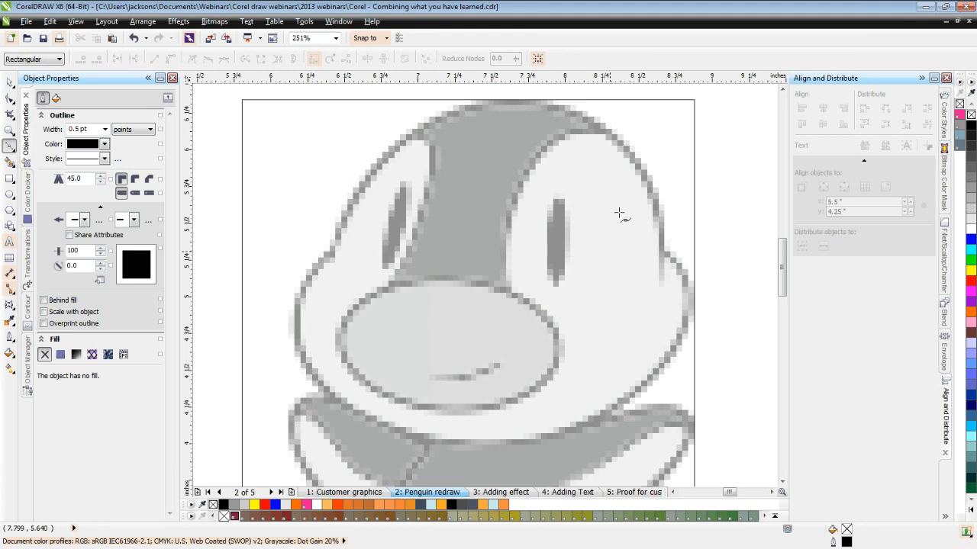
Draw a closed five-node straight-sided shape through the head's crown, both temples and two lower points along the chin.
{"action": "left_click", "coordinate": [664, 255]}
{"action": "left_click", "coordinate": [518, 107]}
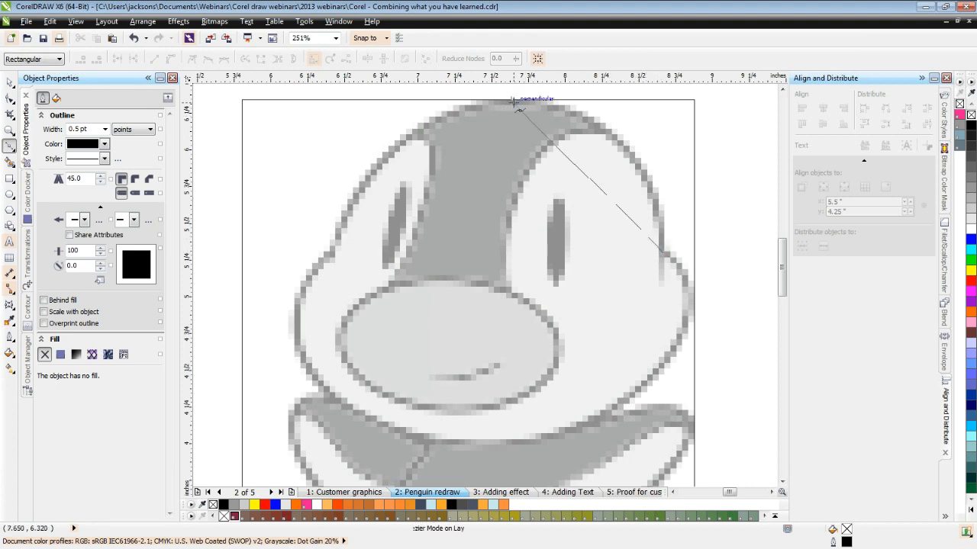
{"action": "left_click", "coordinate": [333, 249]}
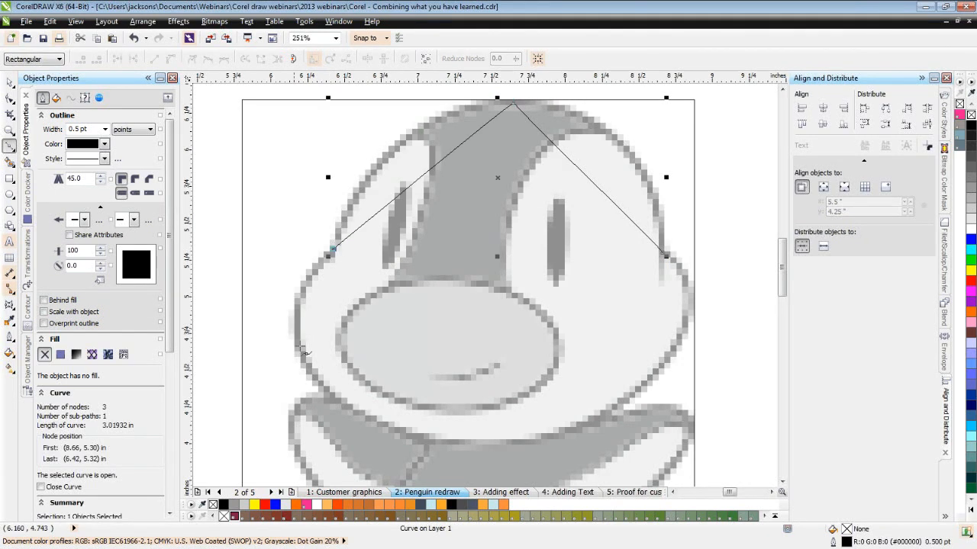
{"action": "left_click", "coordinate": [327, 393]}
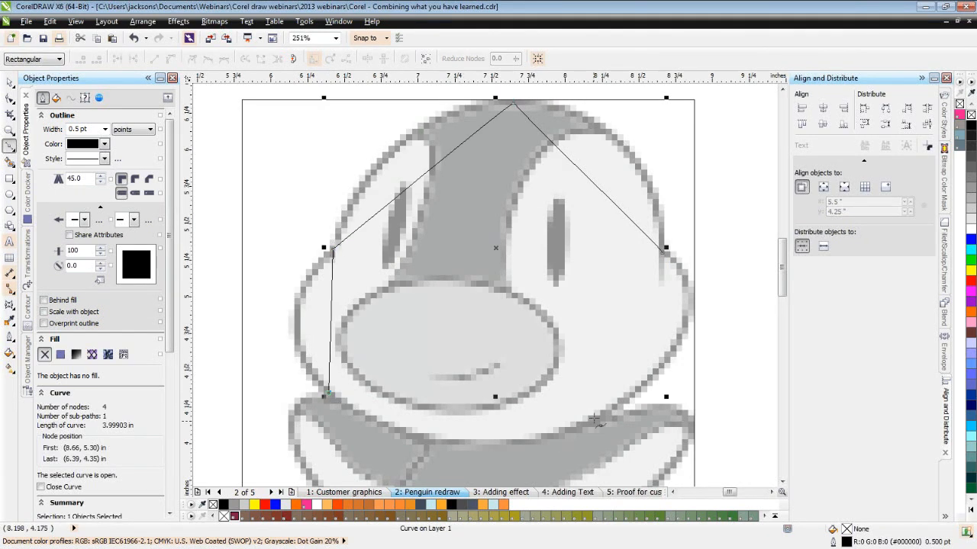
{"action": "left_click", "coordinate": [593, 418]}
{"action": "left_click", "coordinate": [665, 259]}
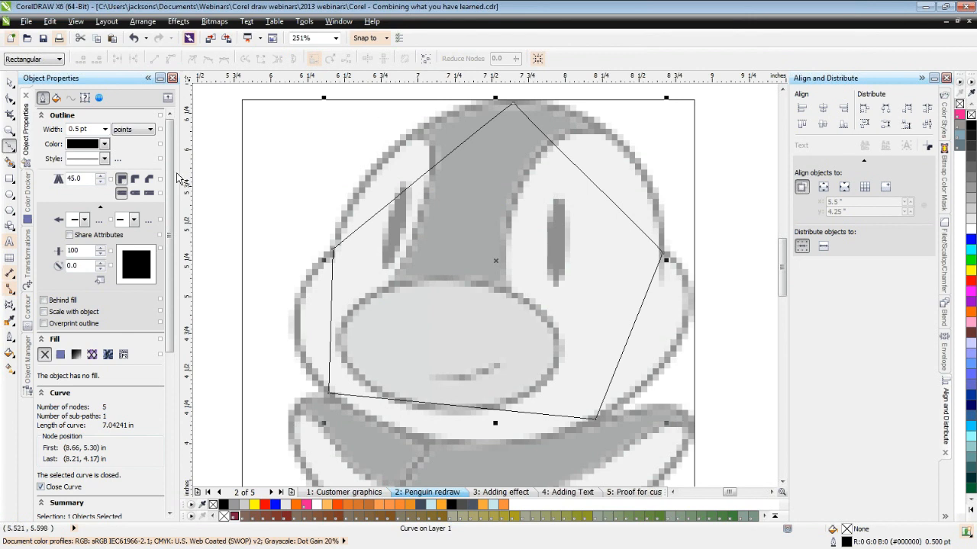
Convert the head shape's segment from crown to right temple to a curve and bend it along the bitmap's outline.
{"action": "left_click", "coordinate": [9, 102]}
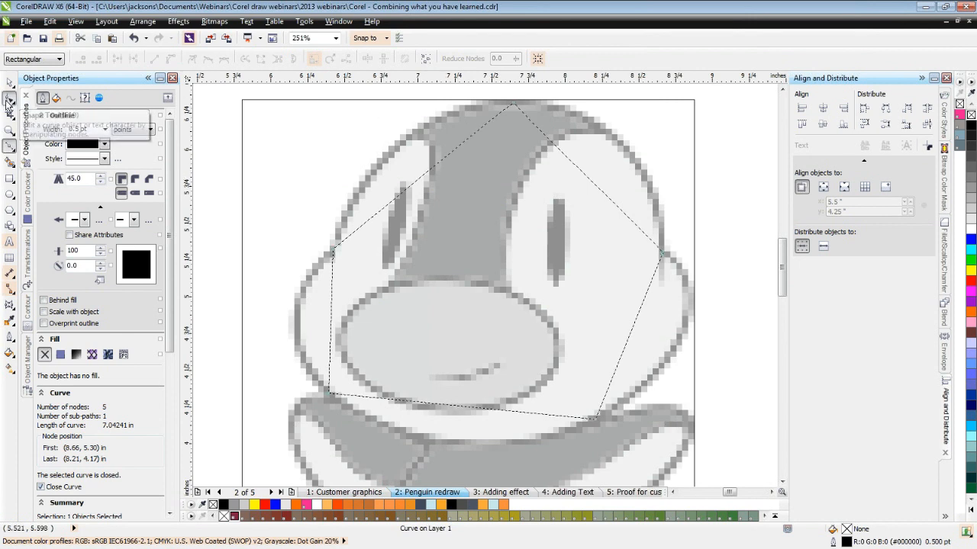
{"action": "right_click", "coordinate": [586, 175]}
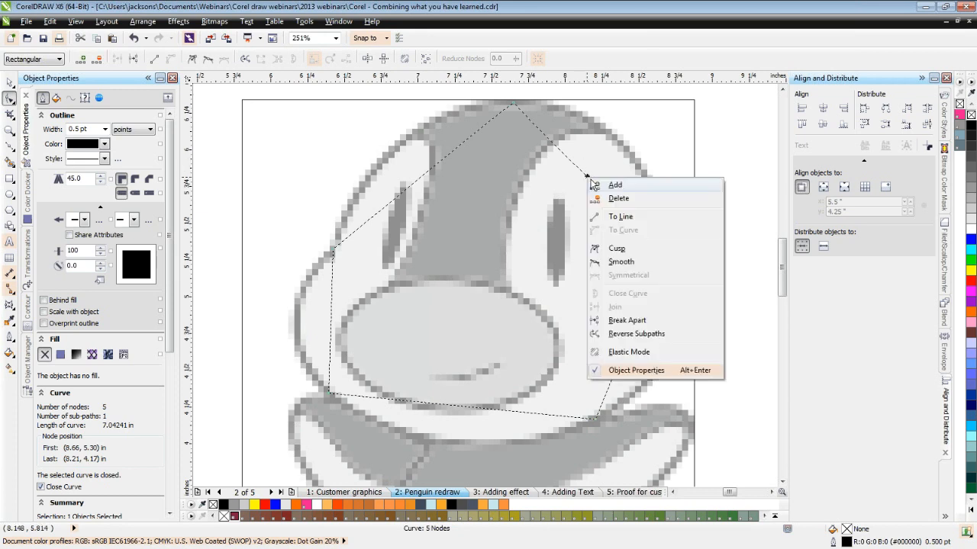
{"action": "left_click", "coordinate": [625, 251]}
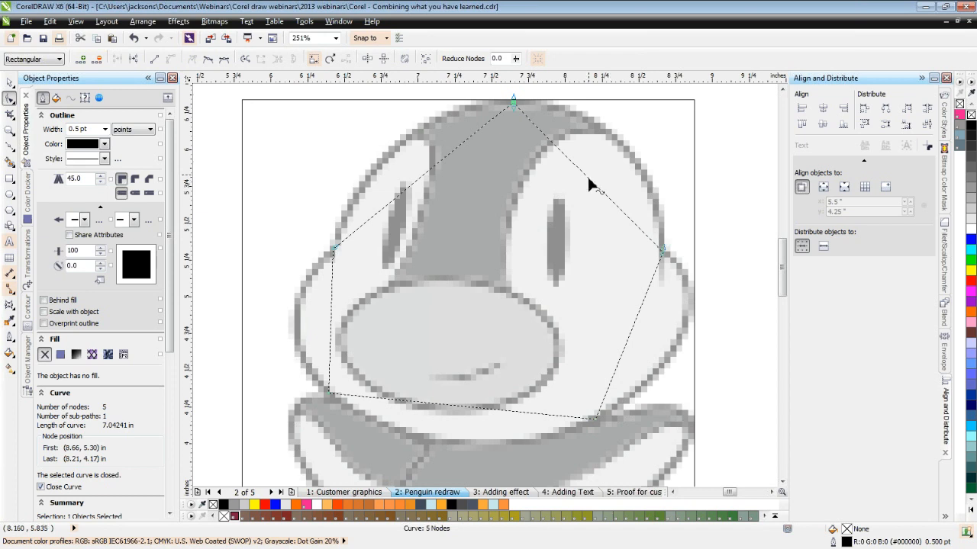
{"action": "right_click", "coordinate": [588, 178]}
{"action": "left_click", "coordinate": [628, 216]}
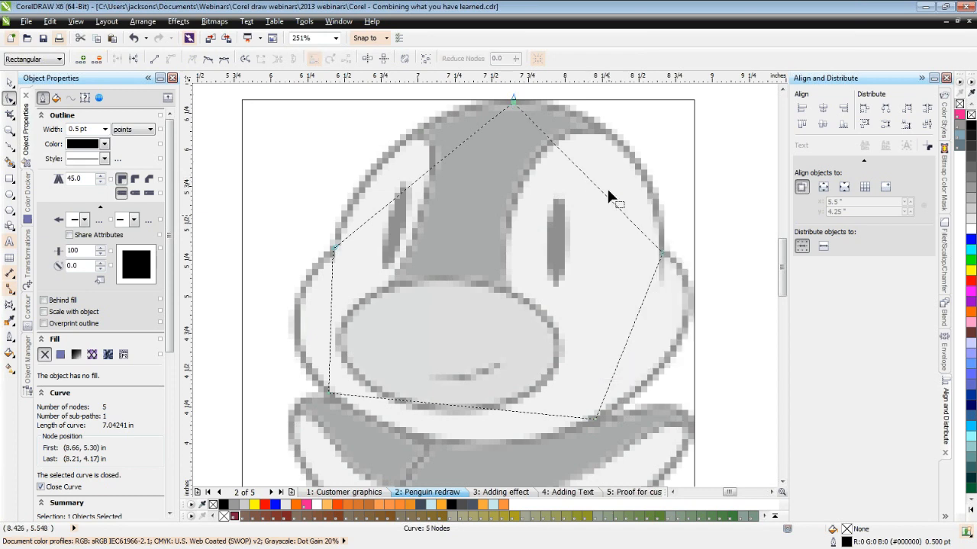
{"action": "left_click", "coordinate": [592, 183]}
{"action": "right_click", "coordinate": [592, 183]}
{"action": "left_click", "coordinate": [627, 235]}
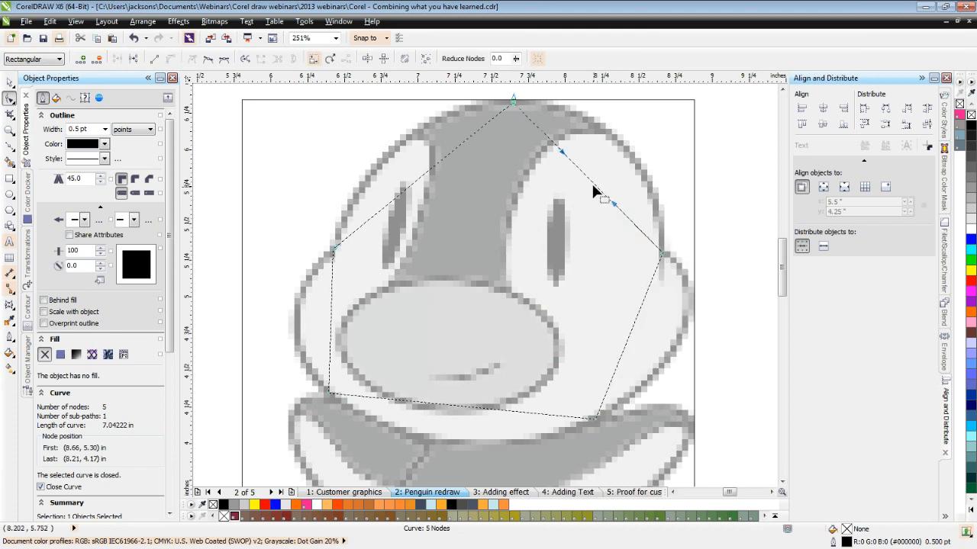
{"action": "left_click_drag", "start_coordinate": [588, 175], "coordinate": [622, 152]}
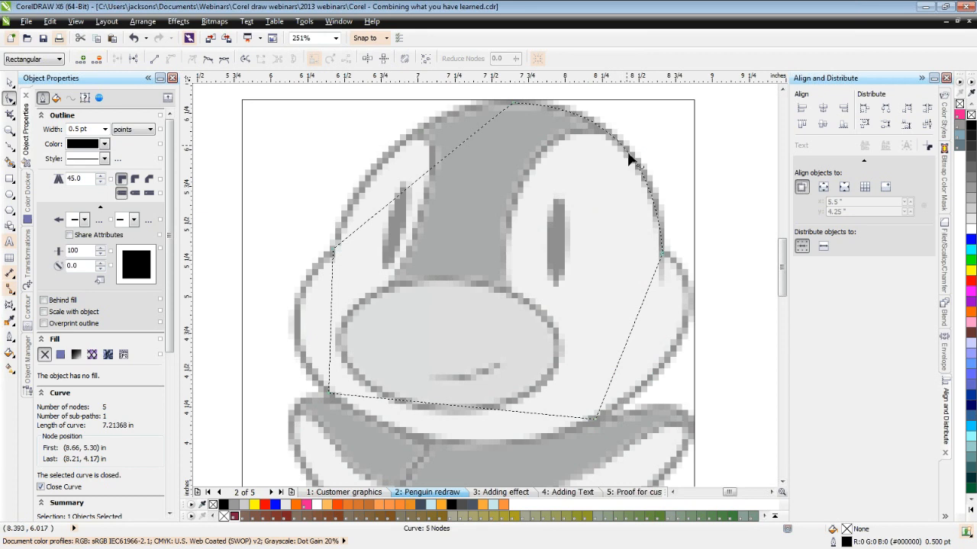
Convert the segment from crown to left temple to a curve and bend it to follow the head's outline.
{"action": "right_click", "coordinate": [436, 159]}
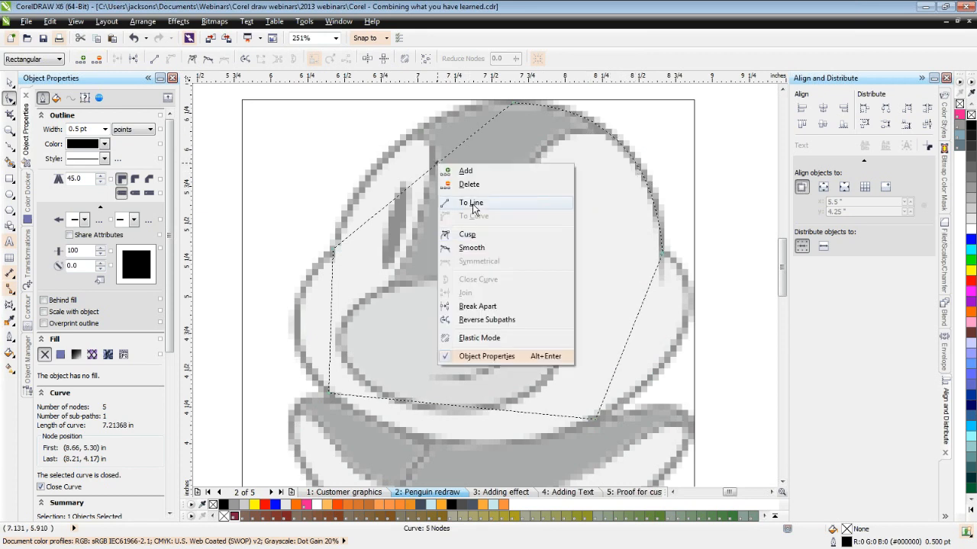
{"action": "left_click", "coordinate": [460, 202]}
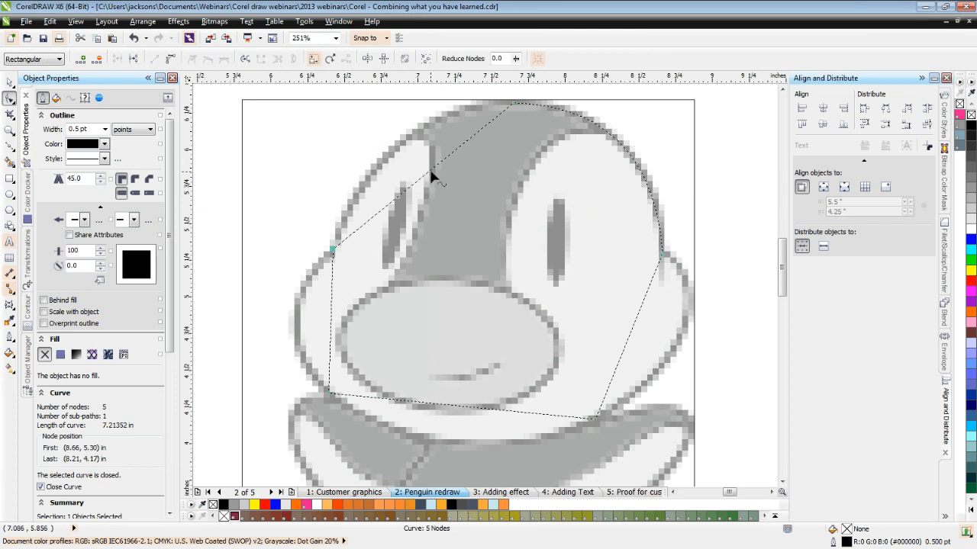
{"action": "right_click", "coordinate": [429, 168]}
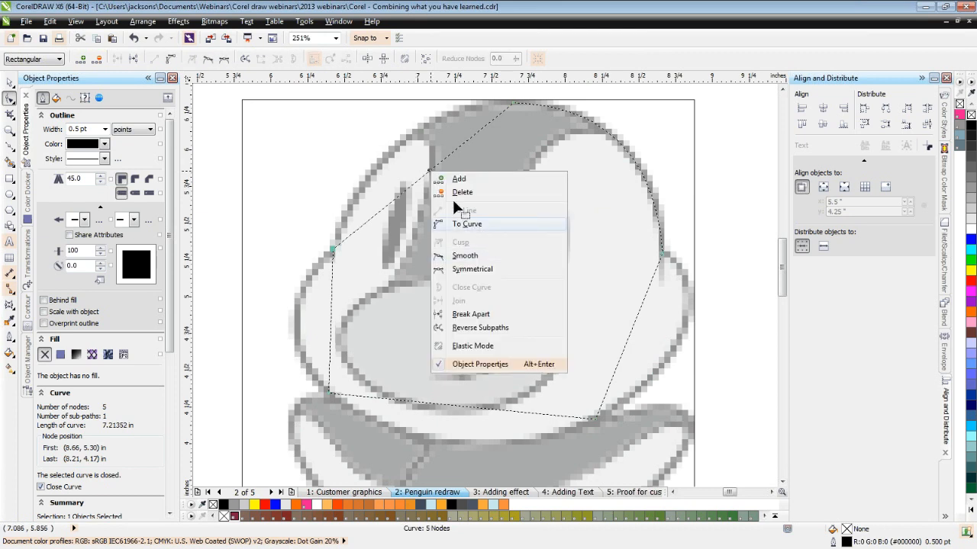
{"action": "left_click", "coordinate": [455, 221]}
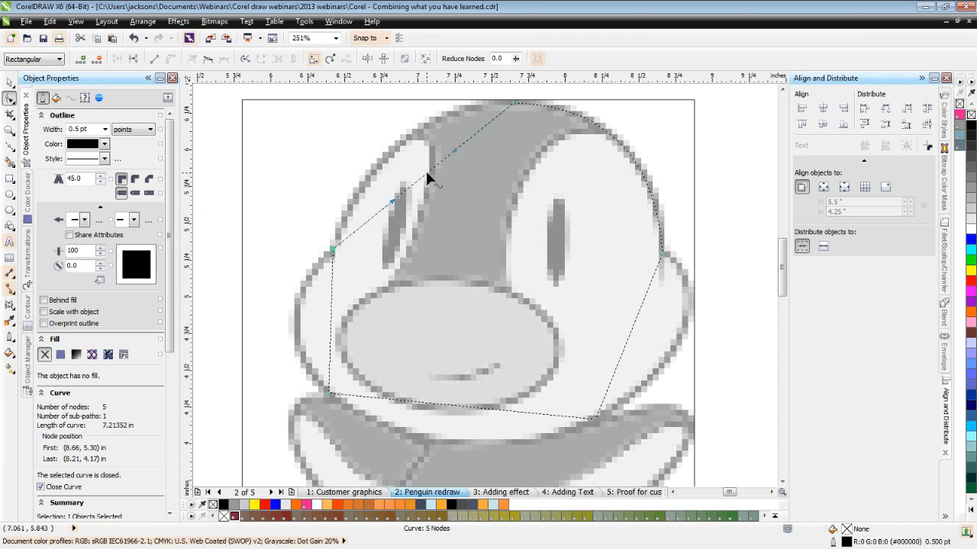
{"action": "left_click", "coordinate": [427, 172]}
{"action": "left_click_drag", "start_coordinate": [427, 172], "coordinate": [403, 148]}
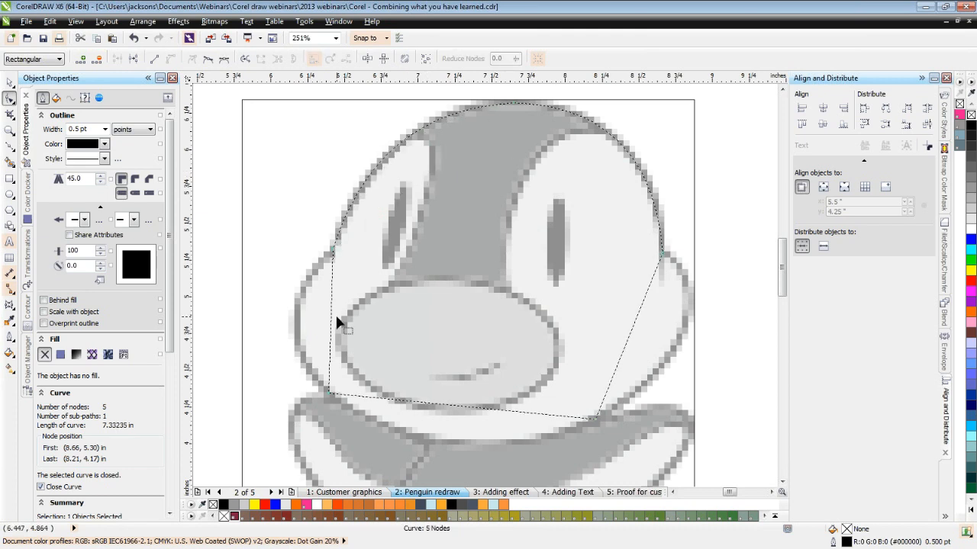
Convert the left cheek and chin segments to curves and bend them along the bitmap's outline.
{"action": "right_click", "coordinate": [329, 321]}
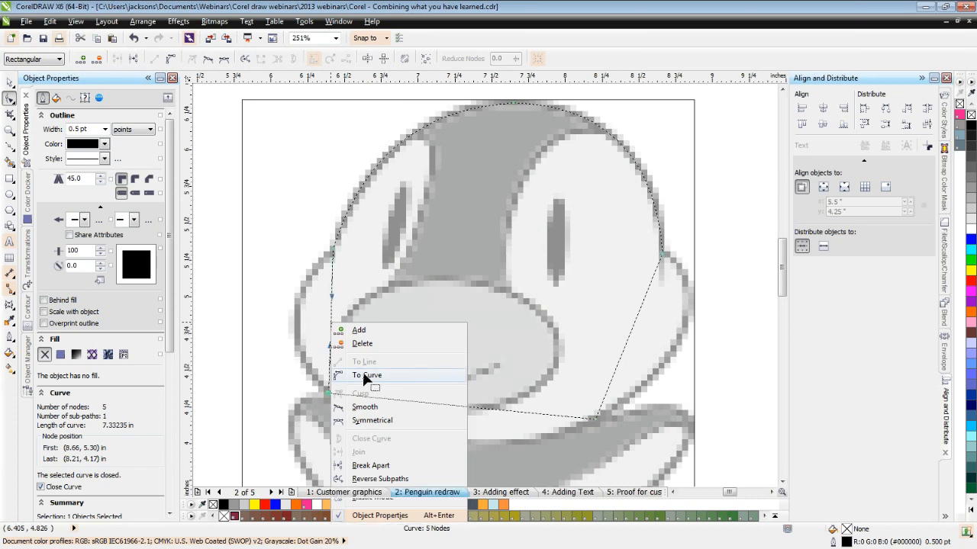
{"action": "left_click", "coordinate": [365, 375]}
{"action": "left_click_drag", "start_coordinate": [330, 329], "coordinate": [296, 329]}
{"action": "right_click", "coordinate": [454, 415]}
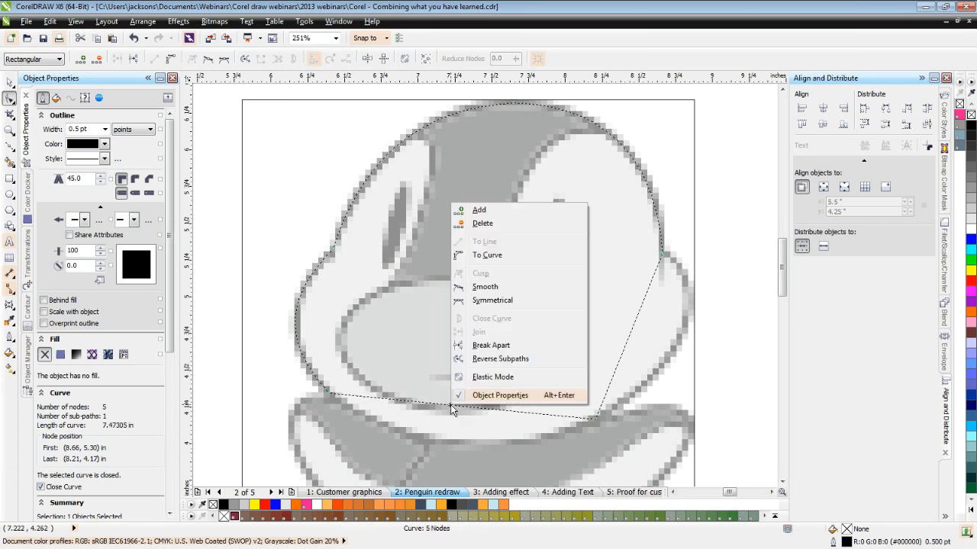
{"action": "left_click", "coordinate": [488, 264]}
{"action": "left_click_drag", "start_coordinate": [449, 406], "coordinate": [438, 447]}
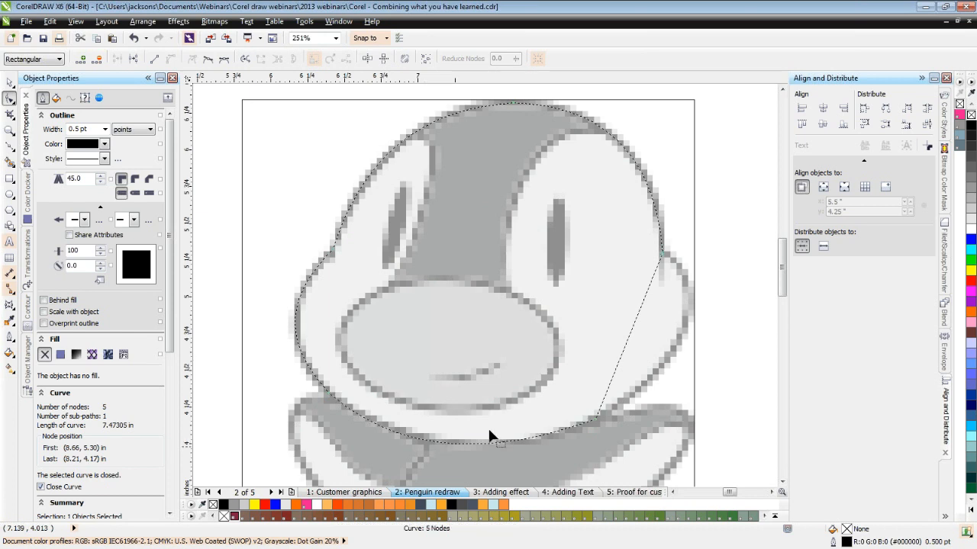
Convert the right cheek segment to a curve, bend it around the cheek, and delete the node at the chin's lower right.
{"action": "right_click", "coordinate": [628, 329]}
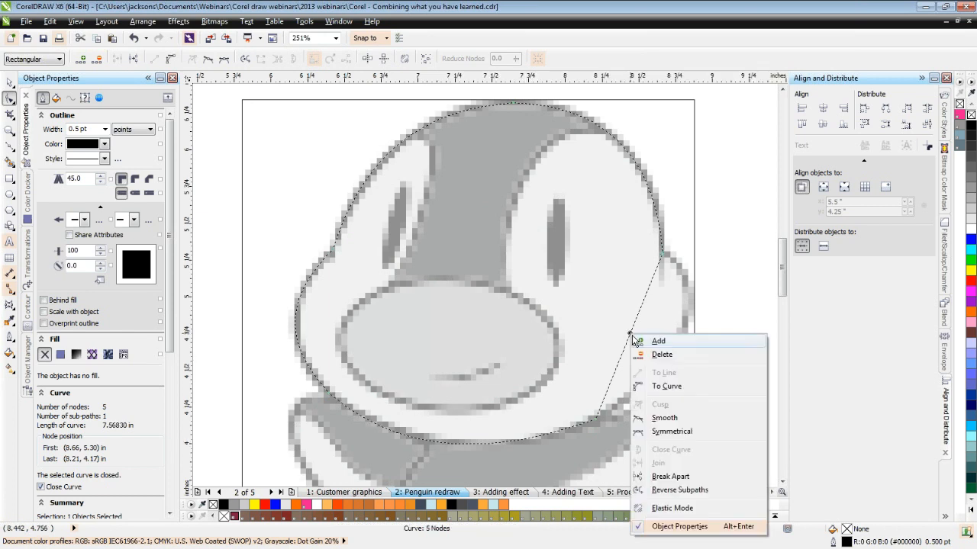
{"action": "left_click", "coordinate": [668, 384]}
{"action": "left_click_drag", "start_coordinate": [630, 334], "coordinate": [686, 328]}
{"action": "double_click", "coordinate": [596, 422]}
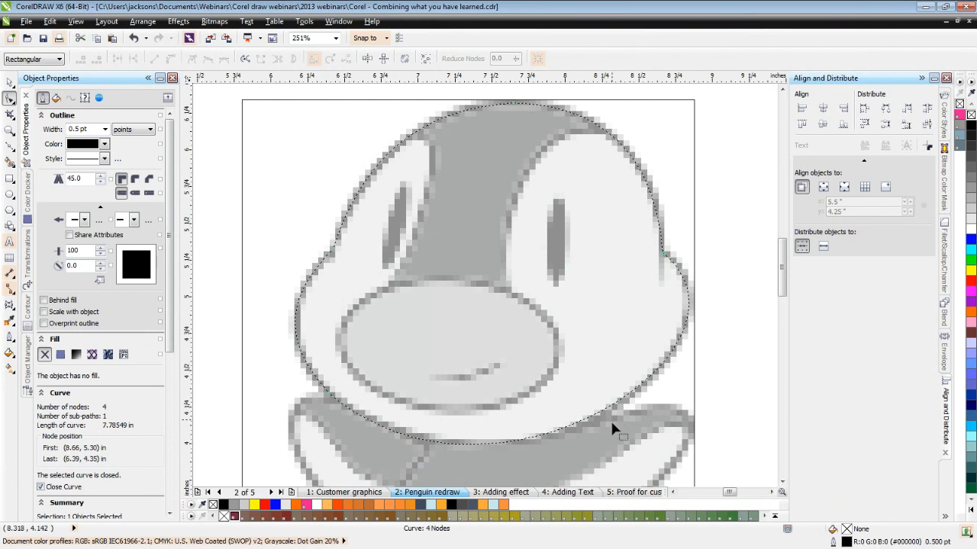
Undo the last node deletion on the head shape and replace the chin's lower-right node with one at the chin's lowest point.
{"action": "key", "text": "ctrl+z"}
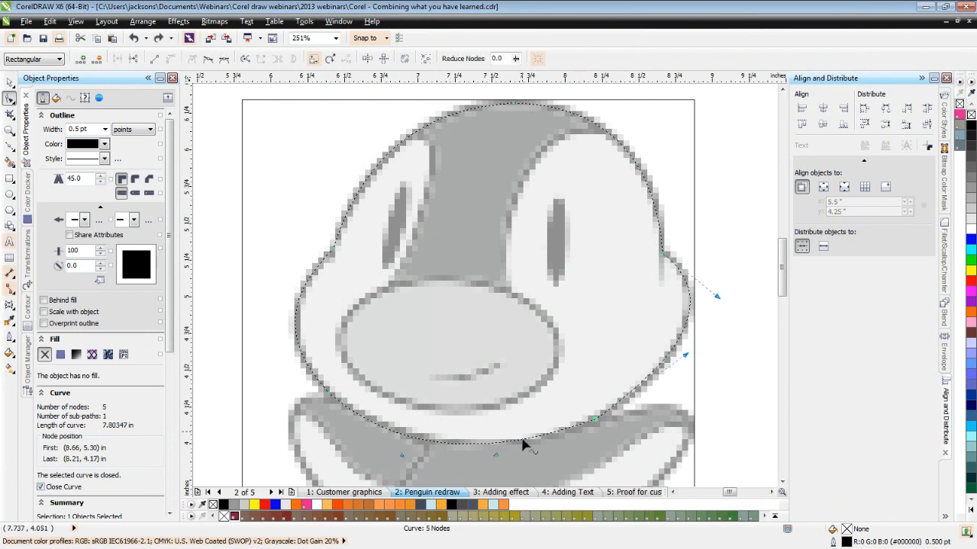
{"action": "left_click", "coordinate": [479, 444]}
{"action": "key", "text": "plus"}
{"action": "key", "text": "Delete"}
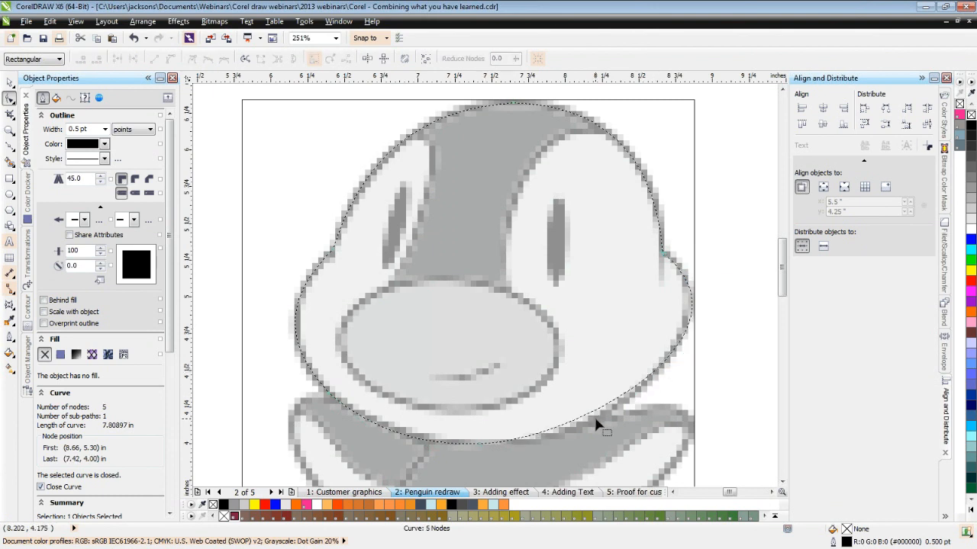
{"action": "left_click", "coordinate": [481, 443]}
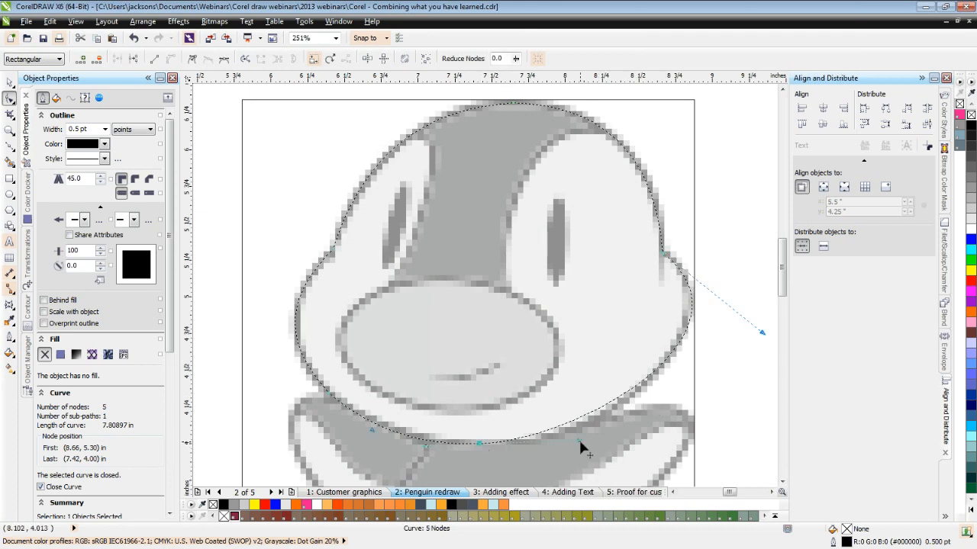
Adjust the curve handles of the chin node and right temple node so the right cheek follows the bitmap's outline.
{"action": "left_click_drag", "start_coordinate": [579, 441], "coordinate": [586, 440]}
{"action": "mouse_move", "coordinate": [611, 442]}
{"action": "left_mouse_down"}
{"action": "mouse_move", "coordinate": [634, 443]}
{"action": "mouse_move", "coordinate": [603, 456]}
{"action": "left_mouse_up"}
{"action": "left_click", "coordinate": [761, 333]}
{"action": "left_click_drag", "start_coordinate": [761, 334], "coordinate": [750, 328]}
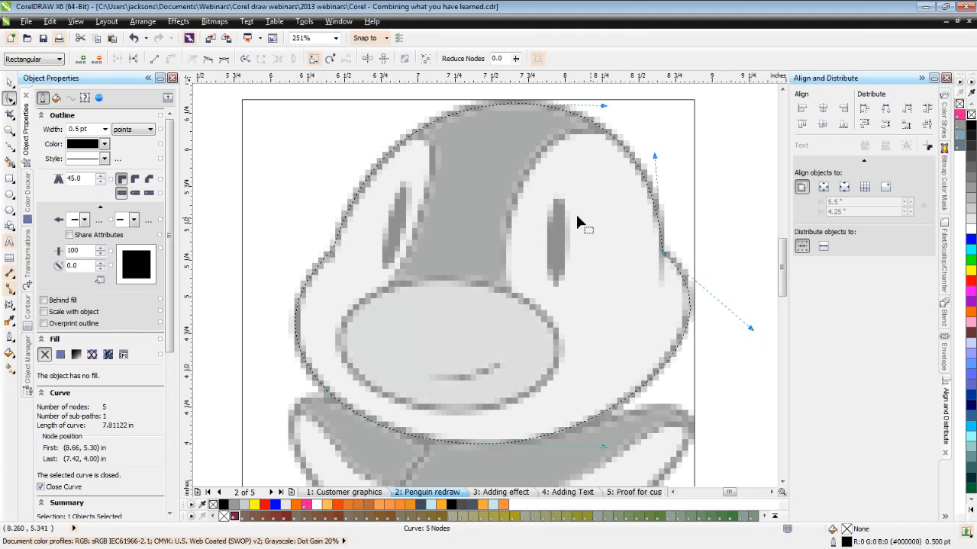
Delete the head shape's crown node and adjust both temple nodes' upper handles so the top curve follows the bitmap.
{"action": "left_click", "coordinate": [515, 103]}
{"action": "key", "text": "Delete"}
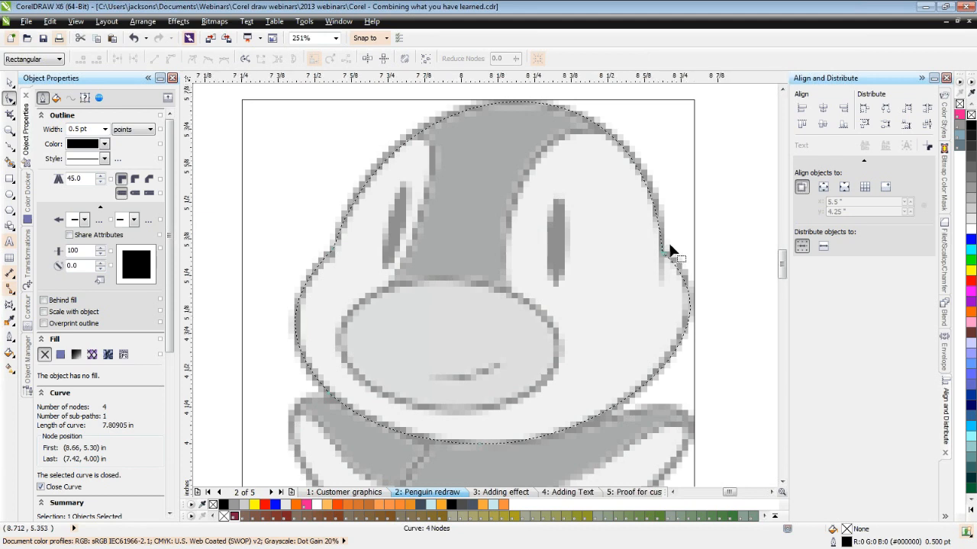
{"action": "scroll", "coordinate": [670, 251], "scroll_direction": "up", "scroll_amount": 2}
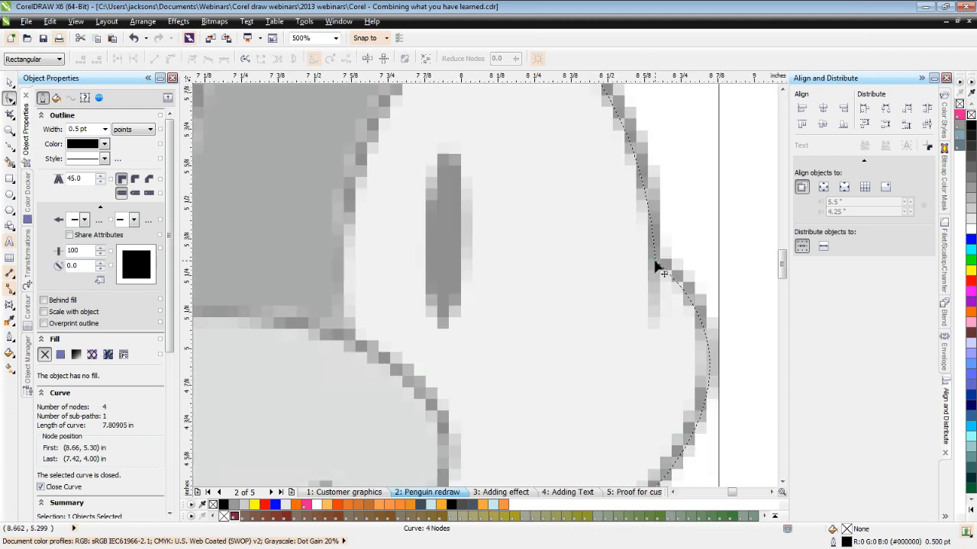
{"action": "left_click", "coordinate": [656, 264]}
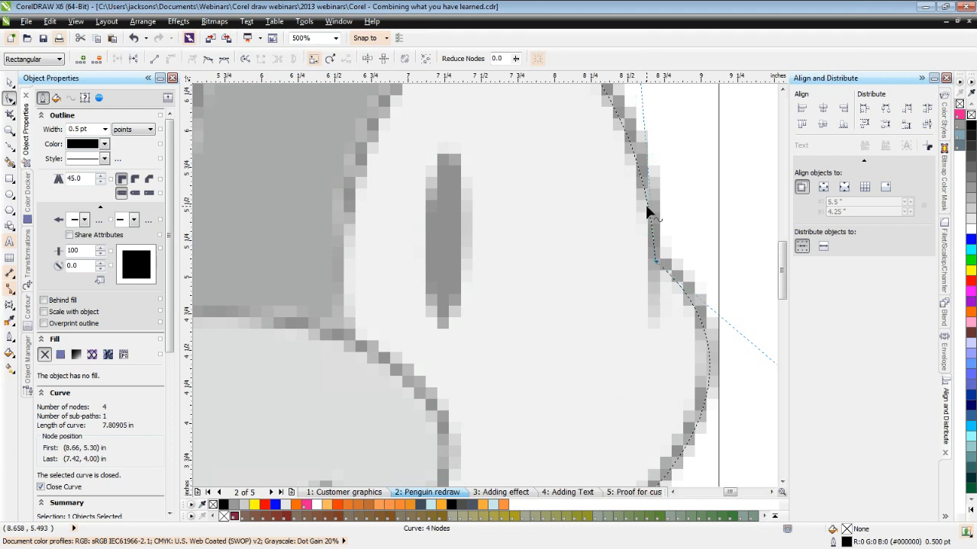
{"action": "scroll", "coordinate": [645, 206], "scroll_direction": "down", "scroll_amount": 2}
{"action": "left_click_drag", "start_coordinate": [634, 102], "coordinate": [645, 102]}
{"action": "left_click_drag", "start_coordinate": [379, 128], "coordinate": [369, 123]}
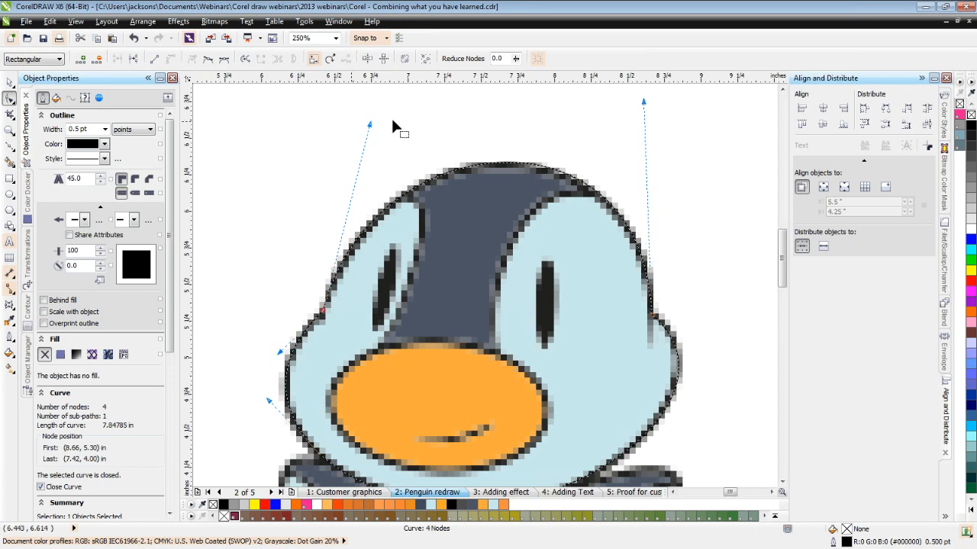
Colour the head shape's outline red and set its width to 2 pt.
{"action": "right_click", "coordinate": [972, 282]}
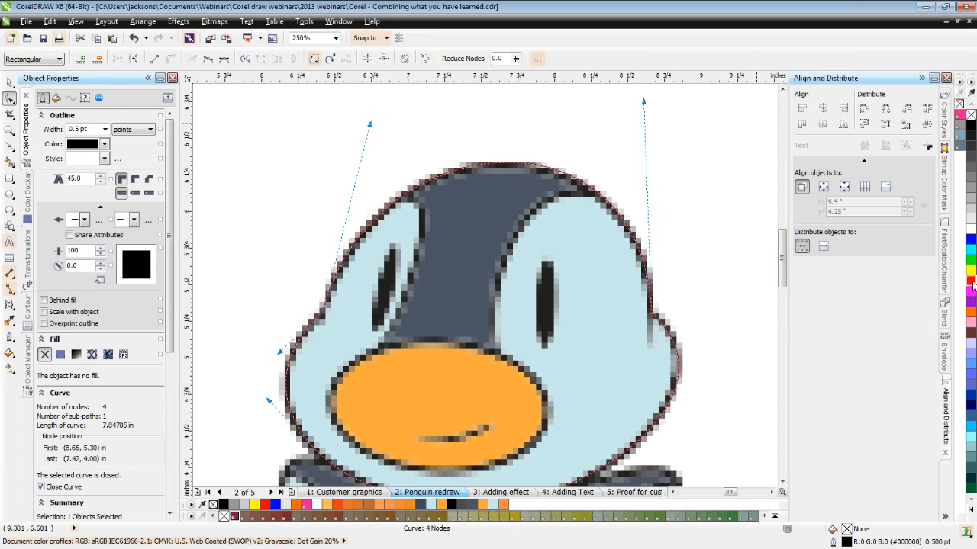
{"action": "left_click", "coordinate": [105, 131]}
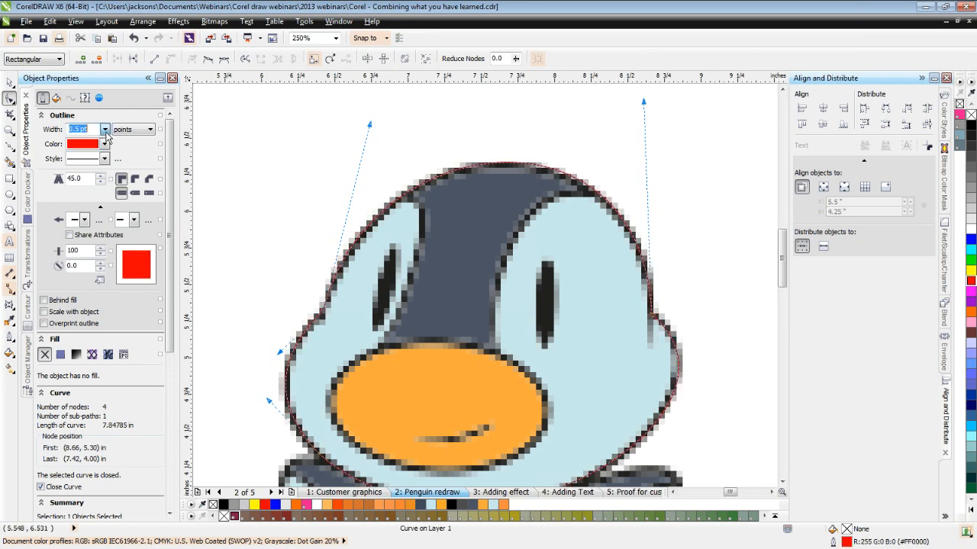
{"action": "left_click", "coordinate": [88, 188]}
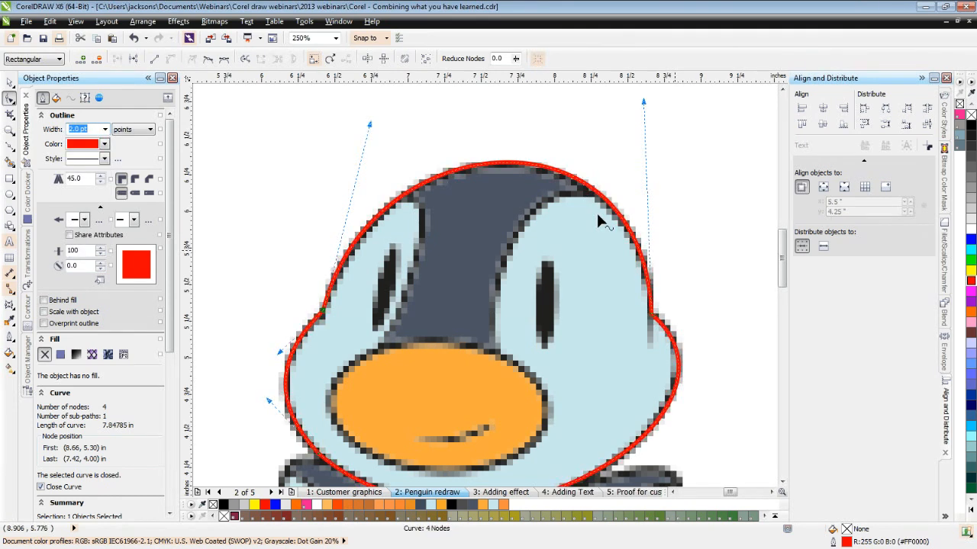
Compare the head outline's thickness with the finished penguin beside it and set the outline width to 4 pt.
{"action": "left_click", "coordinate": [10, 82]}
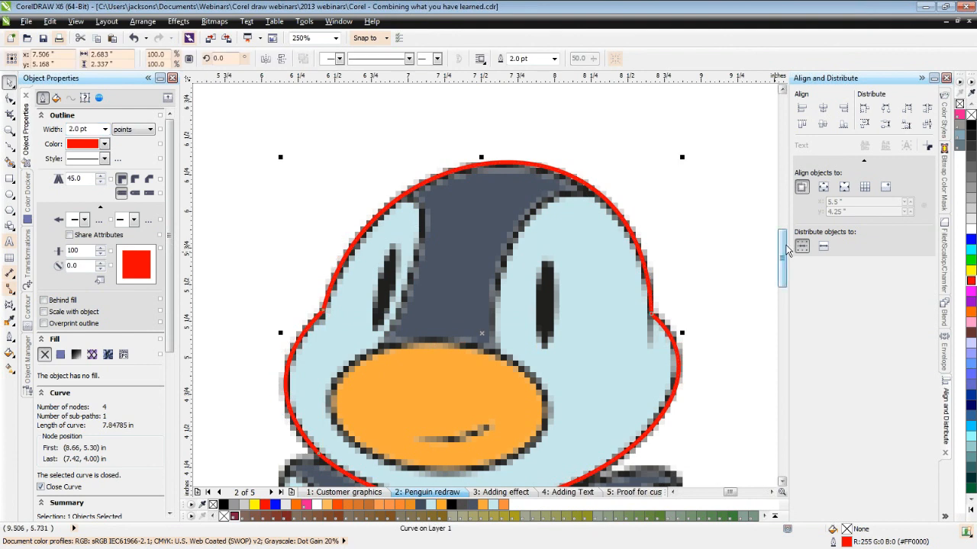
{"action": "left_click_drag", "start_coordinate": [788, 250], "coordinate": [784, 261]}
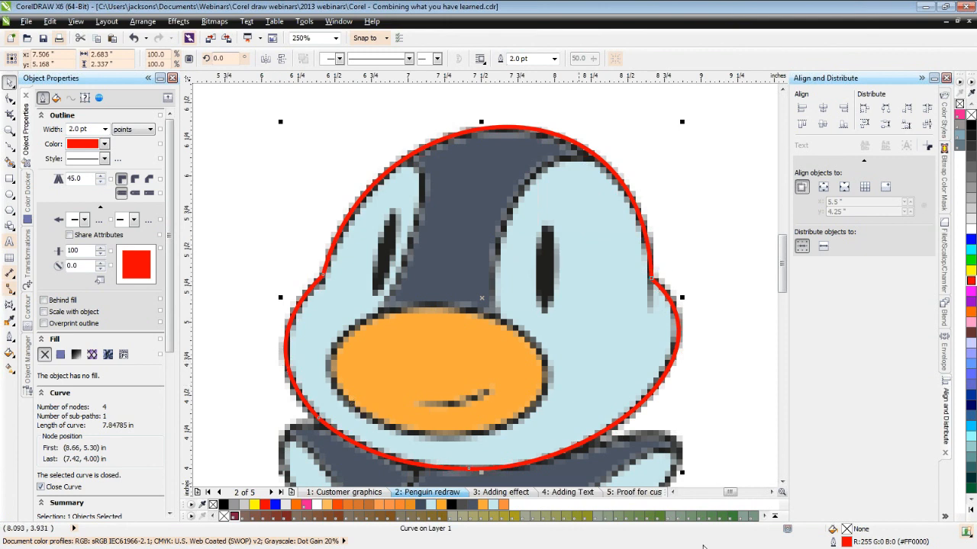
{"action": "left_click", "coordinate": [675, 493]}
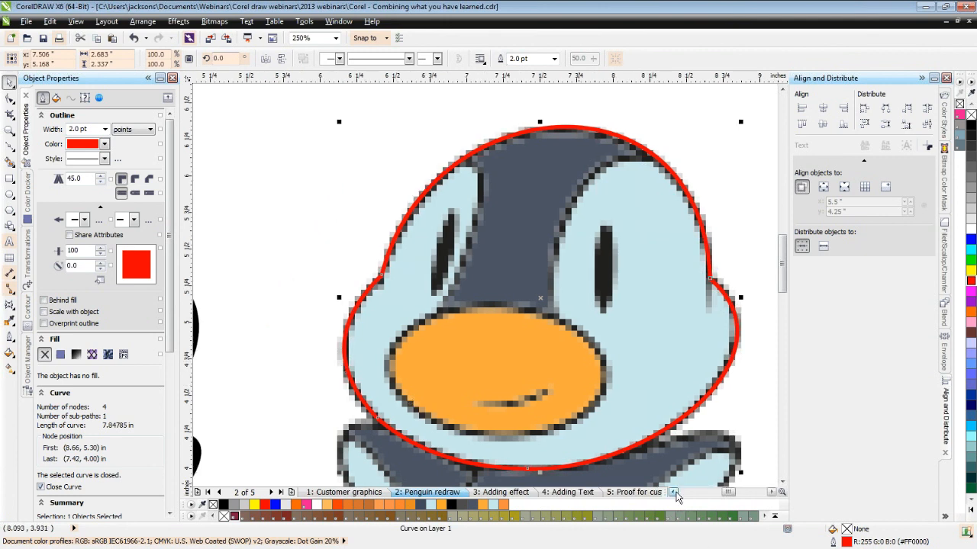
{"action": "left_click", "coordinate": [675, 493]}
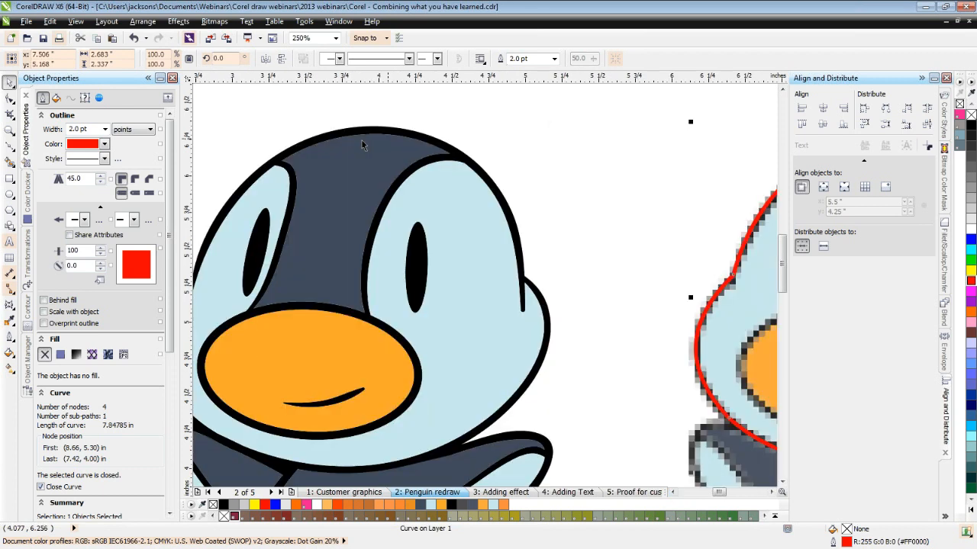
{"action": "left_click", "coordinate": [771, 493]}
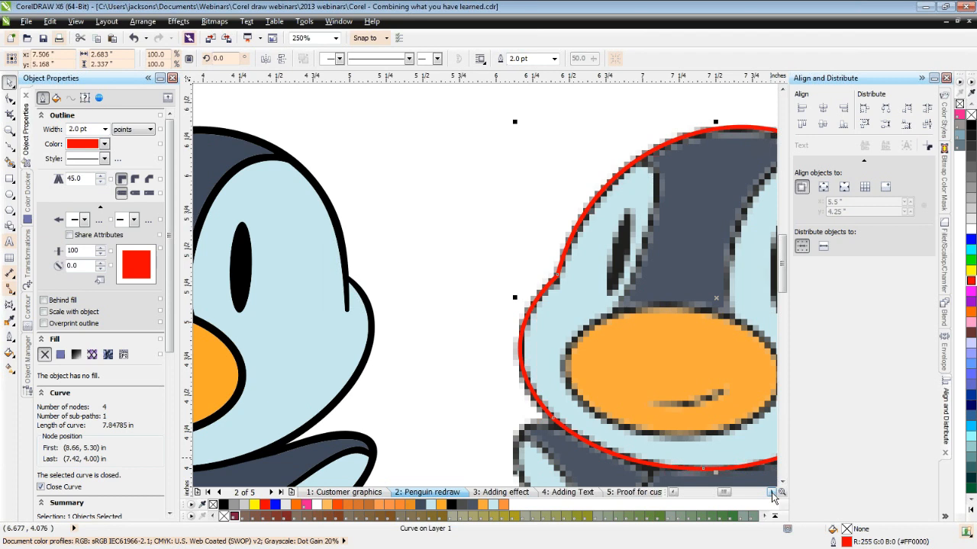
{"action": "left_click", "coordinate": [772, 493]}
{"action": "left_click", "coordinate": [554, 58]}
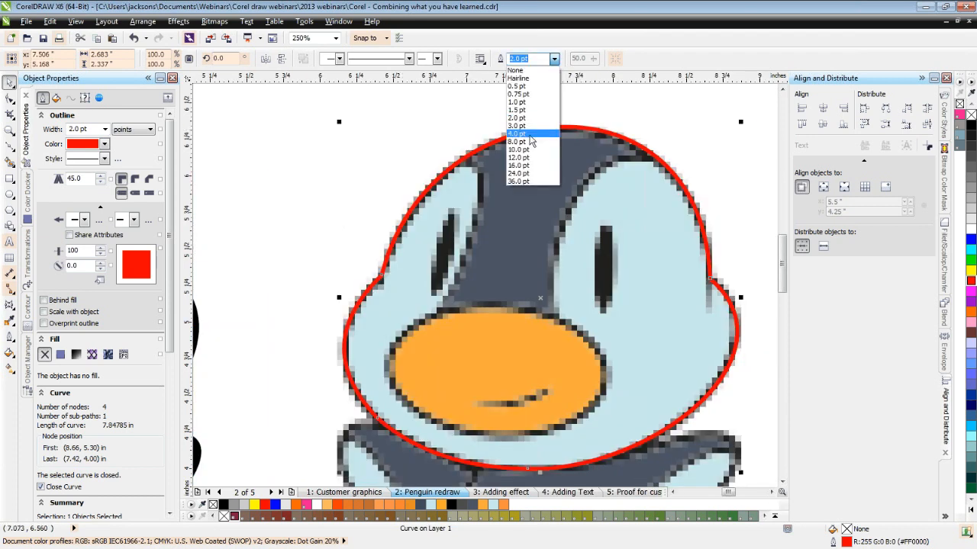
{"action": "left_click", "coordinate": [519, 134]}
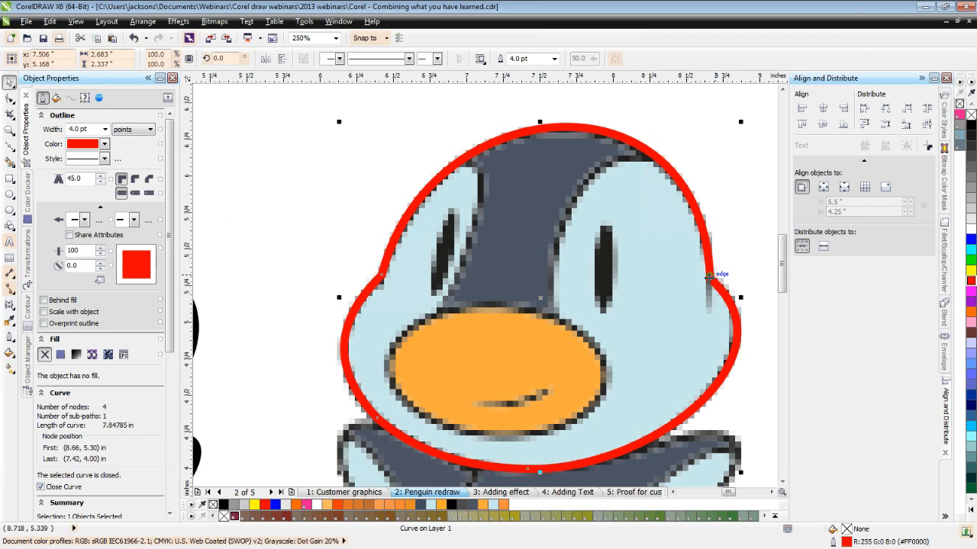
Give the head shape's outline rounded corners and round line caps.
{"action": "scroll", "coordinate": [708, 278], "scroll_direction": "up", "scroll_amount": 2}
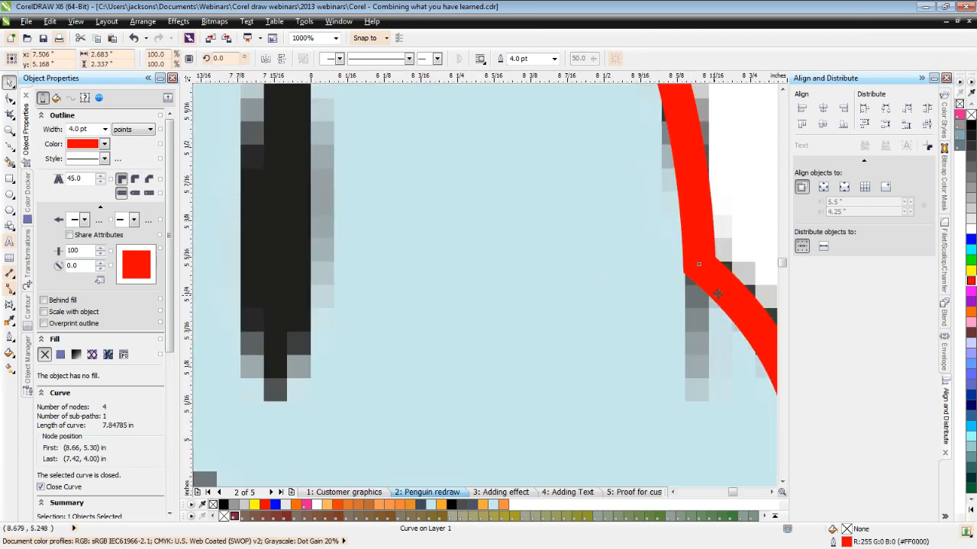
{"action": "scroll", "coordinate": [718, 294], "scroll_direction": "up", "scroll_amount": 1}
{"action": "left_click", "coordinate": [135, 178]}
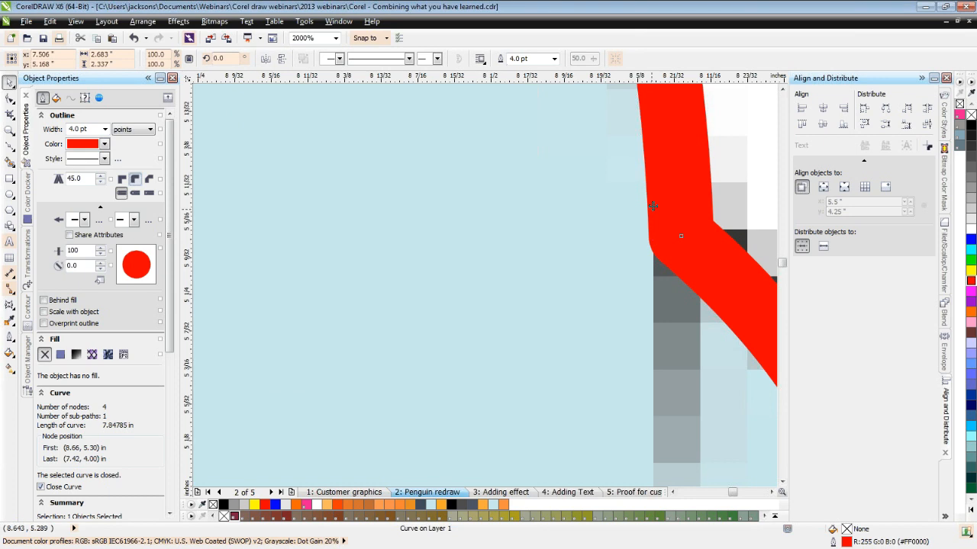
{"action": "left_click", "coordinate": [135, 192]}
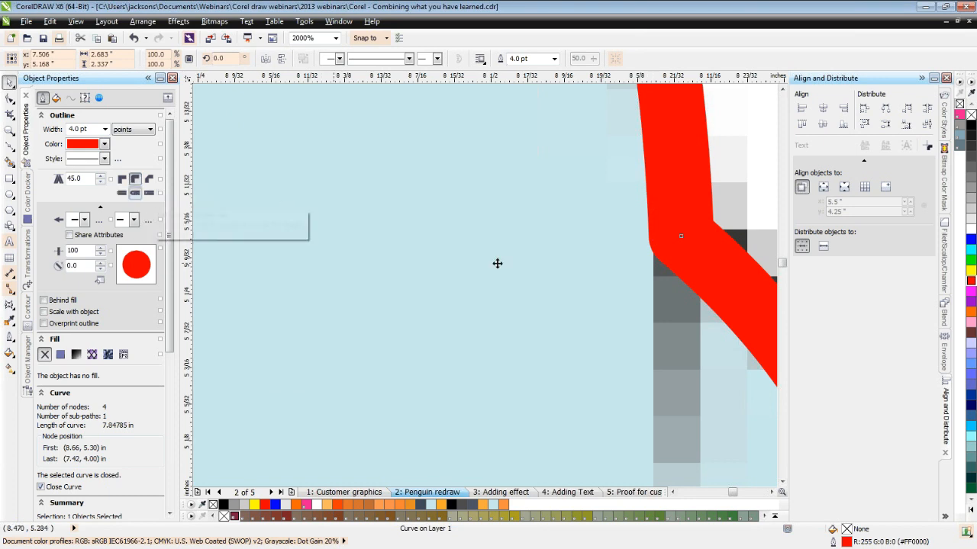
{"action": "scroll", "coordinate": [530, 271], "scroll_direction": "down", "scroll_amount": 1}
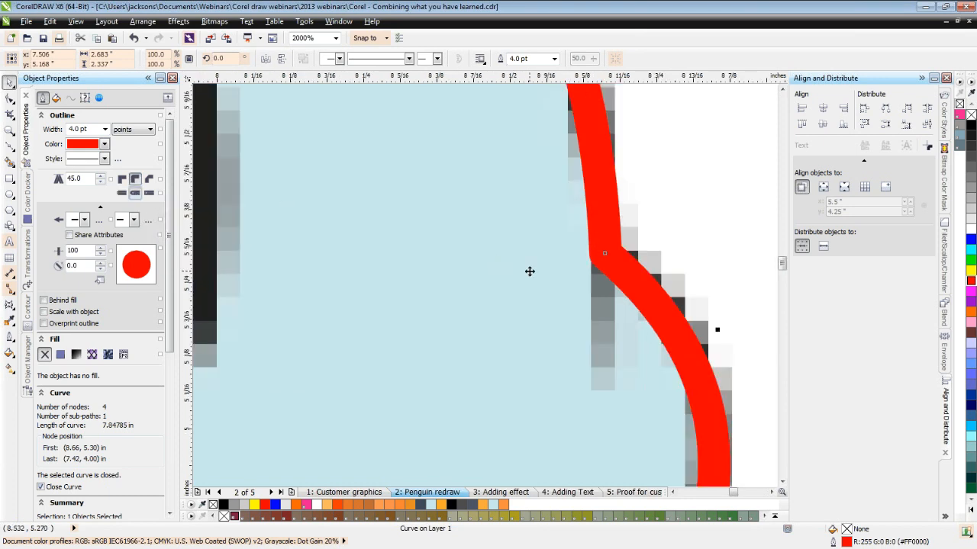
{"action": "scroll", "coordinate": [529, 271], "scroll_direction": "down", "scroll_amount": 1}
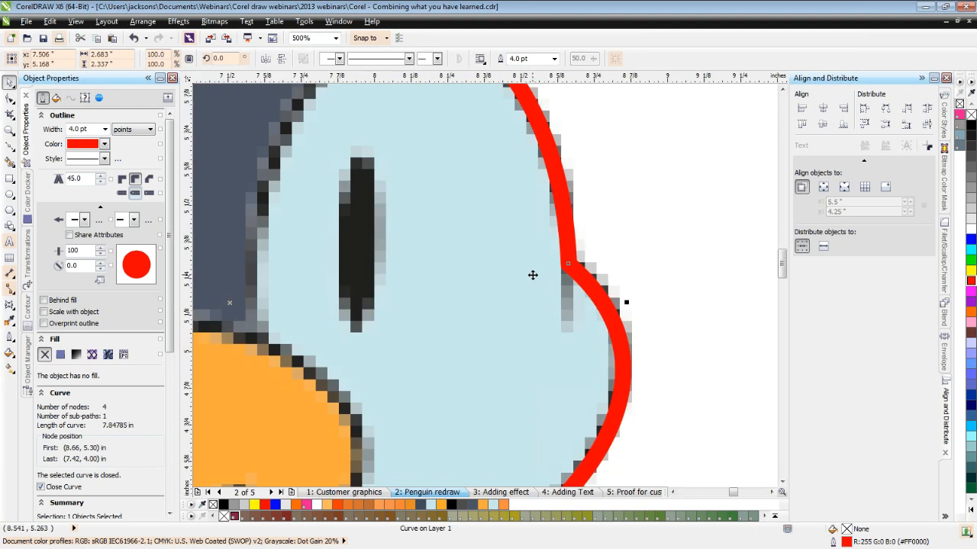
{"action": "scroll", "coordinate": [533, 275], "scroll_direction": "down", "scroll_amount": 1}
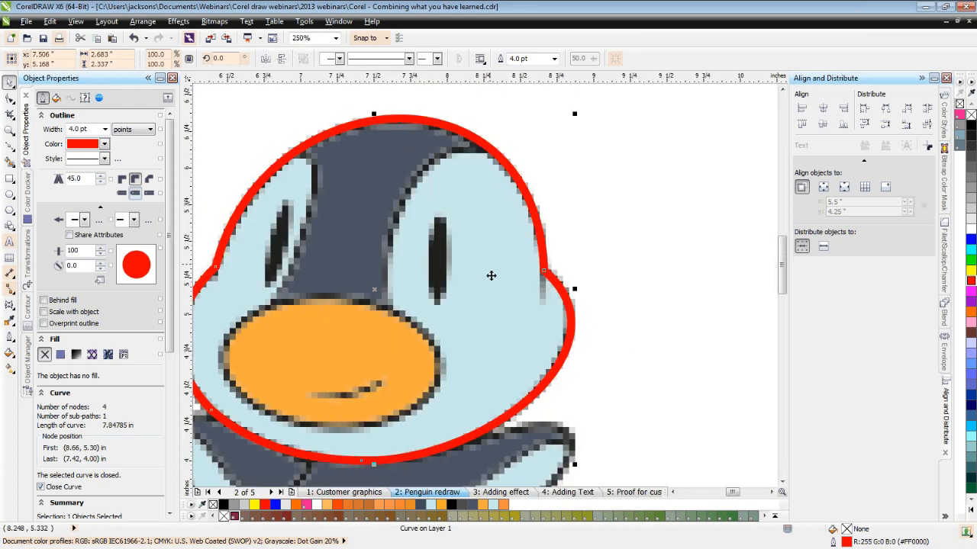
{"action": "scroll", "coordinate": [490, 275], "scroll_direction": "left", "scroll_amount": 2}
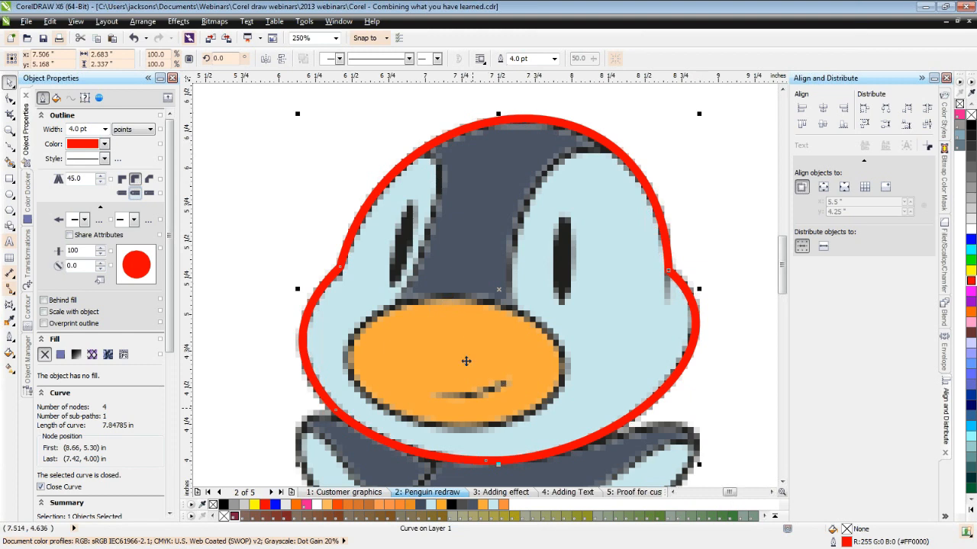
Draw an ellipse about 1.44 by 0.67 in for the beak and move it over the centre of the bitmap's beak.
{"action": "left_click", "coordinate": [8, 195]}
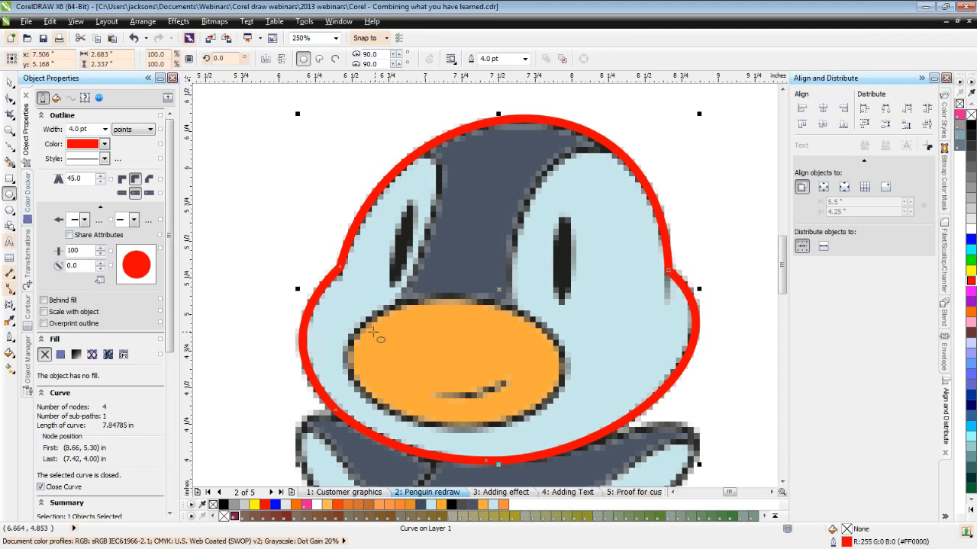
{"action": "left_click_drag", "start_coordinate": [374, 331], "coordinate": [584, 429]}
{"action": "left_click_drag", "start_coordinate": [478, 380], "coordinate": [453, 357]}
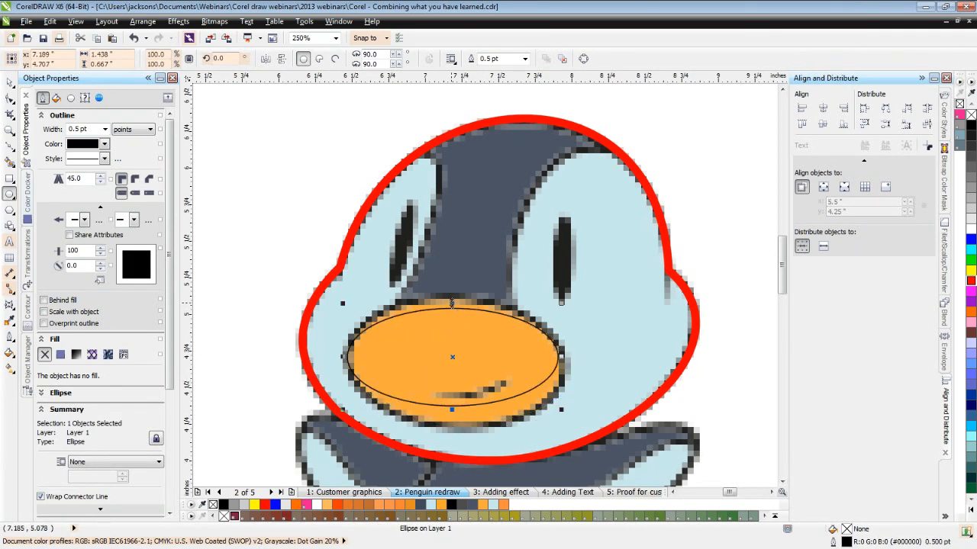
Stretch the beak ellipse to about 1.48 by 0.89 in so it follows the bitmap's beak outline.
{"action": "left_click_drag", "start_coordinate": [452, 303], "coordinate": [448, 294]}
{"action": "left_click_drag", "start_coordinate": [451, 408], "coordinate": [451, 434]}
{"action": "left_click_drag", "start_coordinate": [559, 363], "coordinate": [570, 367]}
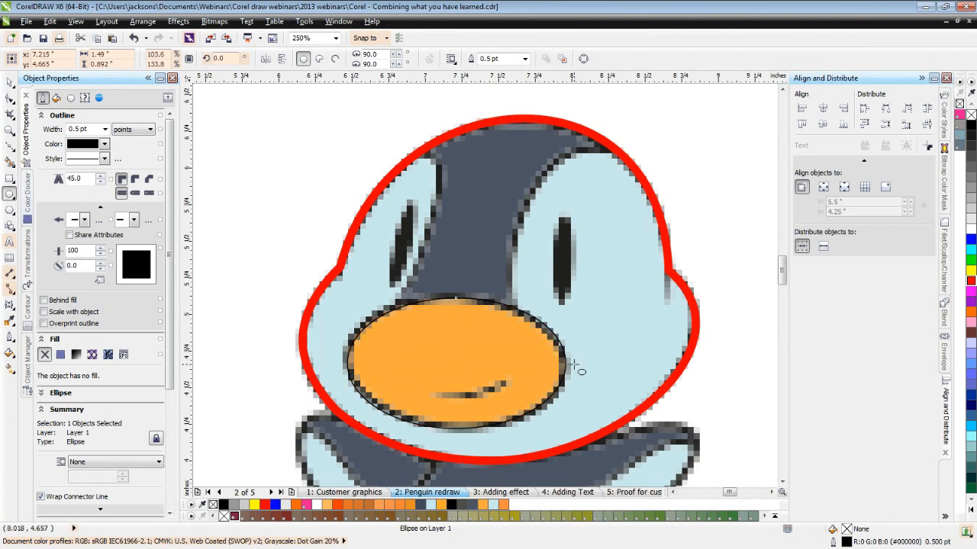
{"action": "scroll", "coordinate": [574, 366], "scroll_direction": "up", "scroll_amount": 4}
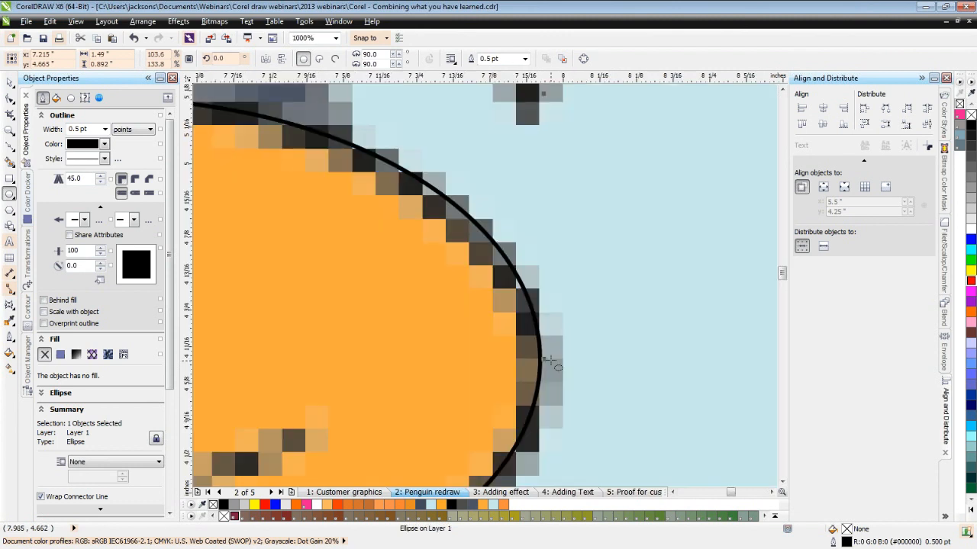
{"action": "mouse_move", "coordinate": [548, 361]}
{"action": "left_mouse_down"}
{"action": "mouse_move", "coordinate": [533, 360]}
{"action": "mouse_move", "coordinate": [571, 371]}
{"action": "mouse_move", "coordinate": [630, 362]}
{"action": "mouse_move", "coordinate": [536, 362]}
{"action": "left_mouse_up"}
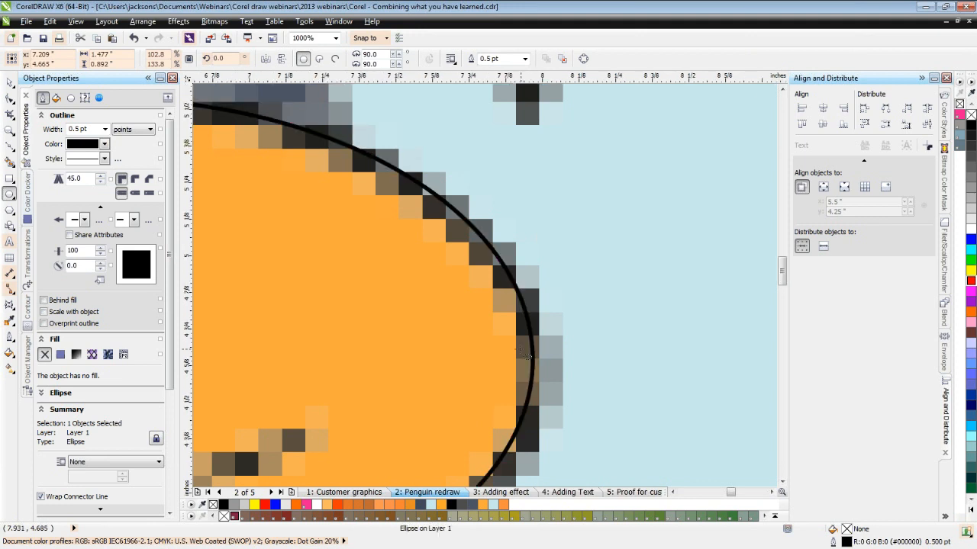
Set the beak ellipse's outline width to 4 pt and colour it red.
{"action": "scroll", "coordinate": [524, 356], "scroll_direction": "down", "scroll_amount": 1}
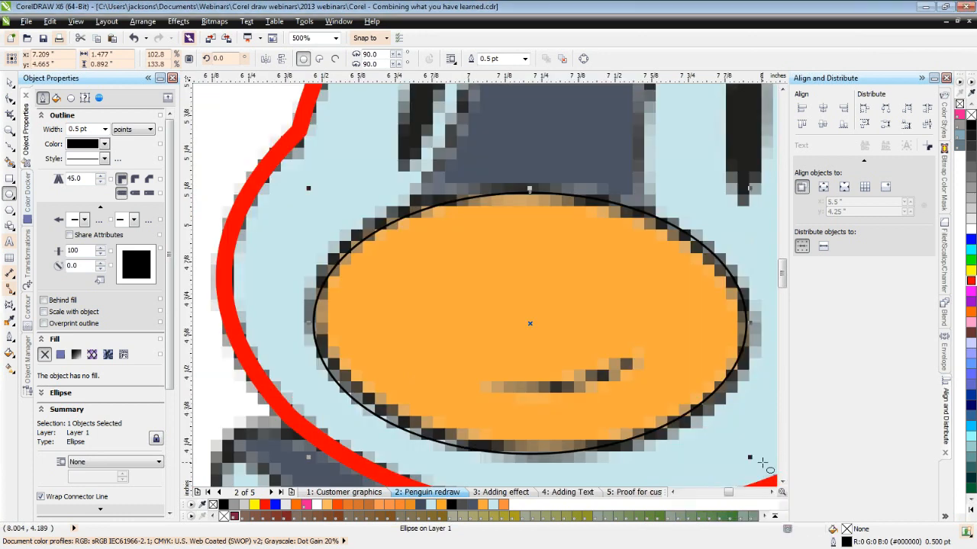
{"action": "left_click", "coordinate": [525, 58]}
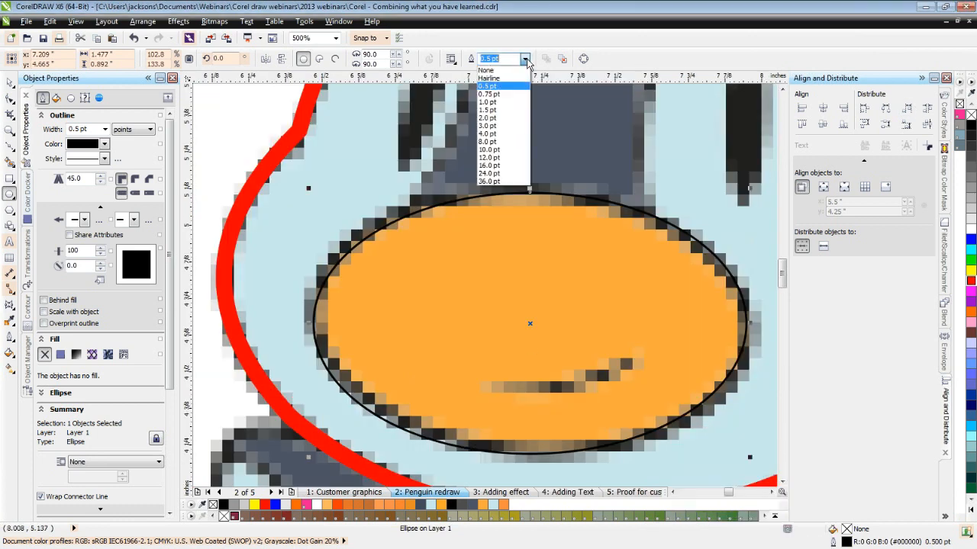
{"action": "left_click", "coordinate": [488, 133]}
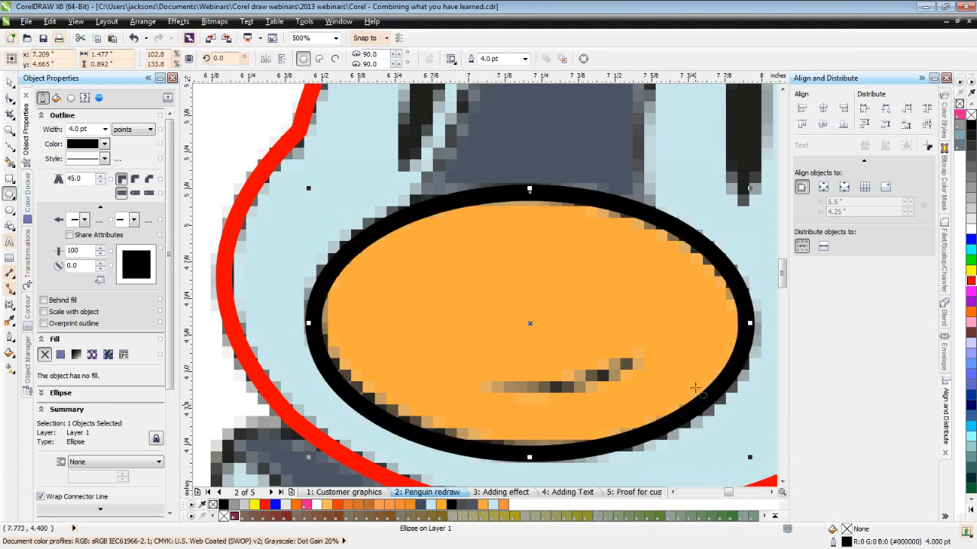
{"action": "right_click", "coordinate": [970, 280]}
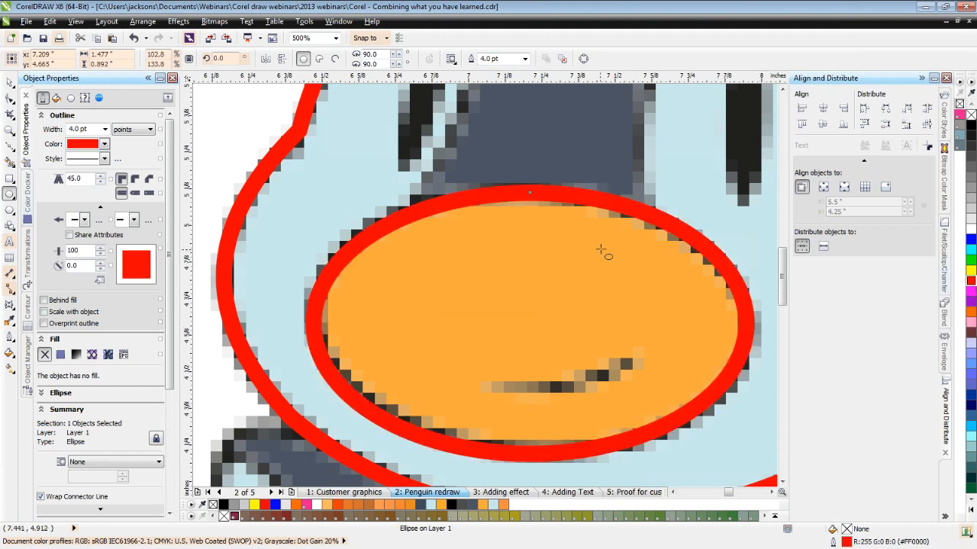
{"action": "scroll", "coordinate": [601, 250], "scroll_direction": "down", "scroll_amount": 1}
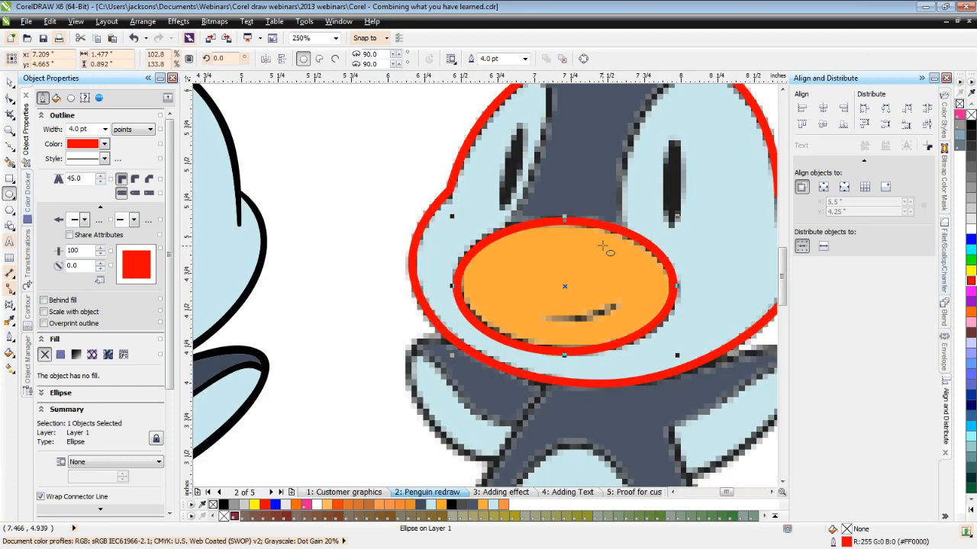
Draw straight segments from the head's upper-right edge down to the beak, across inside it, and up to the head's upper-left edge.
{"action": "left_click_drag", "start_coordinate": [782, 492], "coordinate": [783, 479]}
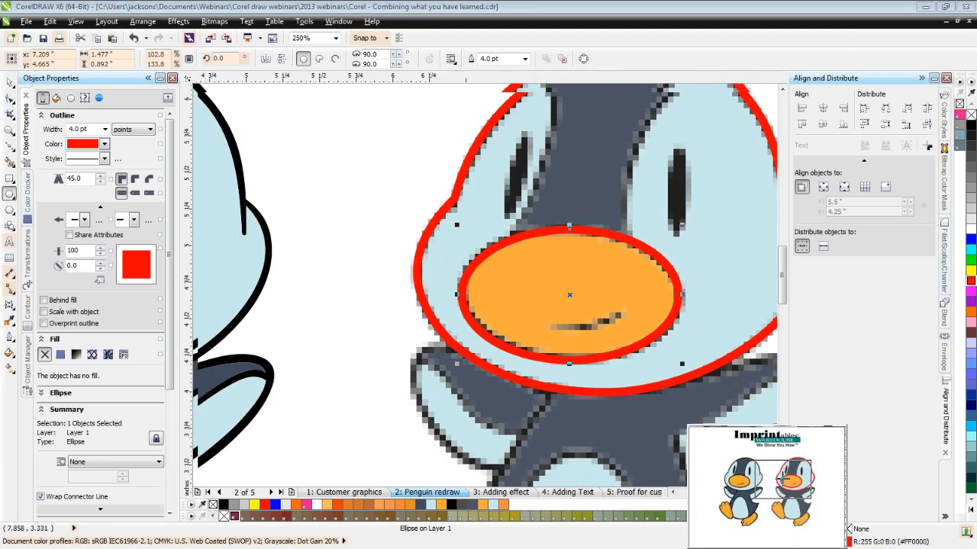
{"action": "left_click_drag", "start_coordinate": [783, 480], "coordinate": [799, 474]}
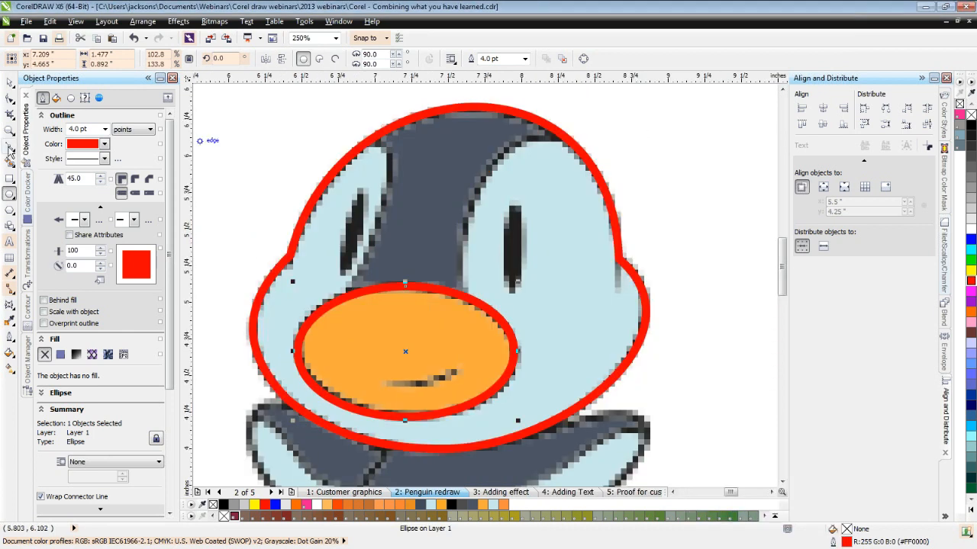
{"action": "left_click", "coordinate": [10, 149]}
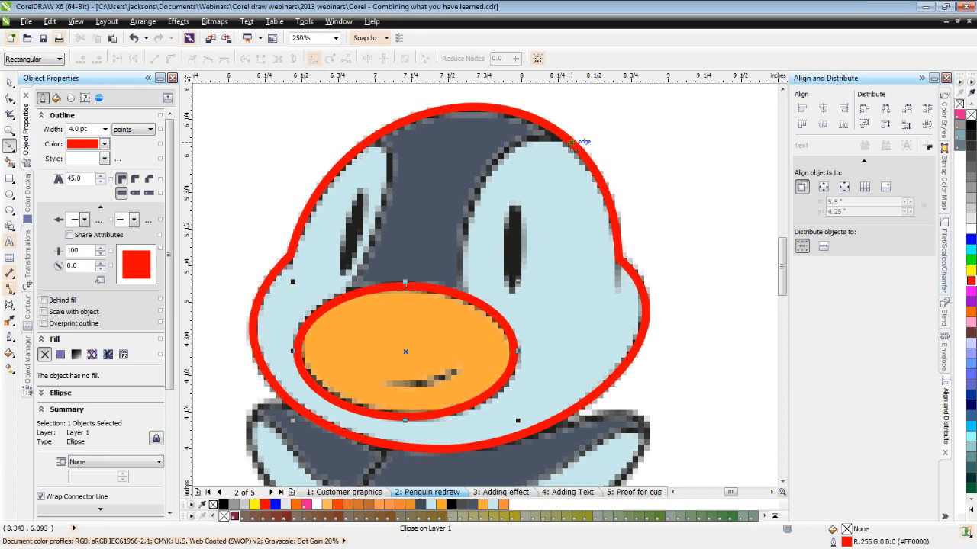
{"action": "left_click", "coordinate": [571, 143]}
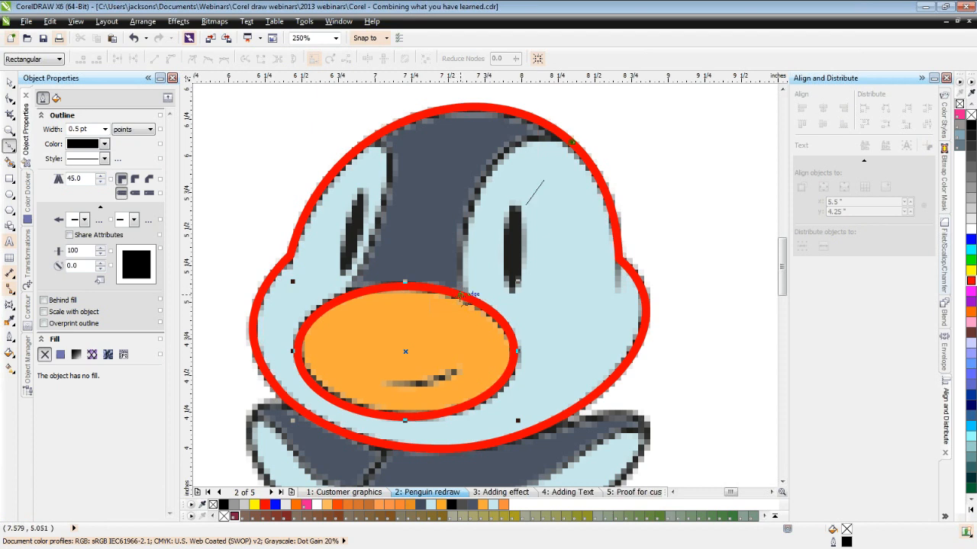
{"action": "double_click", "coordinate": [460, 296]}
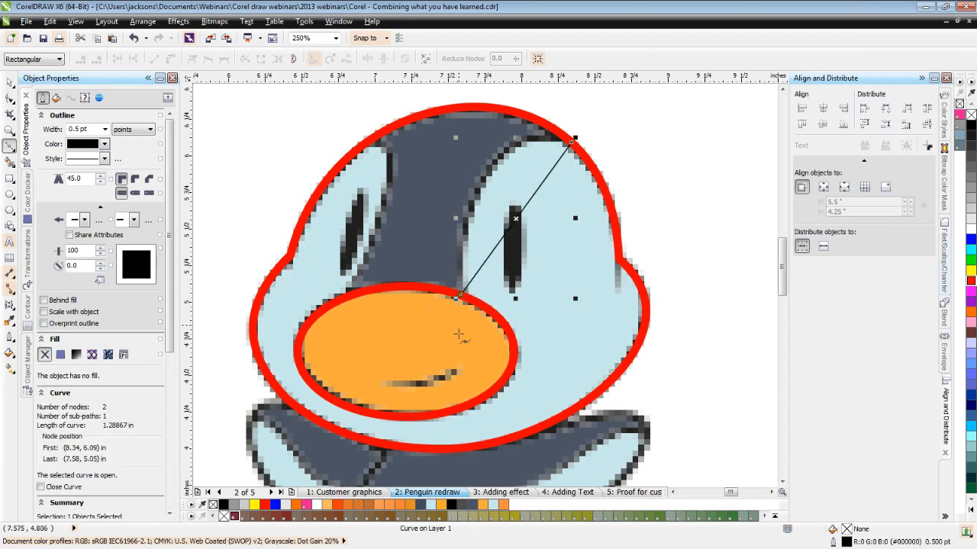
{"action": "left_click", "coordinate": [460, 341]}
{"action": "left_click", "coordinate": [324, 335]}
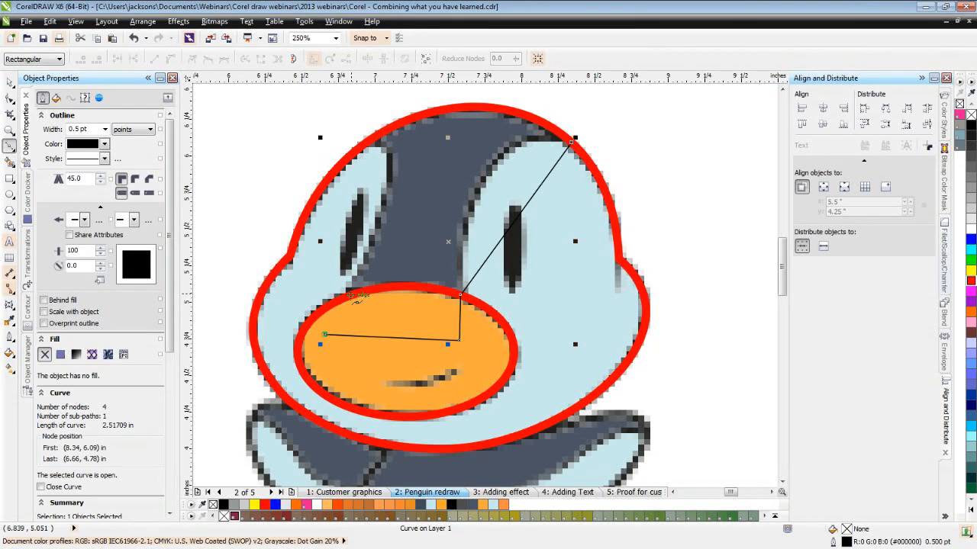
{"action": "left_click", "coordinate": [339, 299]}
{"action": "left_click", "coordinate": [363, 144]}
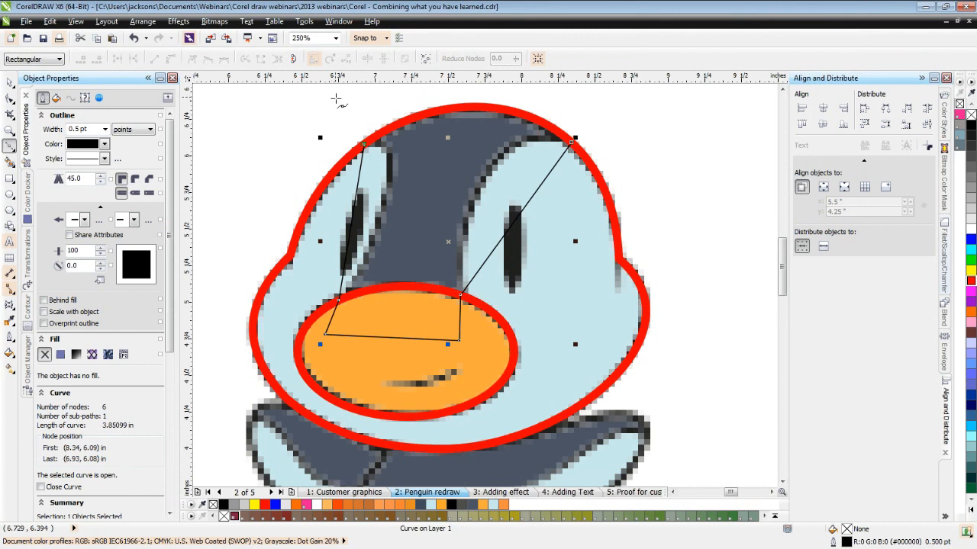
Close the dark head stripe's rough outline with two corner points above the head, ending at its starting point.
{"action": "left_click", "coordinate": [782, 91]}
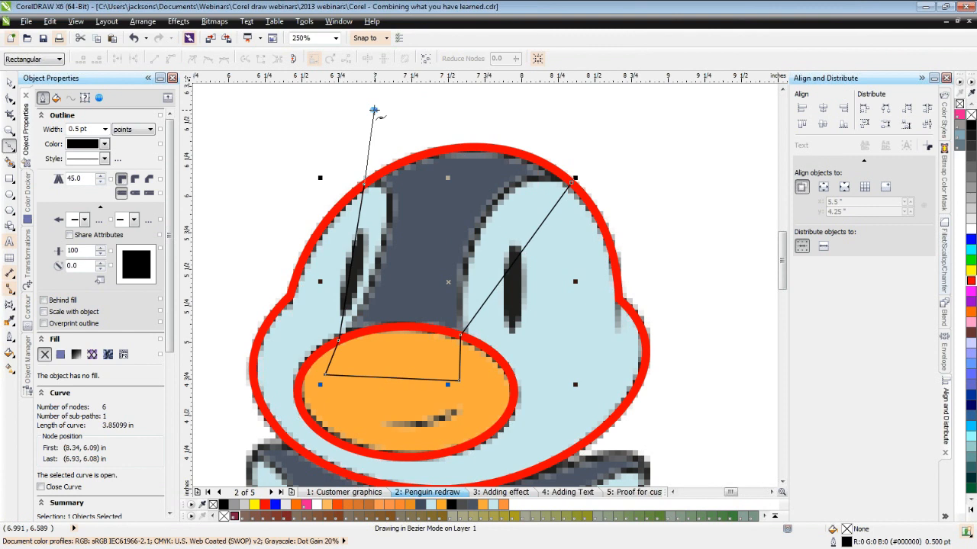
{"action": "left_click", "coordinate": [374, 111]}
{"action": "left_click", "coordinate": [626, 128]}
{"action": "left_click", "coordinate": [571, 183]}
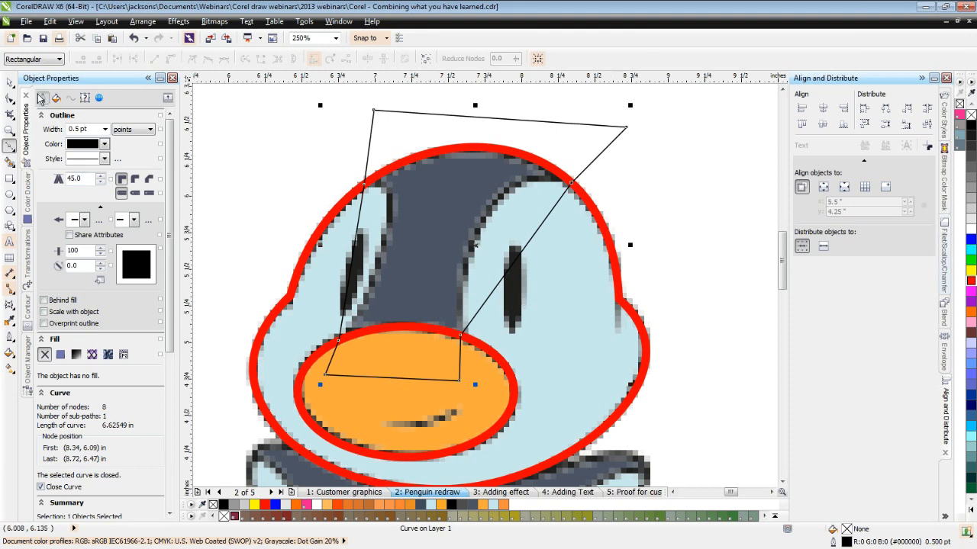
Convert the stripe outline's right side to a curve and bend it along the bitmap's right eye patch.
{"action": "key", "text": "F10"}
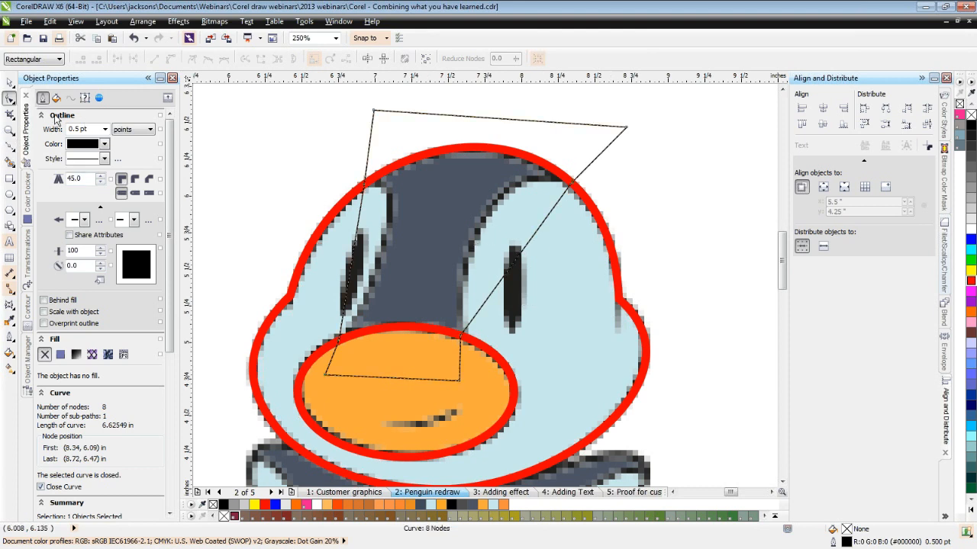
{"action": "right_click", "coordinate": [529, 248]}
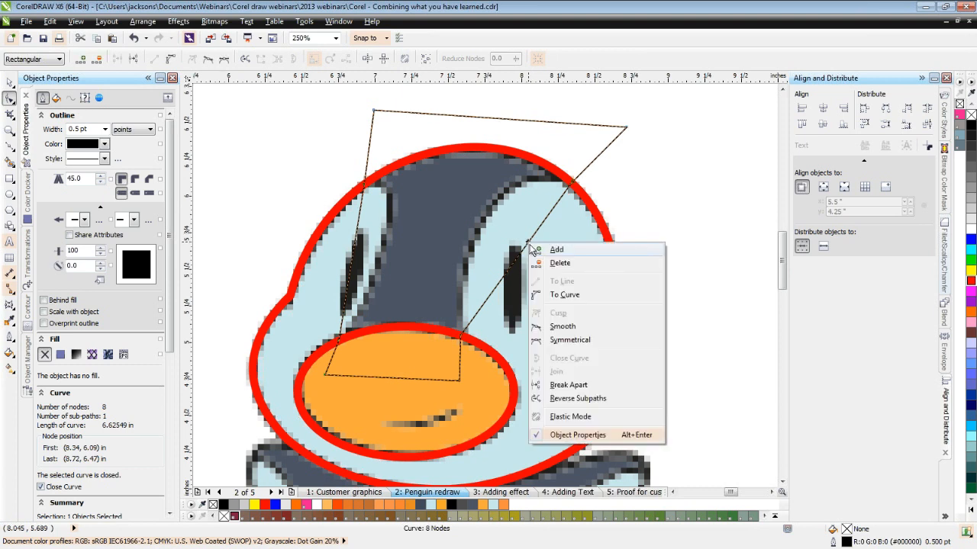
{"action": "left_click", "coordinate": [565, 295]}
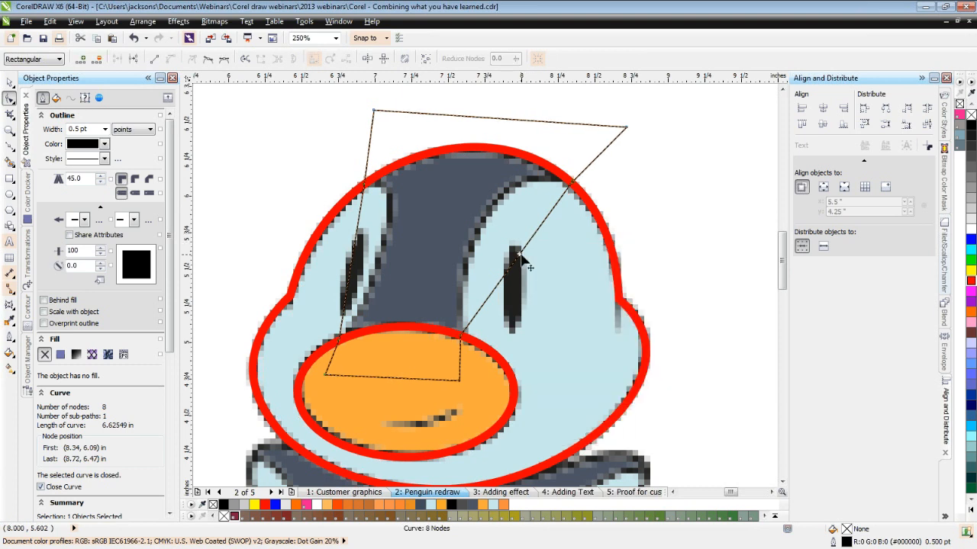
{"action": "left_click_drag", "start_coordinate": [519, 254], "coordinate": [500, 210]}
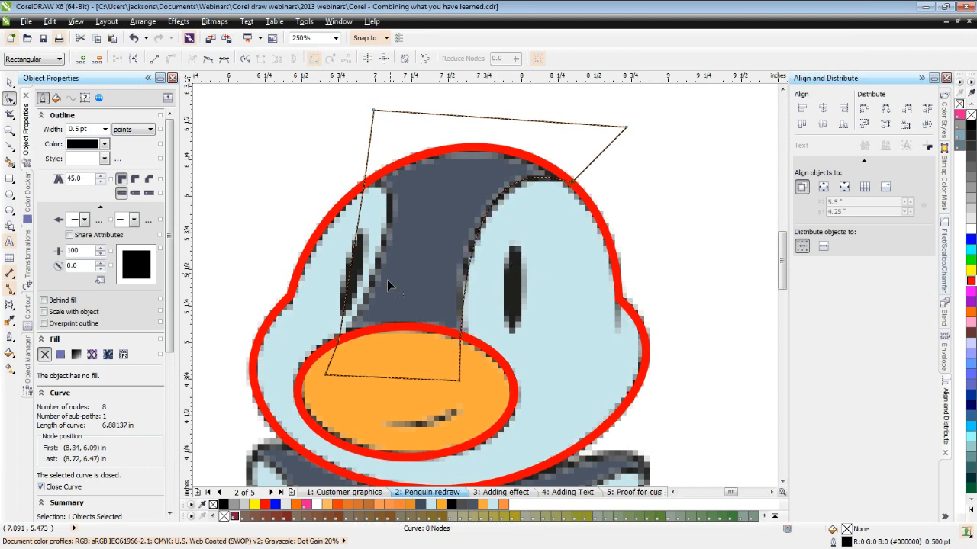
Convert the stripe outline's left side to a curve and bend it along the bitmap's left eye patch.
{"action": "right_click", "coordinate": [356, 248]}
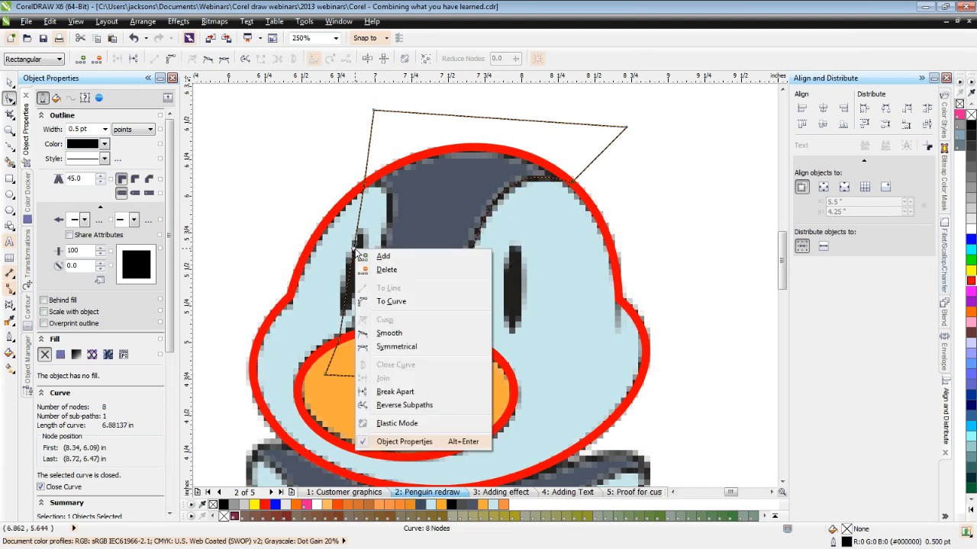
{"action": "left_click", "coordinate": [392, 302]}
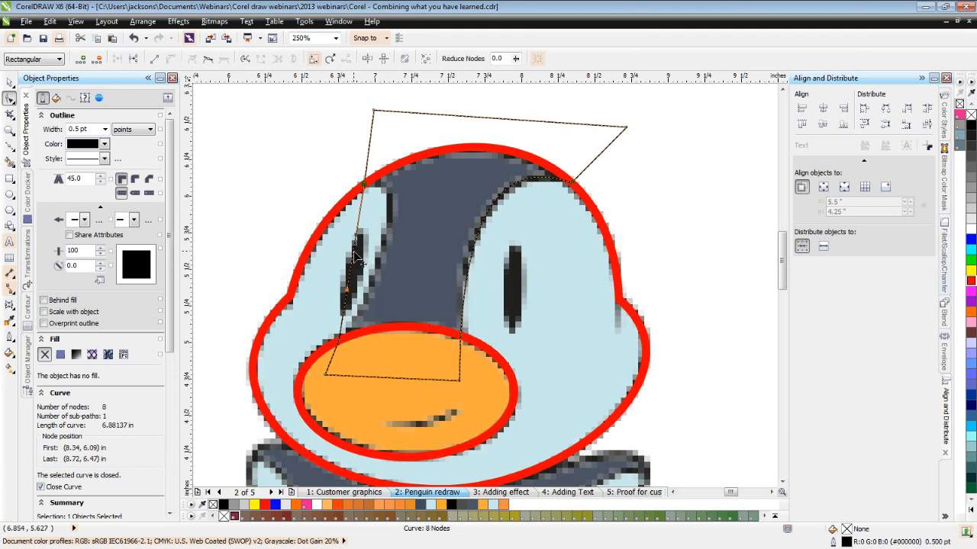
{"action": "left_click_drag", "start_coordinate": [355, 254], "coordinate": [387, 222]}
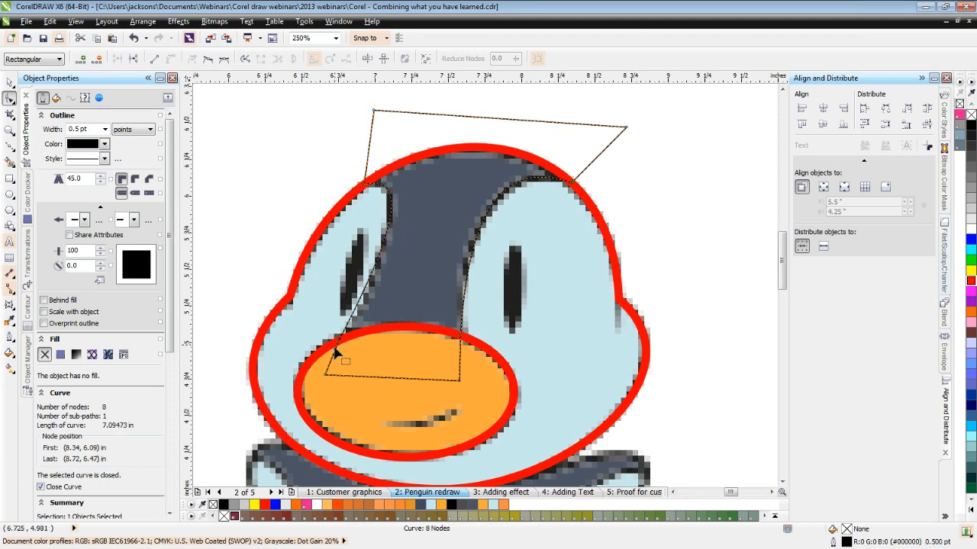
Adjust both control handles of the stripe's left curve so it follows the left eye patch more closely.
{"action": "scroll", "coordinate": [335, 353], "scroll_direction": "up", "scroll_amount": 2}
{"action": "left_click_drag", "start_coordinate": [451, 138], "coordinate": [446, 211]}
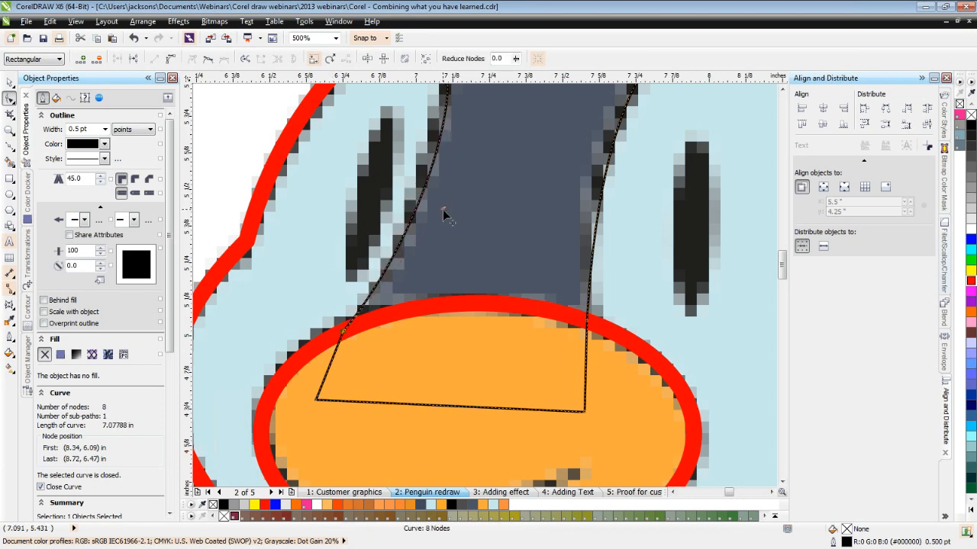
{"action": "left_click", "coordinate": [783, 90]}
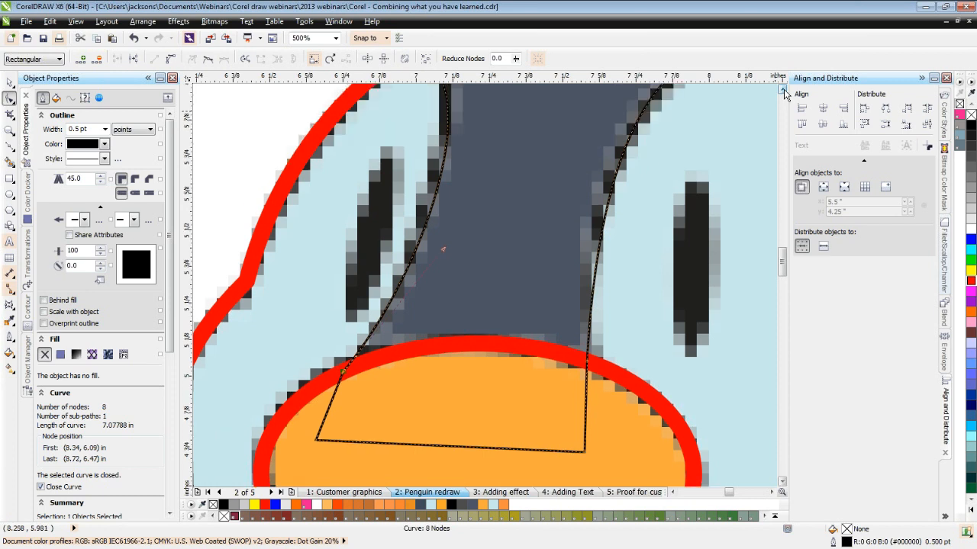
{"action": "left_click", "coordinate": [783, 91]}
{"action": "left_click", "coordinate": [783, 91]}
{"action": "left_click_drag", "start_coordinate": [491, 120], "coordinate": [486, 115]}
Give the stripe shape's outline rounded corners, round line caps and a 4 pt width.
{"action": "left_click", "coordinate": [136, 178]}
{"action": "left_click", "coordinate": [135, 192]}
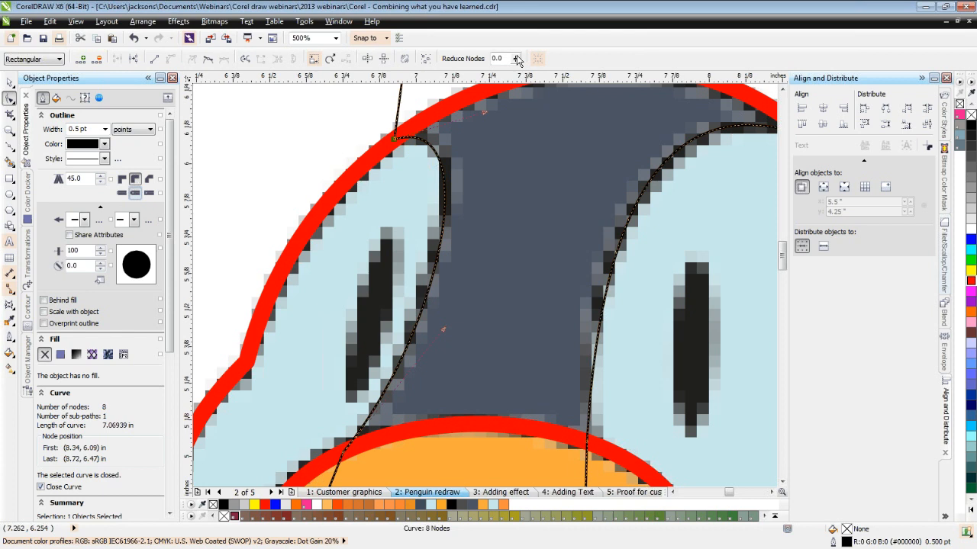
{"action": "left_click", "coordinate": [105, 130]}
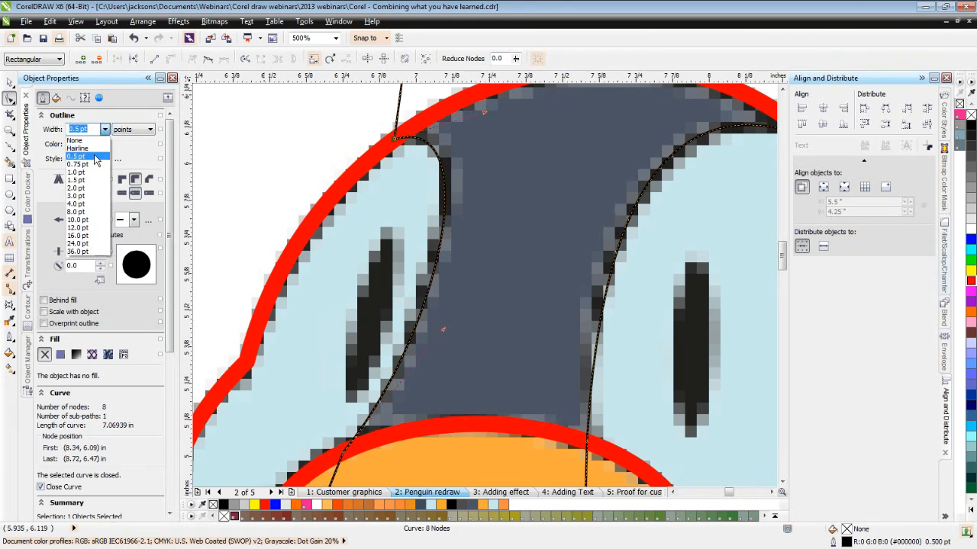
{"action": "left_click", "coordinate": [87, 200]}
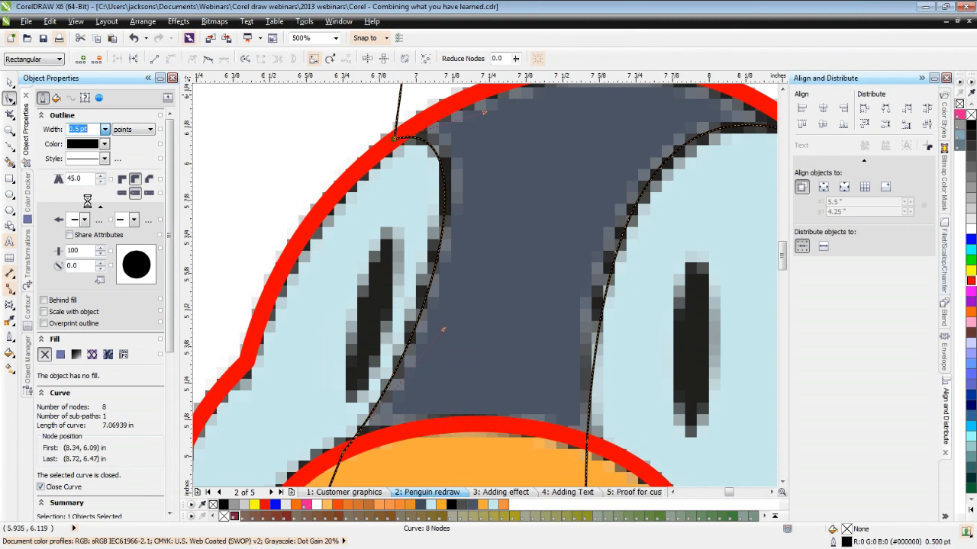
{"action": "left_click", "coordinate": [281, 160]}
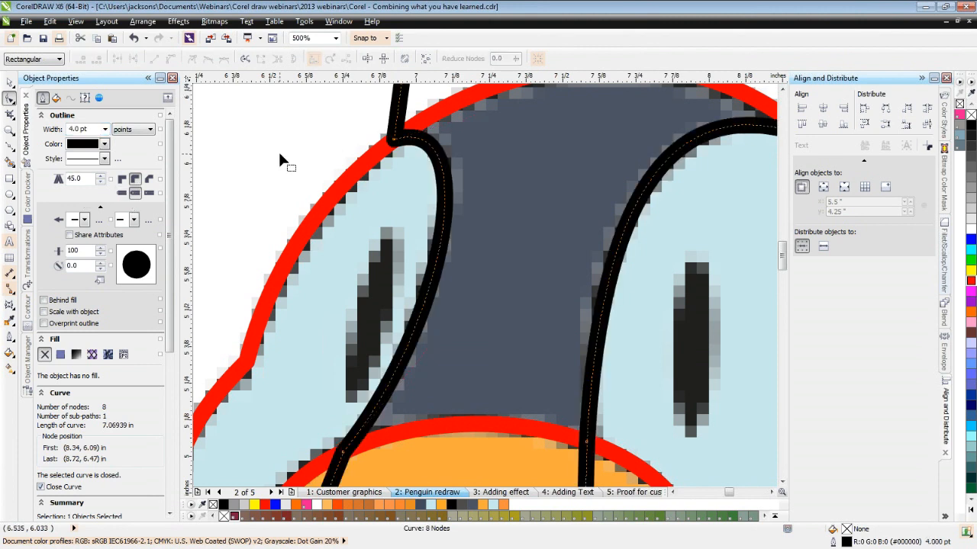
{"action": "scroll", "coordinate": [278, 150], "scroll_direction": "down", "scroll_amount": 3}
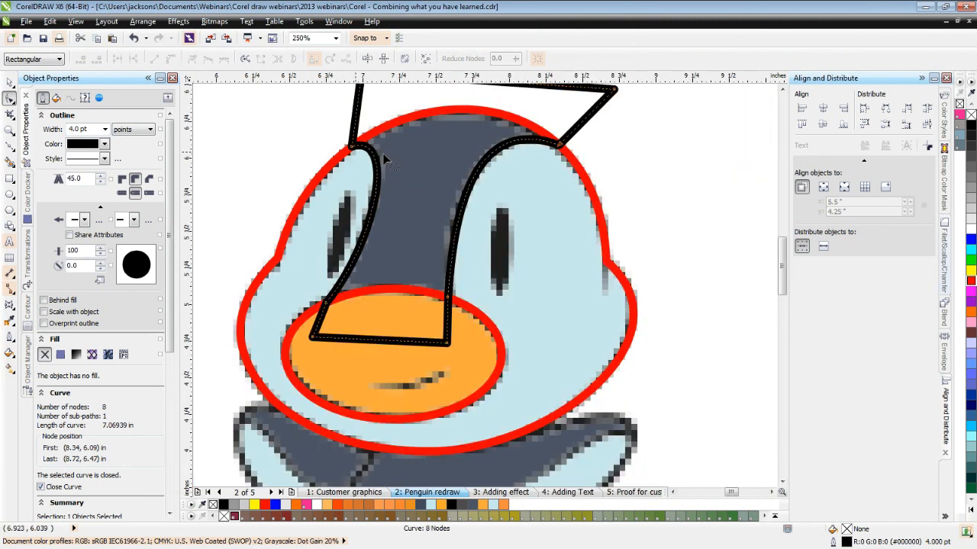
{"action": "scroll", "coordinate": [383, 153], "scroll_direction": "up", "scroll_amount": 2}
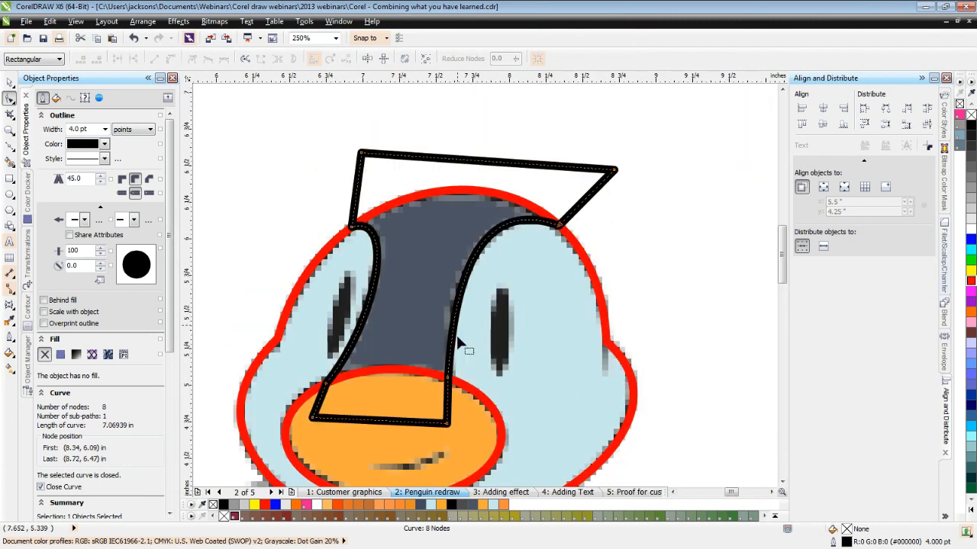
Place the black stripe shape behind the red head outline in the stacking order and deselect it.
{"action": "left_click", "coordinate": [9, 84]}
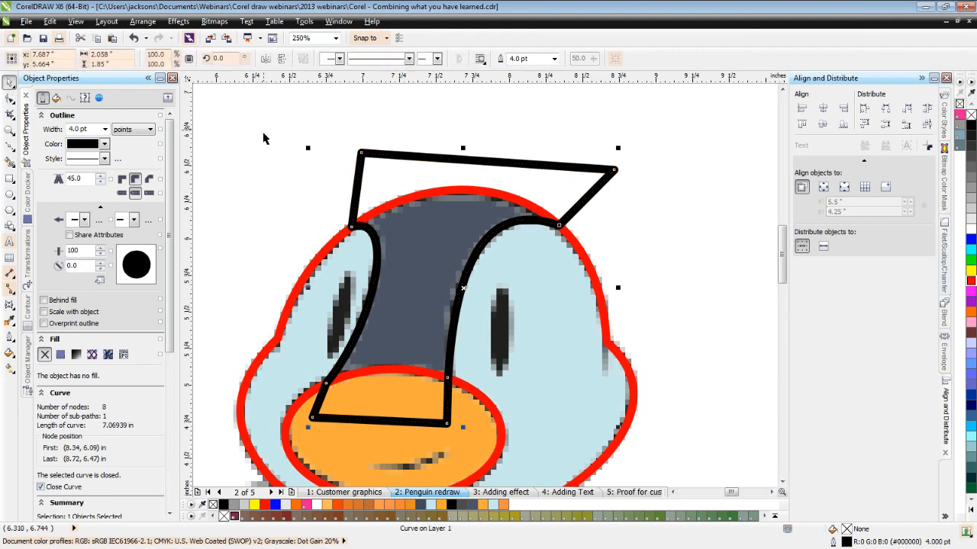
{"action": "left_click", "coordinate": [143, 21]}
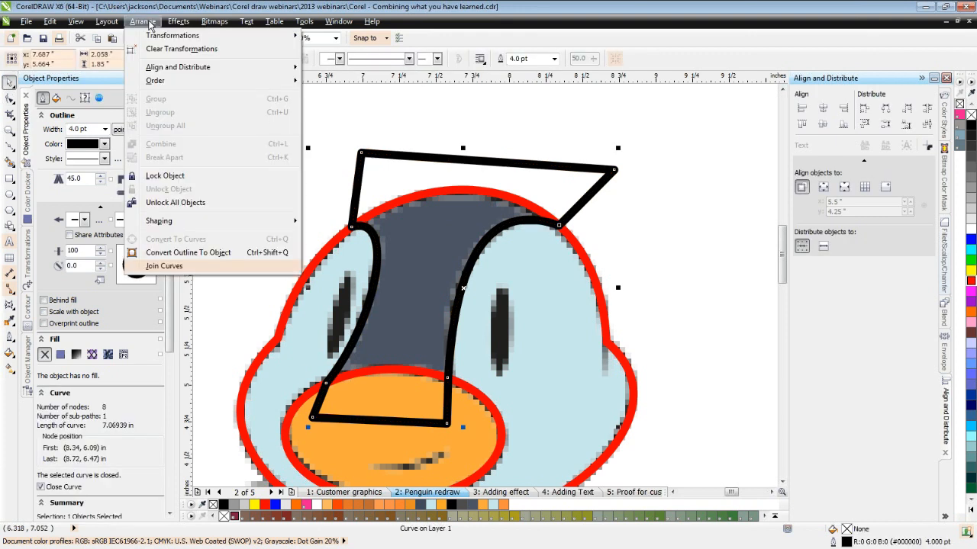
{"action": "mouse_move", "coordinate": [174, 86]}
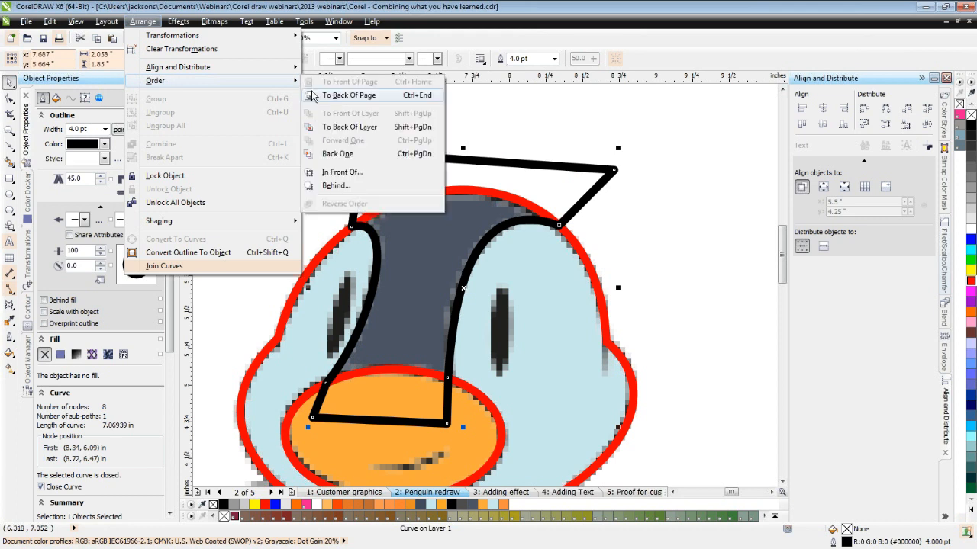
{"action": "left_click", "coordinate": [356, 183]}
{"action": "left_click", "coordinate": [328, 246]}
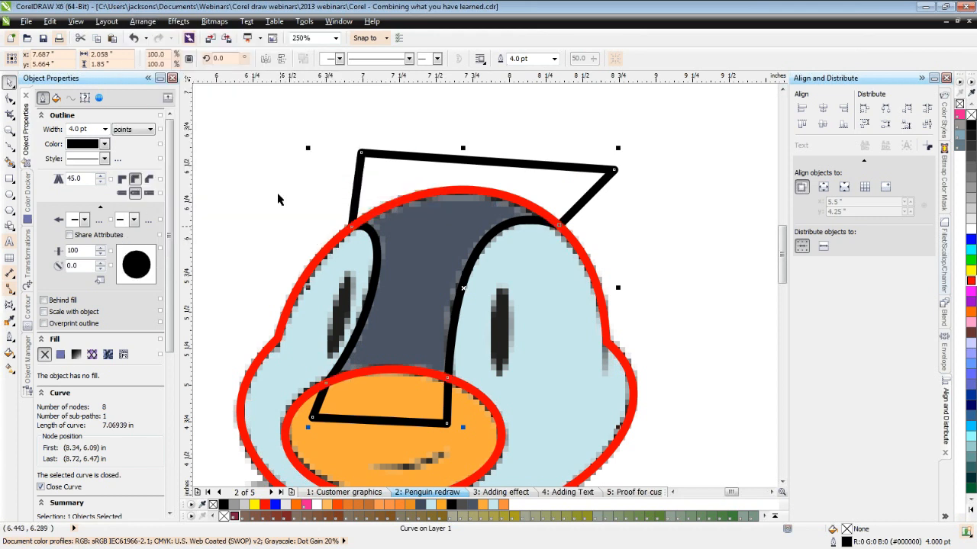
{"action": "left_click", "coordinate": [245, 170]}
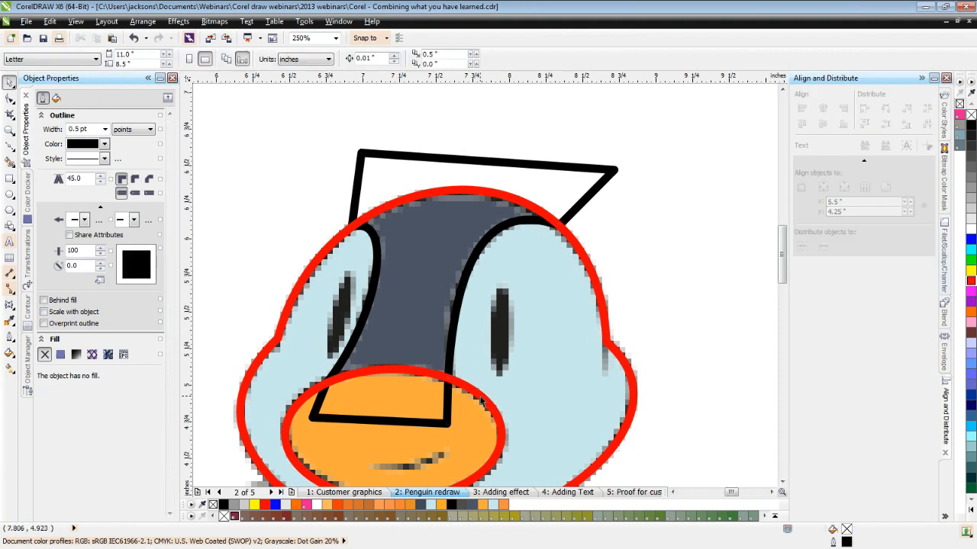
Try combining the head and beak shapes into one object and moving it, and undo both changes.
{"action": "left_click", "coordinate": [481, 401]}
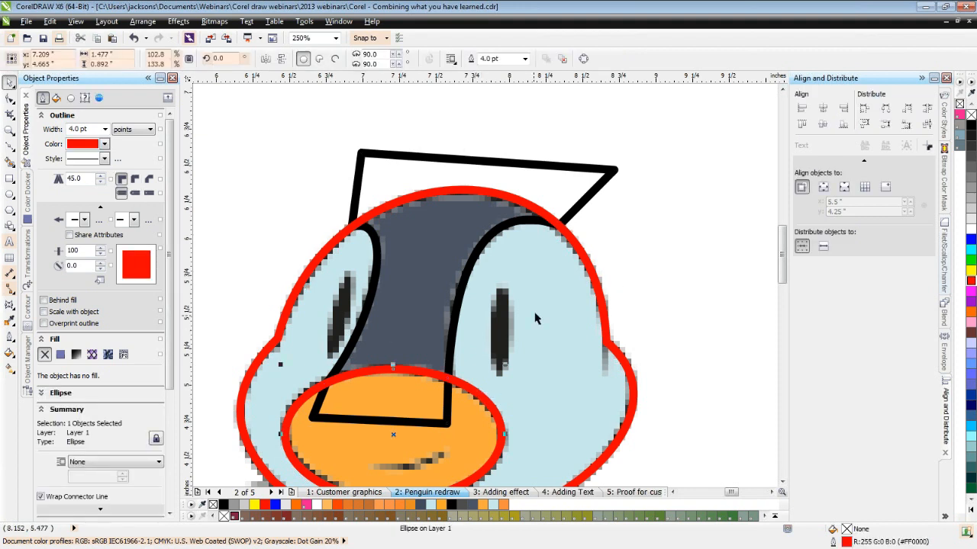
{"action": "left_click", "coordinate": [591, 267], "text": "shift"}
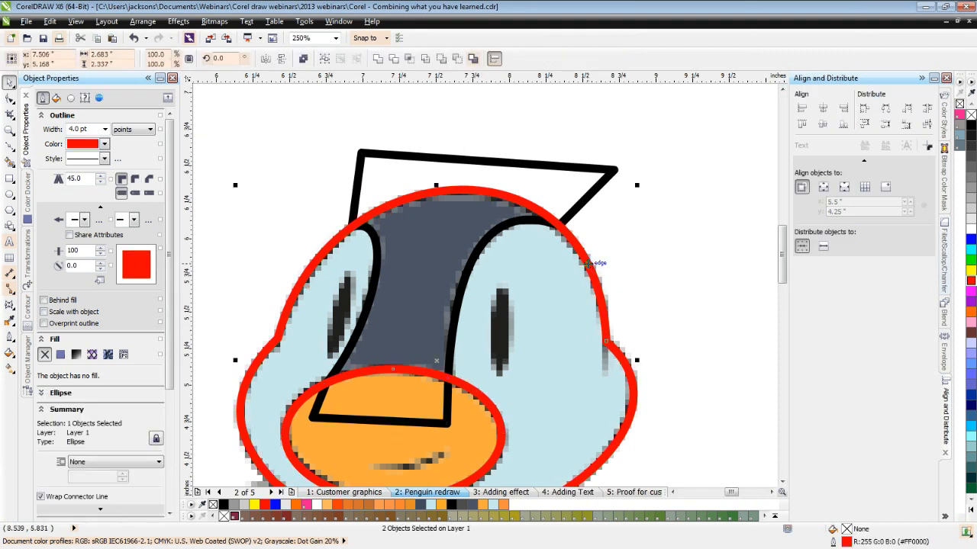
{"action": "left_click", "coordinate": [302, 60]}
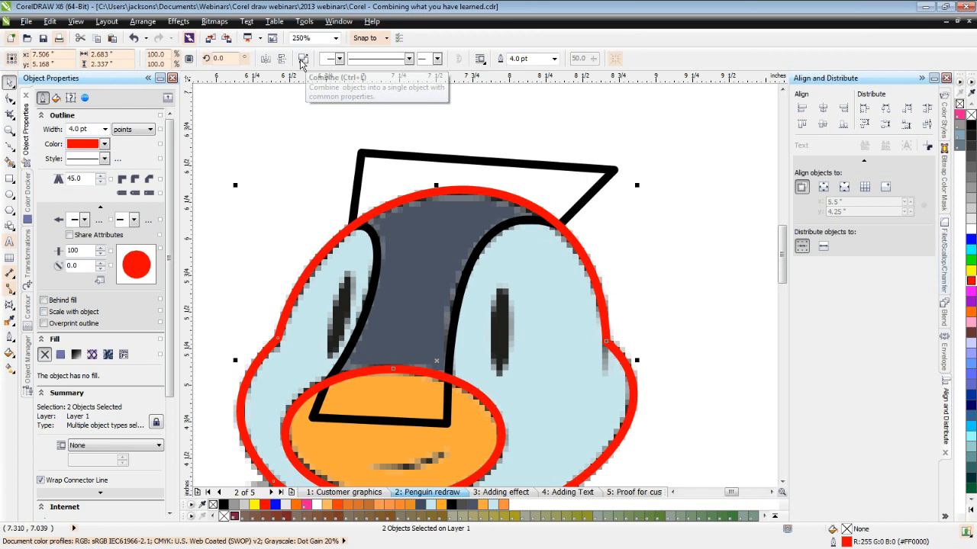
{"action": "left_click", "coordinate": [302, 61]}
{"action": "left_click_drag", "start_coordinate": [620, 275], "coordinate": [638, 267]}
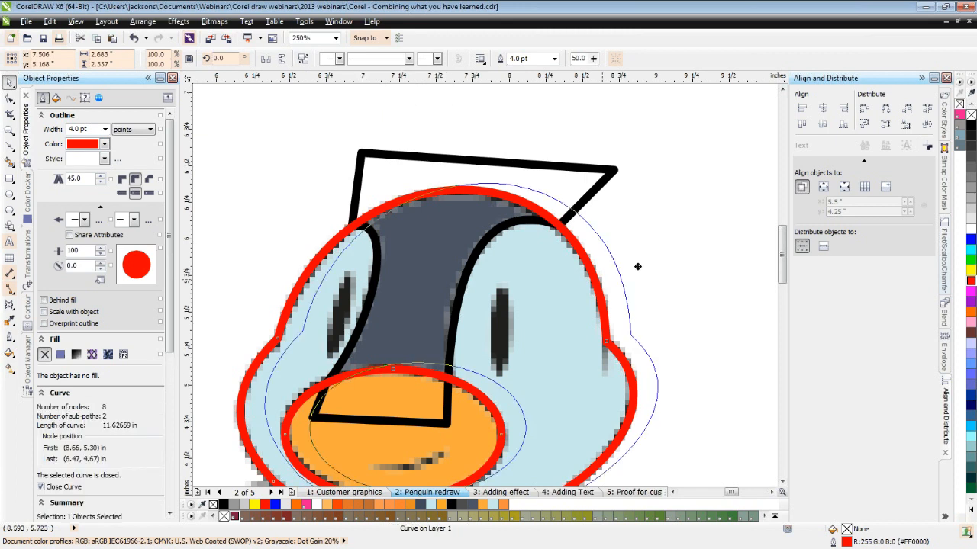
{"action": "key", "text": "ctrl+z"}
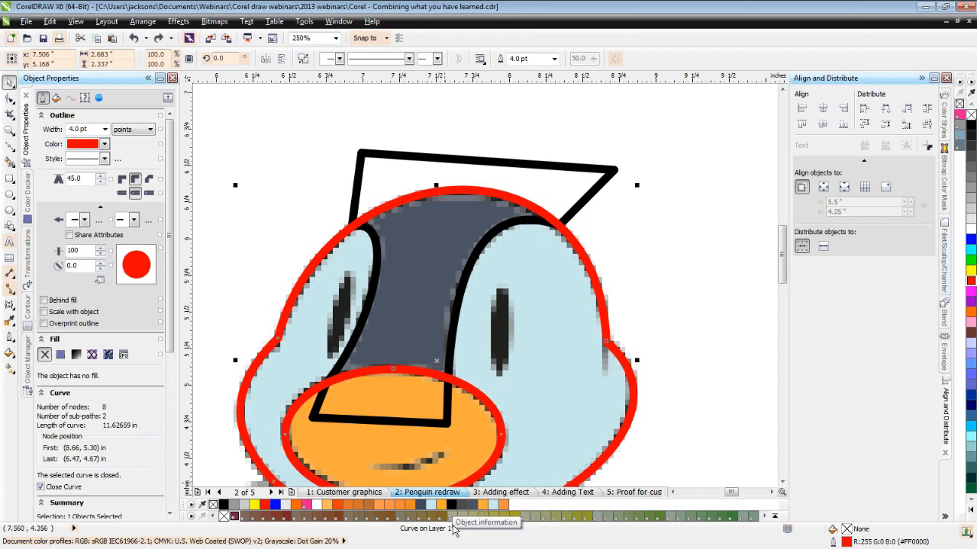
{"action": "key", "text": "ctrl+z"}
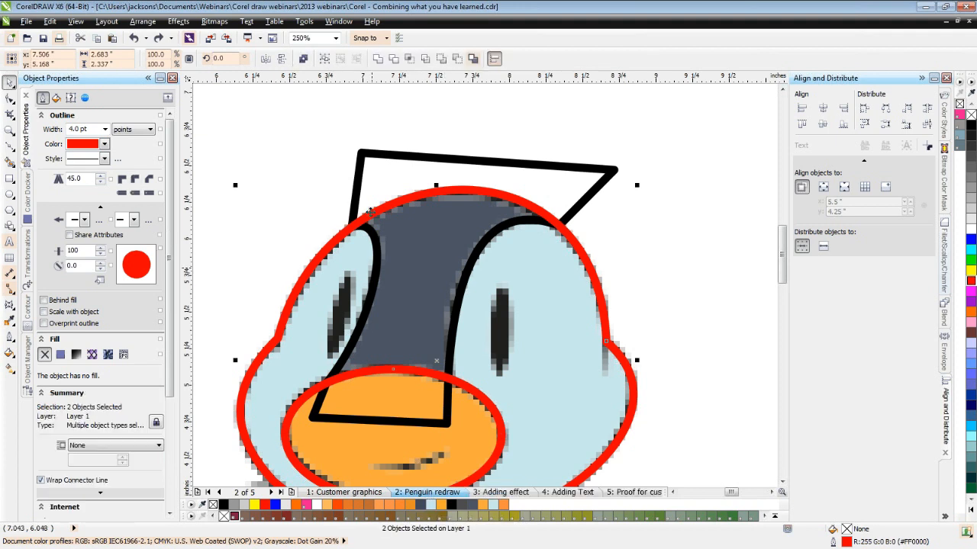
Combine the red head and beak outlines into one curve object and deselect it.
{"action": "left_click", "coordinate": [303, 60]}
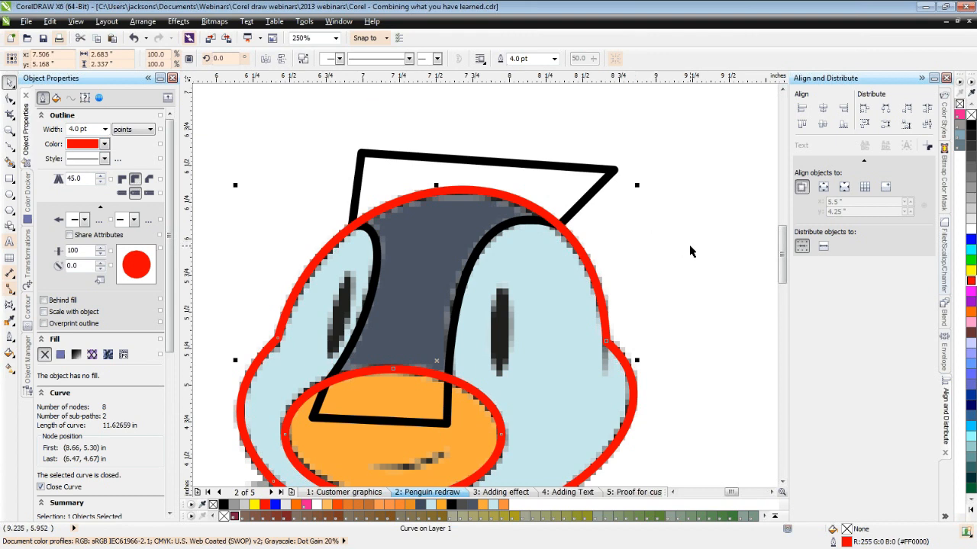
{"action": "left_click", "coordinate": [628, 246]}
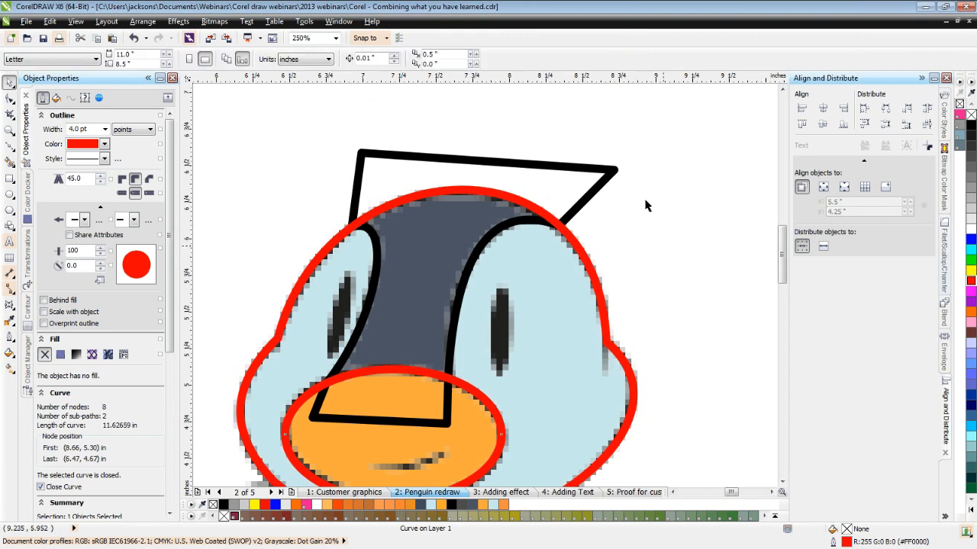
Intersect the black stripe shape with the combined head outline and delete the original stripe shape.
{"action": "left_click", "coordinate": [607, 173]}
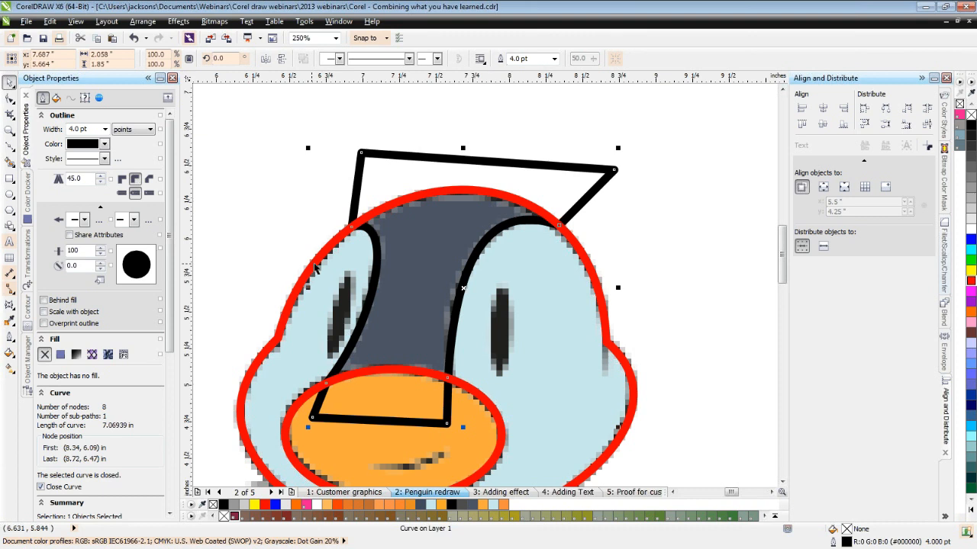
{"action": "left_click", "coordinate": [316, 267], "text": "shift"}
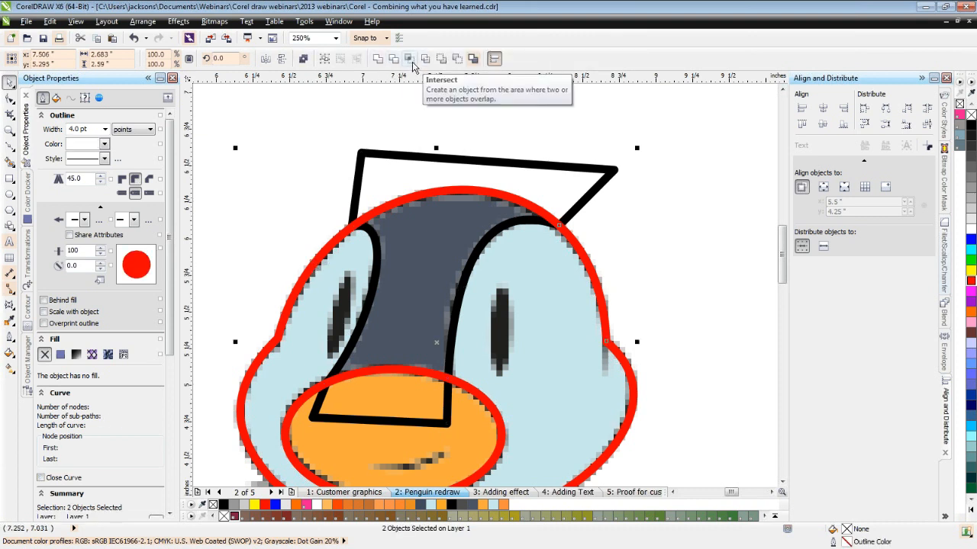
{"action": "left_click", "coordinate": [410, 59]}
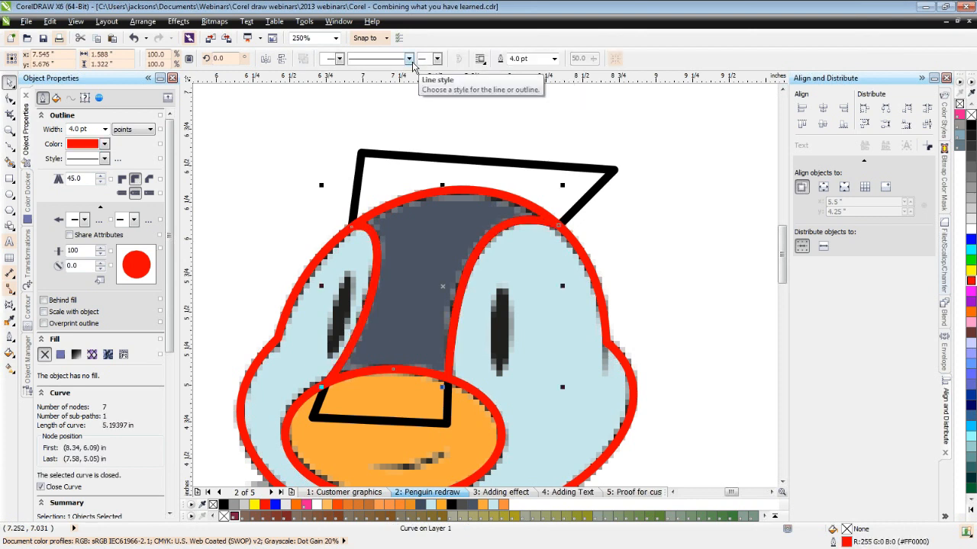
{"action": "left_click", "coordinate": [415, 154]}
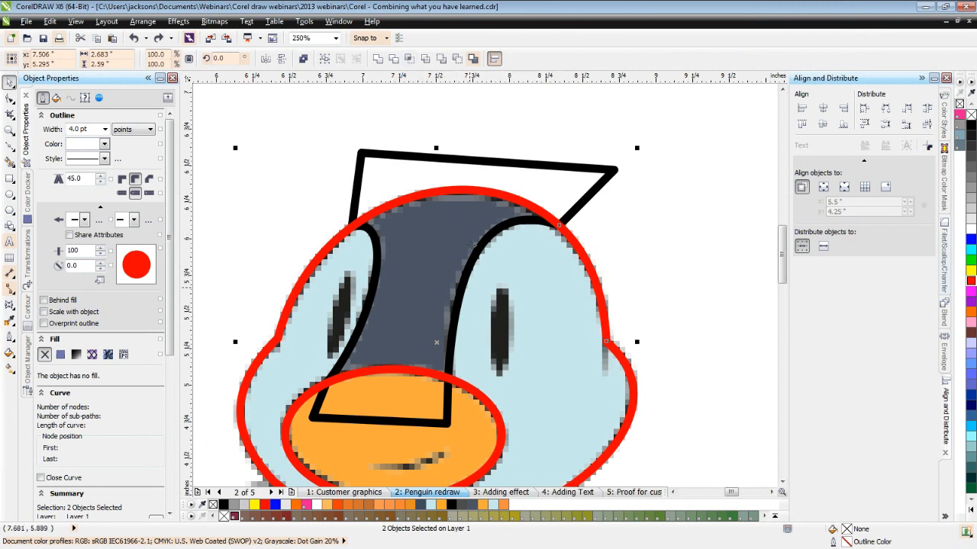
{"action": "left_click", "coordinate": [410, 59]}
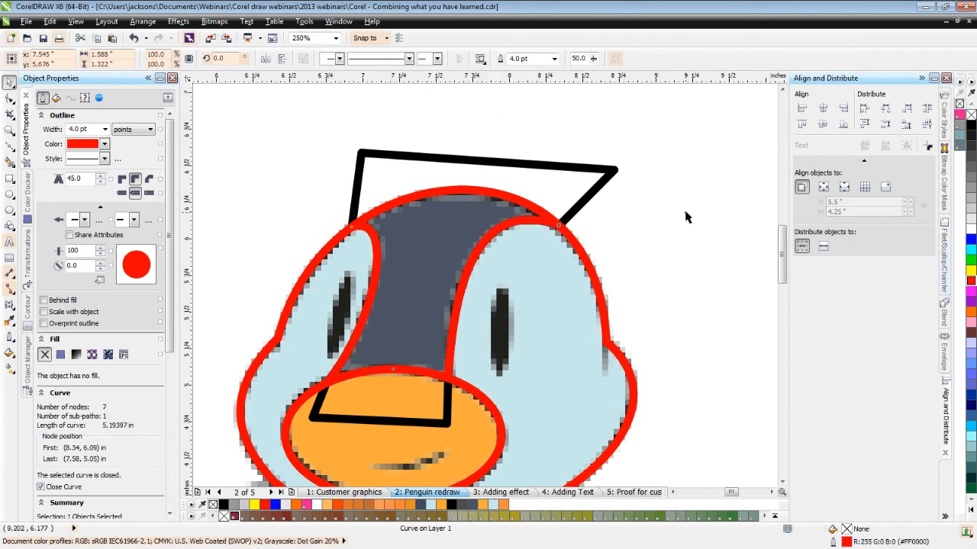
{"action": "left_click", "coordinate": [605, 168]}
{"action": "key", "text": "Delete"}
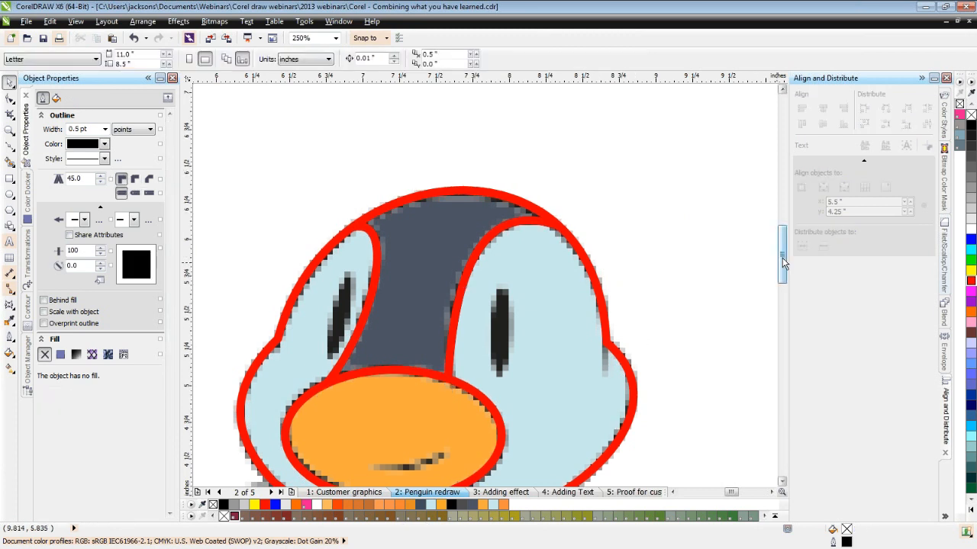
Draw a near-vertical 2-Point Line about 0.227 inches long down from the head outline's corner at the right cheek.
{"action": "scroll", "coordinate": [783, 264], "scroll_direction": "down", "scroll_amount": 1}
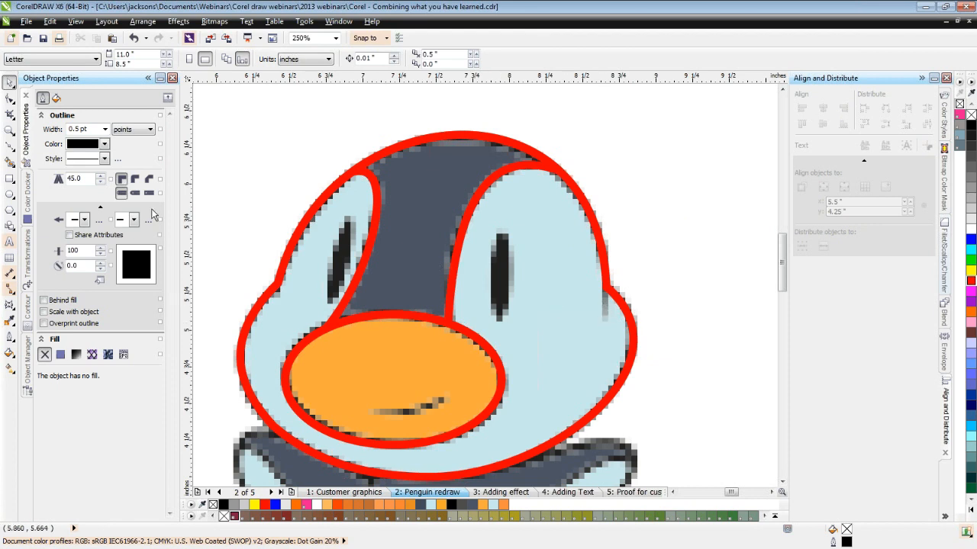
{"action": "left_click", "coordinate": [14, 152]}
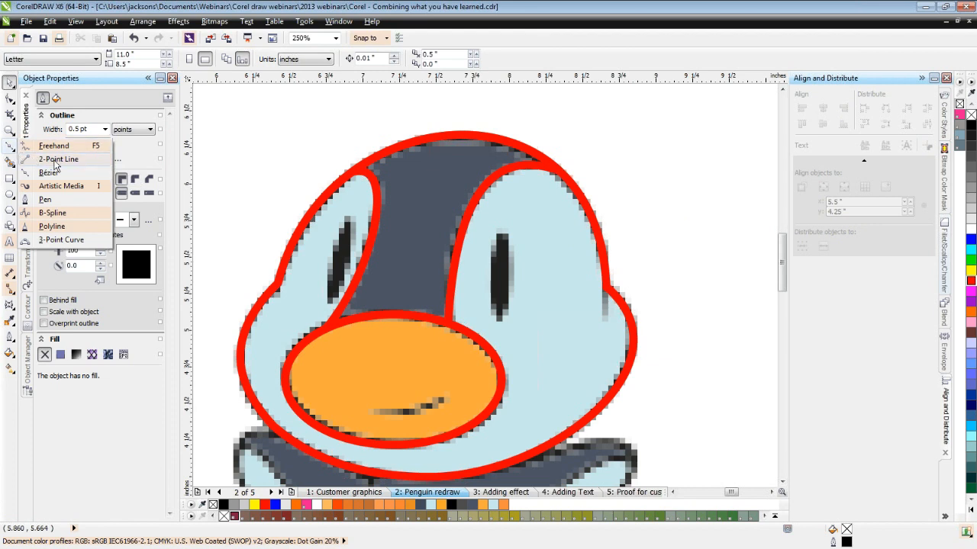
{"action": "left_click", "coordinate": [53, 162]}
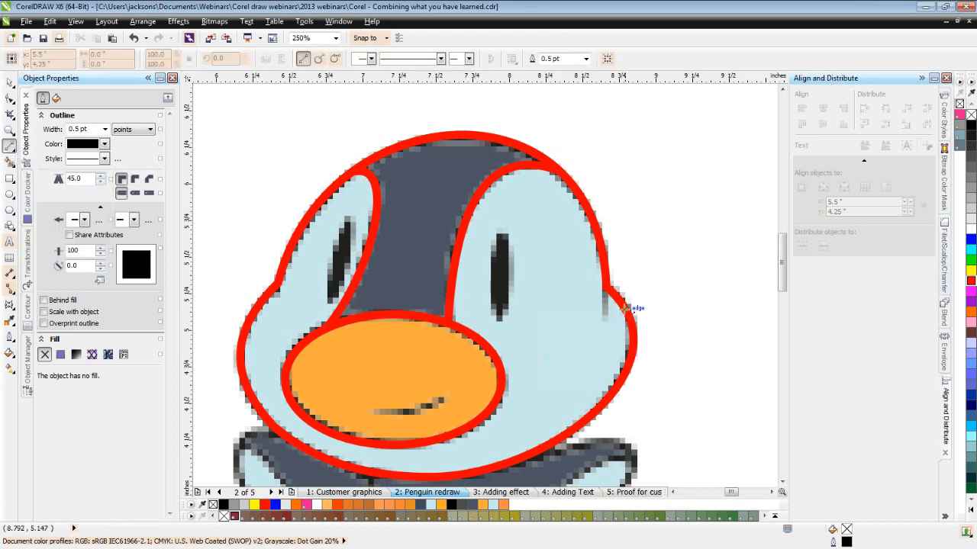
{"action": "scroll", "coordinate": [625, 307], "scroll_direction": "up", "scroll_amount": 2}
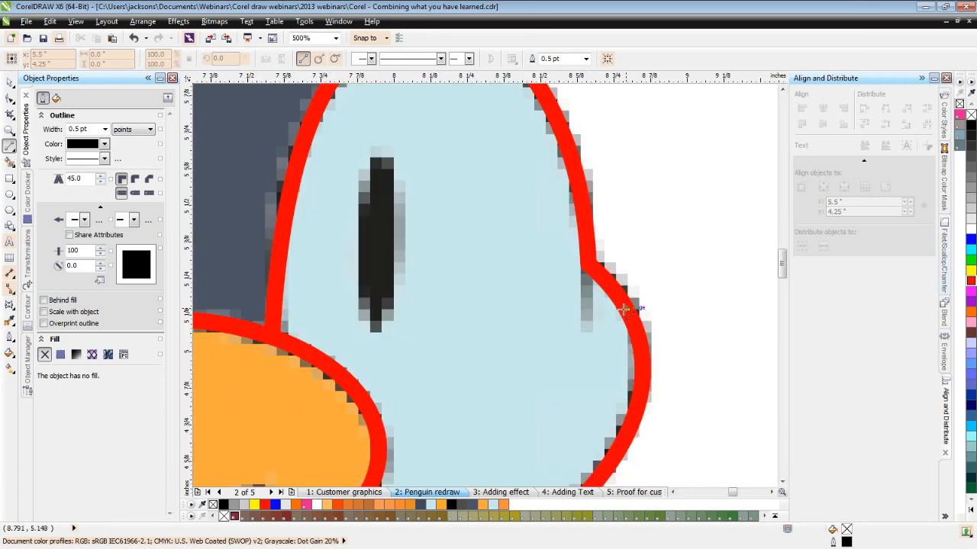
{"action": "scroll", "coordinate": [625, 308], "scroll_direction": "up", "scroll_amount": 2}
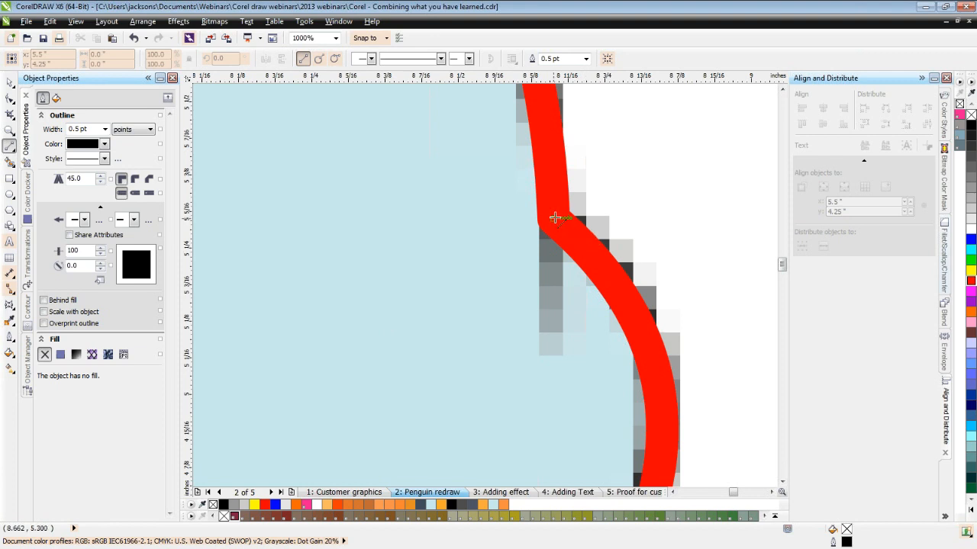
{"action": "left_click_drag", "start_coordinate": [554, 218], "coordinate": [553, 354]}
Give the short cheek line a 4 pt width and round line caps, and deselect it.
{"action": "left_click", "coordinate": [105, 131]}
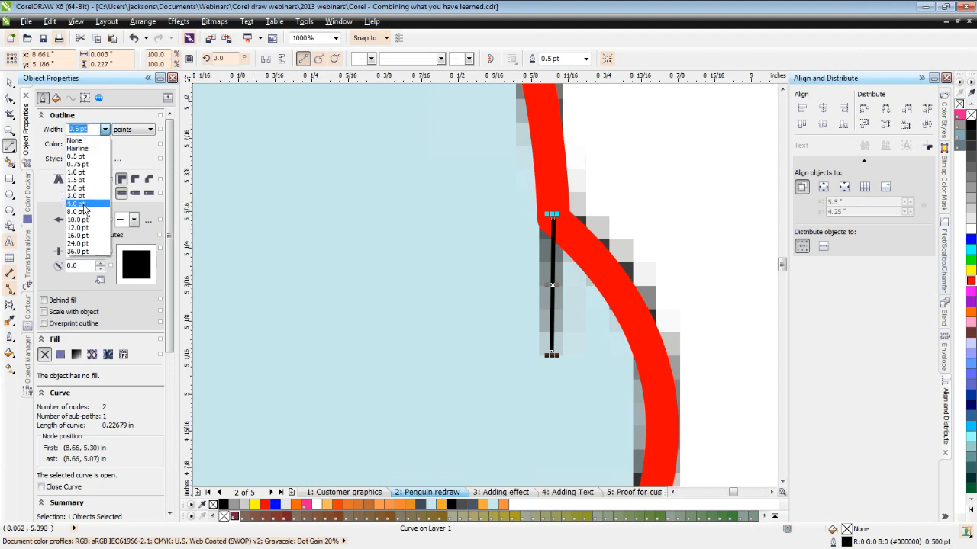
{"action": "left_click", "coordinate": [85, 205]}
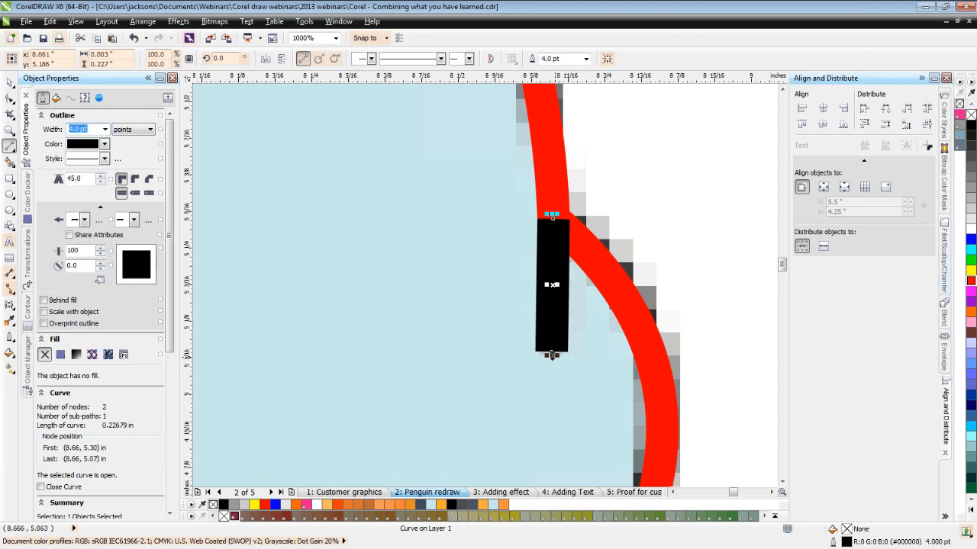
{"action": "left_click", "coordinate": [134, 192]}
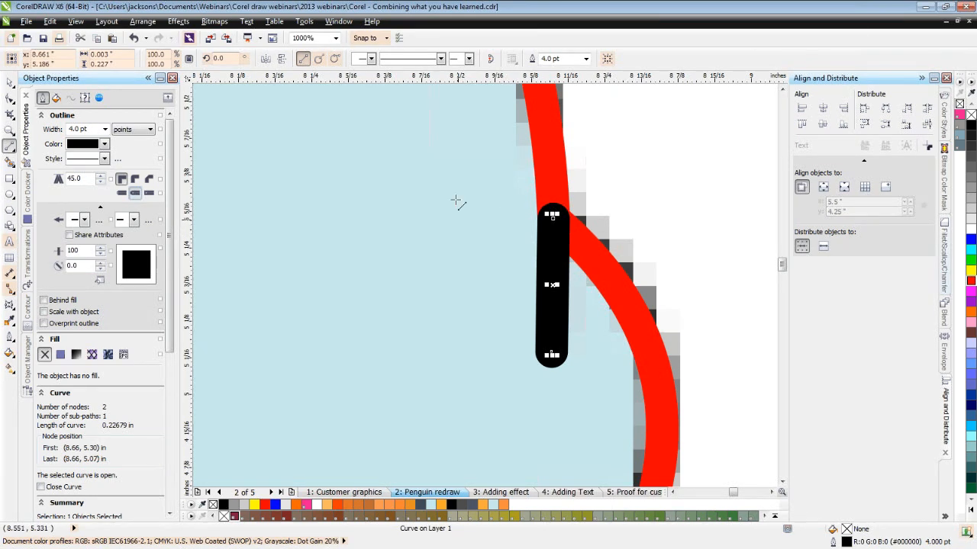
{"action": "scroll", "coordinate": [456, 201], "scroll_direction": "down", "scroll_amount": 2}
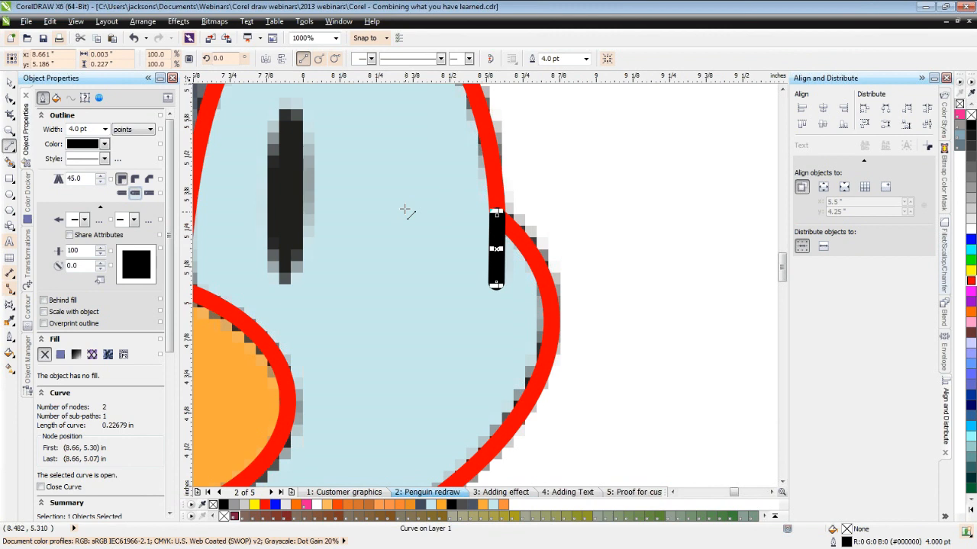
{"action": "scroll", "coordinate": [406, 212], "scroll_direction": "down", "scroll_amount": 4}
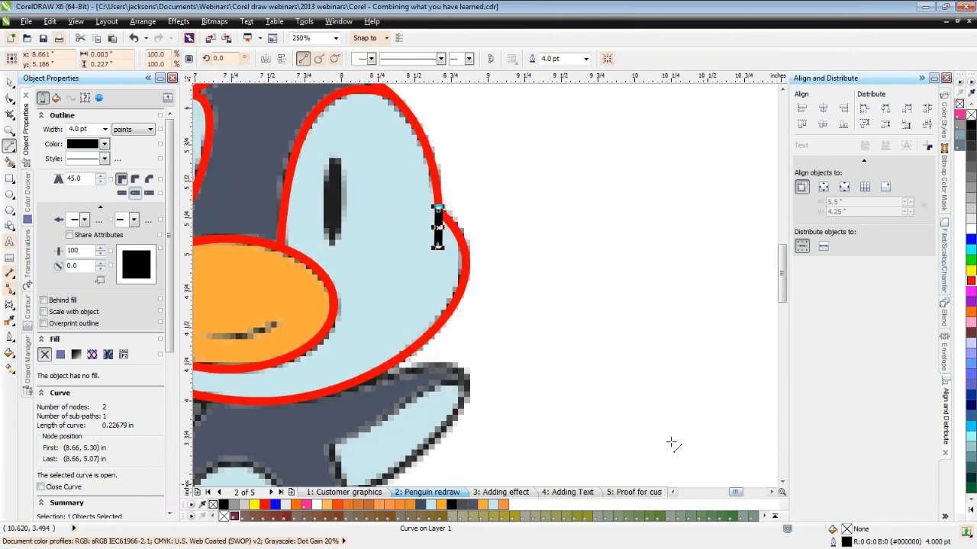
{"action": "left_click_drag", "start_coordinate": [781, 492], "coordinate": [771, 477]}
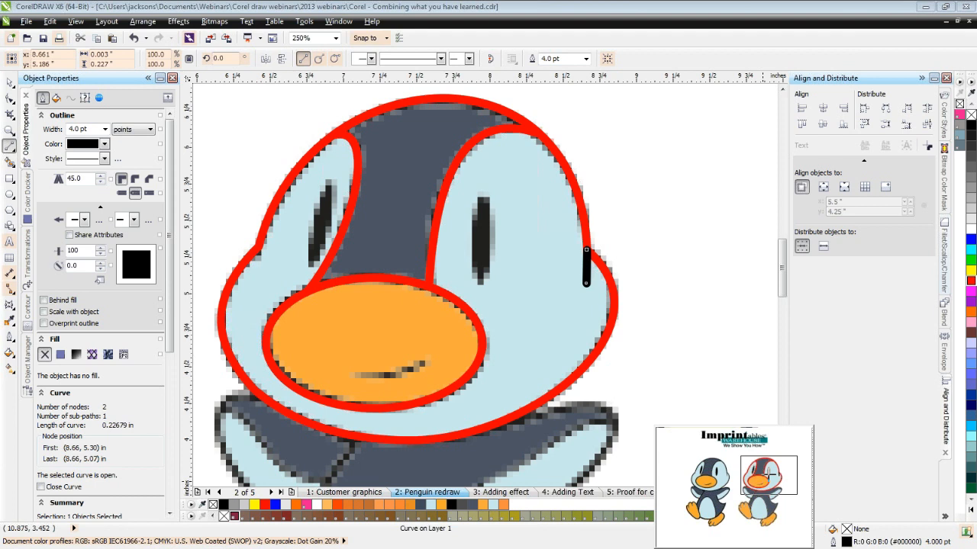
{"action": "left_click_drag", "start_coordinate": [771, 474], "coordinate": [767, 474]}
{"action": "key", "text": "space"}
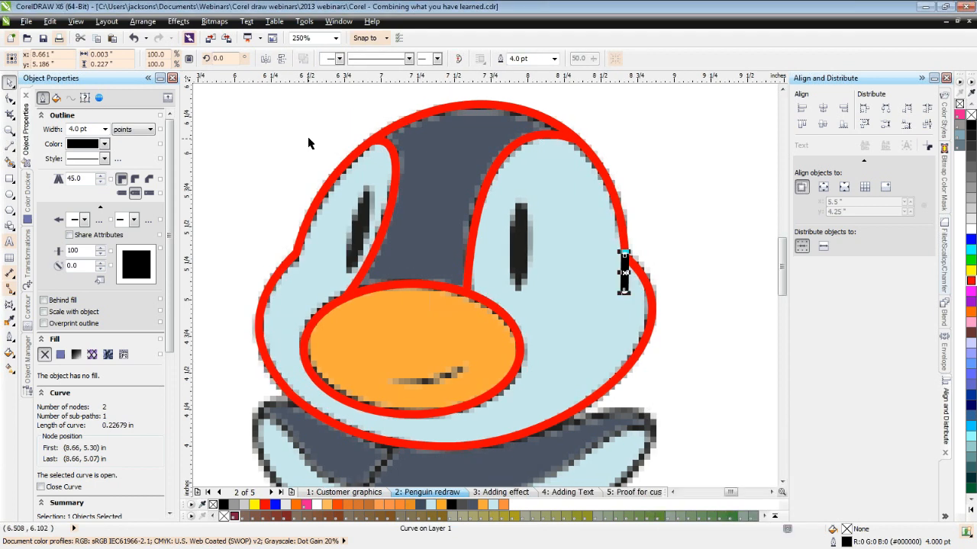
{"action": "key", "text": "Escape"}
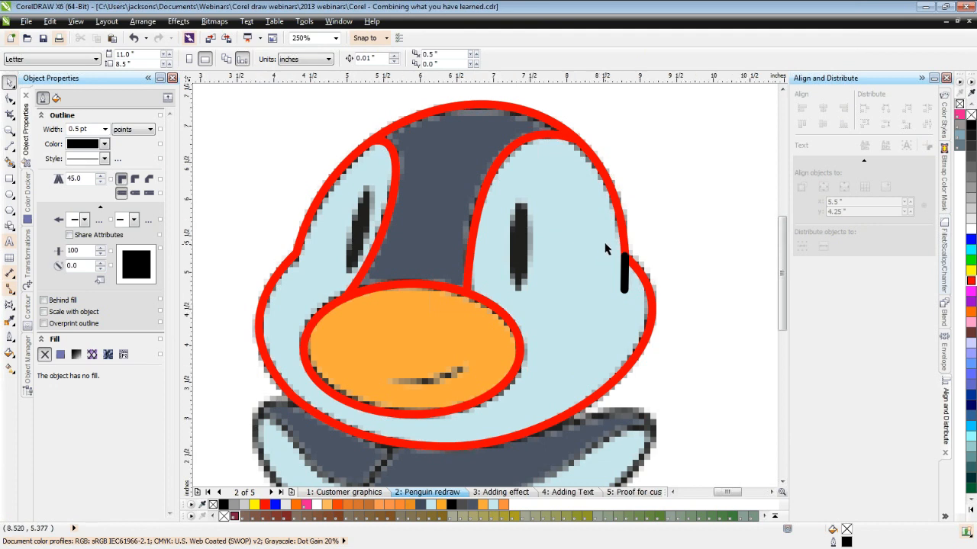
Move the traced head, stripe and cheek line together off the bitmap to about X 10.629, Y 5.089 inches.
{"action": "scroll", "coordinate": [605, 249], "scroll_direction": "down", "scroll_amount": 2}
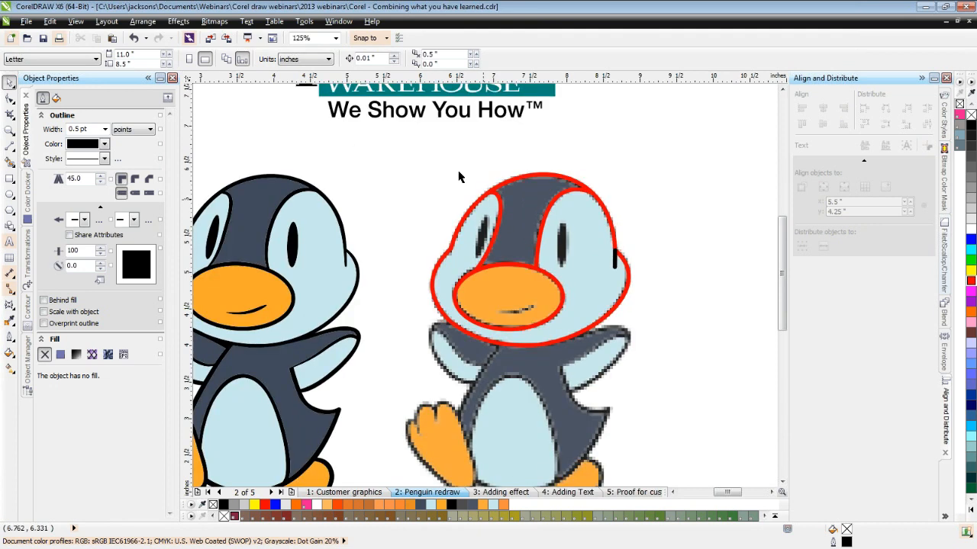
{"action": "left_click", "coordinate": [545, 265]}
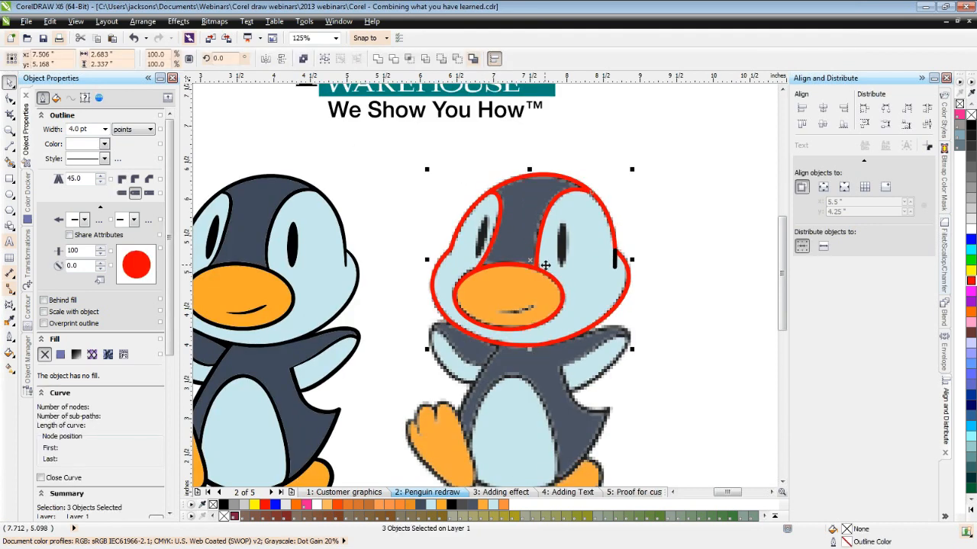
{"action": "left_click_drag", "start_coordinate": [544, 265], "coordinate": [771, 286]}
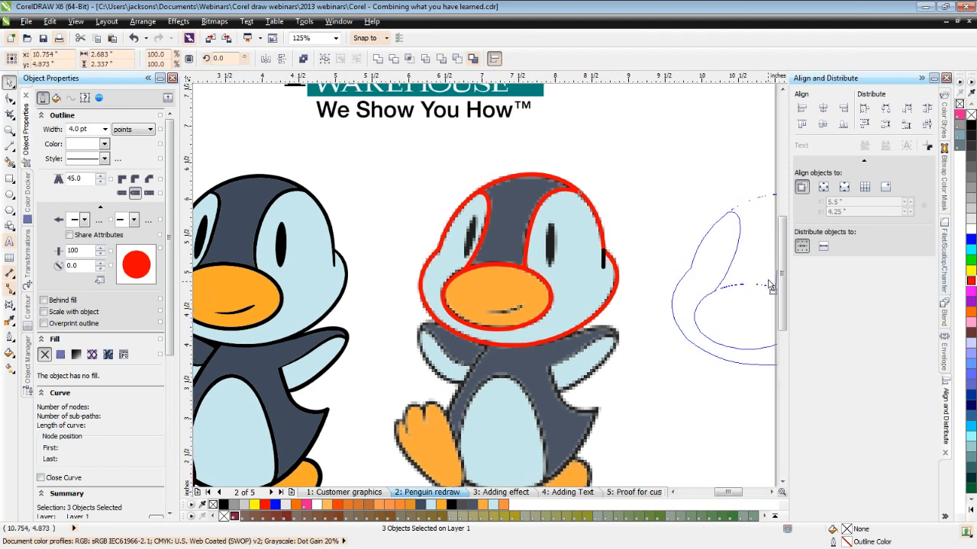
{"action": "left_click_drag", "start_coordinate": [771, 286], "coordinate": [769, 282]}
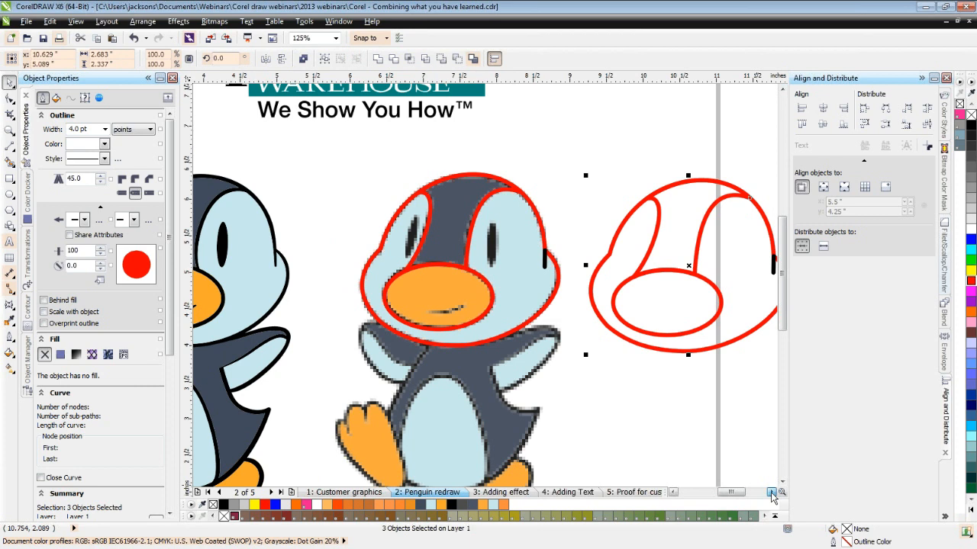
Switch the drawing display to wireframe and deselect the moved shapes.
{"action": "left_click", "coordinate": [771, 494]}
{"action": "key", "text": "shift+F9"}
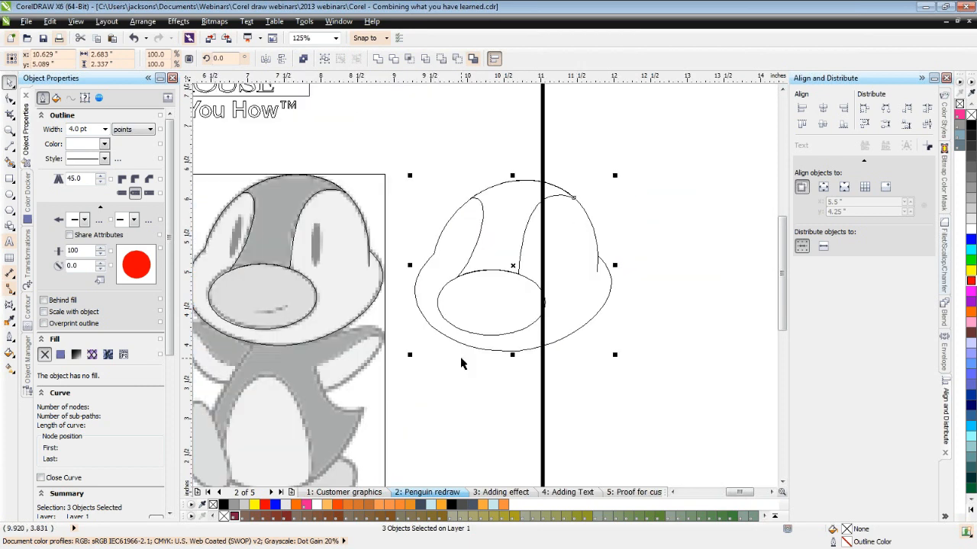
{"action": "left_click", "coordinate": [654, 279]}
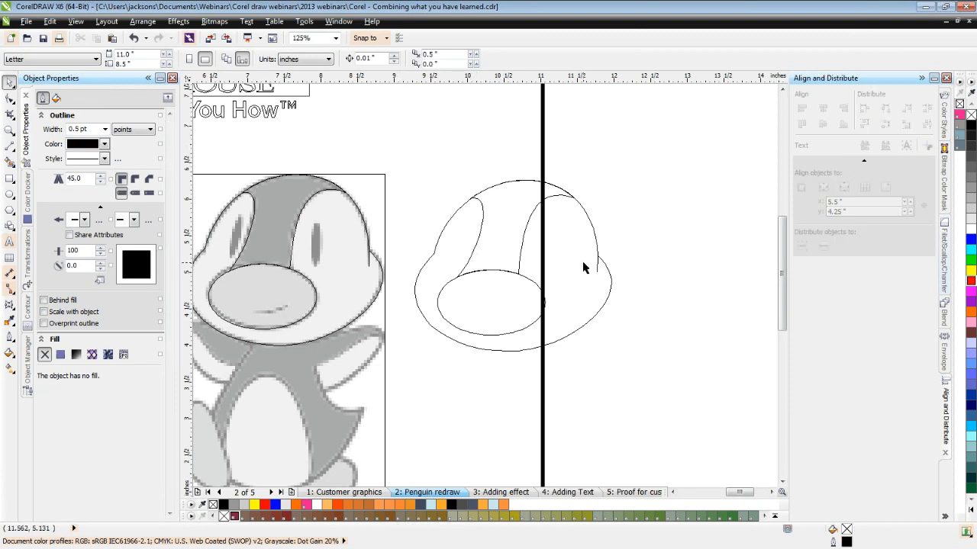
Convert the outline of the combined head and beak curve to an object and deselect it.
{"action": "key", "text": "F10"}
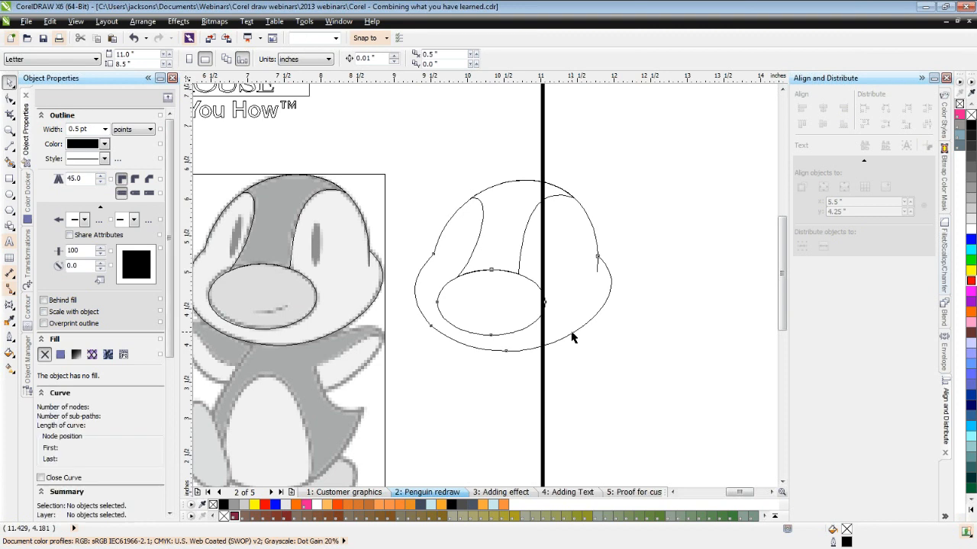
{"action": "left_click", "coordinate": [570, 335]}
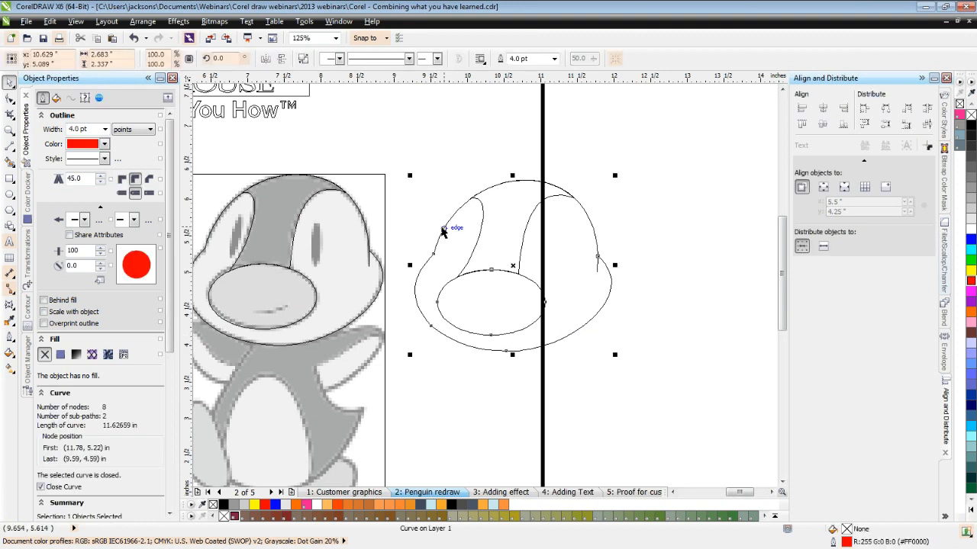
{"action": "scroll", "coordinate": [442, 232], "scroll_direction": "up", "scroll_amount": 1}
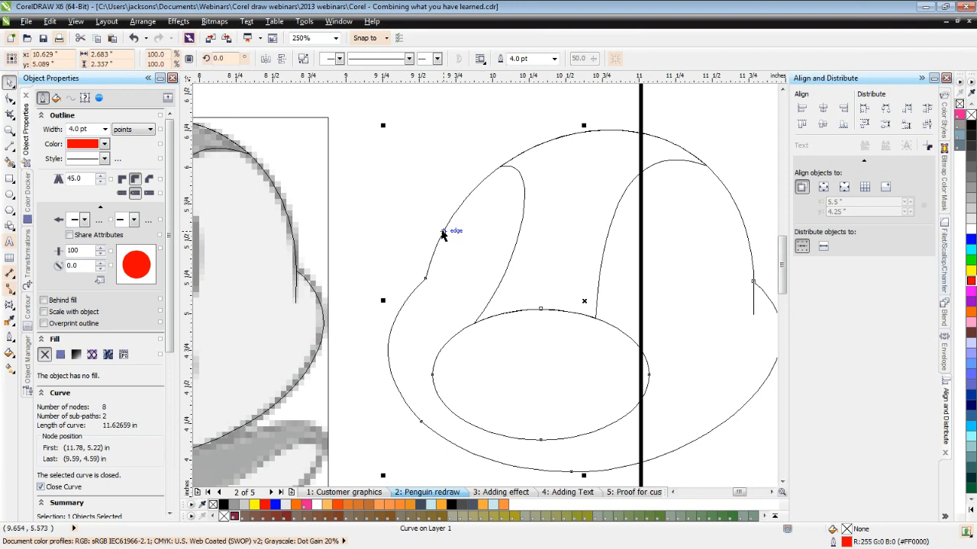
{"action": "scroll", "coordinate": [442, 232], "scroll_direction": "up", "scroll_amount": 1}
{"action": "left_click", "coordinate": [143, 22]}
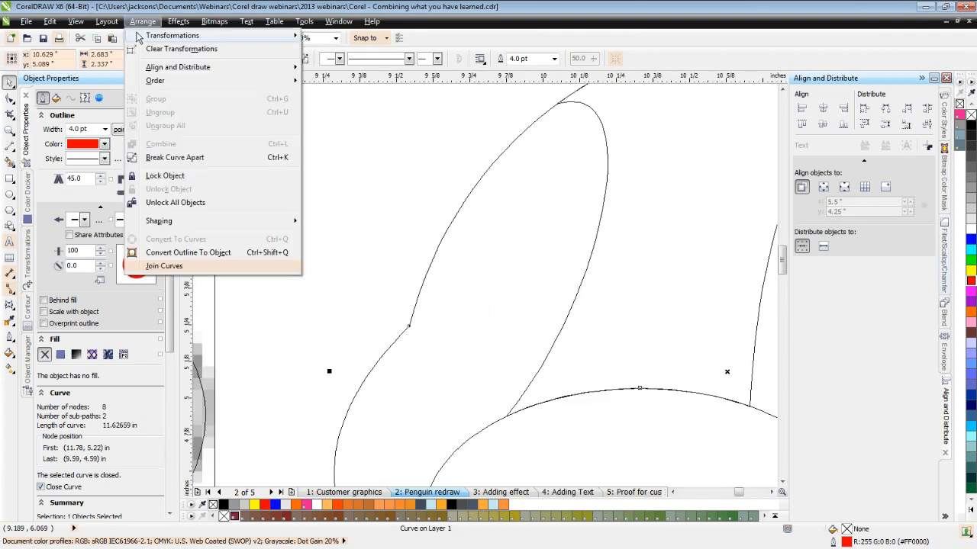
{"action": "left_click", "coordinate": [192, 257]}
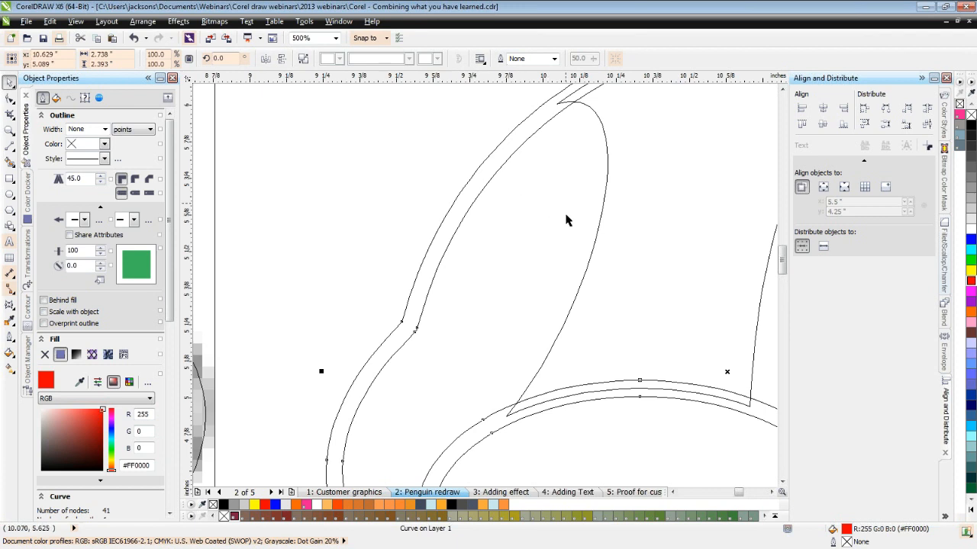
{"action": "scroll", "coordinate": [566, 220], "scroll_direction": "down", "scroll_amount": 2}
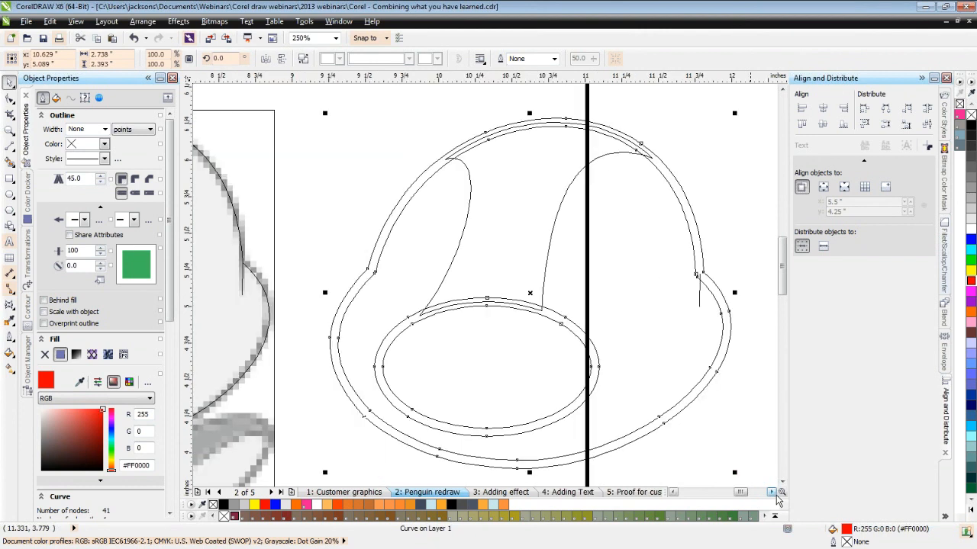
{"action": "left_click", "coordinate": [753, 273]}
Convert the outlines of the short cheek line and the head stripe curve in the moved copy to objects.
{"action": "left_click", "coordinate": [699, 280]}
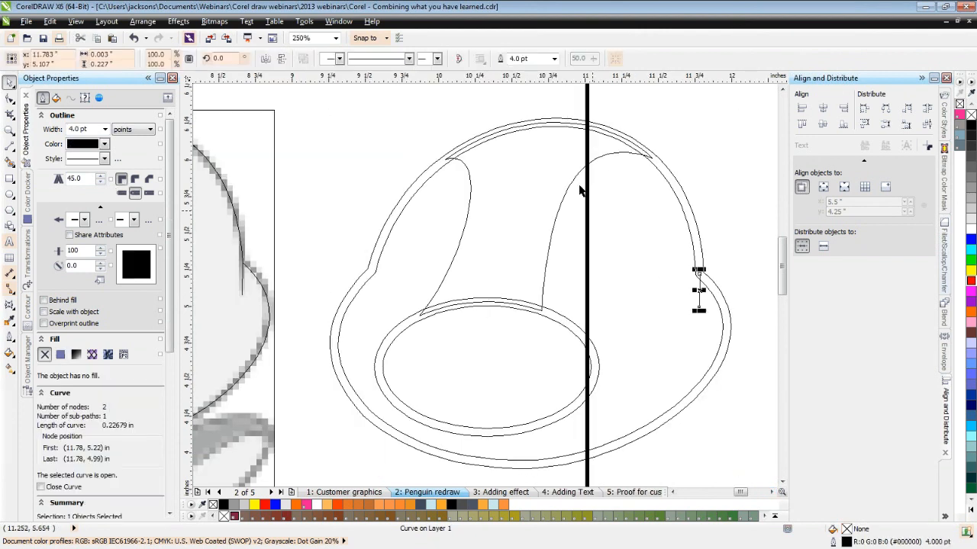
{"action": "left_click", "coordinate": [143, 22]}
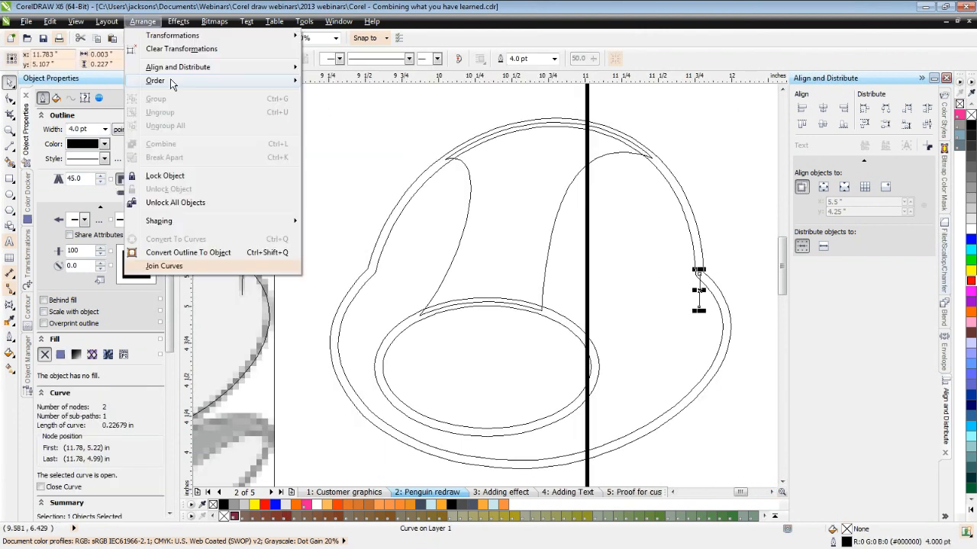
{"action": "left_click", "coordinate": [232, 259]}
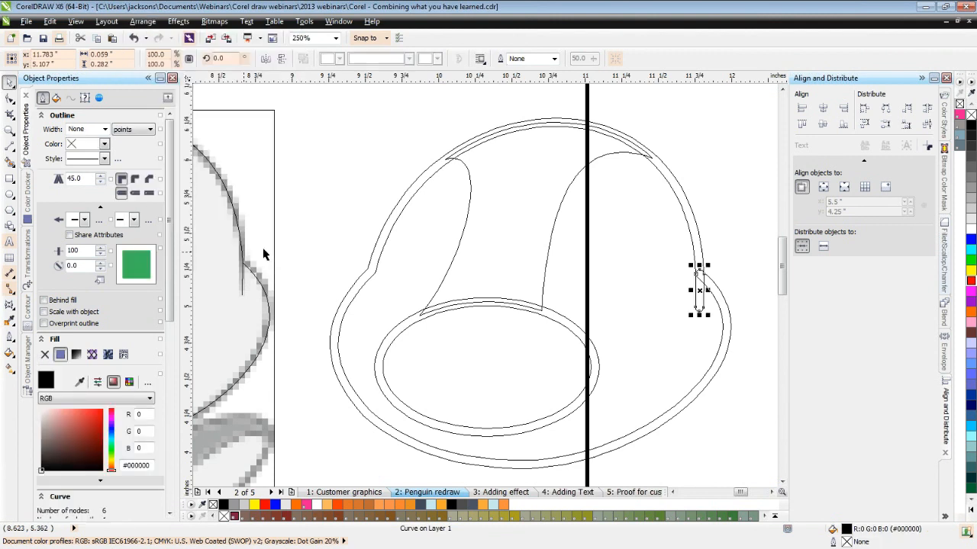
{"action": "left_click", "coordinate": [470, 214]}
{"action": "key", "text": "ctrl+shift+q"}
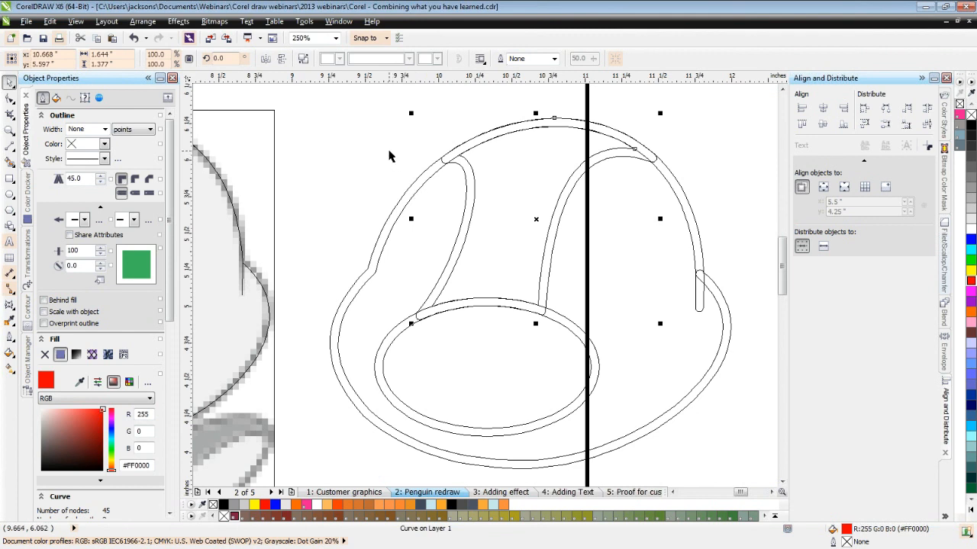
Weld the converted head, stripe and cheek shapes of the moved copy into one object, and return to the full-colour display.
{"action": "scroll", "coordinate": [388, 156], "scroll_direction": "down", "scroll_amount": 2}
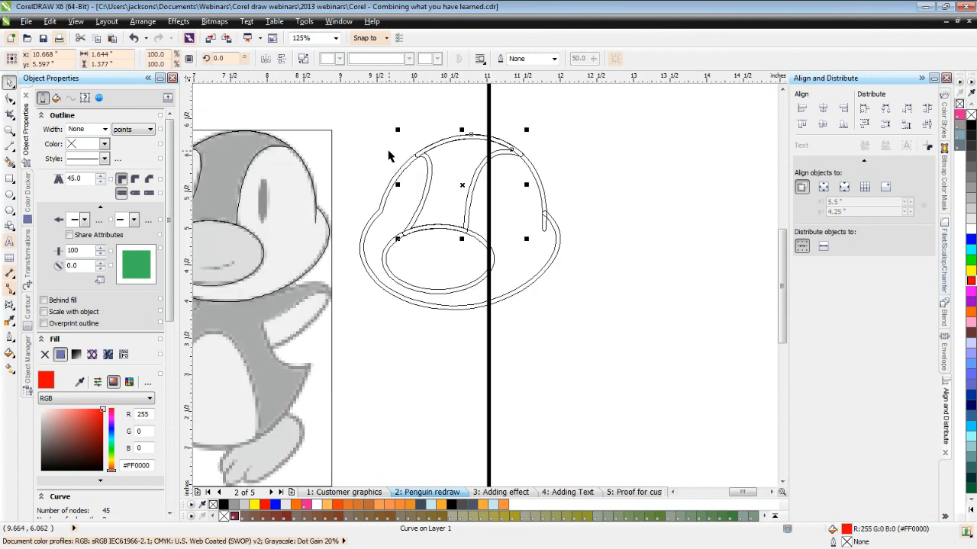
{"action": "left_click_drag", "start_coordinate": [347, 112], "coordinate": [583, 331]}
{"action": "left_click", "coordinate": [383, 59]}
{"action": "left_click", "coordinate": [371, 130]}
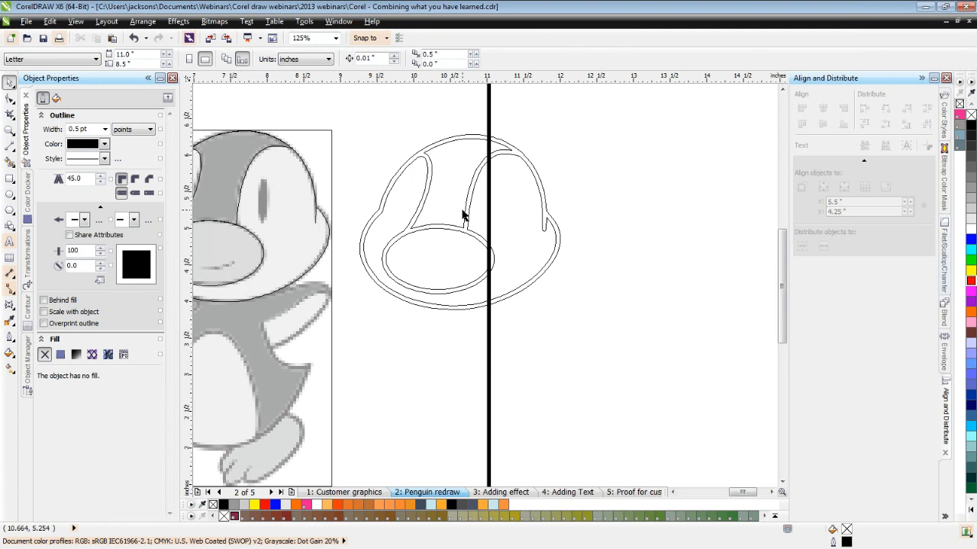
{"action": "key", "text": "shift+F9"}
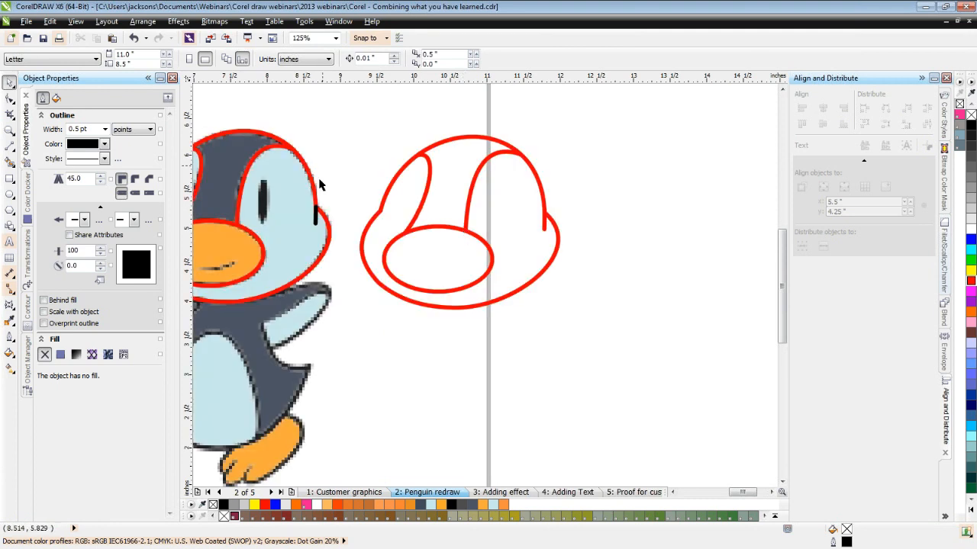
Delete the welded copy of the head outline beside the bitmap.
{"action": "left_click", "coordinate": [426, 233]}
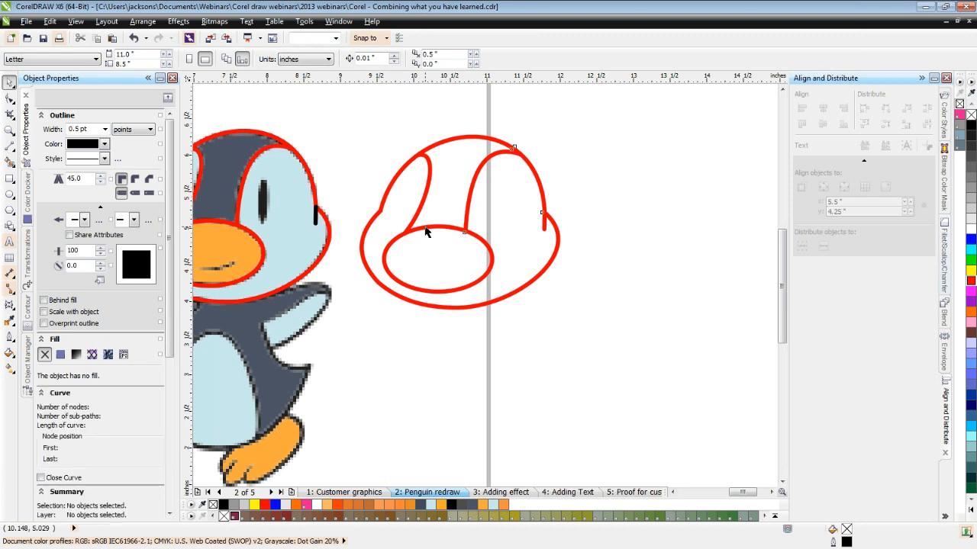
{"action": "left_click", "coordinate": [426, 232]}
{"action": "key", "text": "Delete"}
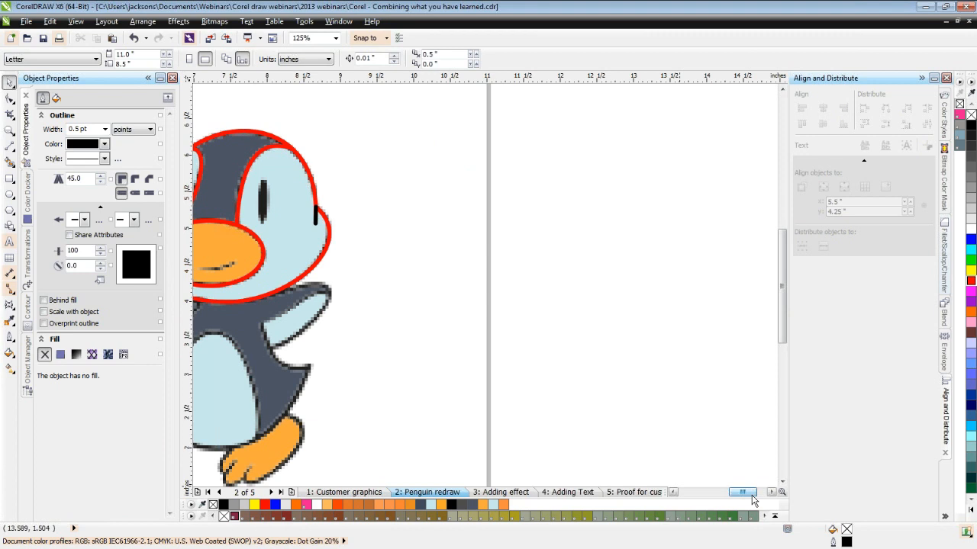
Draw a line about 0.48 inches long over the mouth on the beak and bend it to follow the bitmap's smile.
{"action": "left_click_drag", "start_coordinate": [751, 500], "coordinate": [750, 501]}
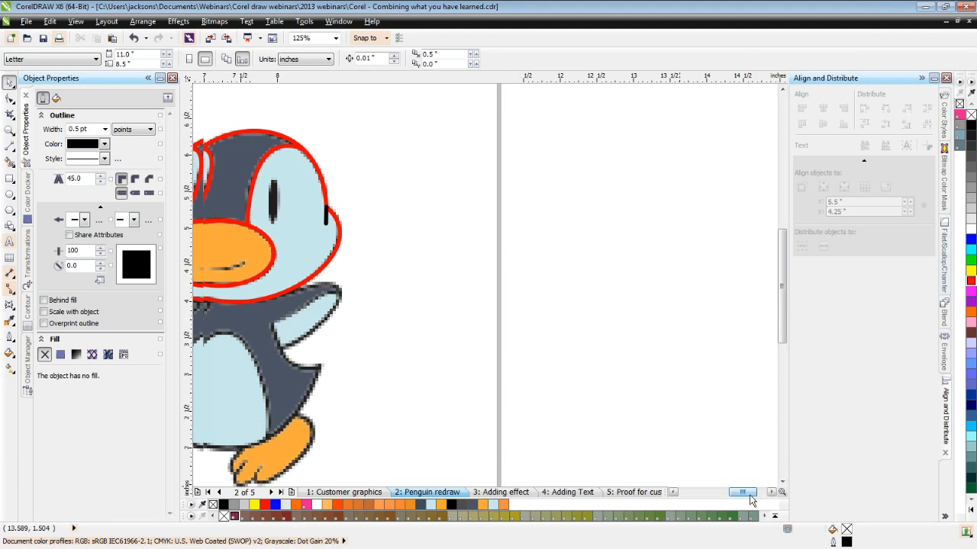
{"action": "left_click_drag", "start_coordinate": [750, 496], "coordinate": [733, 495]}
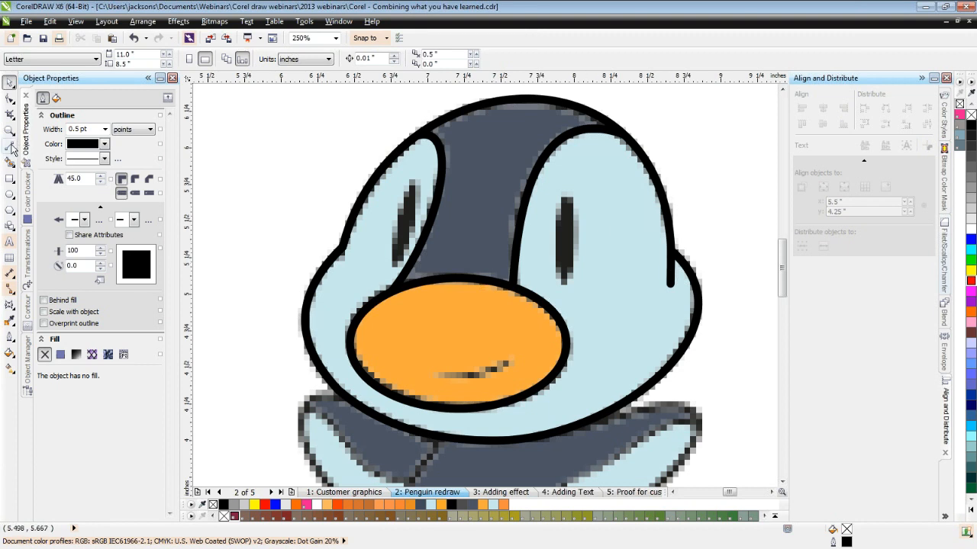
{"action": "left_click", "coordinate": [10, 148]}
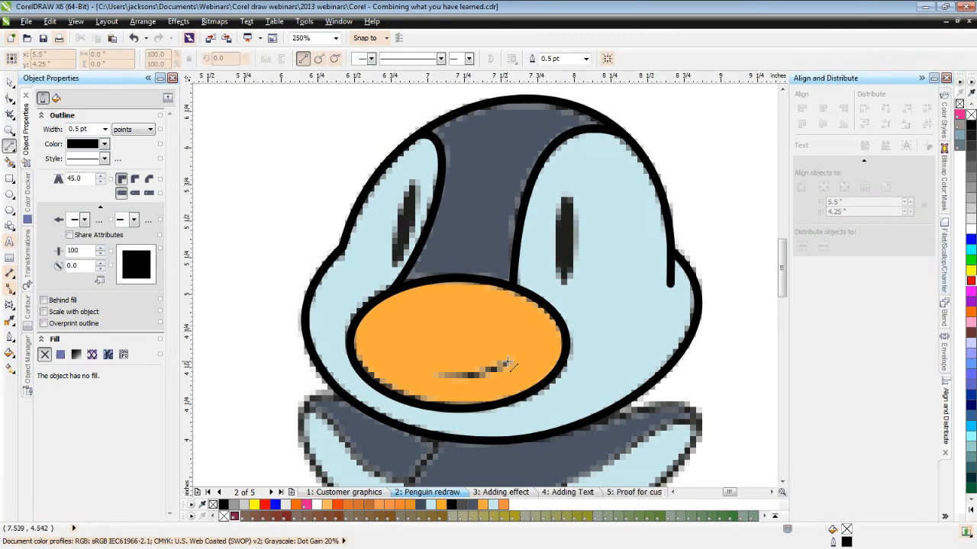
{"action": "left_click_drag", "start_coordinate": [508, 364], "coordinate": [435, 375]}
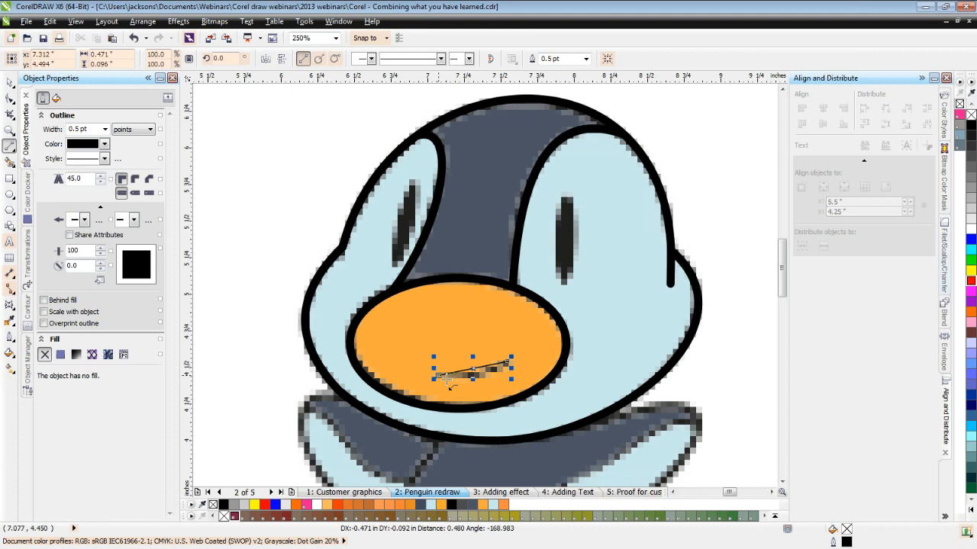
{"action": "scroll", "coordinate": [486, 371], "scroll_direction": "up", "scroll_amount": 2}
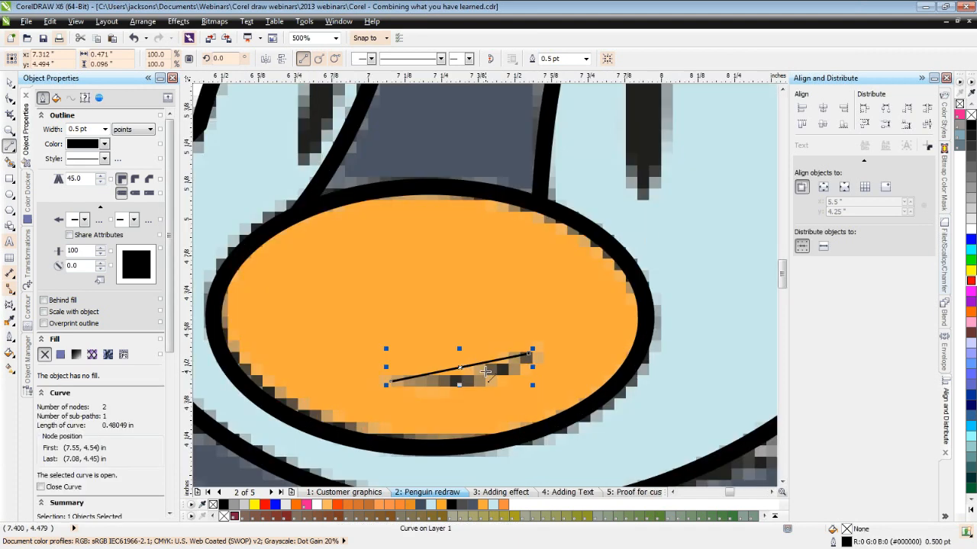
{"action": "key", "text": "F10"}
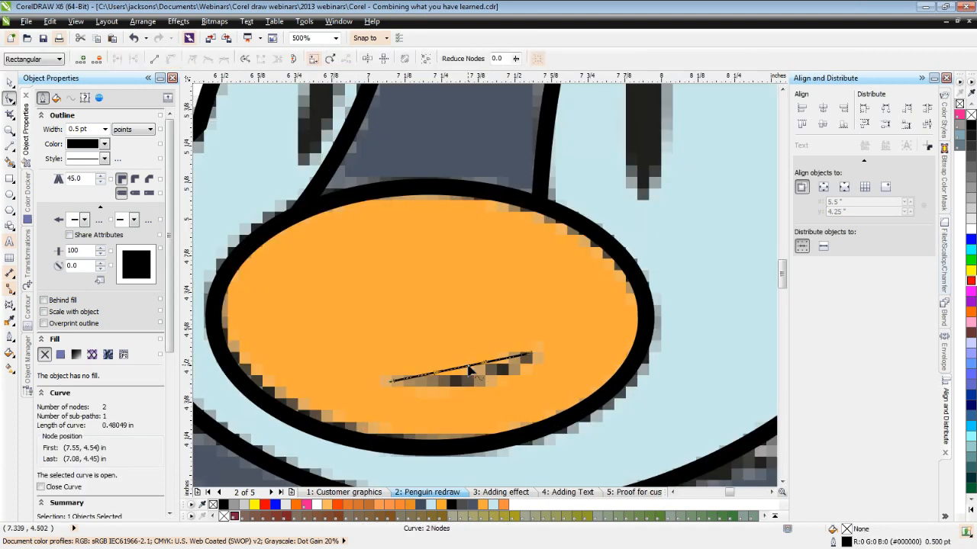
{"action": "left_click_drag", "start_coordinate": [469, 366], "coordinate": [480, 374]}
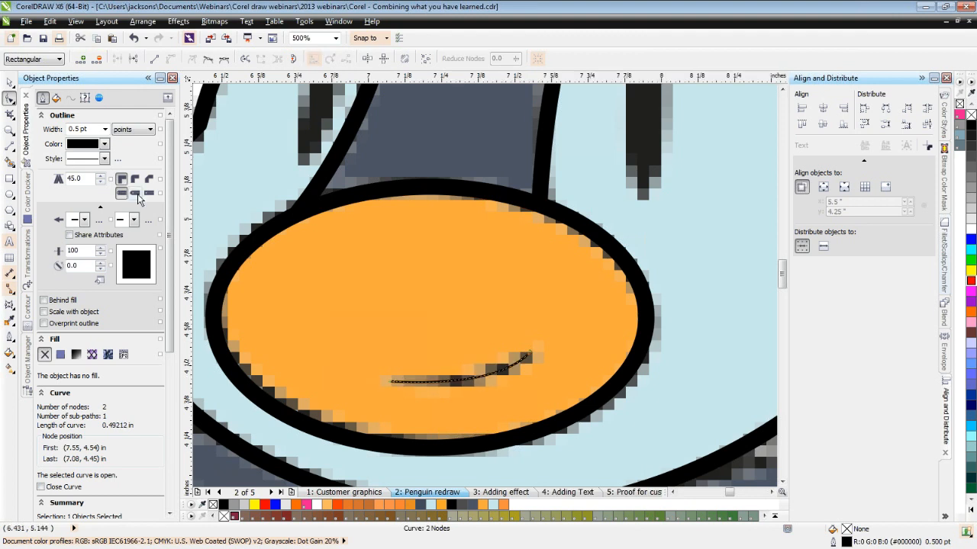
Give the mouth line round caps and a 3 pt outline width.
{"action": "left_click", "coordinate": [104, 130]}
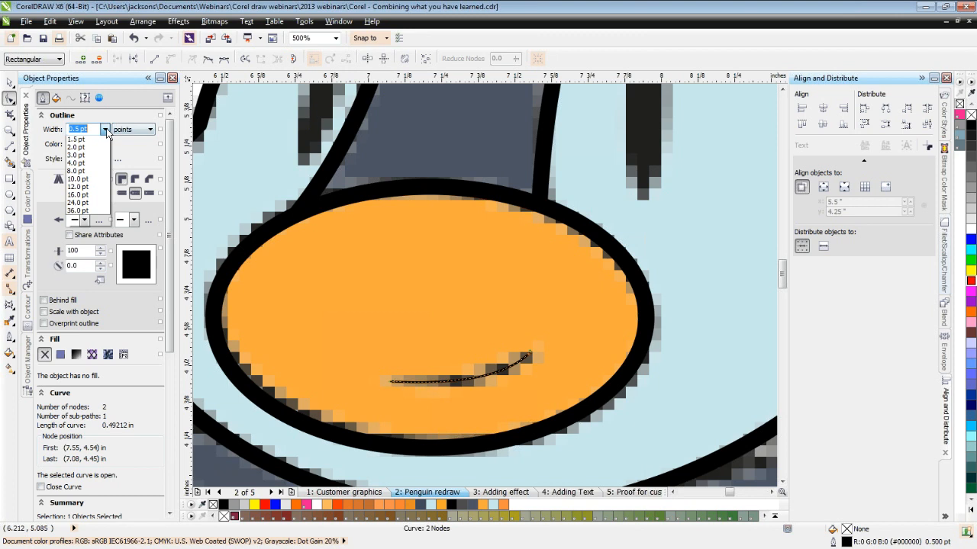
{"action": "left_click", "coordinate": [99, 147]}
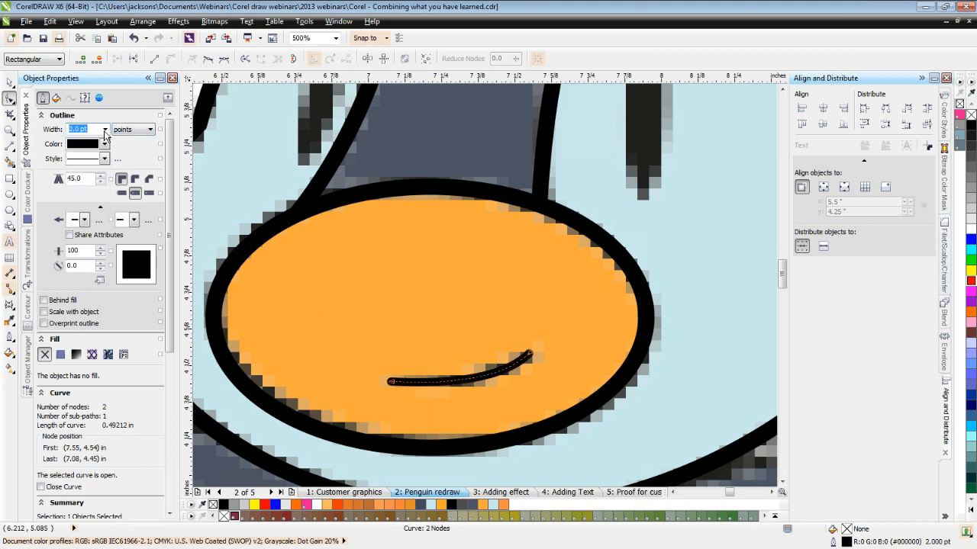
{"action": "left_click", "coordinate": [105, 131]}
{"action": "left_click", "coordinate": [99, 157]}
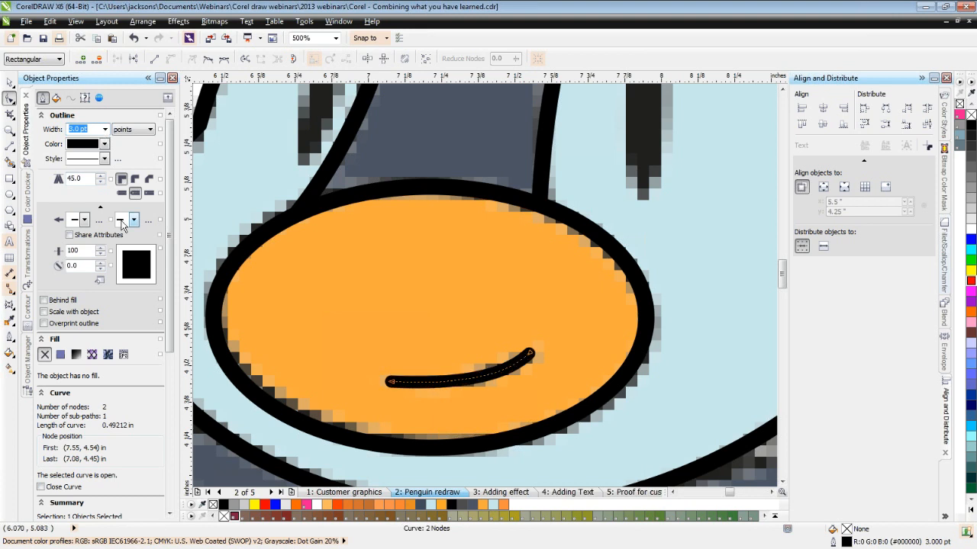
Convert the mouth line's outline to an object and deselect it.
{"action": "left_click", "coordinate": [145, 22]}
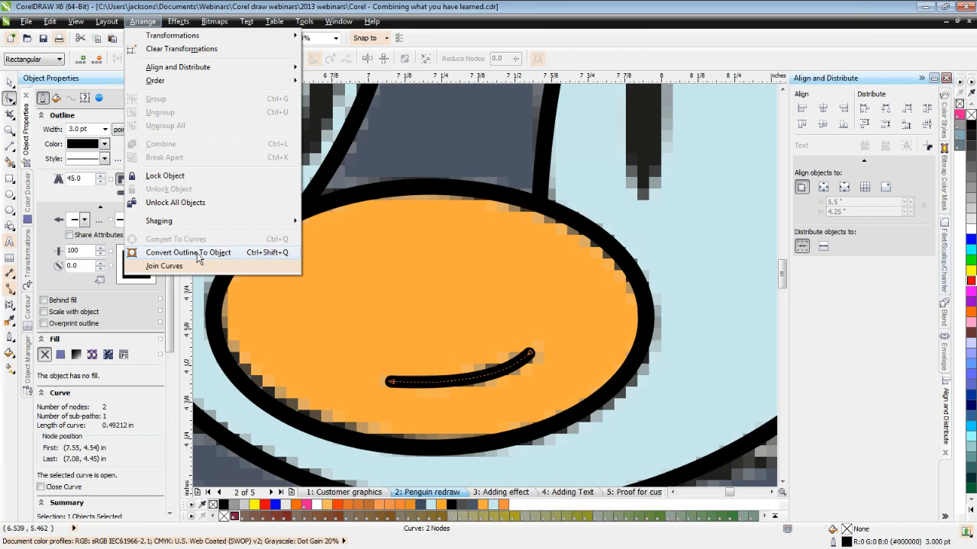
{"action": "left_click", "coordinate": [200, 258]}
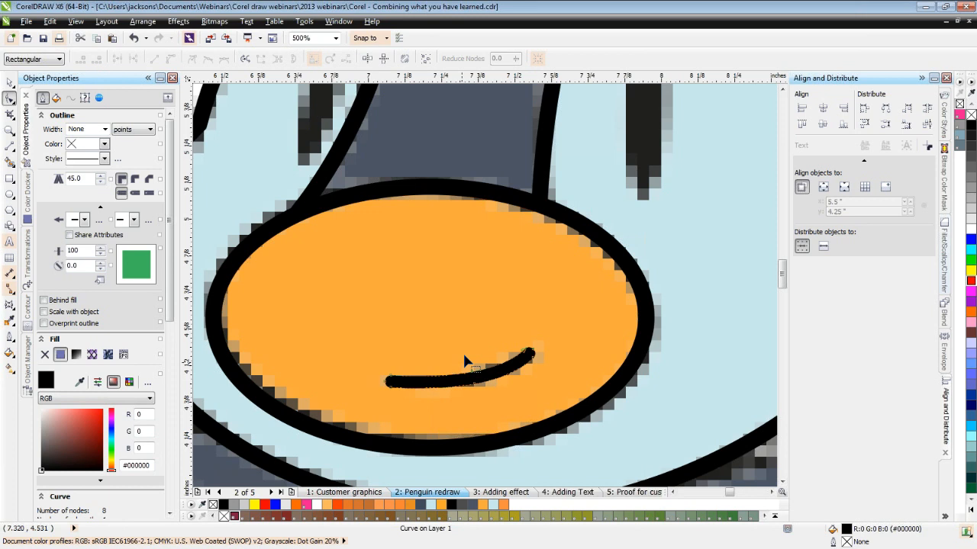
{"action": "scroll", "coordinate": [465, 360], "scroll_direction": "down", "scroll_amount": 2}
{"action": "key", "text": "space"}
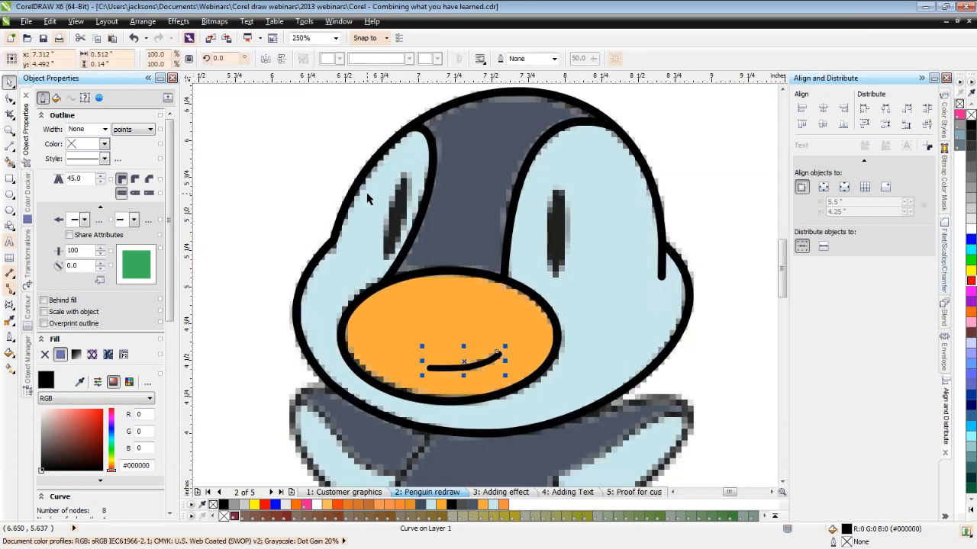
{"action": "key", "text": "Escape"}
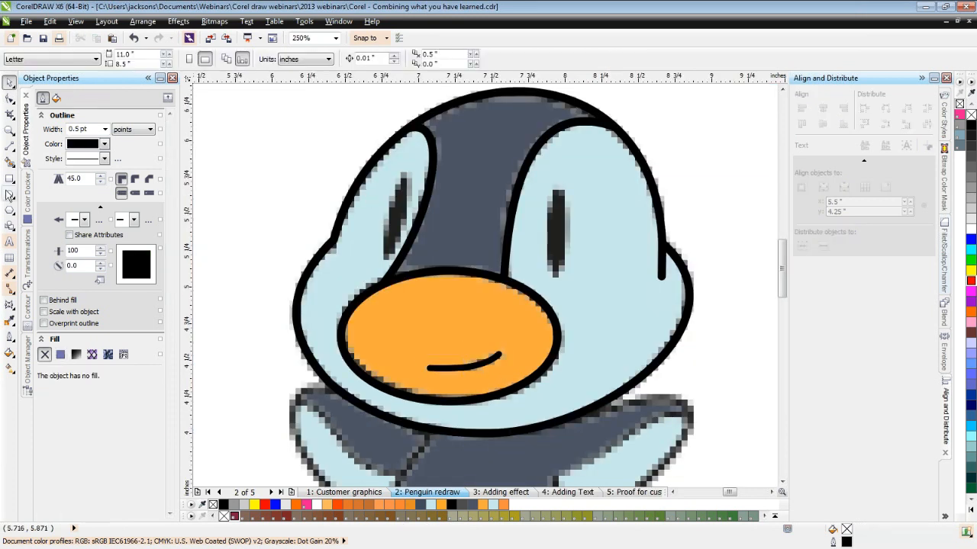
Draw a tall narrow ellipse about 0.625 inches high over the eye above the beak's right end and widen it to about 0.128 inches.
{"action": "left_click", "coordinate": [9, 195]}
{"action": "left_click_drag", "start_coordinate": [552, 189], "coordinate": [569, 281]}
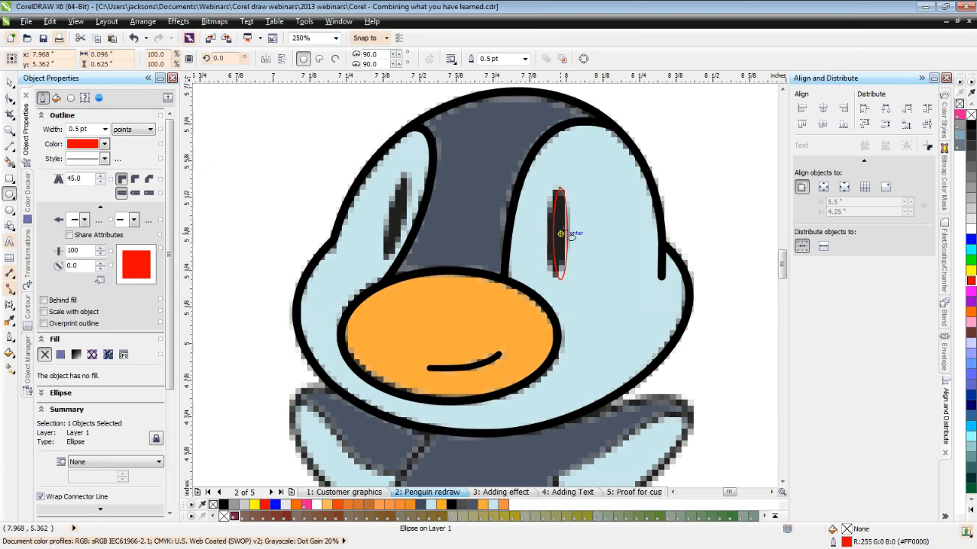
{"action": "scroll", "coordinate": [569, 234], "scroll_direction": "up", "scroll_amount": 2}
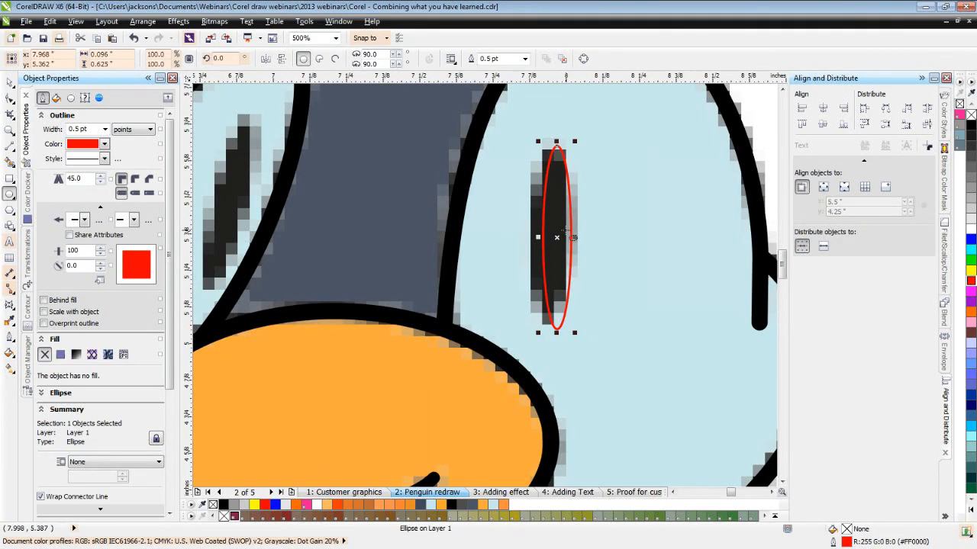
{"action": "scroll", "coordinate": [572, 238], "scroll_direction": "up", "scroll_amount": 1}
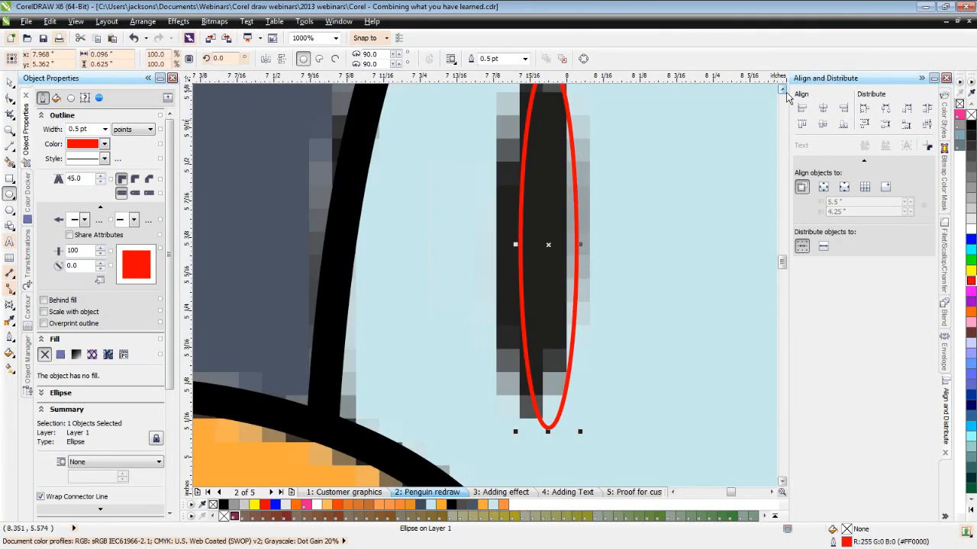
{"action": "left_click", "coordinate": [784, 90]}
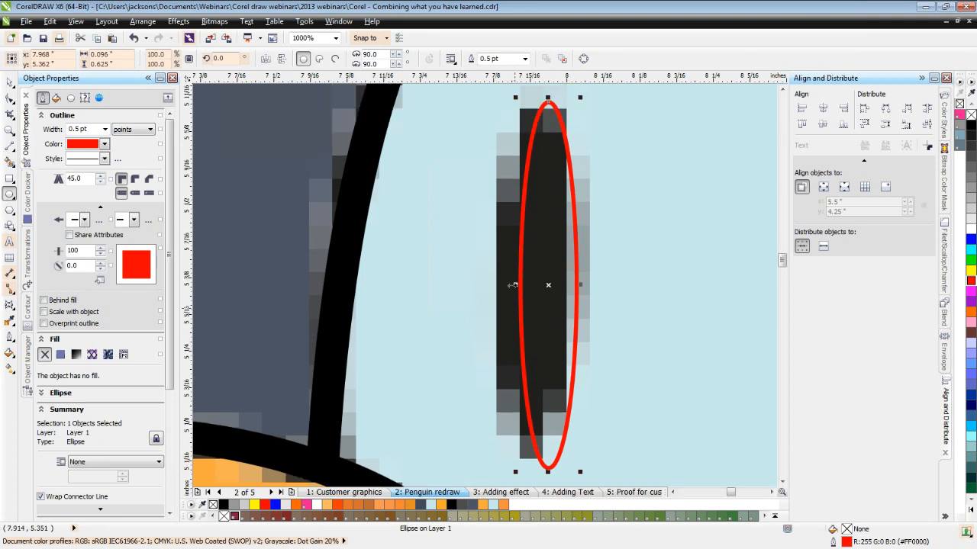
{"action": "left_click_drag", "start_coordinate": [512, 284], "coordinate": [497, 284]}
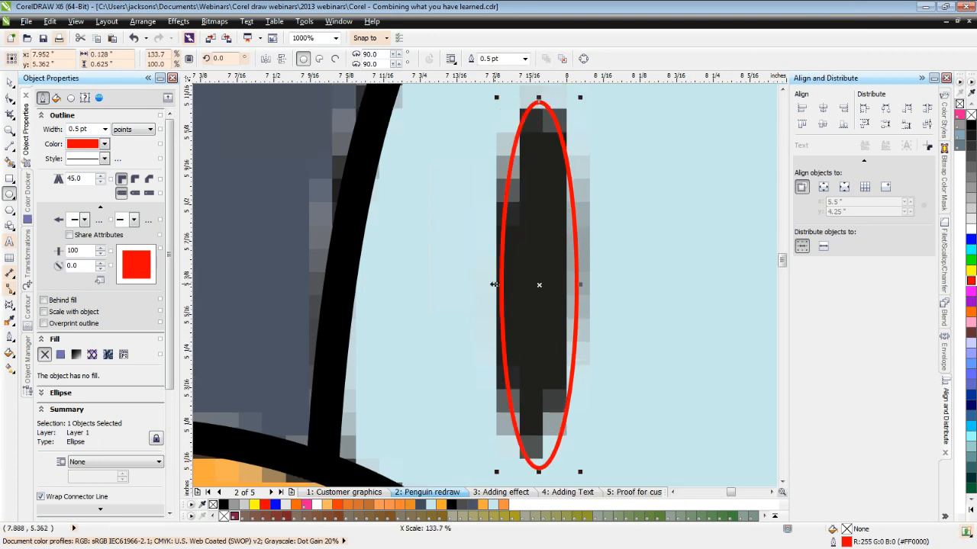
Rotate the eye ellipse slightly clockwise to about 356.6 degrees to match the tilt of the eye in the bitmap.
{"action": "left_click", "coordinate": [10, 86]}
{"action": "left_click", "coordinate": [544, 161]}
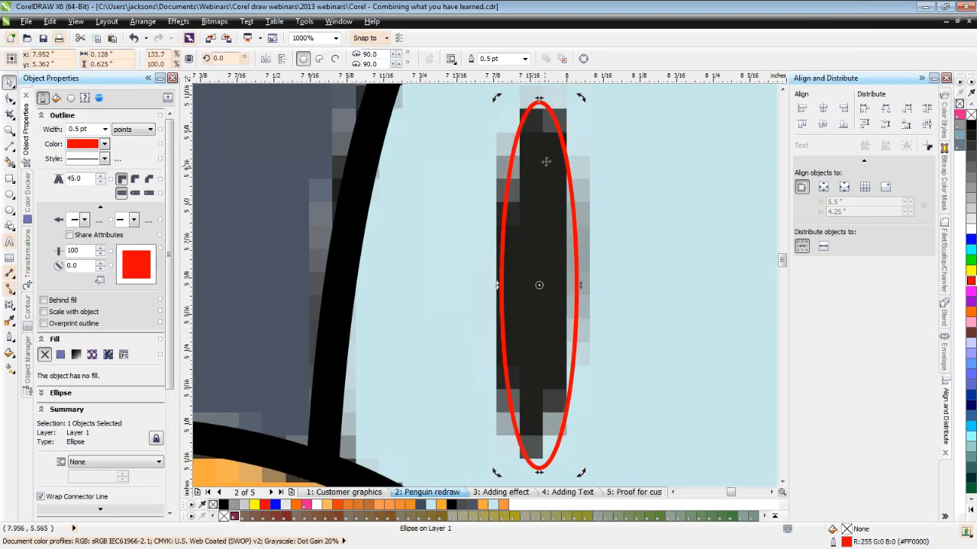
{"action": "left_click_drag", "start_coordinate": [580, 99], "coordinate": [592, 102]}
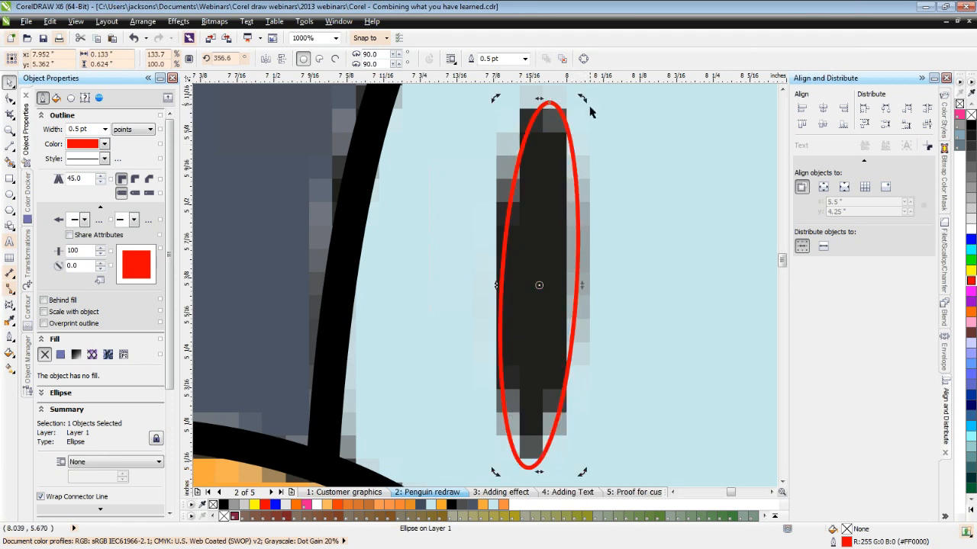
{"action": "scroll", "coordinate": [607, 159], "scroll_direction": "down", "scroll_amount": 1}
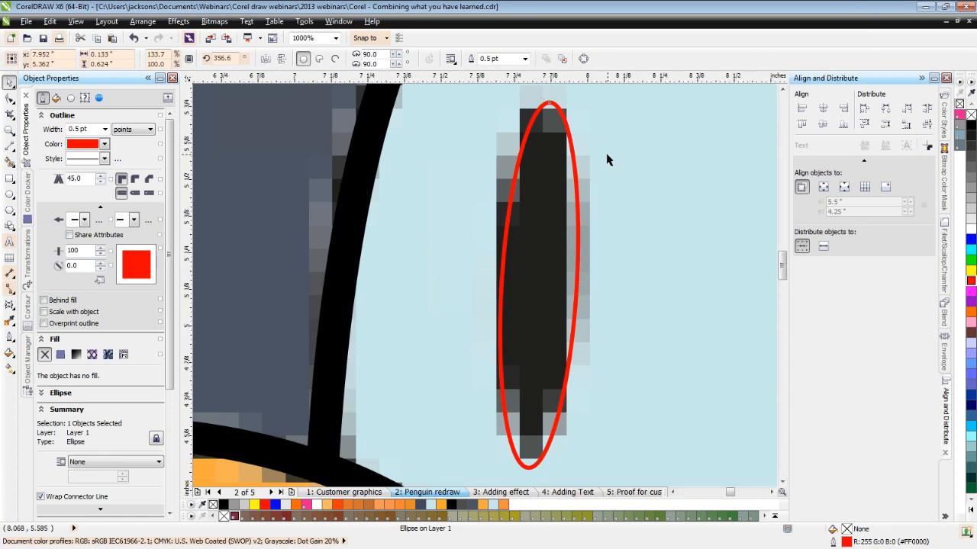
{"action": "scroll", "coordinate": [607, 158], "scroll_direction": "down", "scroll_amount": 1}
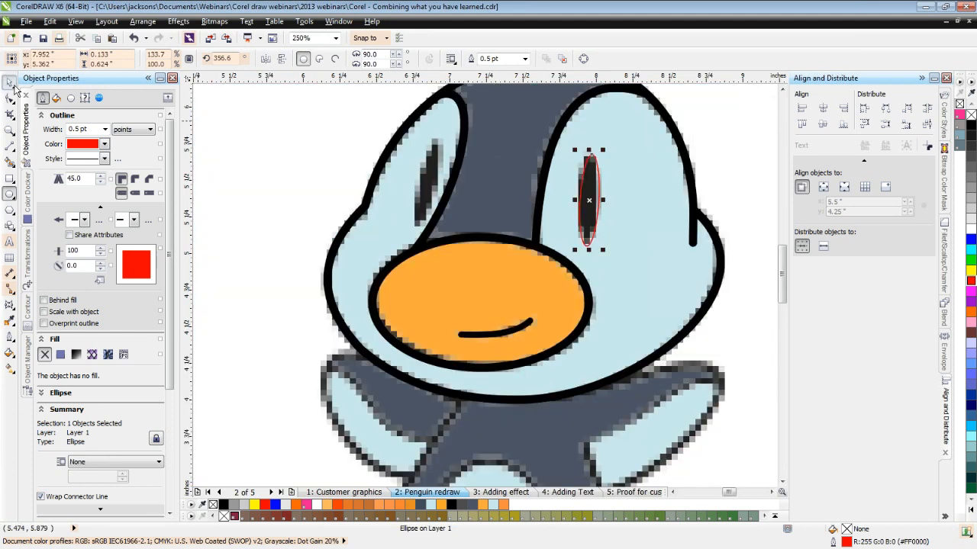
Remove the eye ellipse's outline and fill it with red (#FF0000).
{"action": "right_click", "coordinate": [971, 115]}
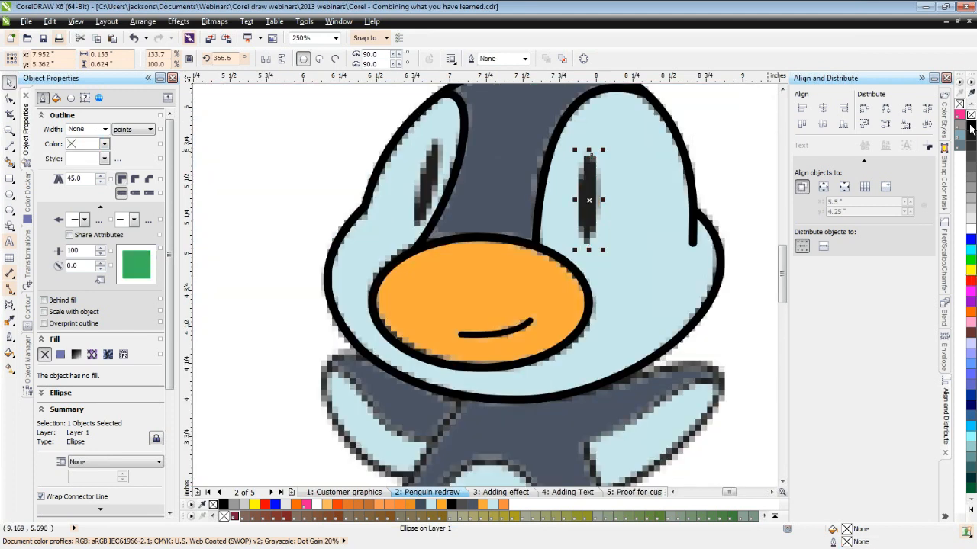
{"action": "left_click", "coordinate": [970, 280]}
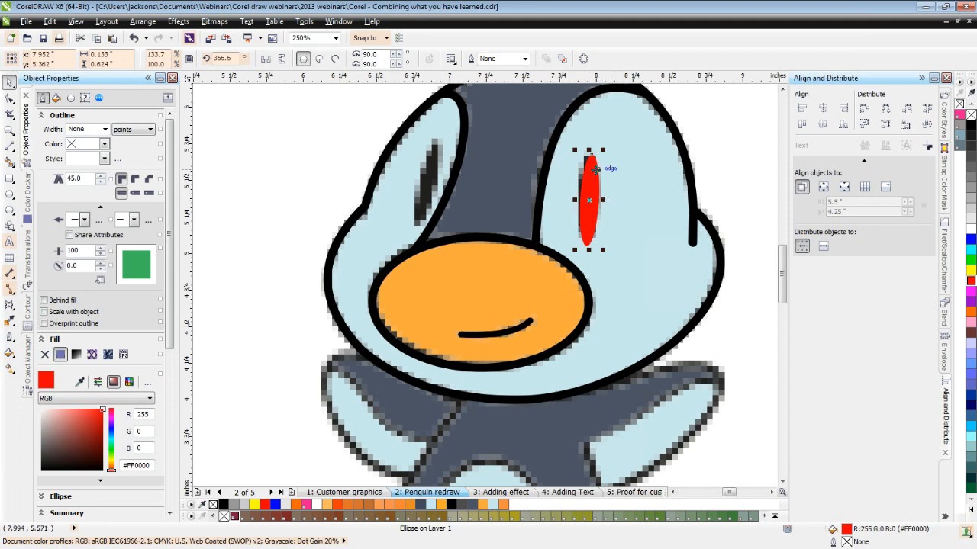
{"action": "scroll", "coordinate": [594, 169], "scroll_direction": "up", "scroll_amount": 1}
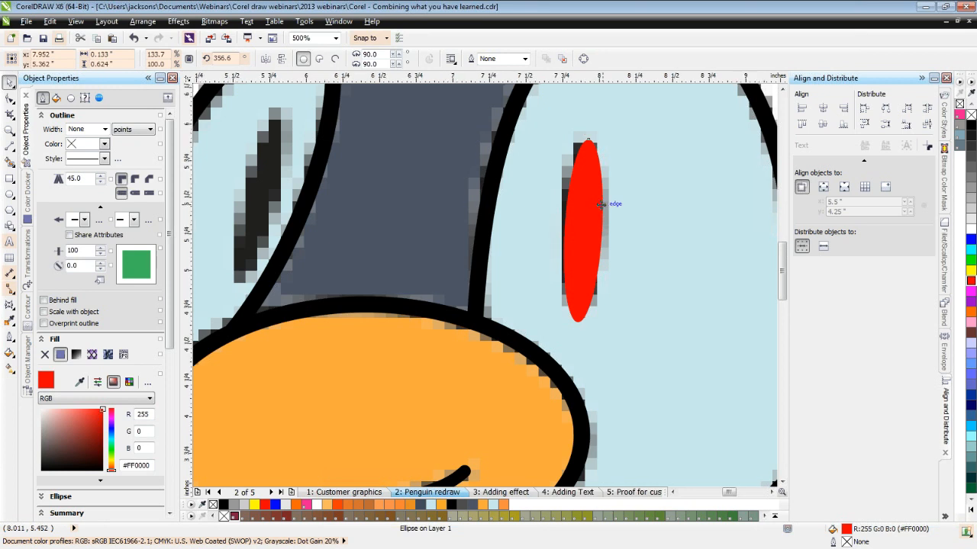
Copy the red eye ellipse onto the bitmap's left eye and rotate the copy to 347.5 degrees to match its tilt.
{"action": "scroll", "coordinate": [602, 204], "scroll_direction": "down", "scroll_amount": 1}
{"action": "left_click_drag", "start_coordinate": [601, 205], "coordinate": [427, 185]}
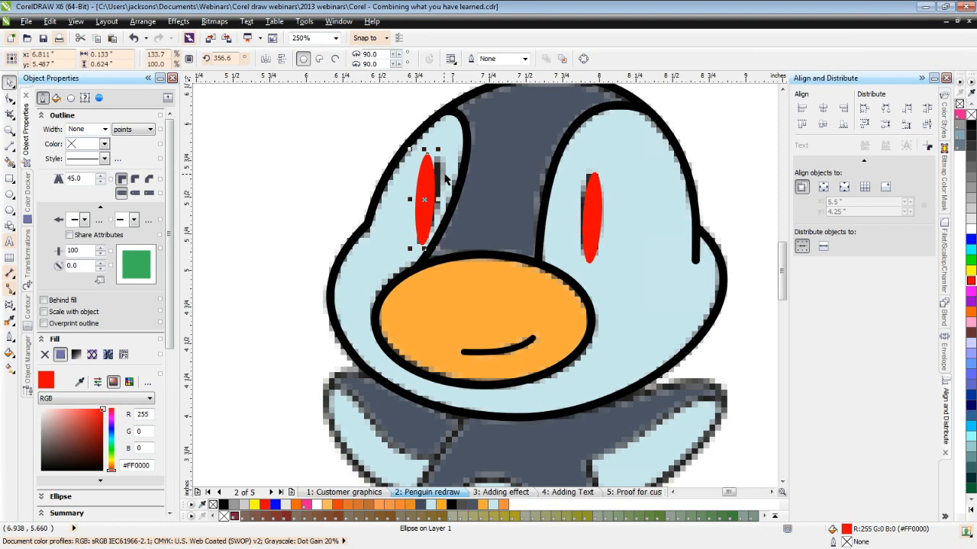
{"action": "scroll", "coordinate": [439, 171], "scroll_direction": "up", "scroll_amount": 1}
{"action": "left_click", "coordinate": [426, 172]}
{"action": "mouse_move", "coordinate": [438, 130]}
{"action": "left_mouse_down"}
{"action": "mouse_move", "coordinate": [457, 147]}
{"action": "mouse_move", "coordinate": [444, 134]}
{"action": "left_mouse_up"}
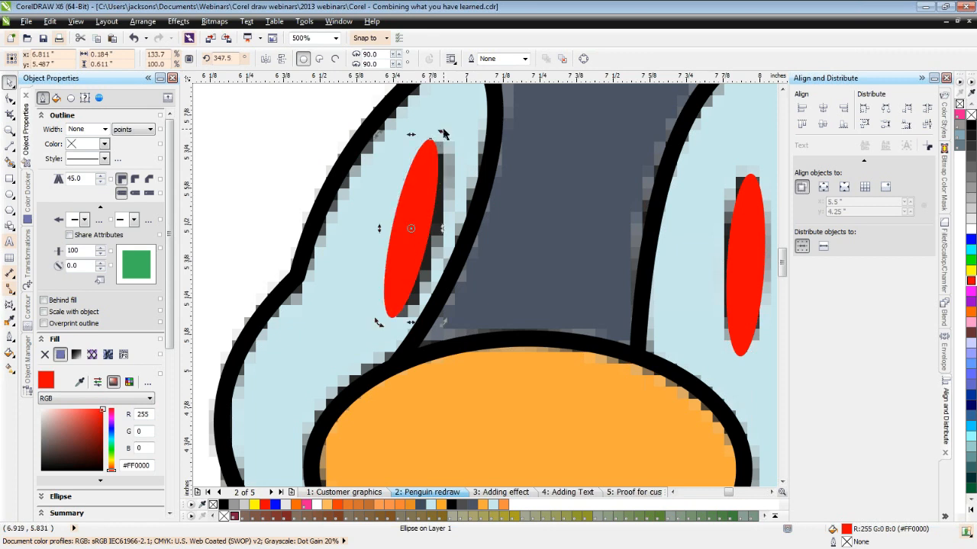
Nudge the copied eye ellipse to about x 6.841, y 5.497 inches so it covers the bitmap's left eye.
{"action": "key", "text": "Right"}
{"action": "key", "text": "Right"}
{"action": "key", "text": "Right"}
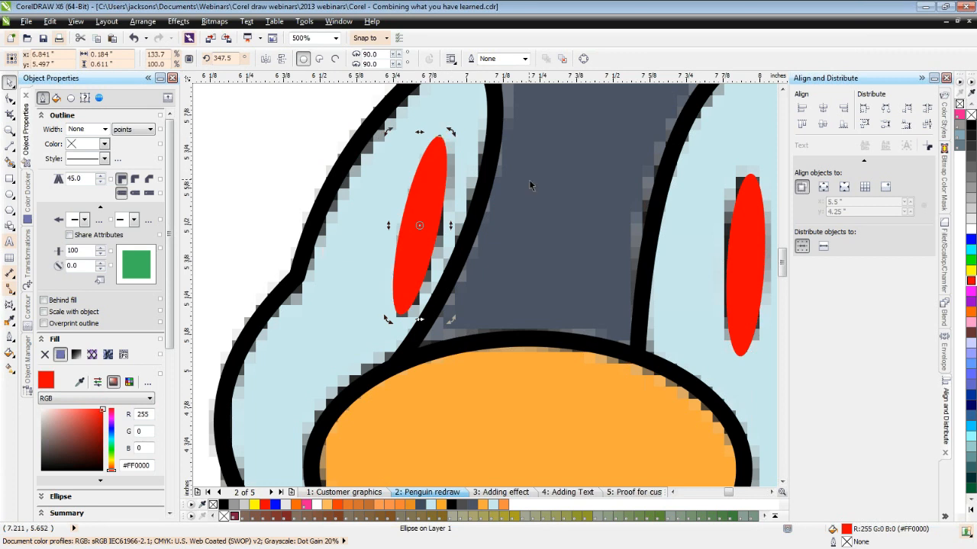
{"action": "scroll", "coordinate": [540, 185], "scroll_direction": "down", "scroll_amount": 1}
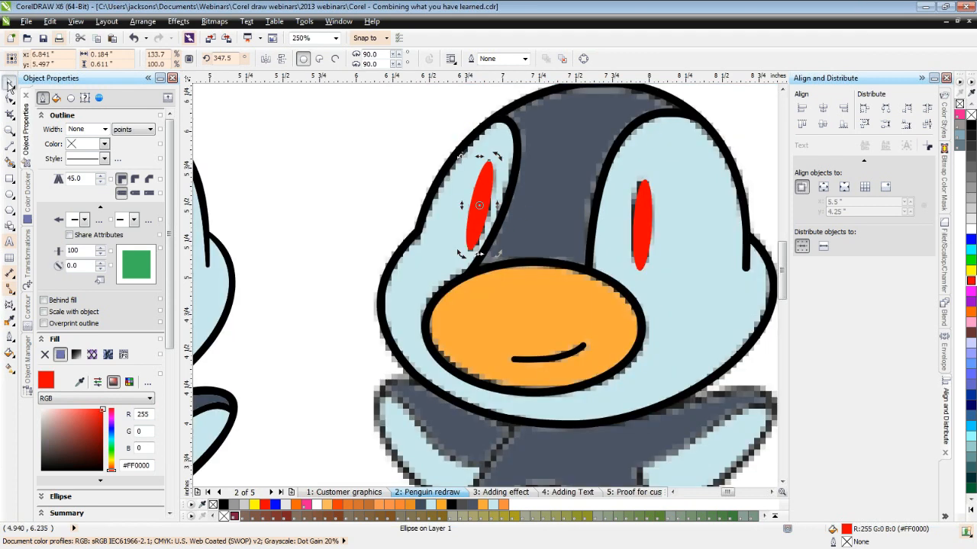
Select both red eye ellipses and fill them with black (#000000).
{"action": "left_click", "coordinate": [9, 83]}
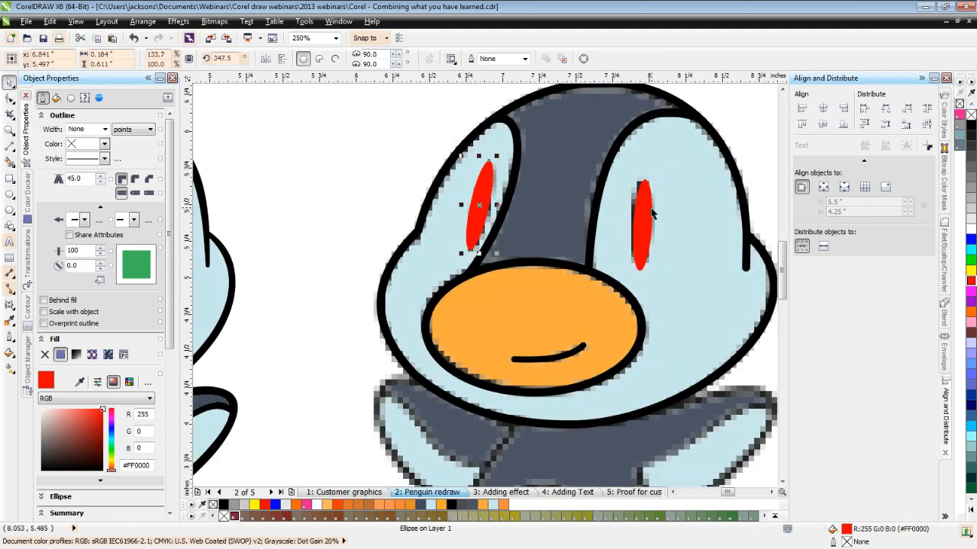
{"action": "left_click", "coordinate": [650, 213], "text": "shift"}
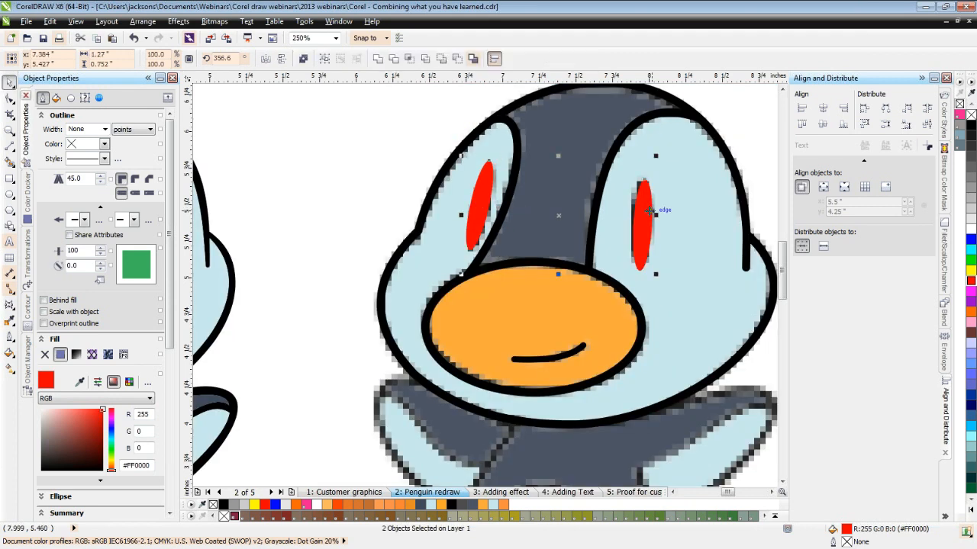
{"action": "left_click", "coordinate": [971, 125]}
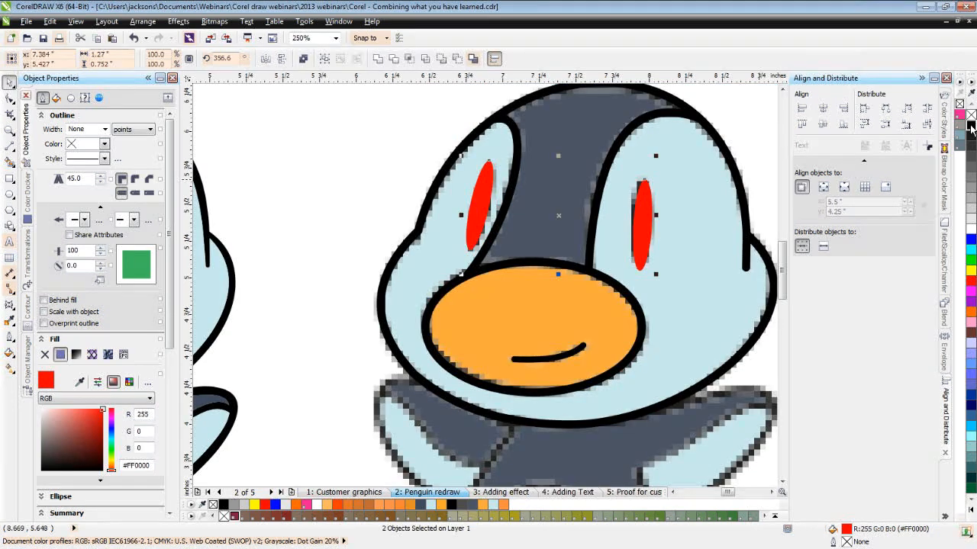
Add the black head line art to the selected eyes and combine everything into a single curve.
{"action": "left_click", "coordinate": [760, 153], "text": "shift"}
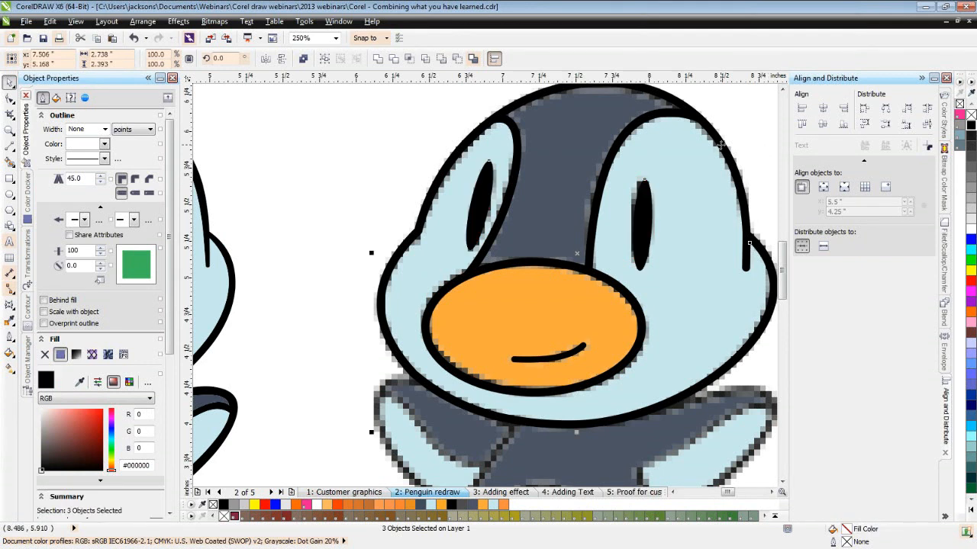
{"action": "left_click", "coordinate": [303, 59]}
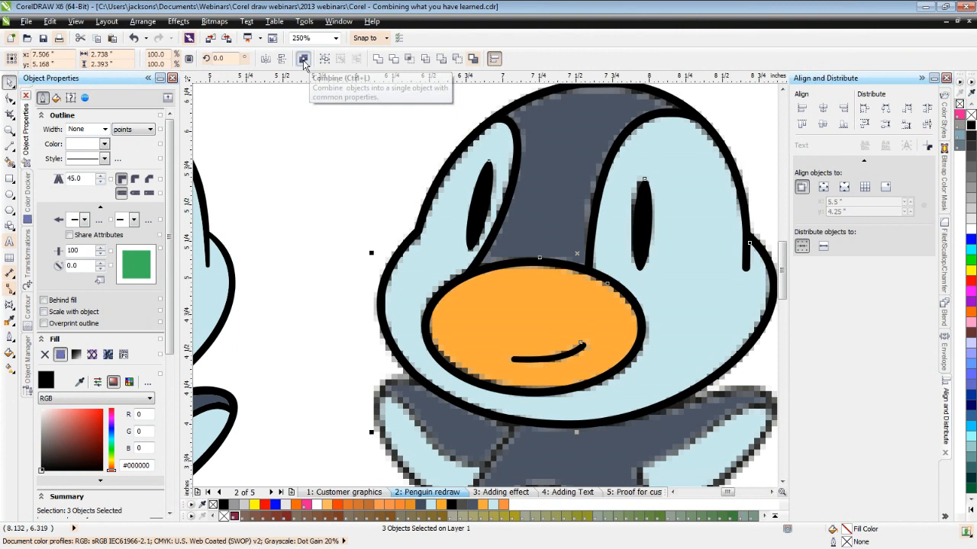
{"action": "left_click", "coordinate": [302, 60]}
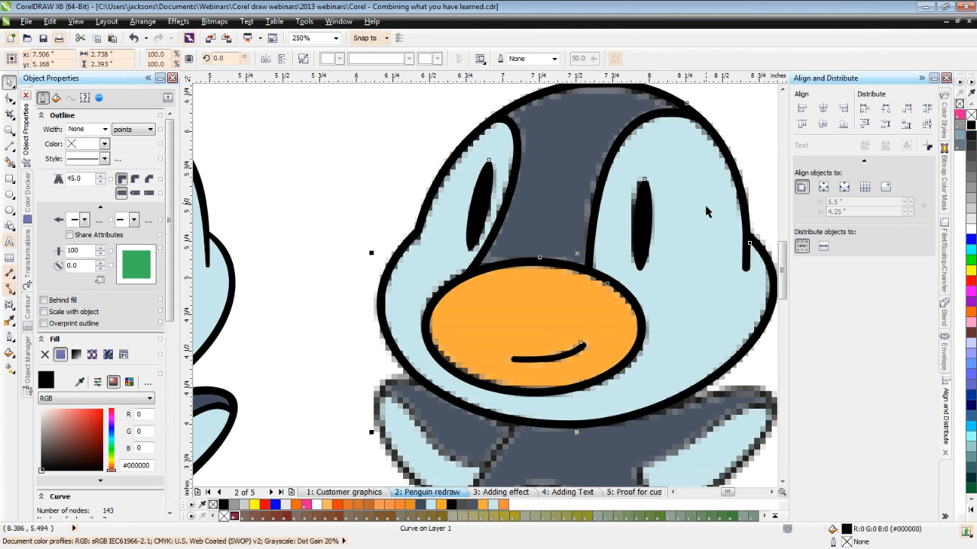
Place a copy of the combined head line art beside the bitmap penguin at about x 10.707, y 5.123 inches and deselect it.
{"action": "scroll", "coordinate": [706, 212], "scroll_direction": "down", "scroll_amount": 2}
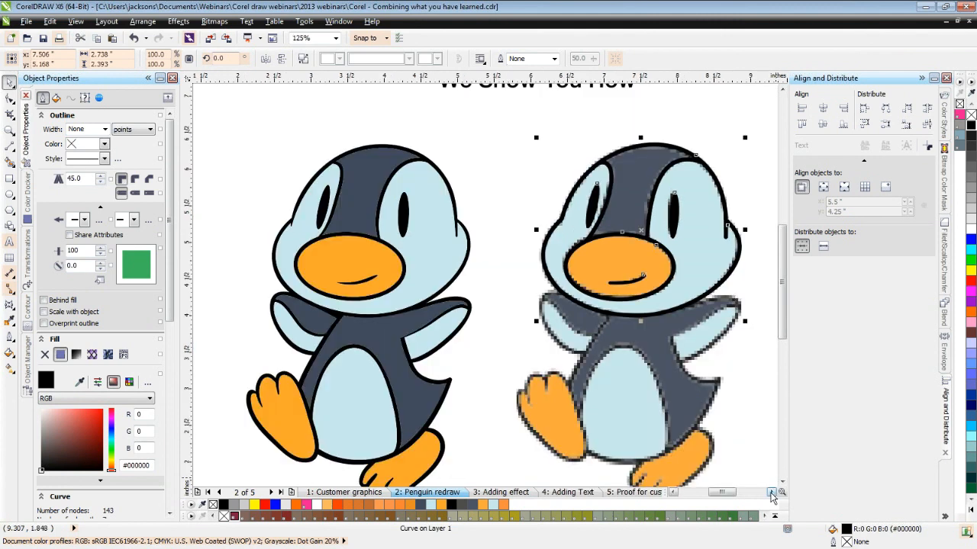
{"action": "left_click", "coordinate": [772, 494]}
{"action": "left_click_drag", "start_coordinate": [525, 230], "coordinate": [608, 232]}
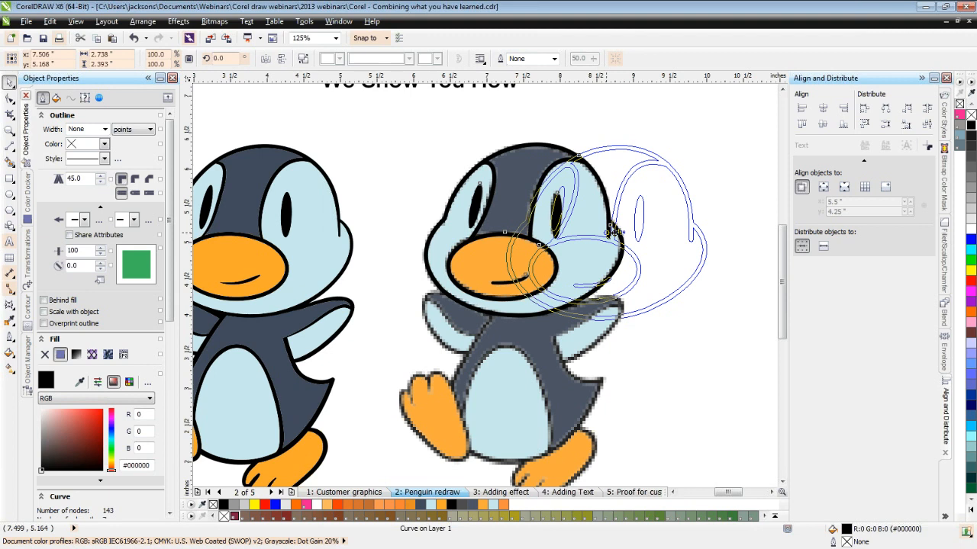
{"action": "left_click_drag", "start_coordinate": [614, 231], "coordinate": [744, 232]}
{"action": "left_click", "coordinate": [771, 492]}
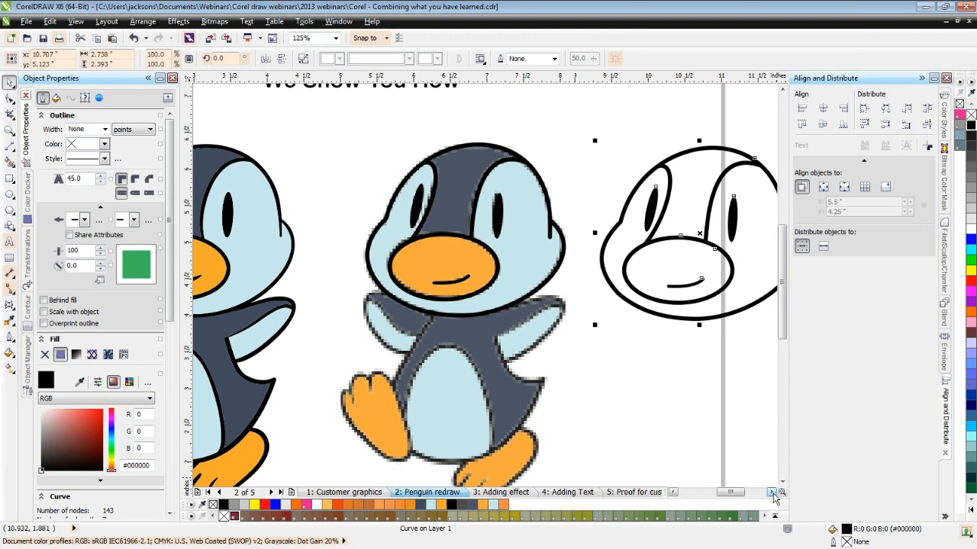
{"action": "left_click", "coordinate": [772, 494]}
{"action": "left_click", "coordinate": [717, 358]}
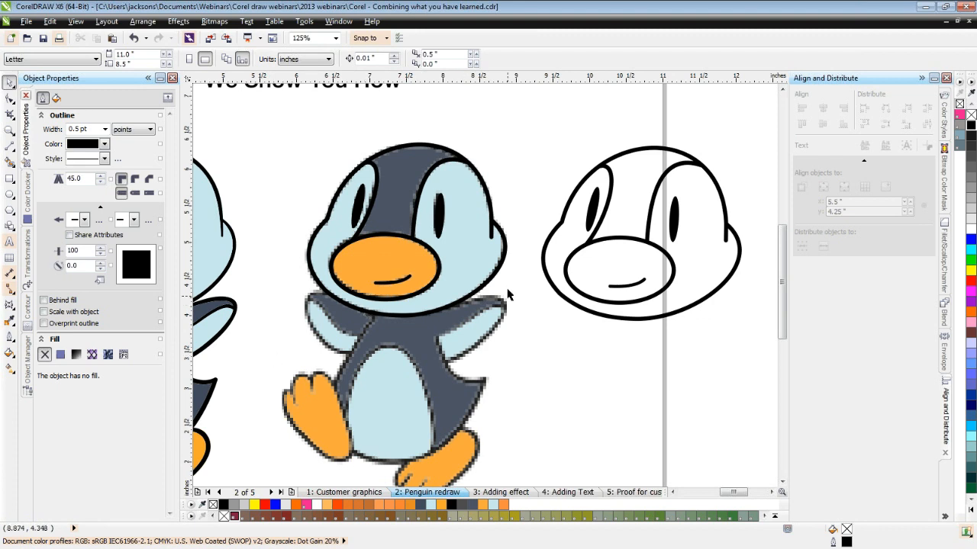
Start the body outline with the Bézier tool, placing straight segments from the chin around the right flipper to the tail tip.
{"action": "left_click", "coordinate": [10, 146]}
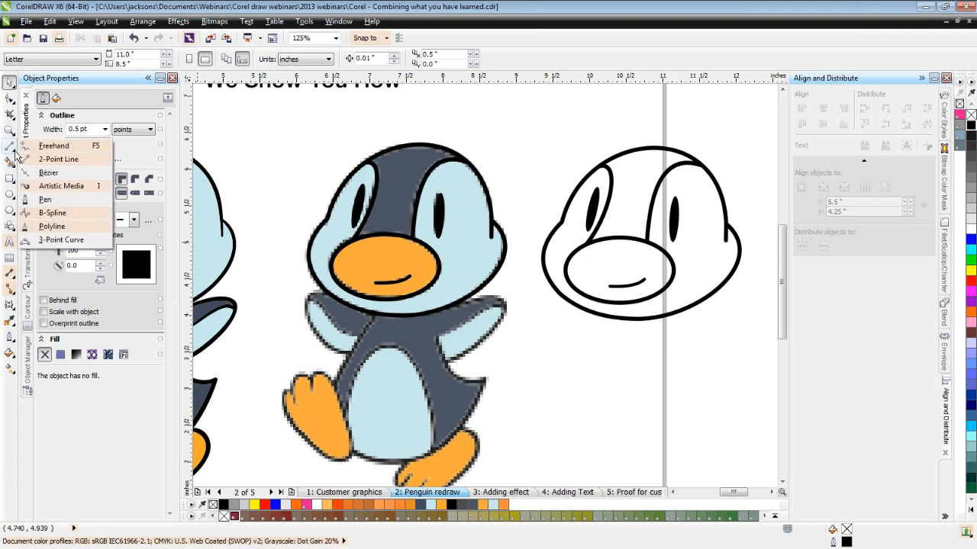
{"action": "left_click", "coordinate": [47, 173]}
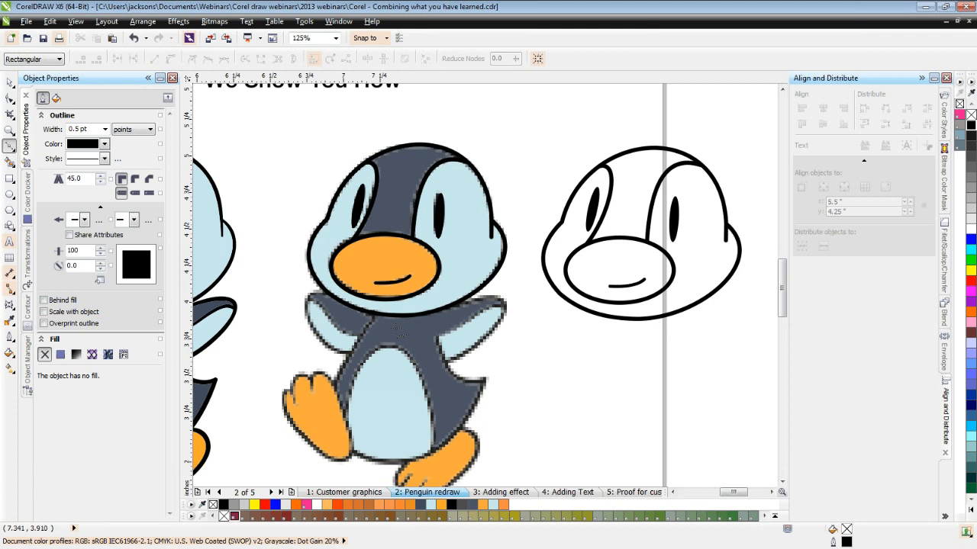
{"action": "scroll", "coordinate": [396, 330], "scroll_direction": "up", "scroll_amount": 2}
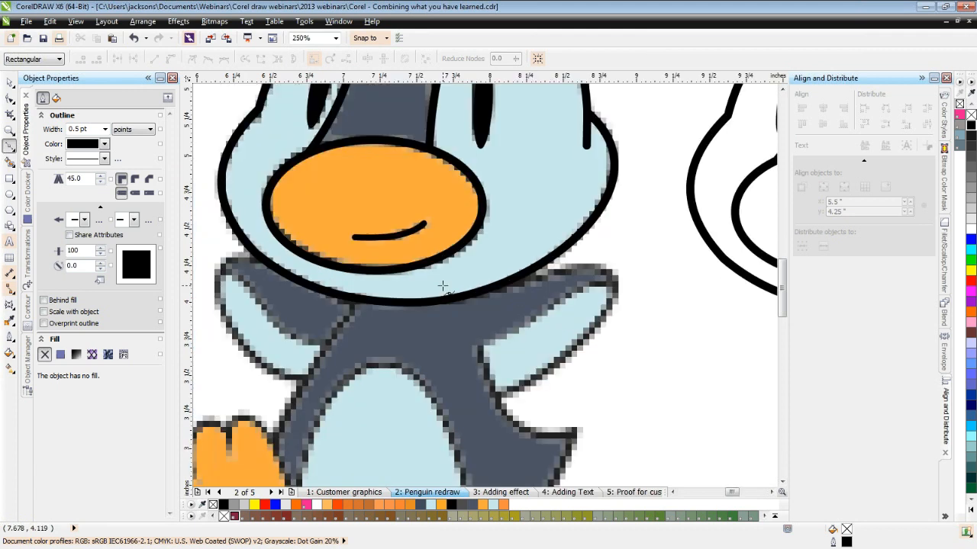
{"action": "left_click", "coordinate": [474, 296]}
{"action": "left_click", "coordinate": [556, 272]}
{"action": "key", "text": "space"}
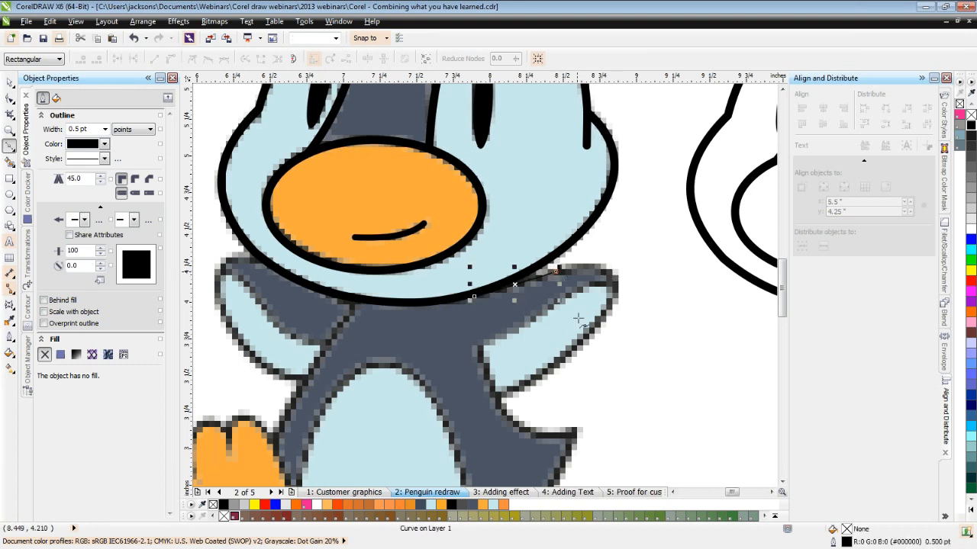
{"action": "left_click", "coordinate": [599, 325]}
{"action": "left_click", "coordinate": [495, 393]}
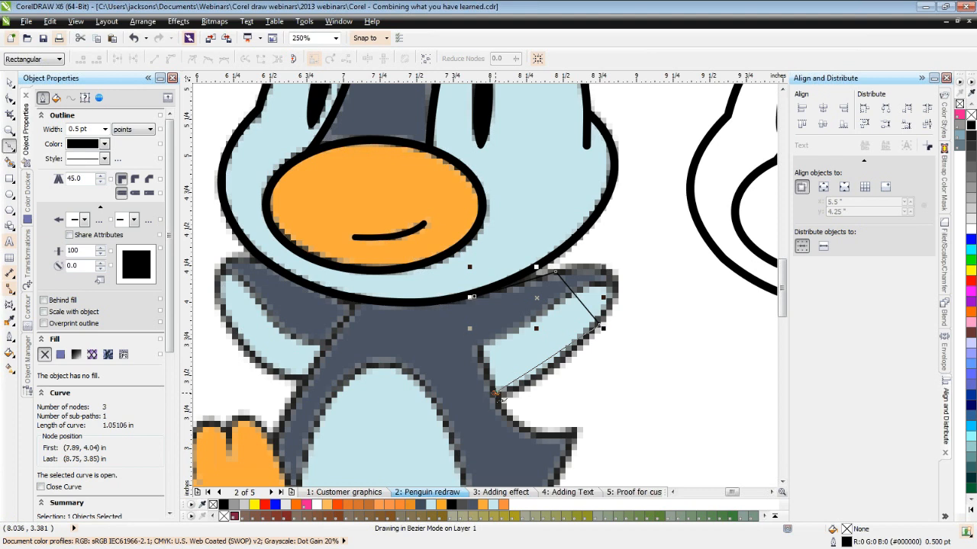
{"action": "left_click", "coordinate": [572, 432]}
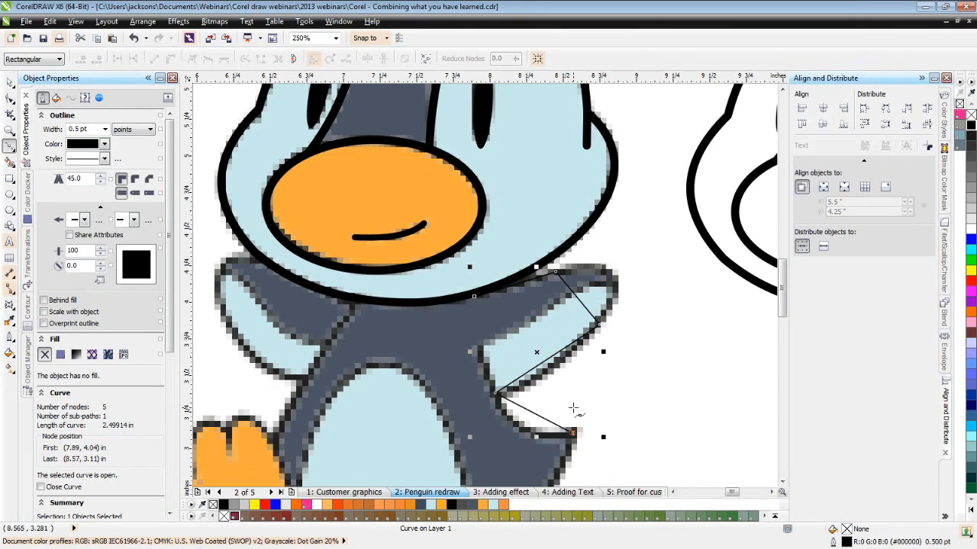
Continue the body outline from the tail tip down to the lower foot and across the belly's base to behind the raised foot.
{"action": "scroll", "coordinate": [574, 409], "scroll_direction": "down", "scroll_amount": 1}
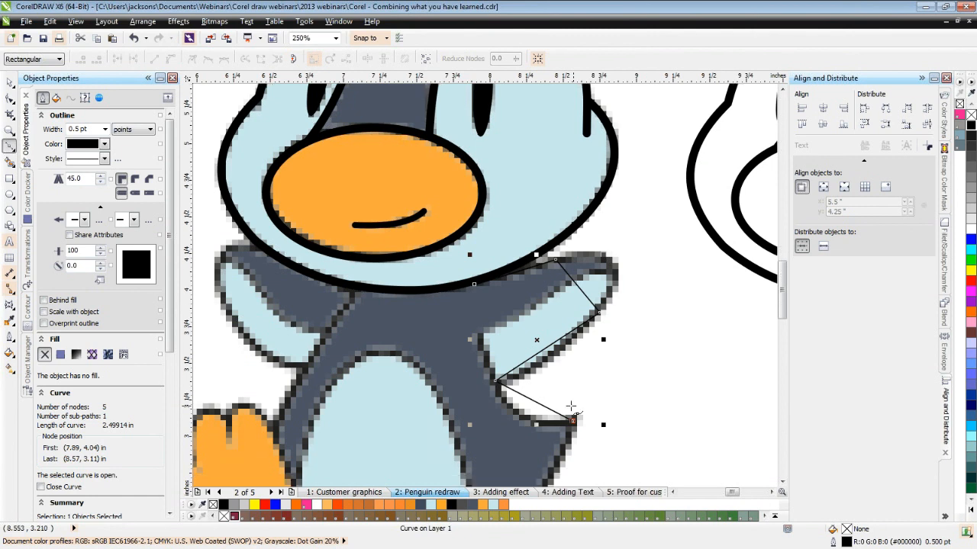
{"action": "scroll", "coordinate": [571, 407], "scroll_direction": "down", "scroll_amount": 3}
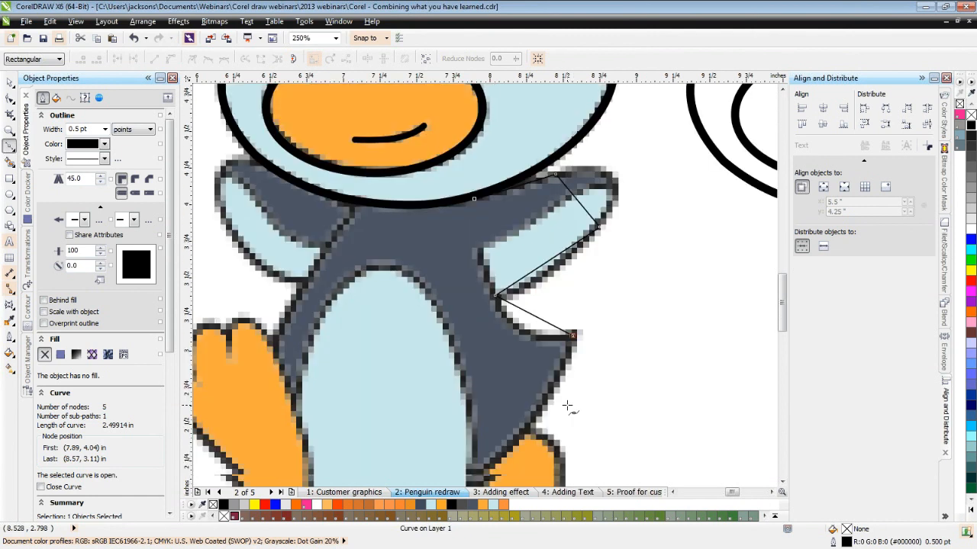
{"action": "scroll", "coordinate": [567, 407], "scroll_direction": "down", "scroll_amount": 2}
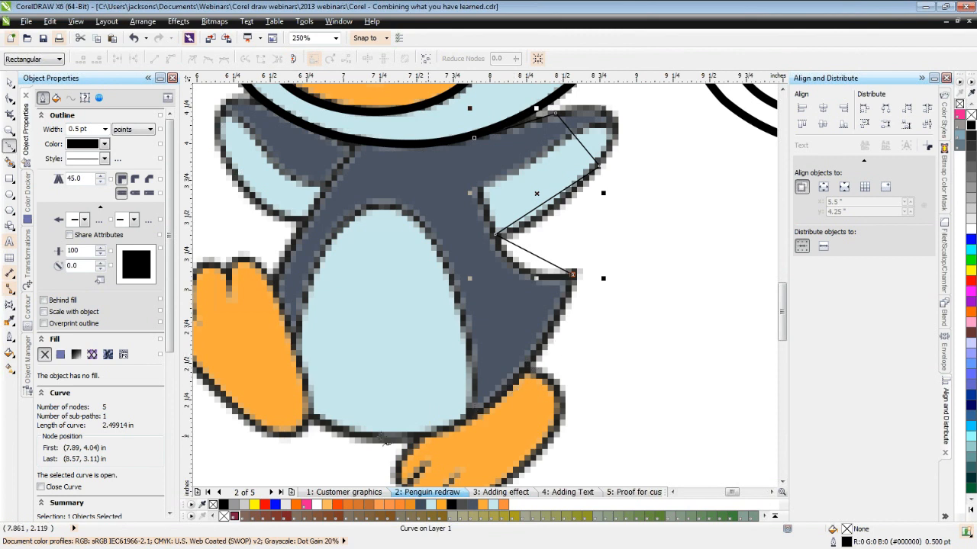
{"action": "left_click", "coordinate": [471, 418]}
{"action": "left_click", "coordinate": [409, 414]}
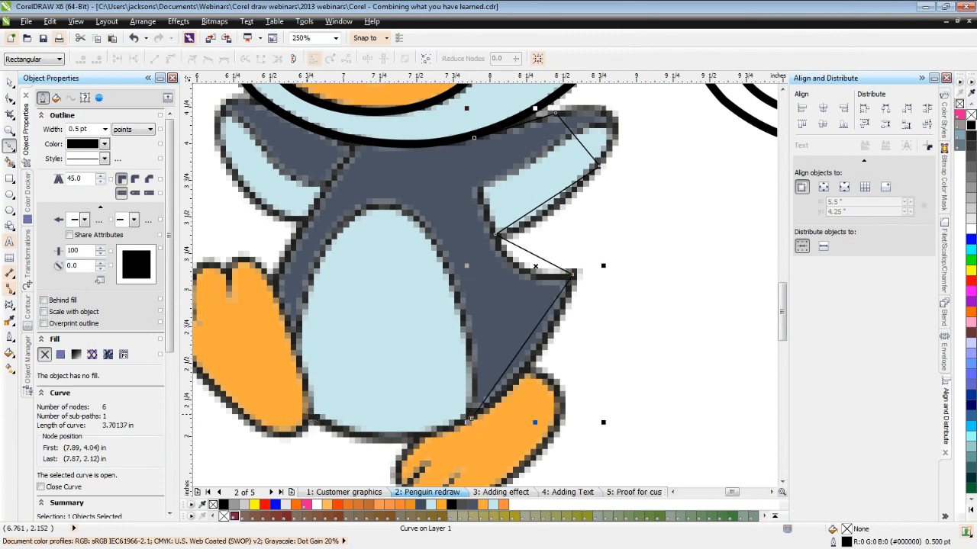
{"action": "left_click", "coordinate": [279, 397]}
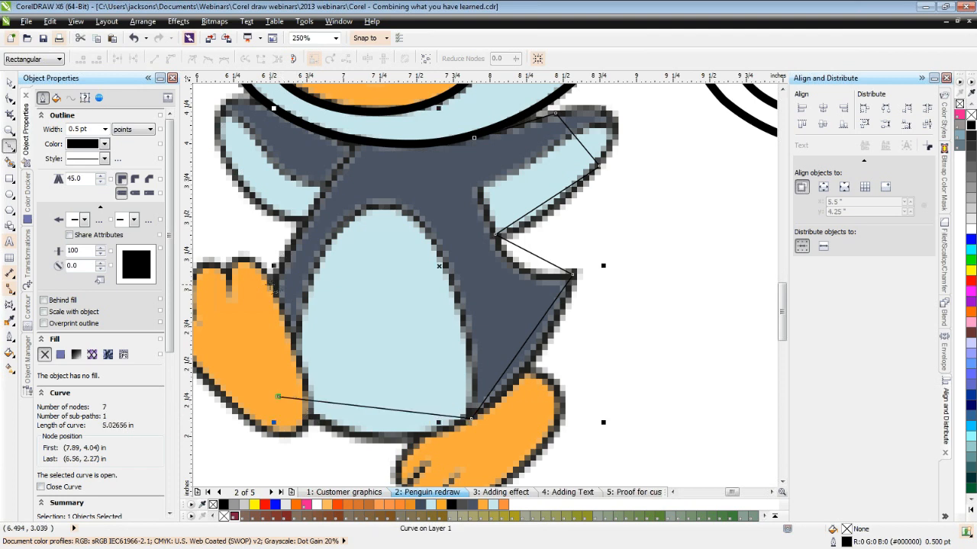
Continue the body outline up the penguin's left side to the armpit and out to the left flipper's outer edge.
{"action": "left_click", "coordinate": [274, 285]}
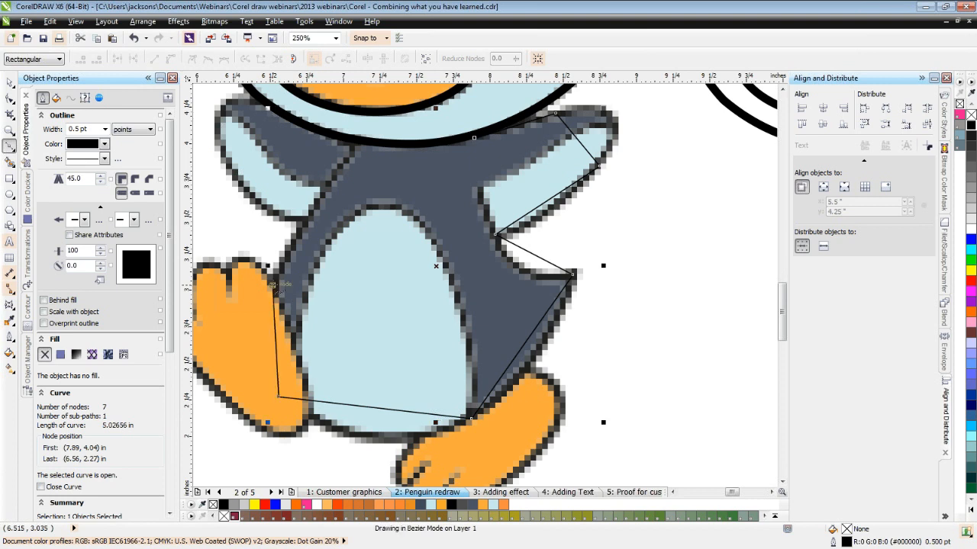
{"action": "left_click", "coordinate": [307, 219]}
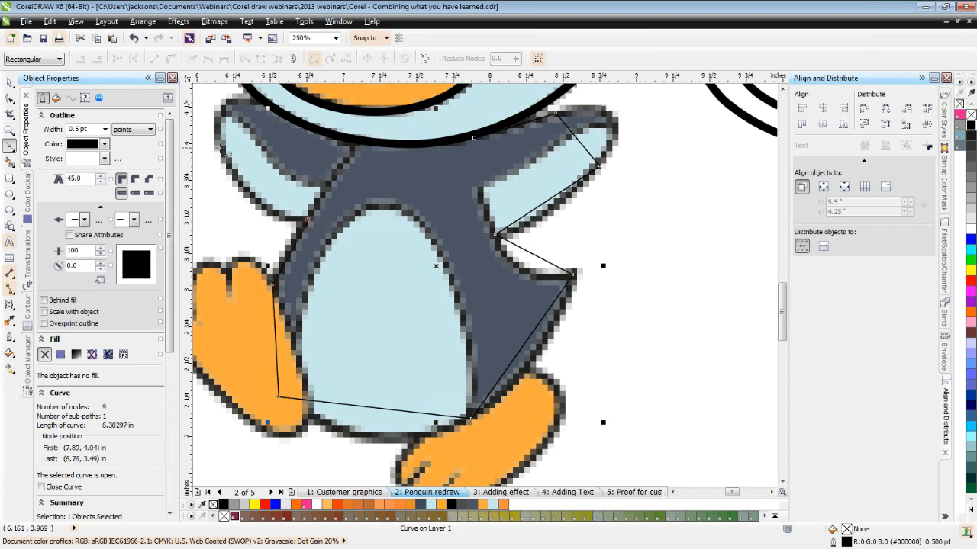
{"action": "left_click", "coordinate": [223, 157]}
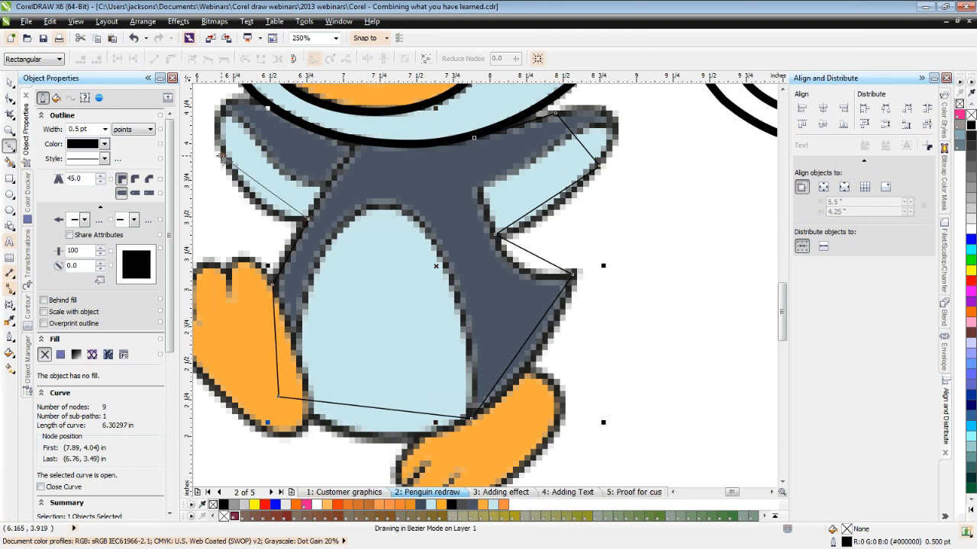
{"action": "left_click", "coordinate": [222, 157]}
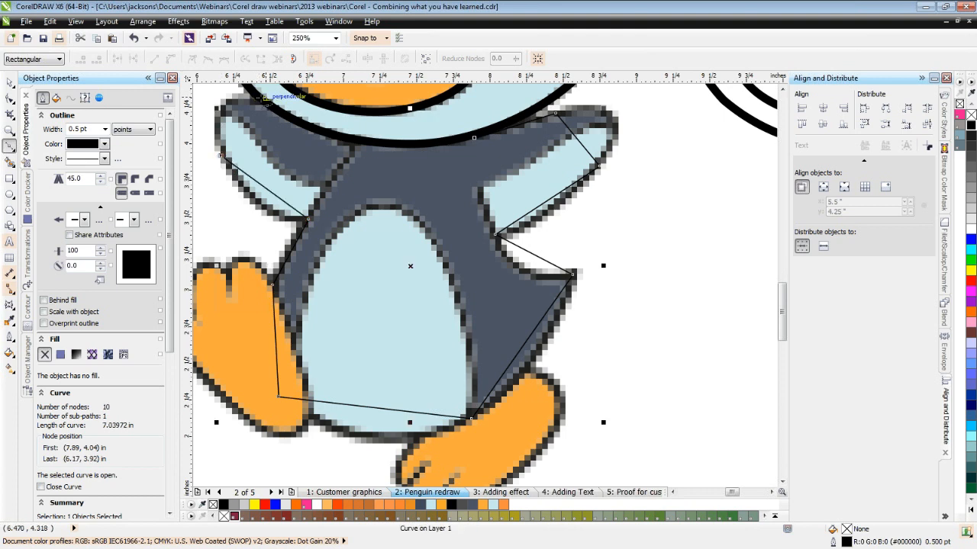
Run the body outline from the left flipper across the lower face, close it at its starting node and switch to node editing.
{"action": "scroll", "coordinate": [263, 97], "scroll_direction": "up", "scroll_amount": 1}
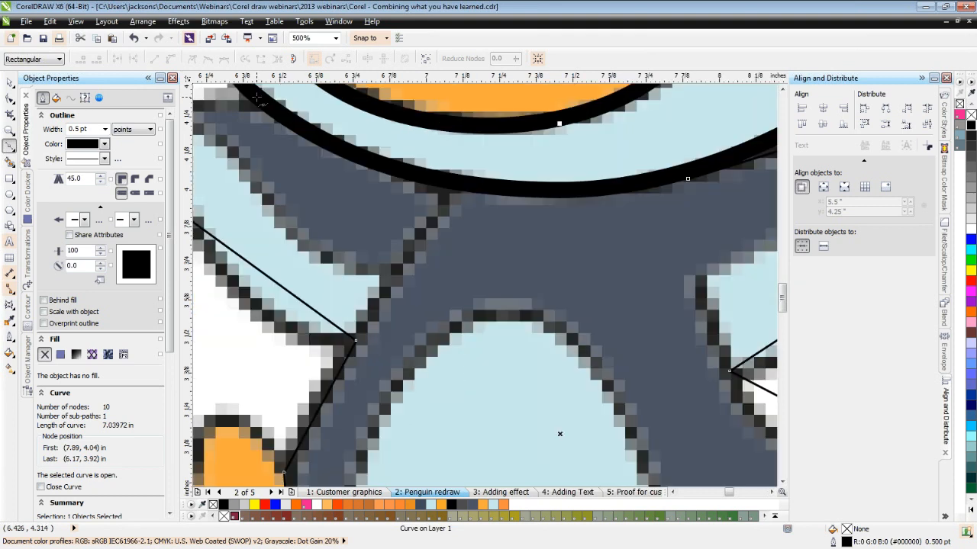
{"action": "left_click", "coordinate": [256, 97]}
{"action": "left_click", "coordinate": [619, 125]}
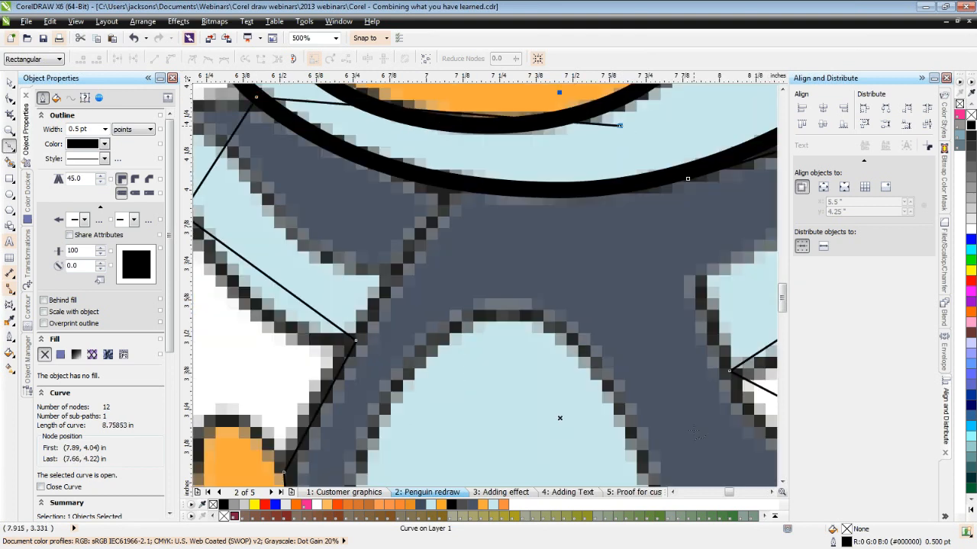
{"action": "left_click", "coordinate": [772, 494]}
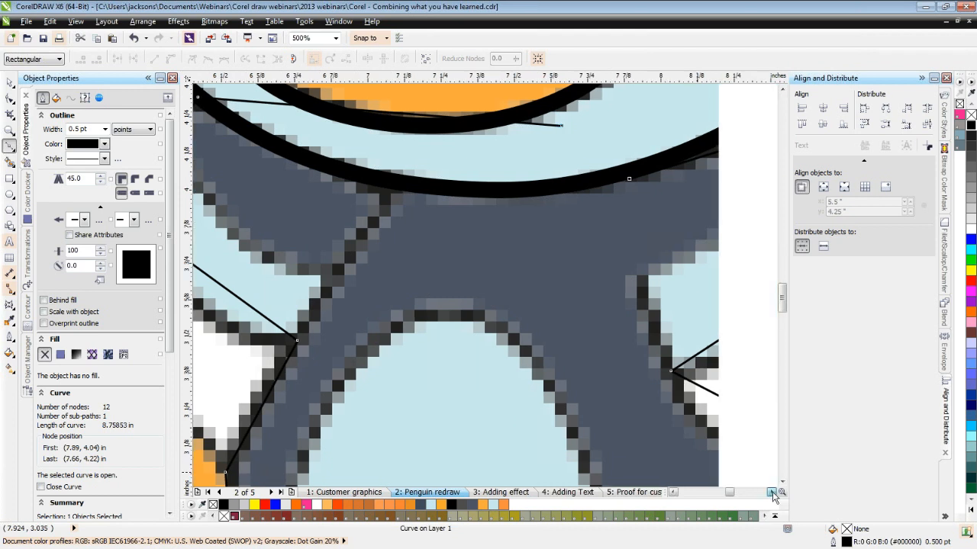
{"action": "left_click", "coordinate": [771, 494]}
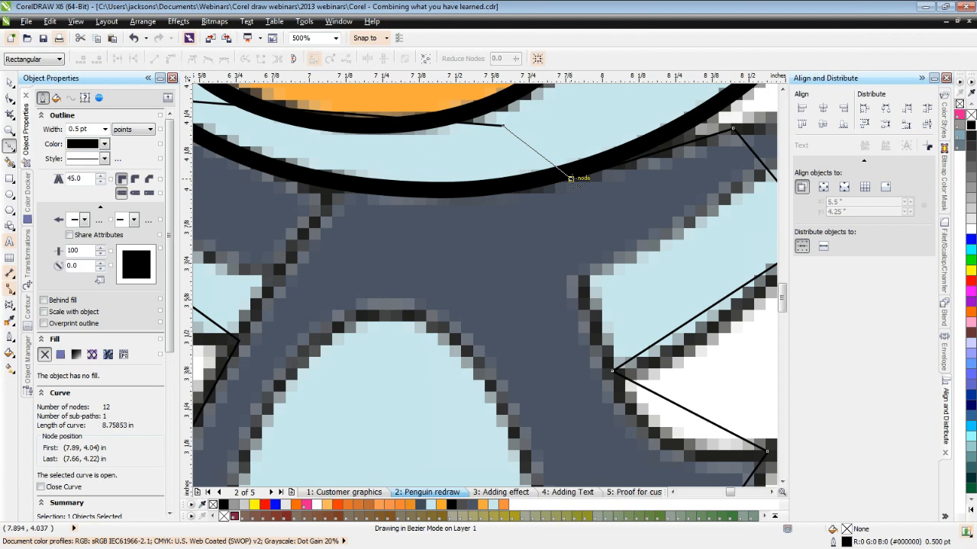
{"action": "left_click", "coordinate": [570, 177]}
{"action": "key", "text": "F3"}
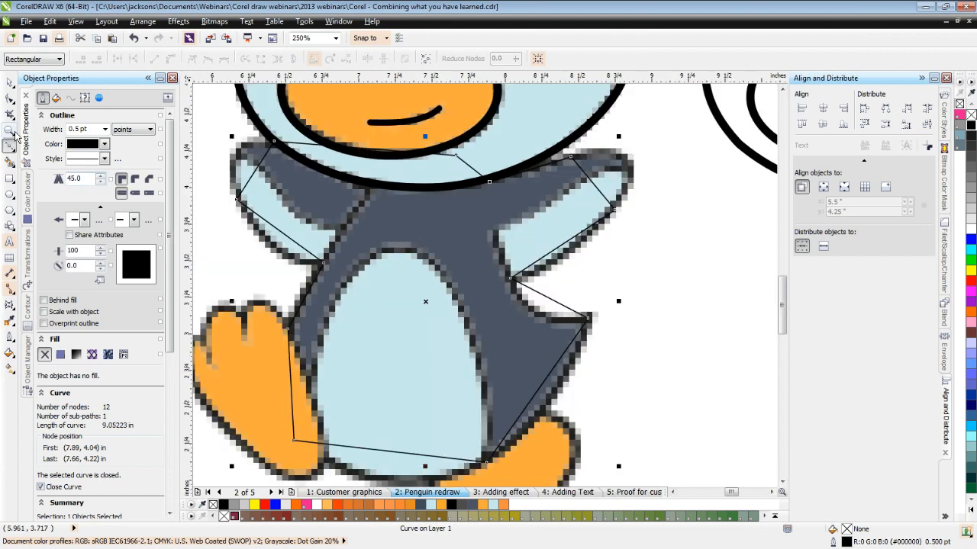
{"action": "key", "text": "F10"}
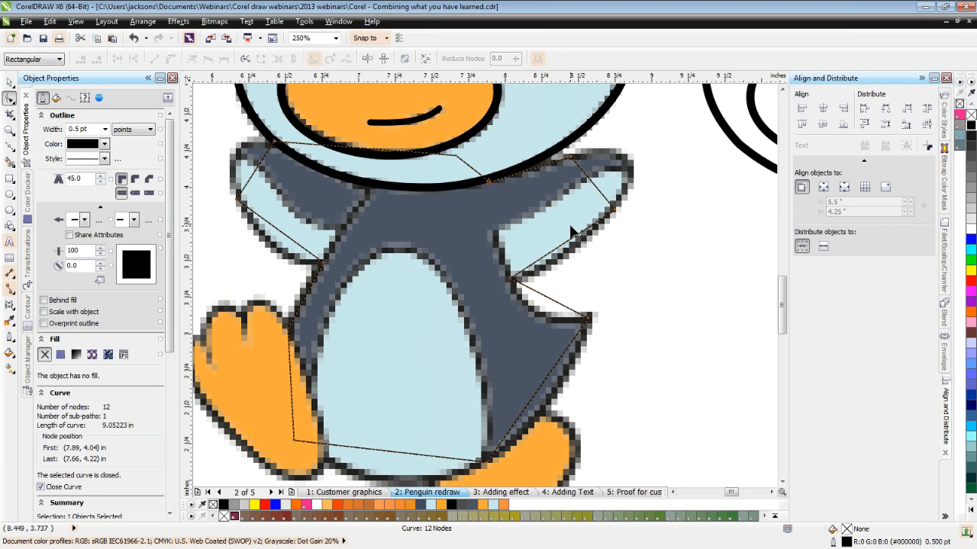
Convert the body outline's segments around the right flipper's tip and lower edge to curves and bend them to match the bitmap.
{"action": "scroll", "coordinate": [571, 231], "scroll_direction": "up", "scroll_amount": 2}
{"action": "right_click", "coordinate": [603, 209]}
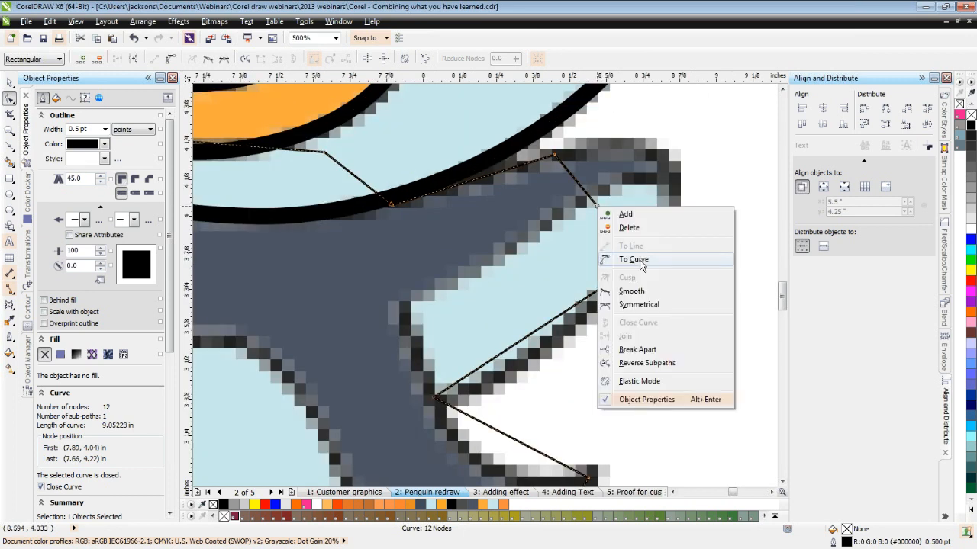
{"action": "left_click", "coordinate": [640, 262]}
{"action": "left_click_drag", "start_coordinate": [597, 207], "coordinate": [670, 163]}
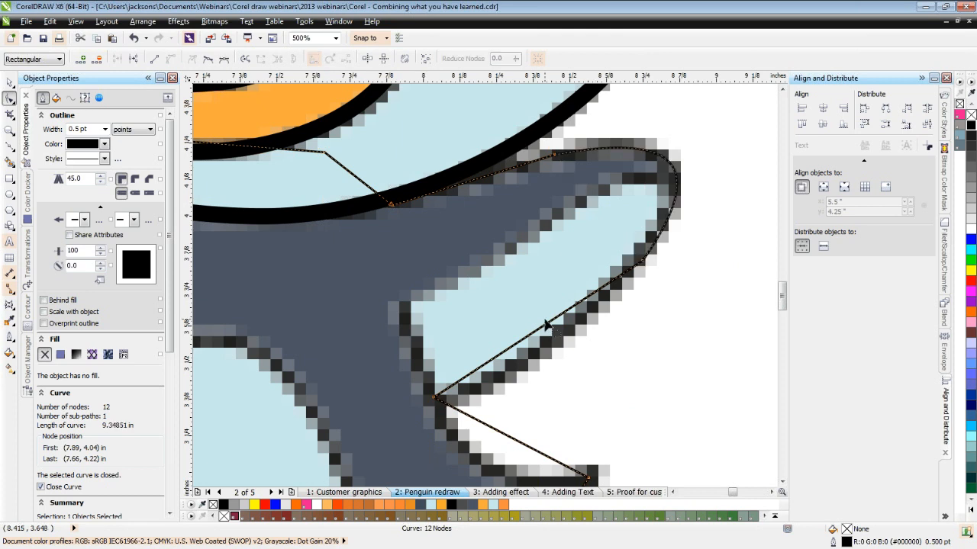
{"action": "right_click", "coordinate": [542, 327]}
{"action": "left_click", "coordinate": [577, 380]}
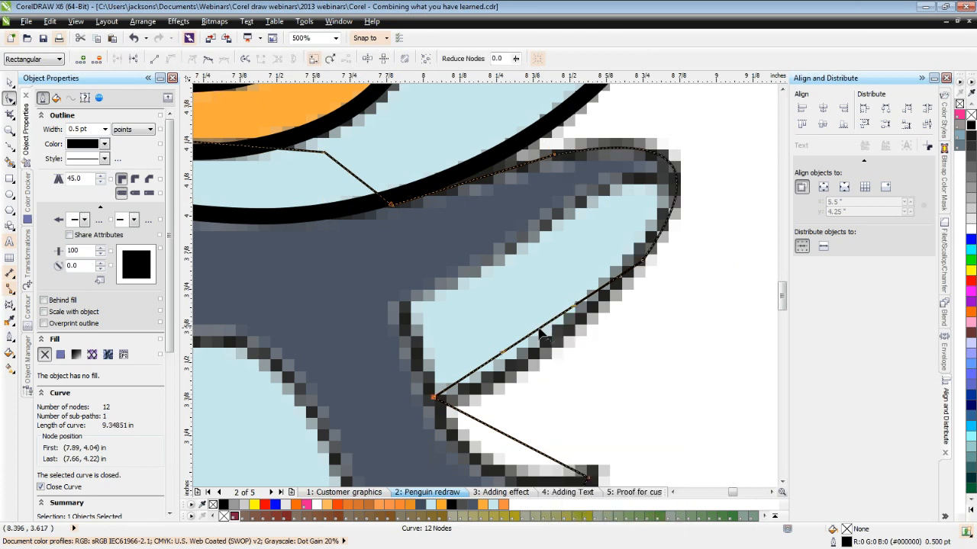
{"action": "left_click_drag", "start_coordinate": [539, 334], "coordinate": [582, 357]}
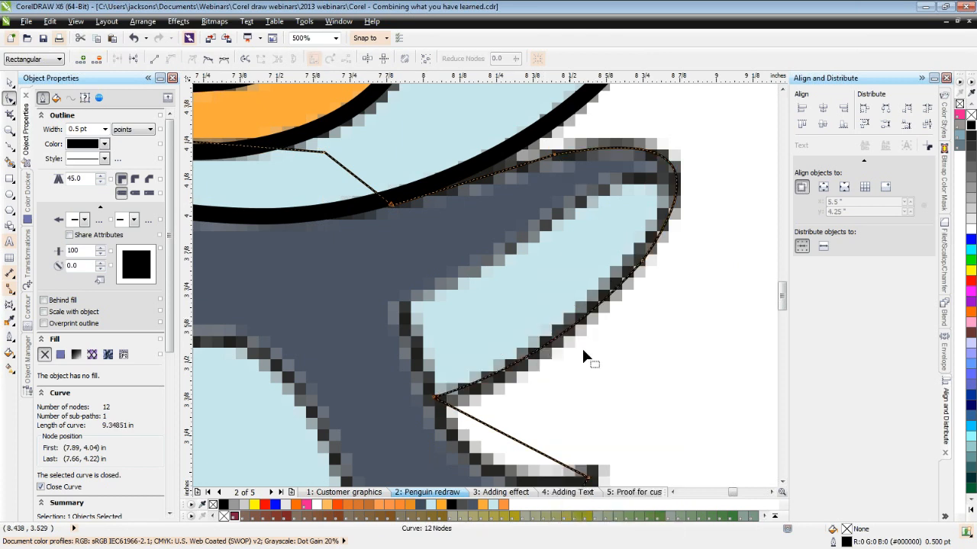
Smooth the right flipper's outline by adding better-placed nodes on its outer and upper edges and deleting the original corner nodes.
{"action": "left_click", "coordinate": [642, 264]}
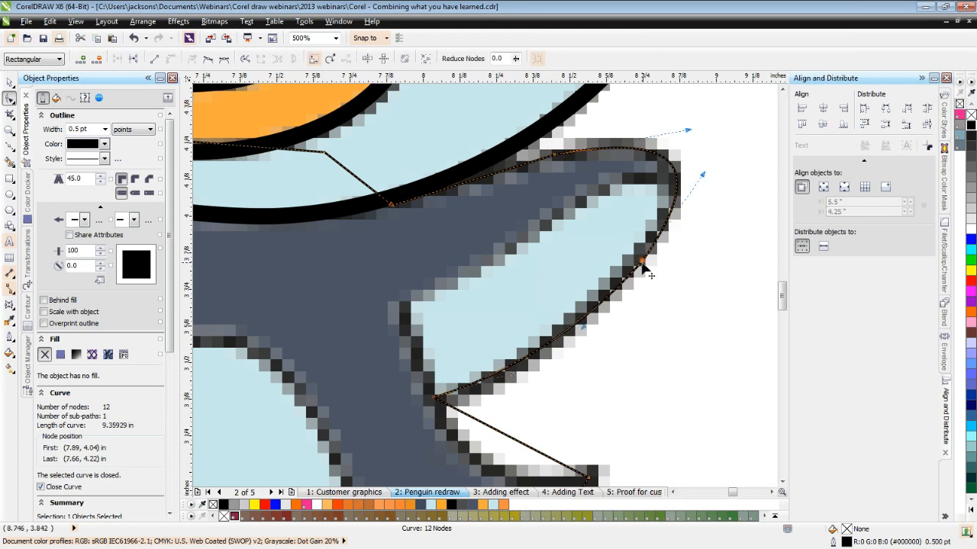
{"action": "key", "text": "Delete"}
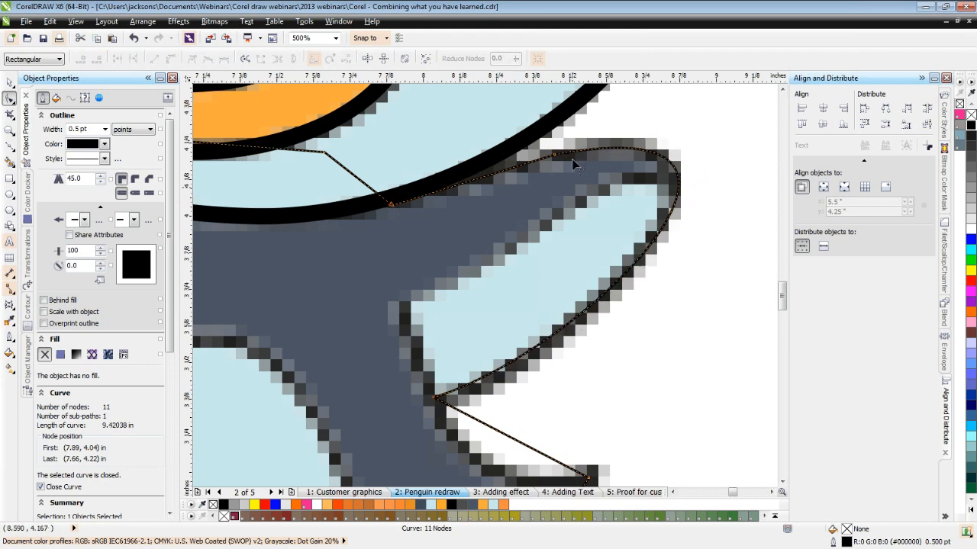
{"action": "double_click", "coordinate": [639, 263]}
{"action": "left_click", "coordinate": [612, 293]}
{"action": "double_click", "coordinate": [641, 262]}
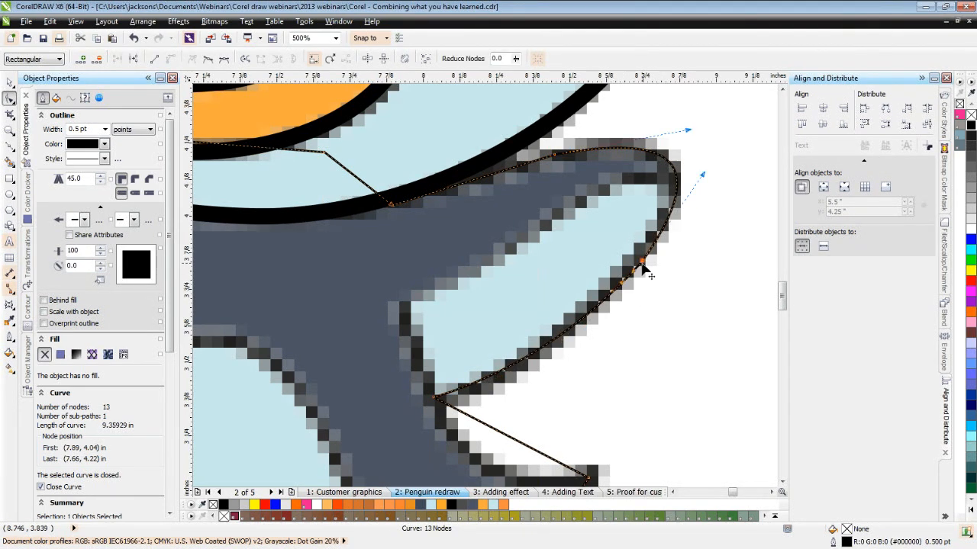
{"action": "double_click", "coordinate": [642, 263]}
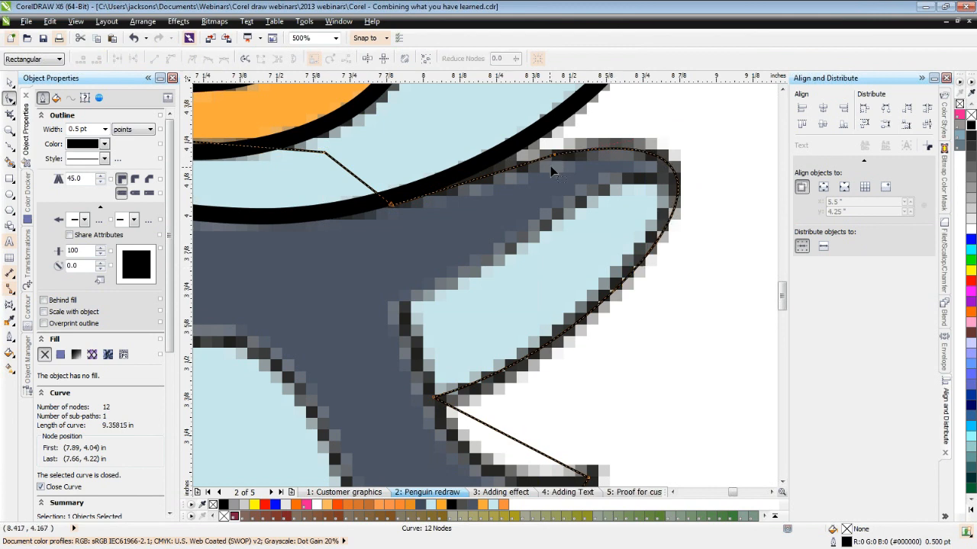
{"action": "double_click", "coordinate": [571, 155]}
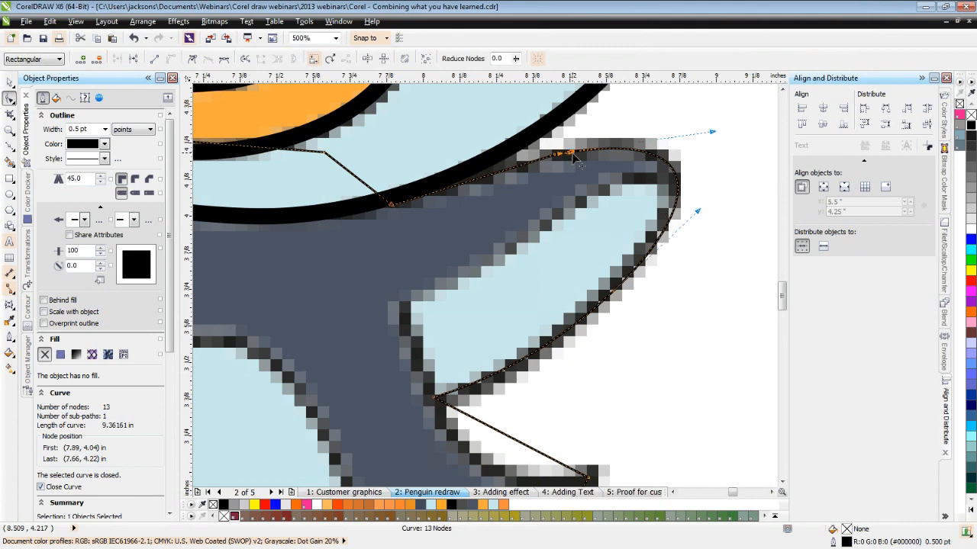
{"action": "double_click", "coordinate": [565, 154]}
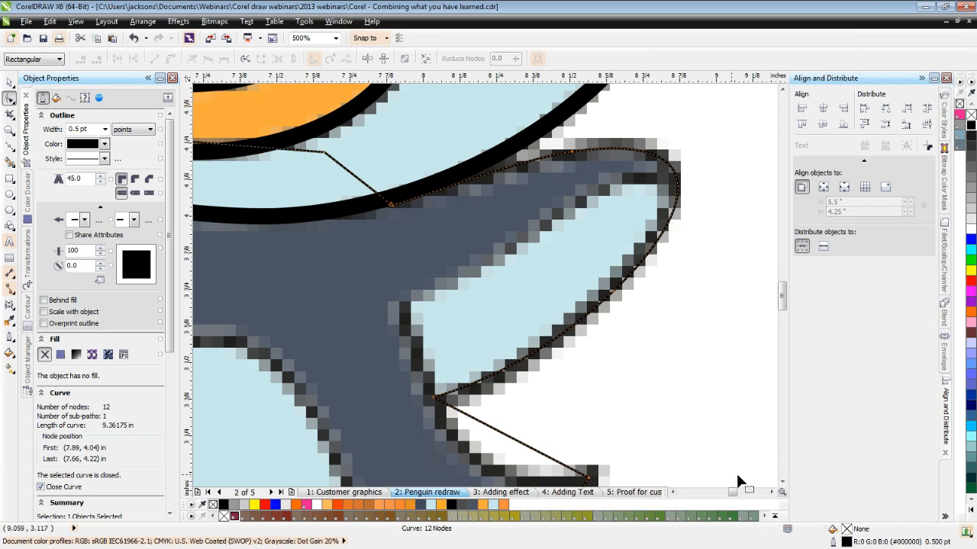
Convert the straight segment between the right armpit and the tail tip to a curve and bend it along the bitmap edge.
{"action": "left_click", "coordinate": [781, 483]}
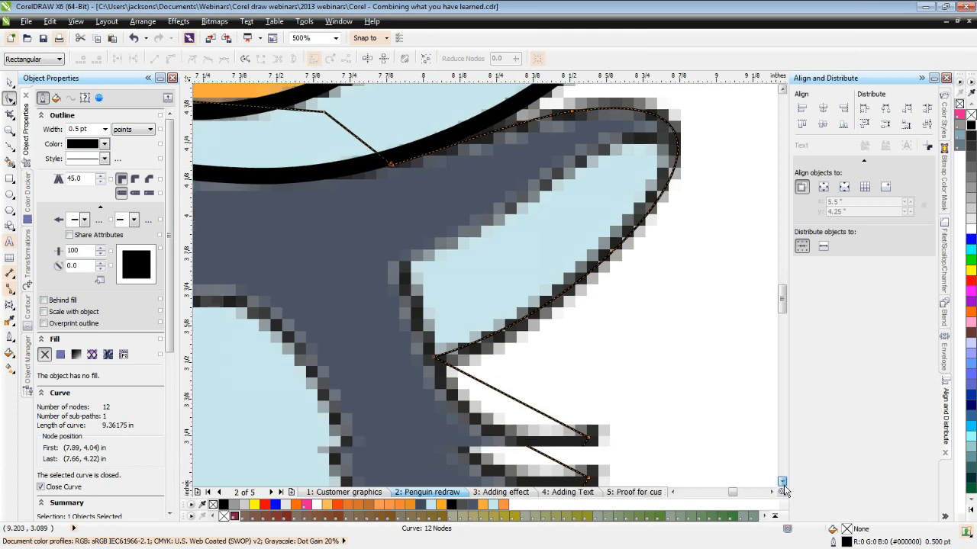
{"action": "left_click", "coordinate": [781, 482]}
{"action": "right_click", "coordinate": [513, 359]}
{"action": "left_click", "coordinate": [545, 205]}
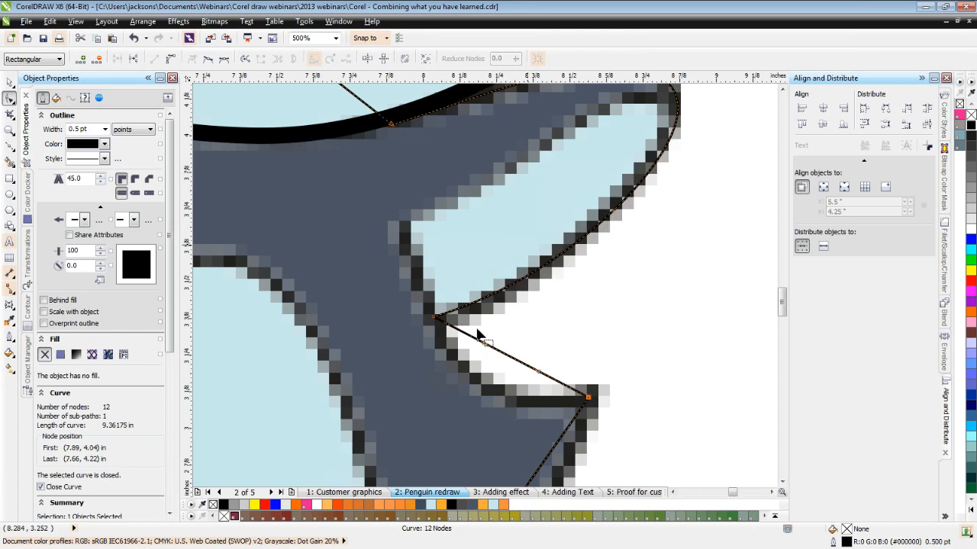
{"action": "left_click_drag", "start_coordinate": [503, 356], "coordinate": [494, 393]}
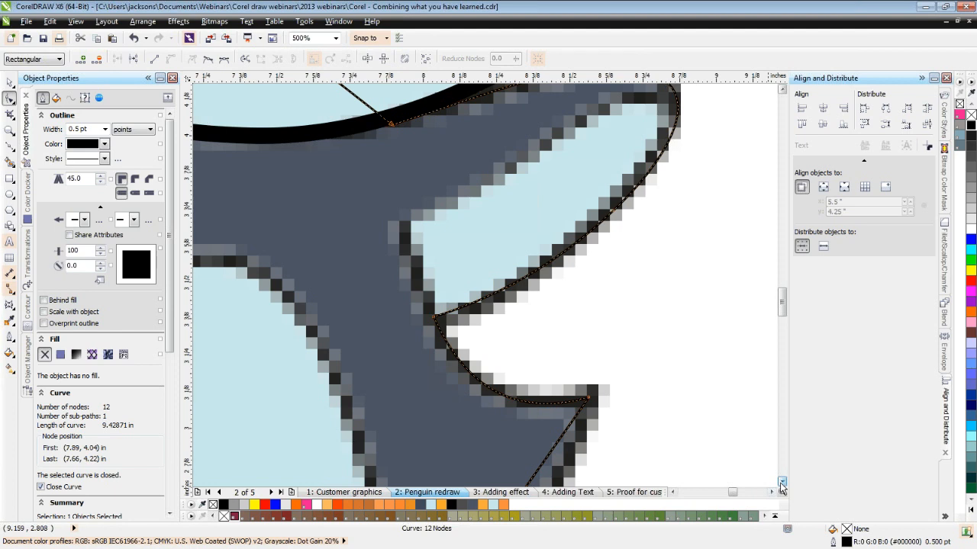
Give the body outline rounded corners and round line caps.
{"action": "left_click", "coordinate": [781, 482]}
{"action": "left_click", "coordinate": [781, 482]}
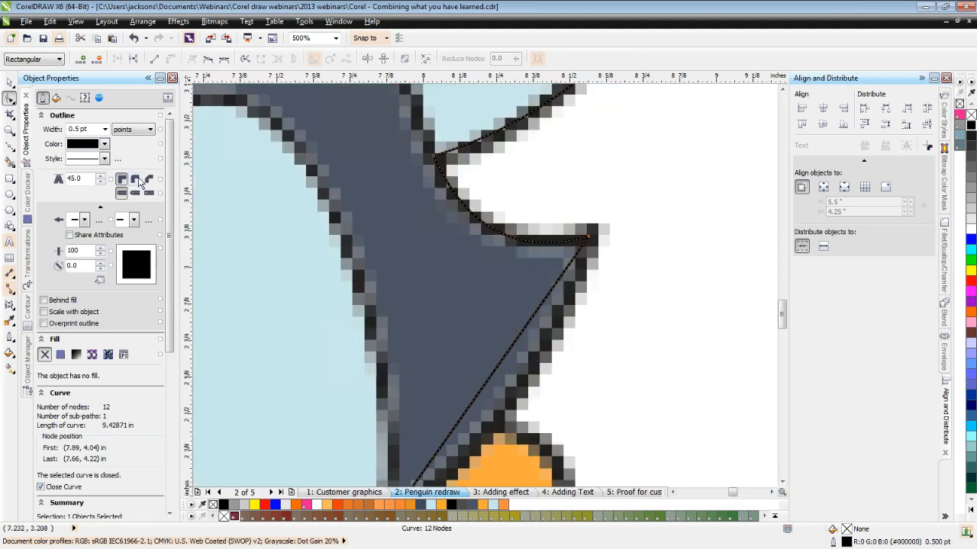
{"action": "left_click", "coordinate": [138, 178]}
{"action": "left_click", "coordinate": [136, 195]}
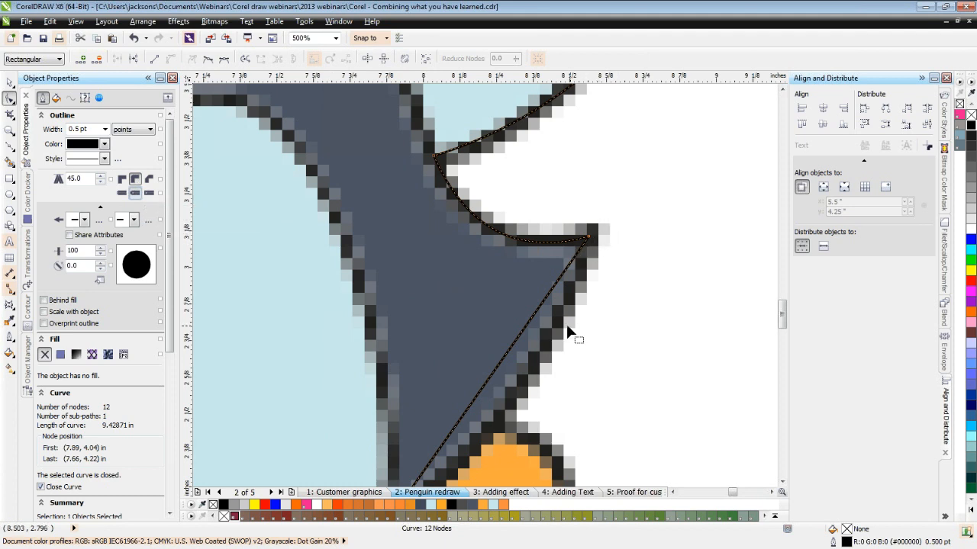
Convert the segment from the tail tip to the lower foot to a curve and bow it outward along the penguin's back.
{"action": "left_click", "coordinate": [782, 483]}
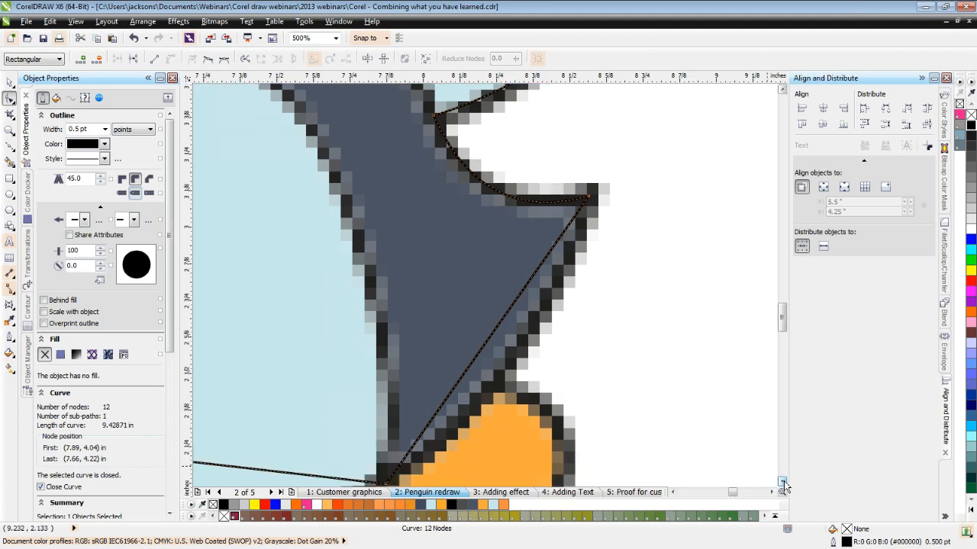
{"action": "left_click", "coordinate": [782, 483]}
{"action": "right_click", "coordinate": [504, 278]}
{"action": "left_click", "coordinate": [536, 334]}
{"action": "left_click_drag", "start_coordinate": [497, 290], "coordinate": [519, 328]}
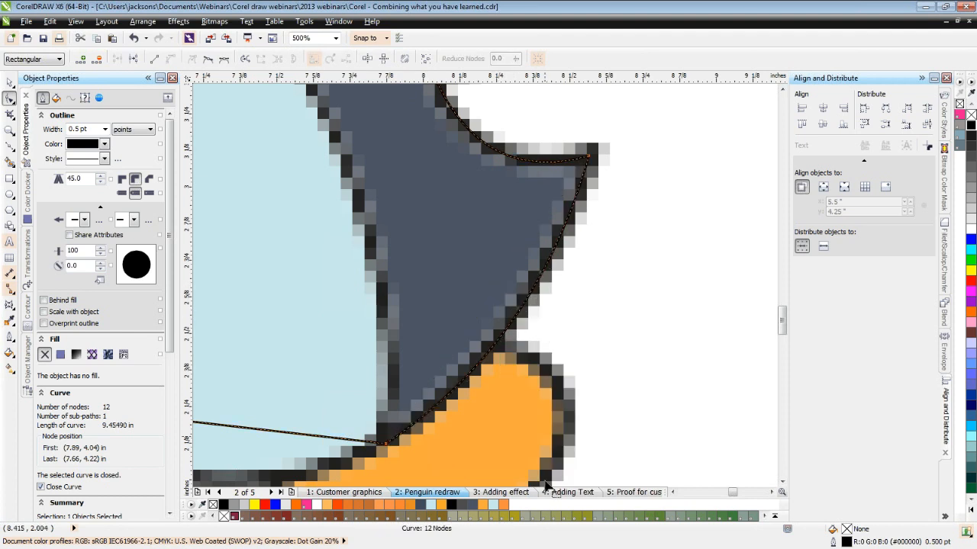
Bend the segment across the belly's base downward to follow the rounded bottom of the belly.
{"action": "scroll", "coordinate": [402, 370], "scroll_direction": "down", "scroll_amount": 1}
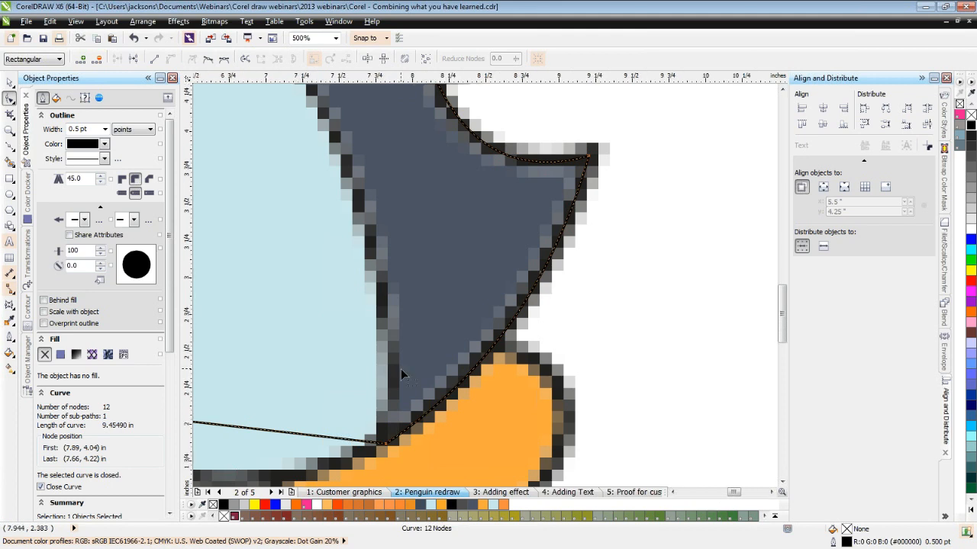
{"action": "left_click", "coordinate": [265, 390]}
{"action": "left_click_drag", "start_coordinate": [265, 389], "coordinate": [281, 421]}
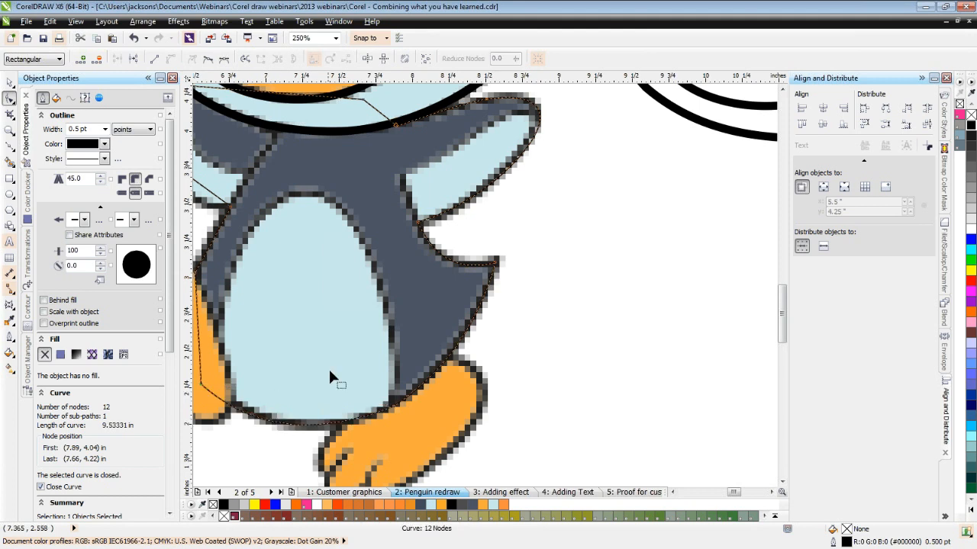
Fit the left side of the body outline by curving the armpit-to-foot segment and moving its node beside the raised foot slightly down.
{"action": "left_click", "coordinate": [671, 493]}
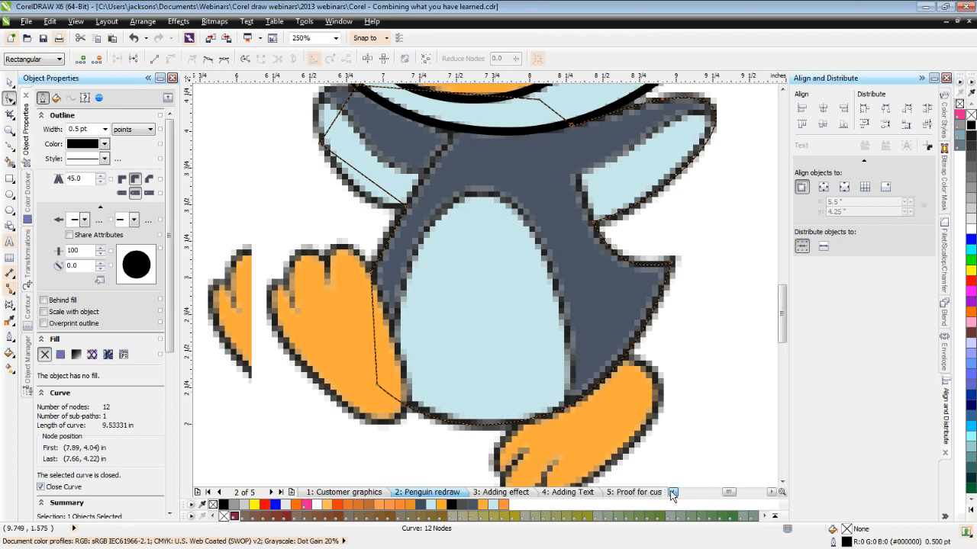
{"action": "scroll", "coordinate": [392, 257], "scroll_direction": "up", "scroll_amount": 1}
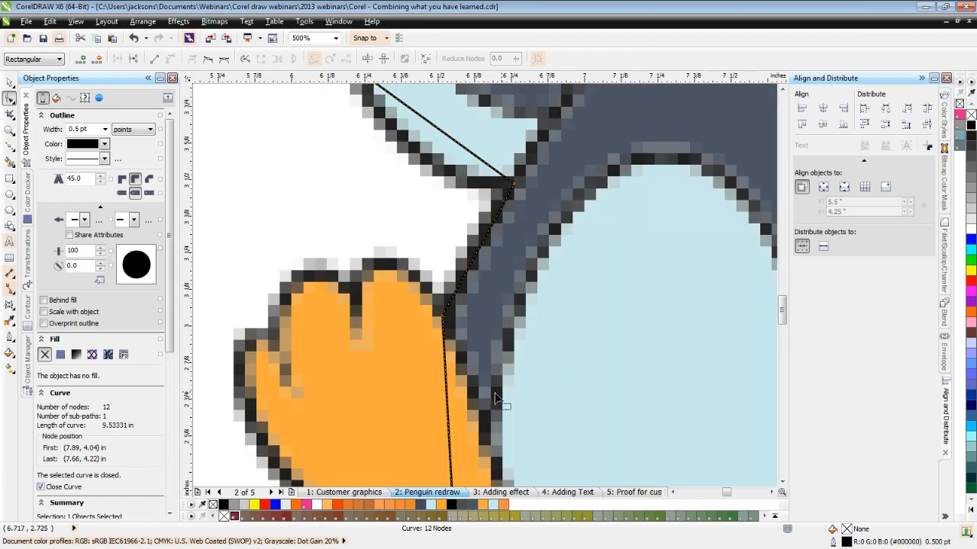
{"action": "scroll", "coordinate": [495, 397], "scroll_direction": "down", "scroll_amount": 1}
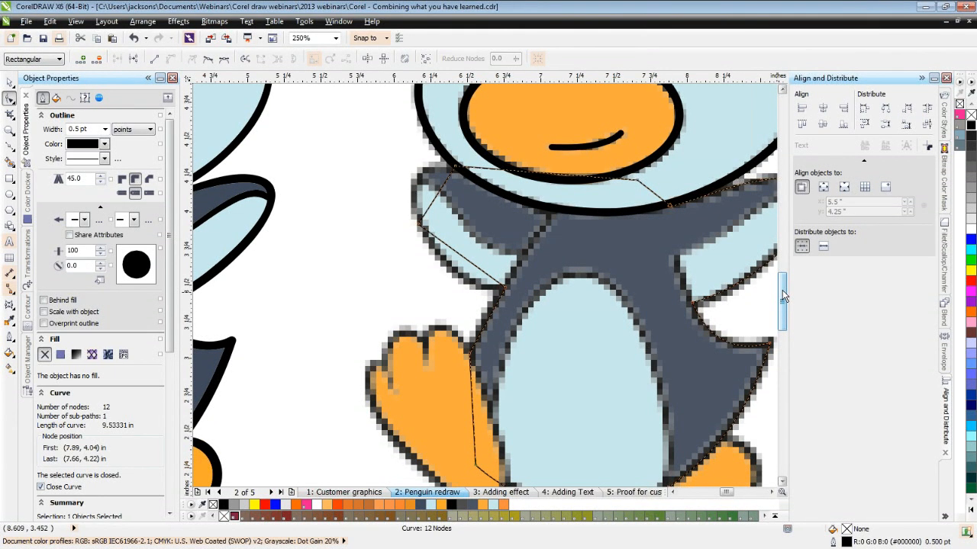
{"action": "left_click_drag", "start_coordinate": [782, 296], "coordinate": [782, 308]}
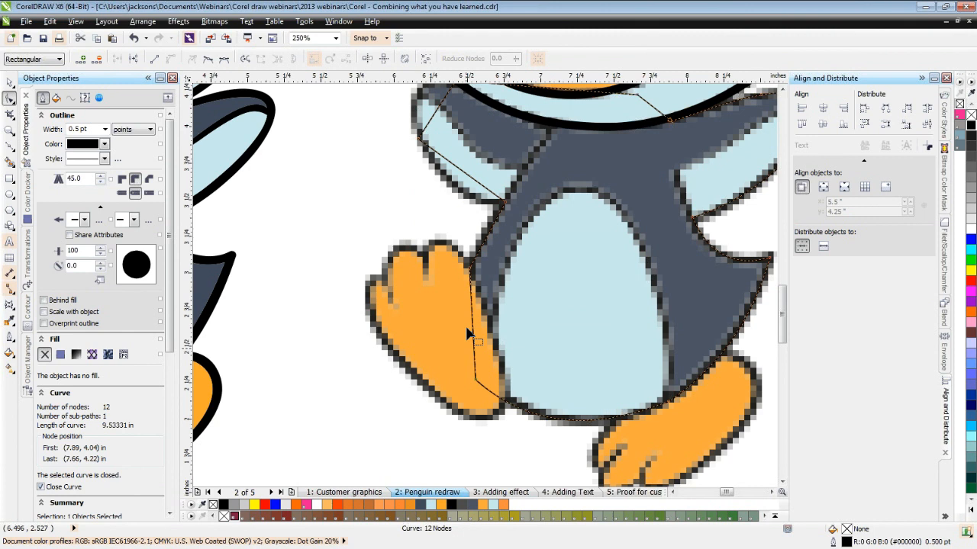
{"action": "scroll", "coordinate": [477, 248], "scroll_direction": "up", "scroll_amount": 1}
{"action": "left_click", "coordinate": [497, 228]}
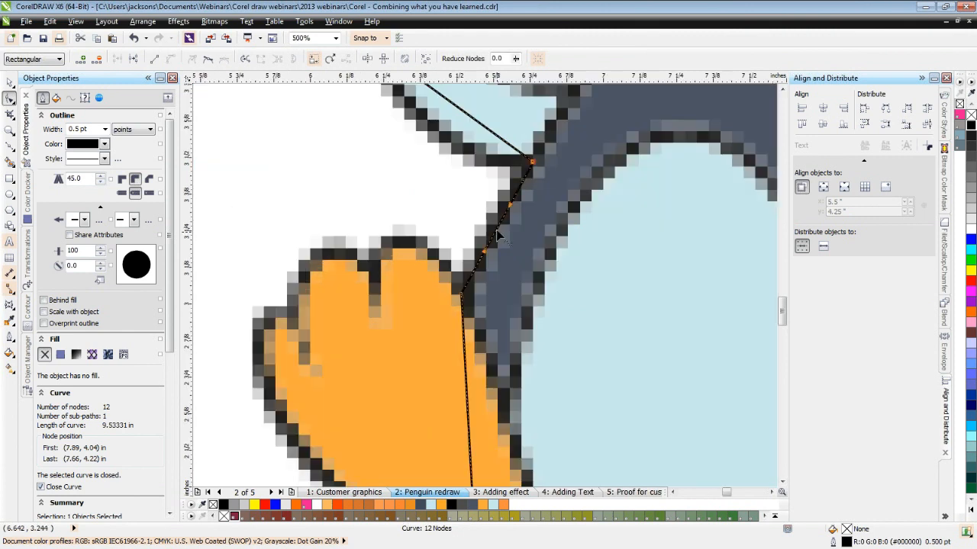
{"action": "left_click_drag", "start_coordinate": [497, 232], "coordinate": [489, 225]}
{"action": "left_click", "coordinate": [462, 294]}
{"action": "left_click_drag", "start_coordinate": [462, 296], "coordinate": [466, 305]}
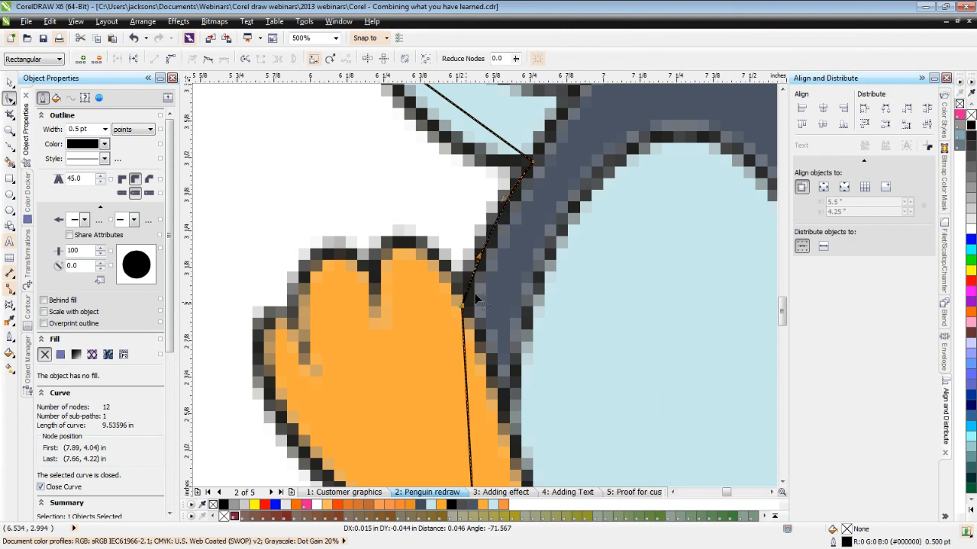
{"action": "left_click_drag", "start_coordinate": [482, 262], "coordinate": [477, 260]}
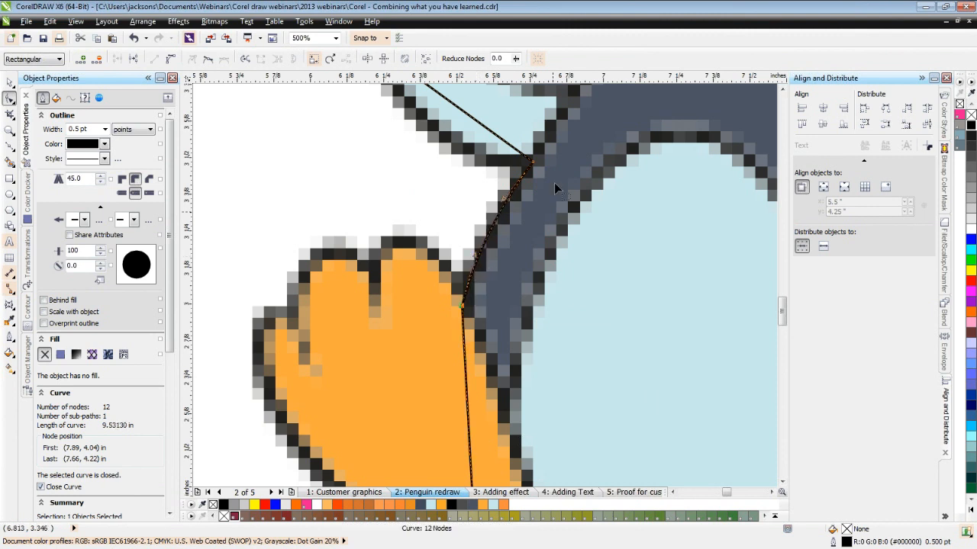
Convert the left flipper's lower-edge segment to a curve and bend it outward to follow the bitmap edge.
{"action": "left_click", "coordinate": [782, 93]}
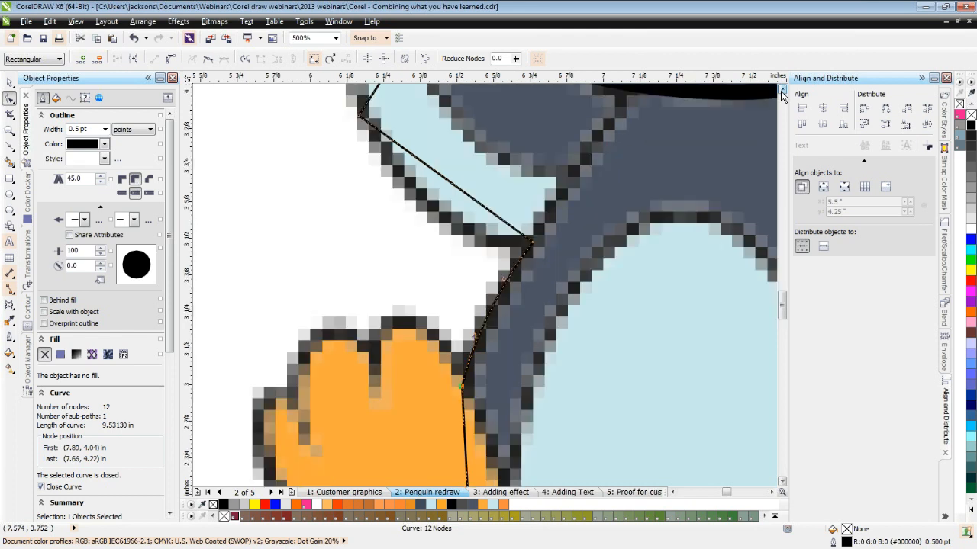
{"action": "left_click", "coordinate": [782, 92]}
{"action": "right_click", "coordinate": [437, 214]}
{"action": "left_click", "coordinate": [473, 265]}
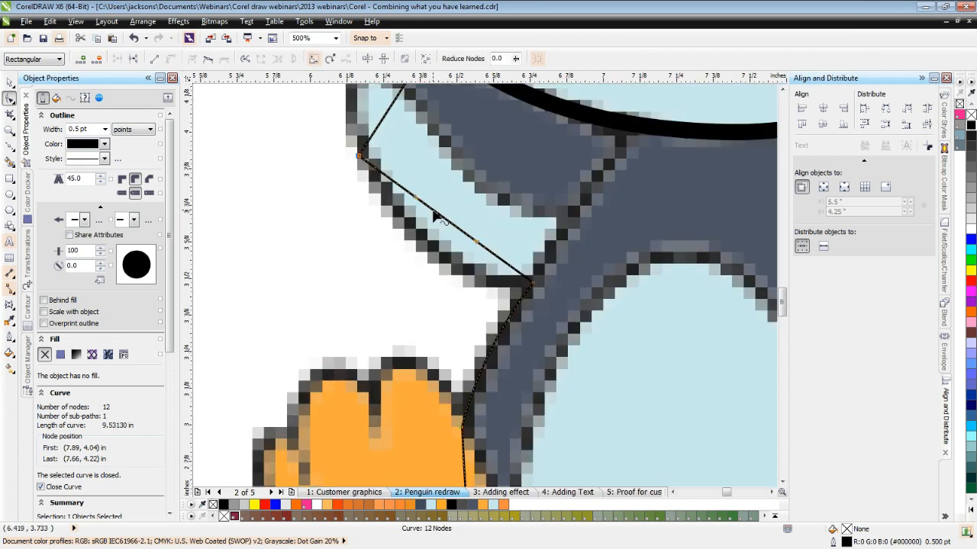
{"action": "left_click_drag", "start_coordinate": [434, 212], "coordinate": [427, 242]}
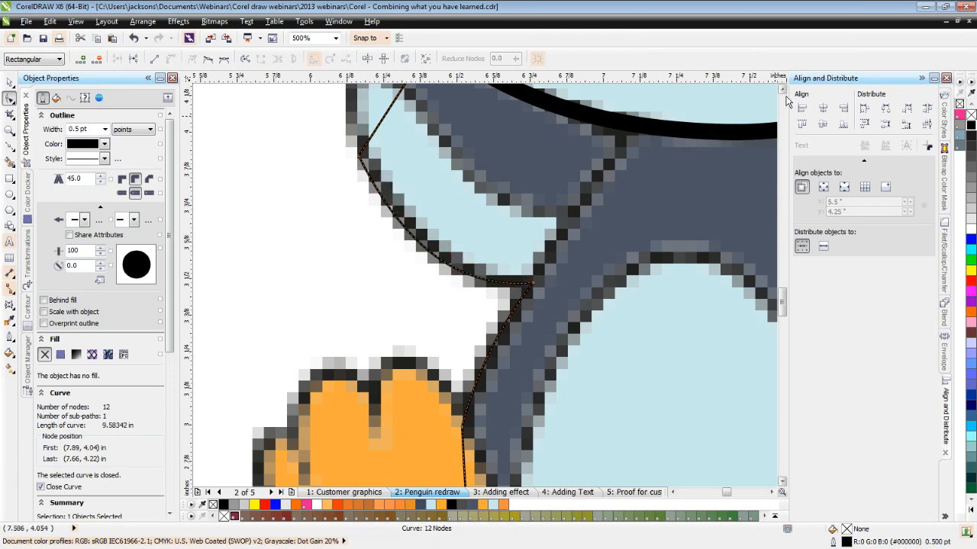
Bend the remaining straight segment around the left flipper's tip and replace the corner node on its outer edge for a smooth contour.
{"action": "left_click", "coordinate": [782, 90]}
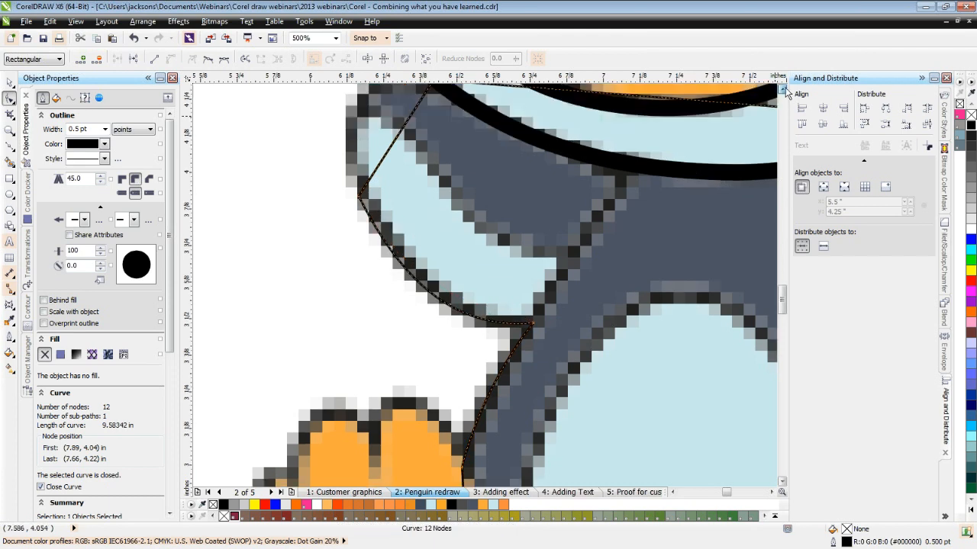
{"action": "left_click", "coordinate": [784, 90]}
{"action": "left_click", "coordinate": [396, 263]}
{"action": "left_click", "coordinate": [399, 255]}
{"action": "left_click_drag", "start_coordinate": [400, 255], "coordinate": [364, 222]}
{"action": "double_click", "coordinate": [369, 336]}
{"action": "key", "text": "Delete"}
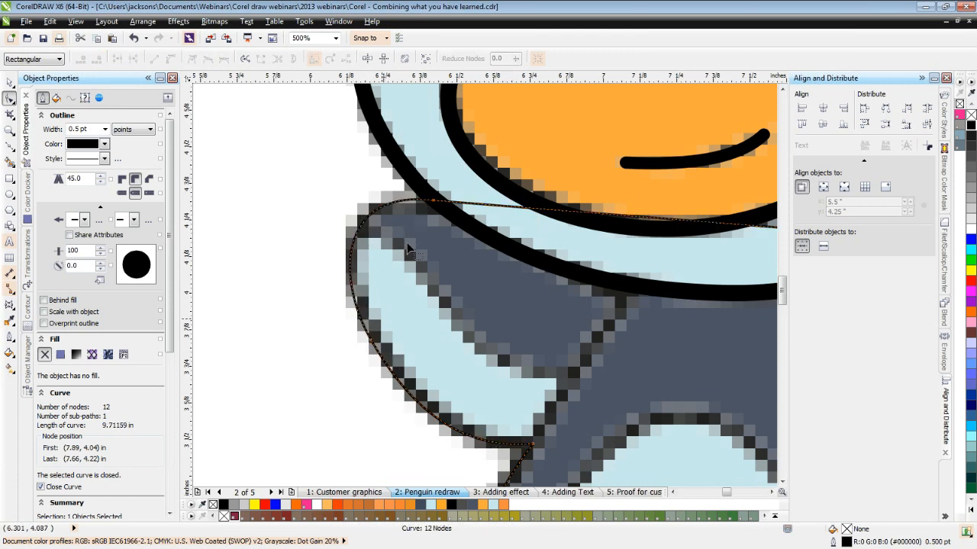
Set the body outline to a red 4 pt line and check the traced shape against the bitmap penguin.
{"action": "scroll", "coordinate": [676, 346], "scroll_direction": "down", "scroll_amount": 1}
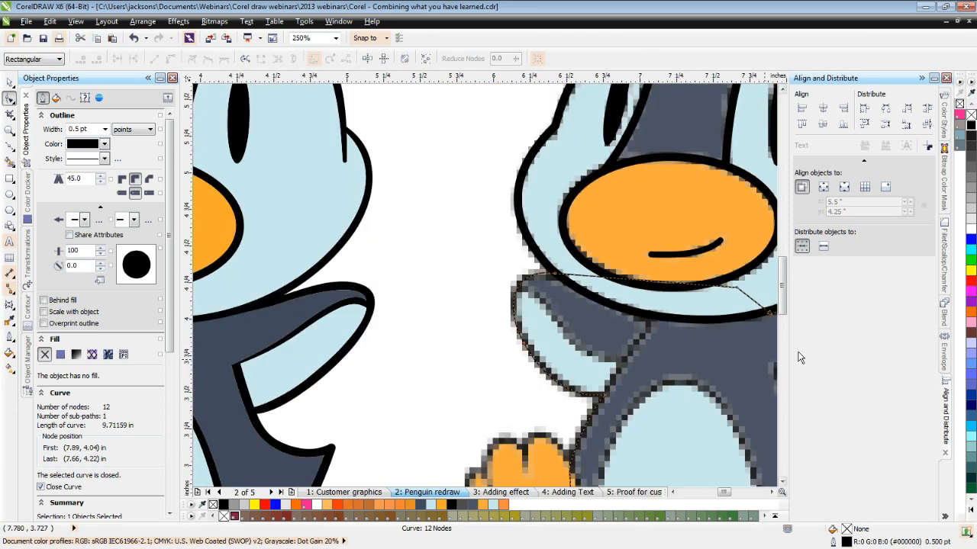
{"action": "key", "text": "F3"}
{"action": "left_click", "coordinate": [772, 493]}
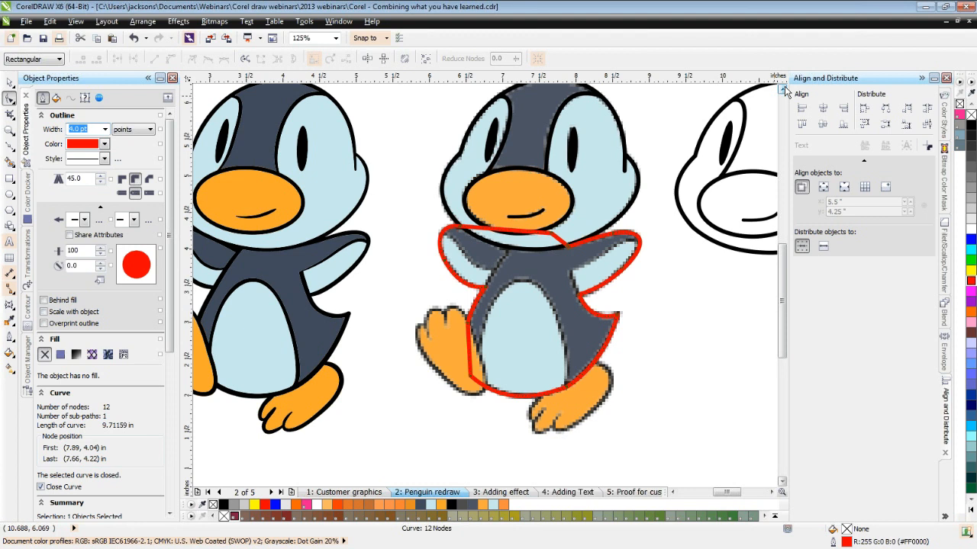
{"action": "left_click", "coordinate": [783, 89]}
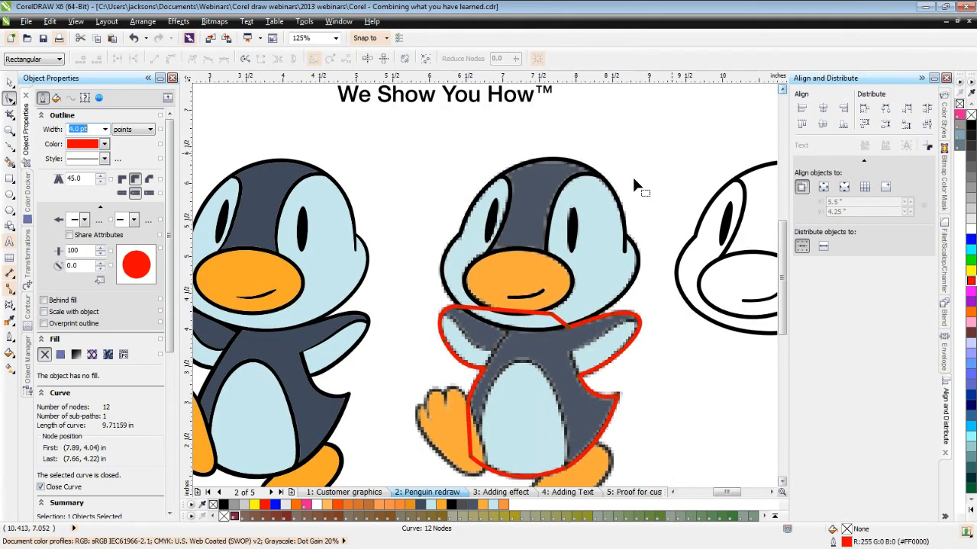
{"action": "scroll", "coordinate": [527, 314], "scroll_direction": "up", "scroll_amount": 1}
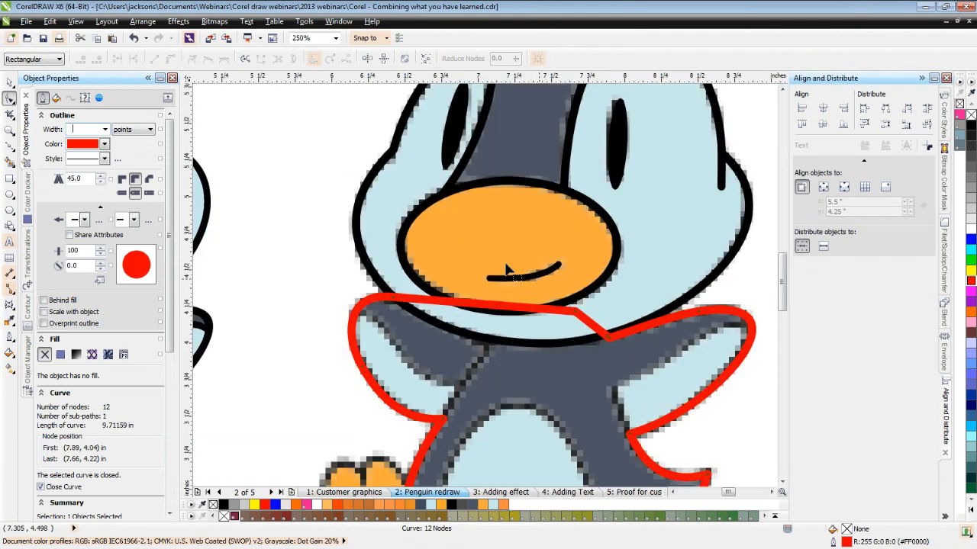
{"action": "key", "text": "space"}
{"action": "left_click", "coordinate": [440, 129], "text": "shift"}
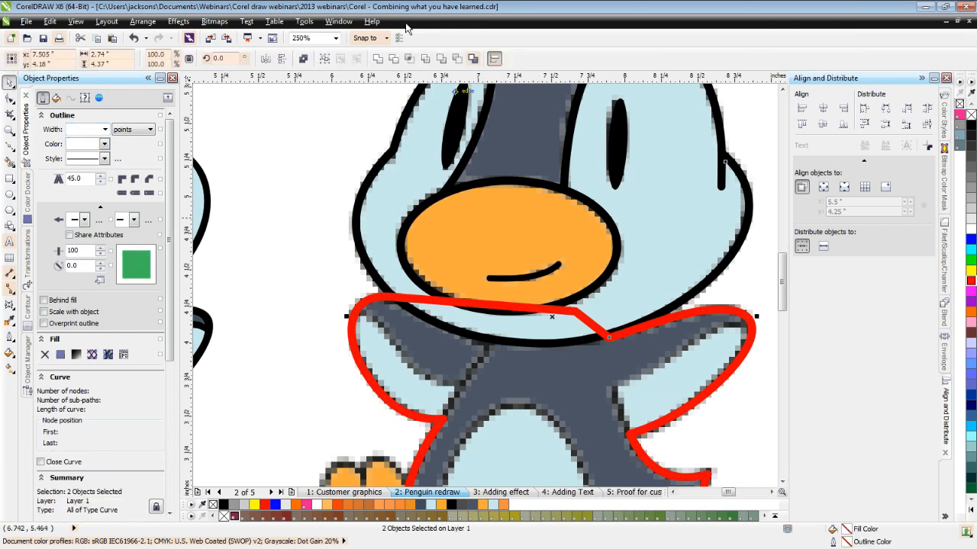
{"action": "key", "text": "ctrl+v"}
{"action": "key", "text": "Delete"}
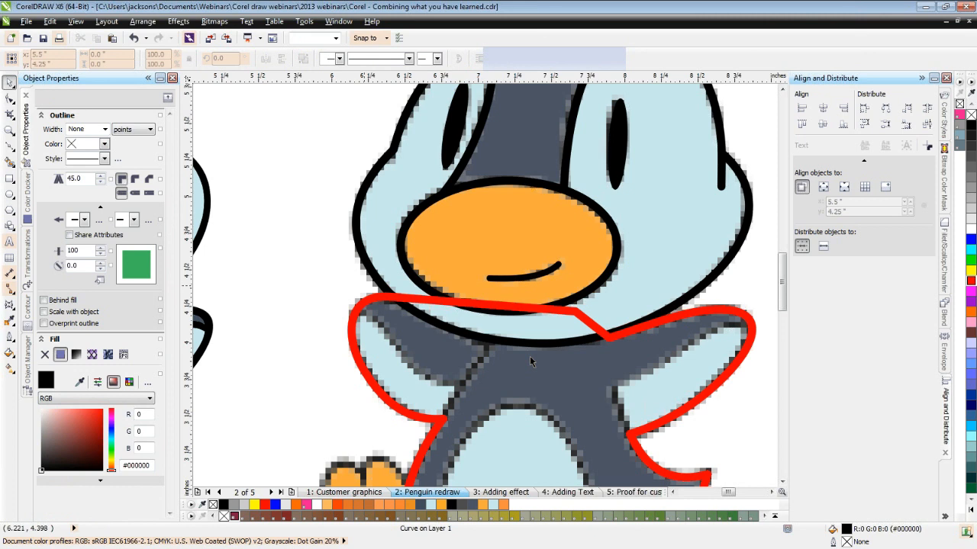
Reorder the red body outline so that it sits behind the black head line art.
{"action": "left_click", "coordinate": [378, 297]}
{"action": "left_click", "coordinate": [141, 21]}
{"action": "mouse_move", "coordinate": [175, 87]}
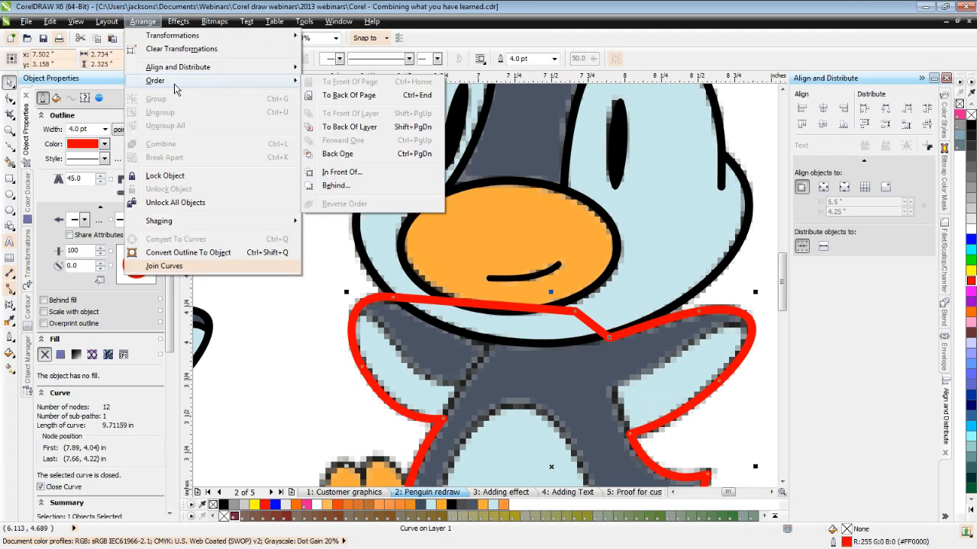
{"action": "left_click", "coordinate": [335, 186]}
{"action": "left_click", "coordinate": [359, 219]}
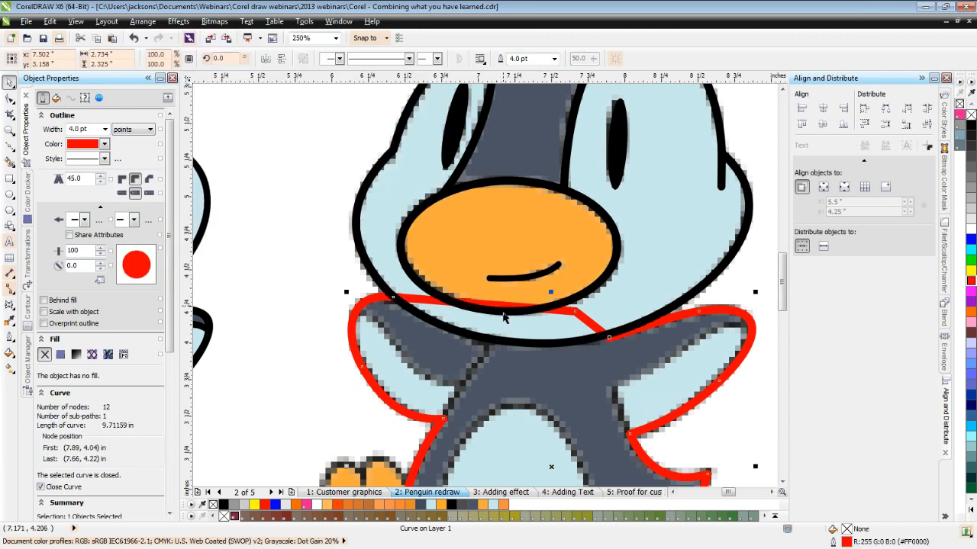
Move the body outline's top node down inside the chin line and bend the long neck segment to follow the chin.
{"action": "left_click", "coordinate": [10, 100]}
{"action": "left_click", "coordinate": [575, 313]}
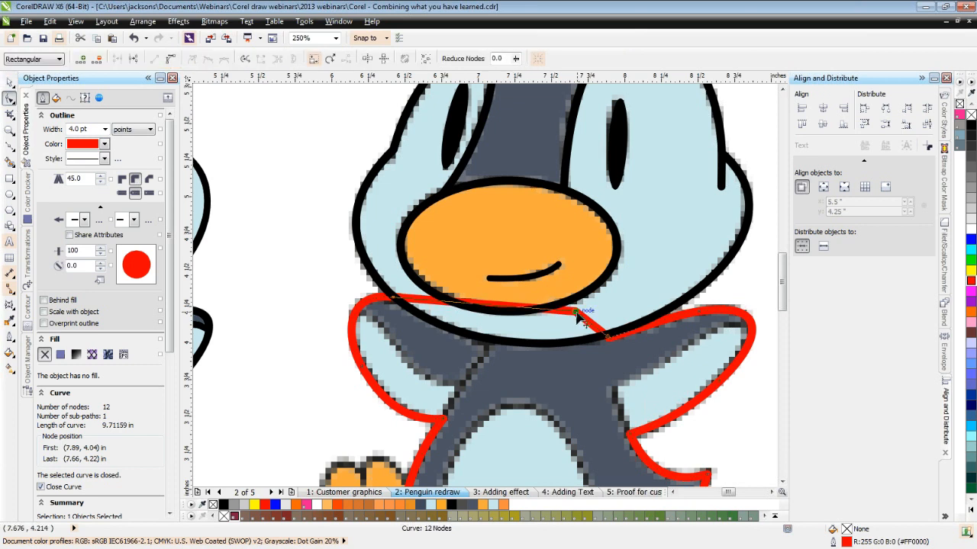
{"action": "left_click_drag", "start_coordinate": [576, 314], "coordinate": [570, 325]}
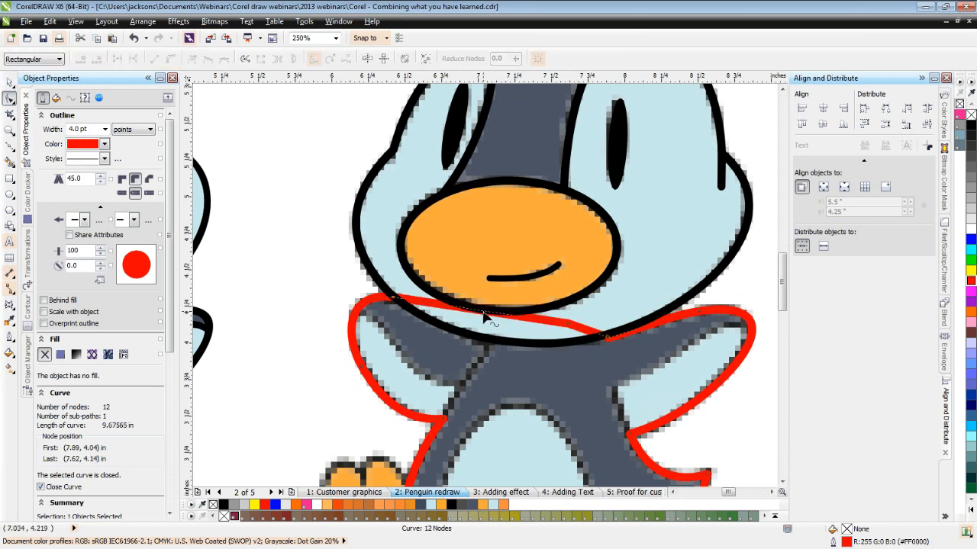
{"action": "right_click", "coordinate": [483, 313]}
{"action": "left_click", "coordinate": [483, 312]}
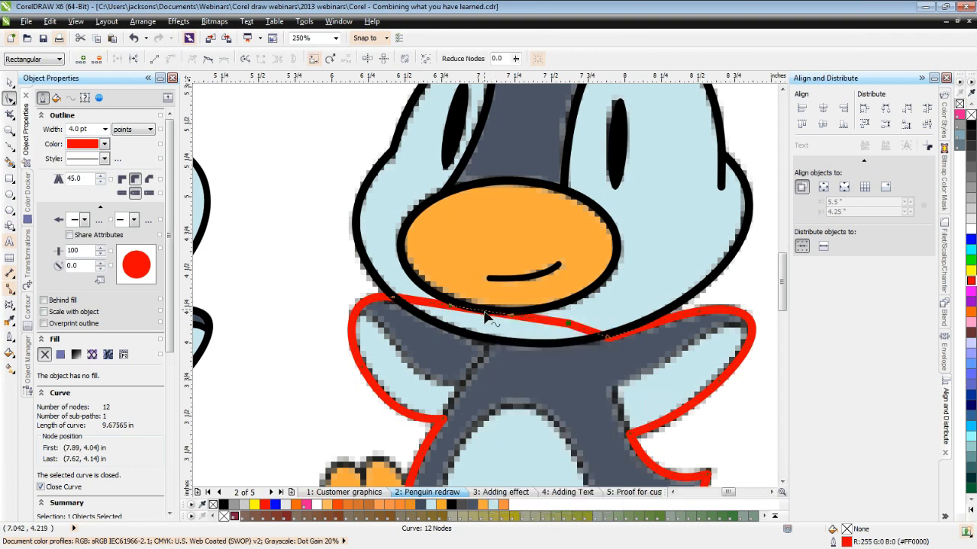
{"action": "left_click_drag", "start_coordinate": [486, 316], "coordinate": [481, 325]}
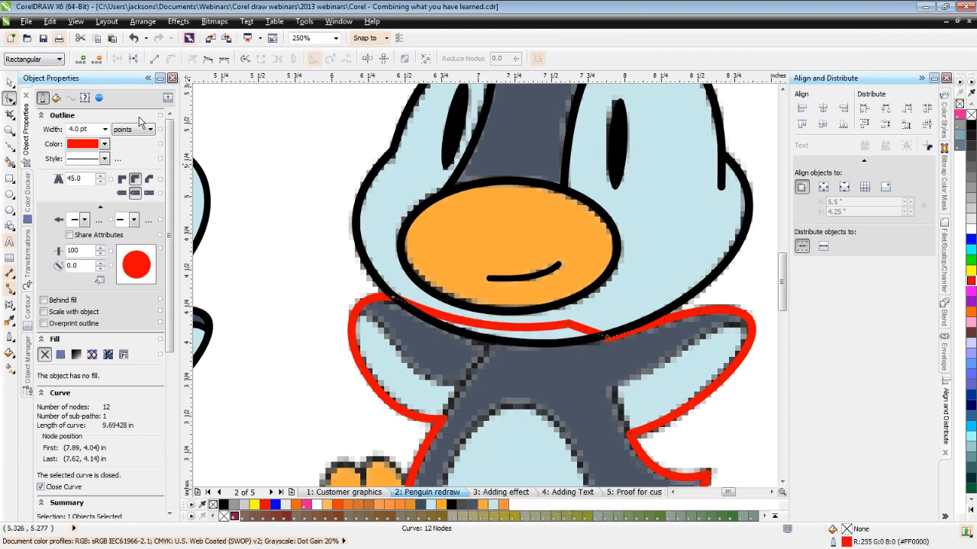
Move the whole red body outline down about 0.33 inches, clear of the head line art.
{"action": "left_click", "coordinate": [10, 82]}
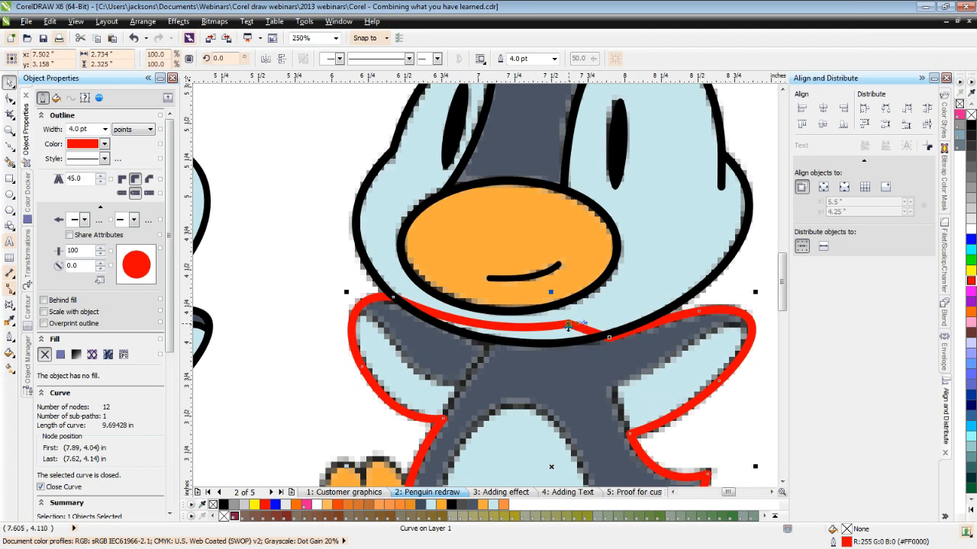
{"action": "left_click", "coordinate": [400, 137]}
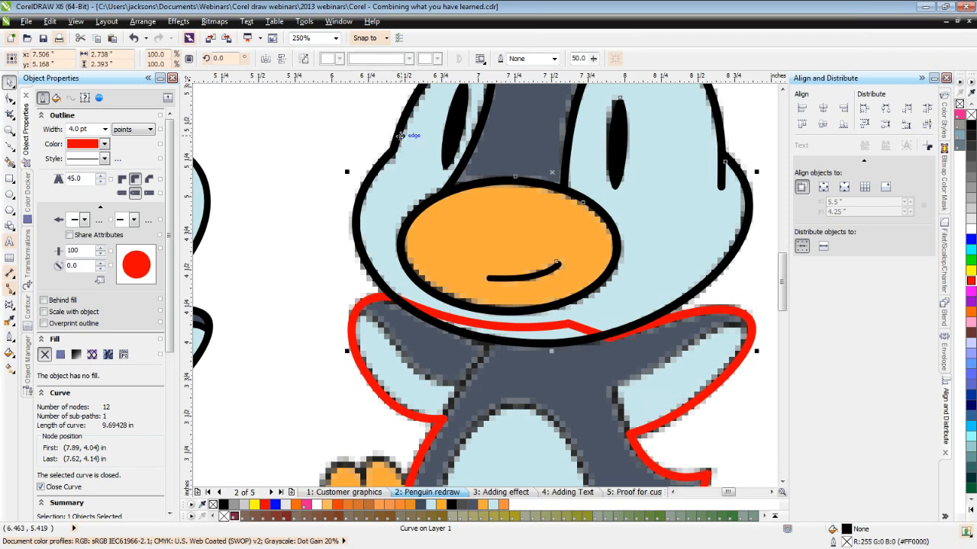
{"action": "left_click", "coordinate": [720, 389]}
{"action": "left_click_drag", "start_coordinate": [721, 393], "coordinate": [714, 429]}
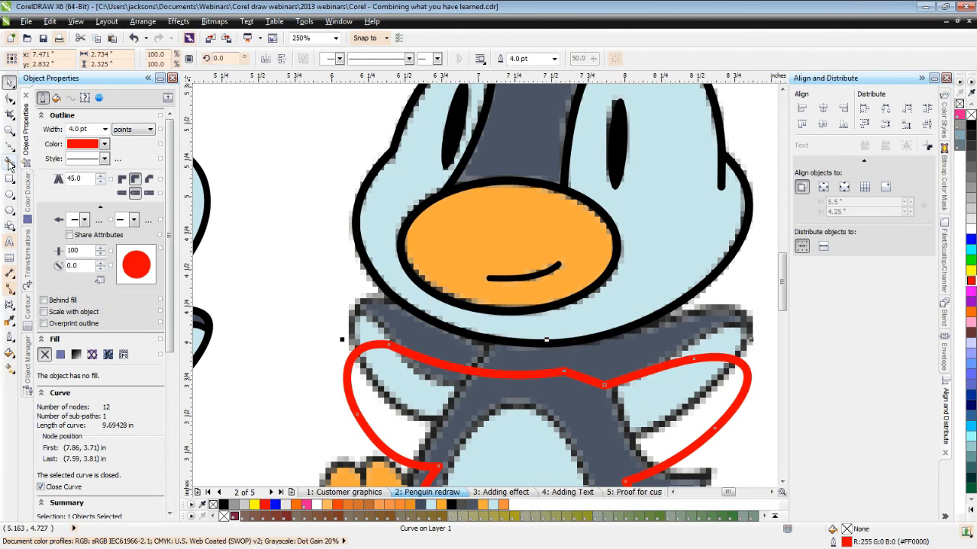
Smart Fill the face area inside the head line art with C:40 M:20 Y:0 K:40 blue and no outline.
{"action": "left_click", "coordinate": [10, 162]}
{"action": "left_click", "coordinate": [97, 61]}
{"action": "left_click", "coordinate": [69, 87]}
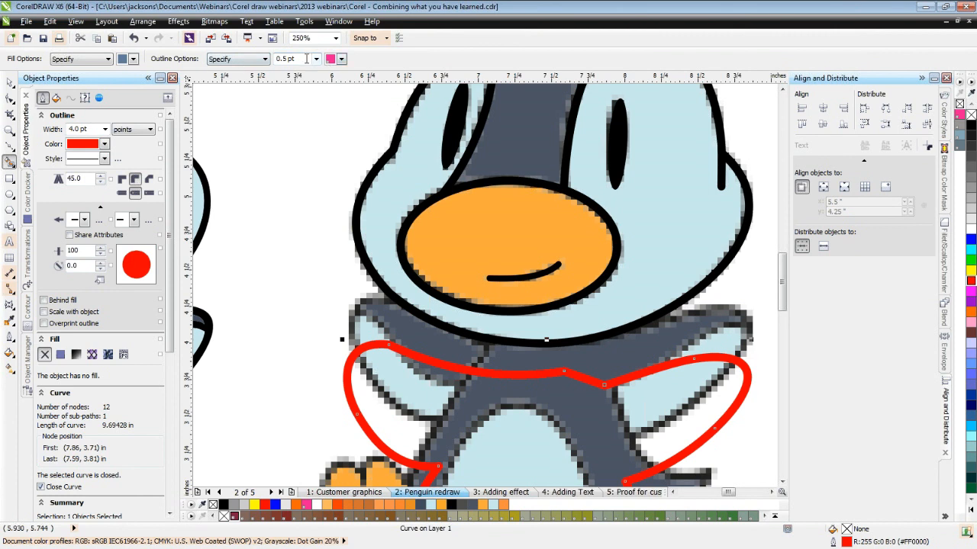
{"action": "left_click", "coordinate": [265, 59]}
{"action": "left_click", "coordinate": [221, 84]}
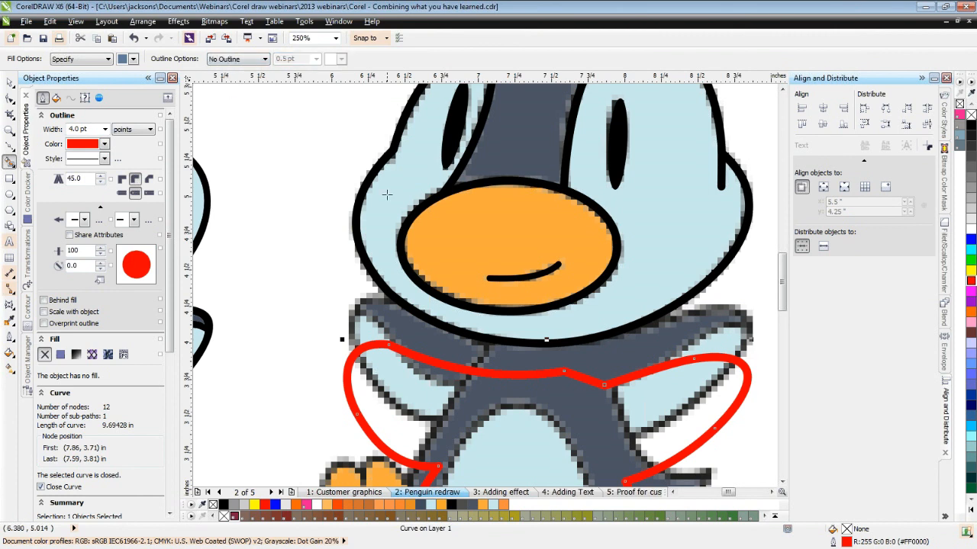
{"action": "left_click", "coordinate": [387, 196]}
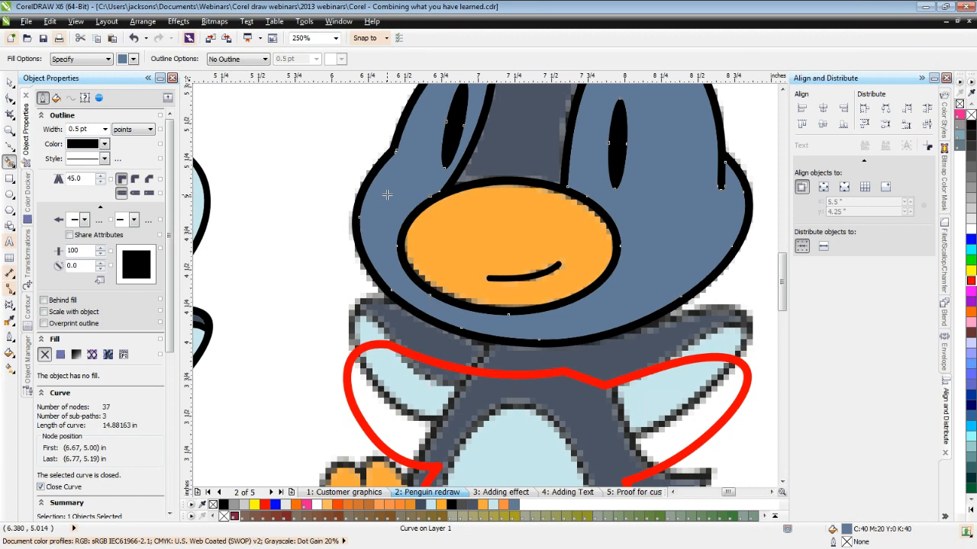
Nudge the body outline back up beneath the filled head and color its line black.
{"action": "left_click", "coordinate": [10, 81]}
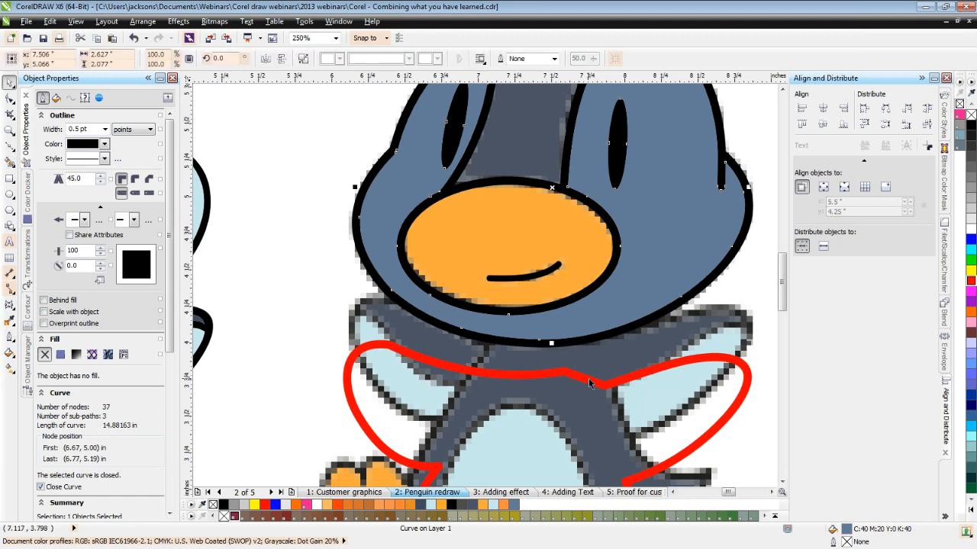
{"action": "left_click", "coordinate": [582, 376]}
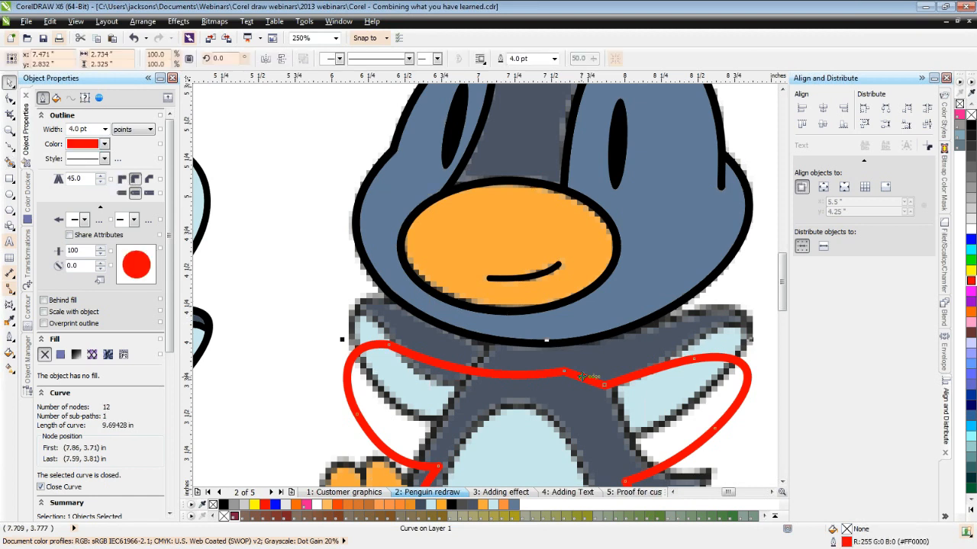
{"action": "key", "text": "Up"}
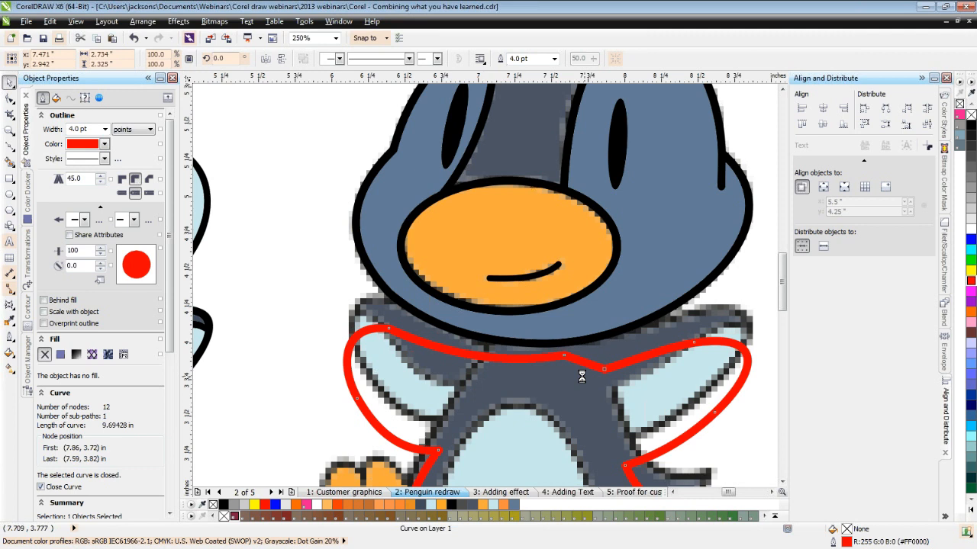
{"action": "key", "text": "Up"}
{"action": "key", "text": "Up"}
{"action": "key", "text": "Up"}
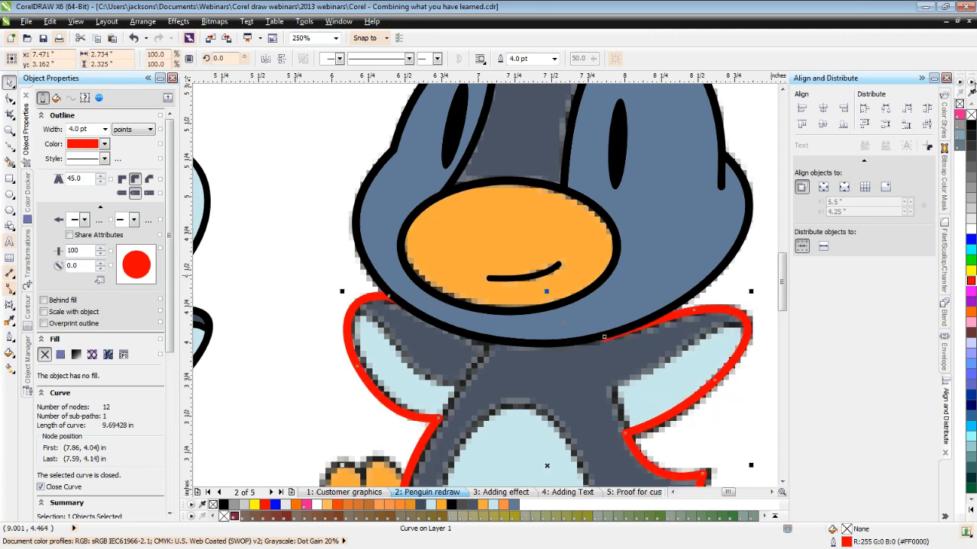
{"action": "right_click", "coordinate": [971, 125]}
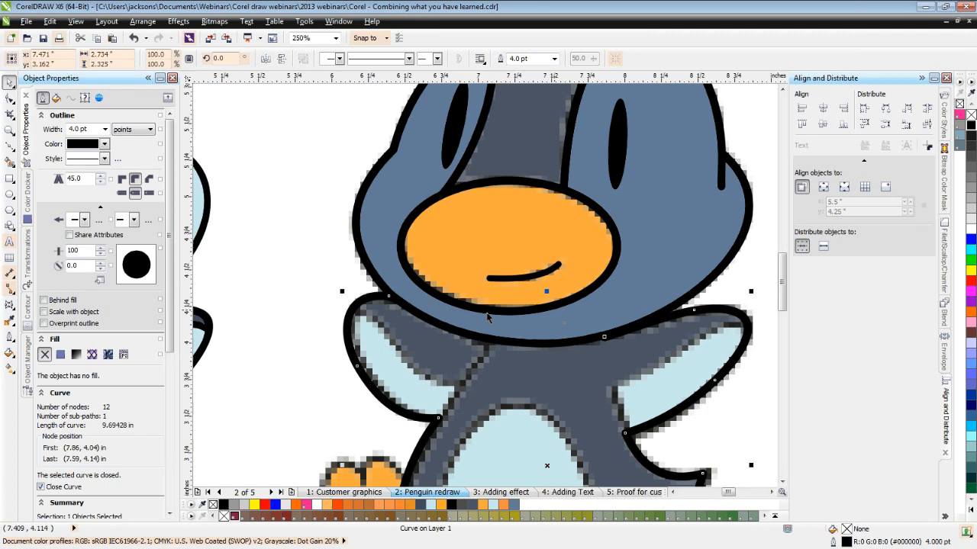
Show the drawing in wireframe and nudge the body outline right to line up with the bitmap penguin.
{"action": "left_click", "coordinate": [594, 311]}
{"action": "key", "text": "shift+F9"}
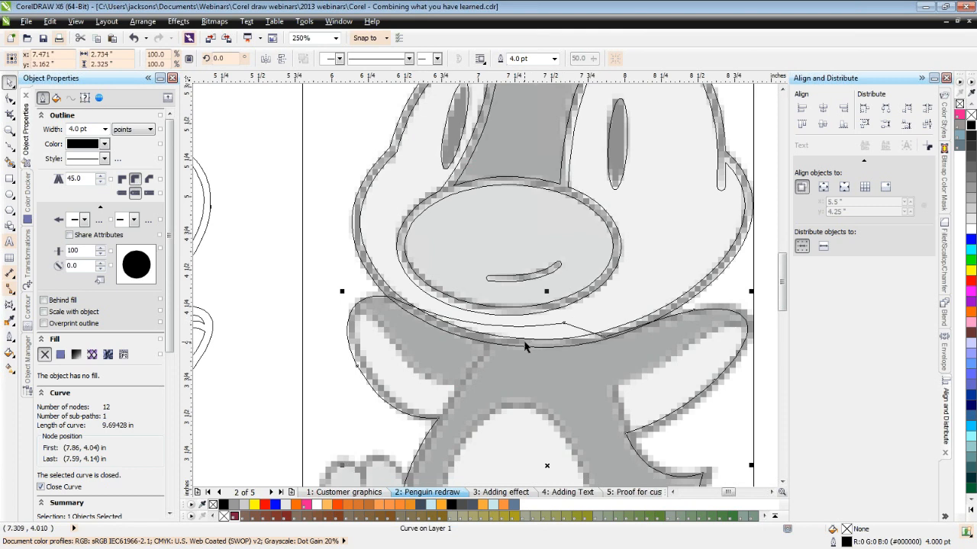
{"action": "key", "text": "Right"}
{"action": "key", "text": "Right"}
{"action": "key", "text": "Right"}
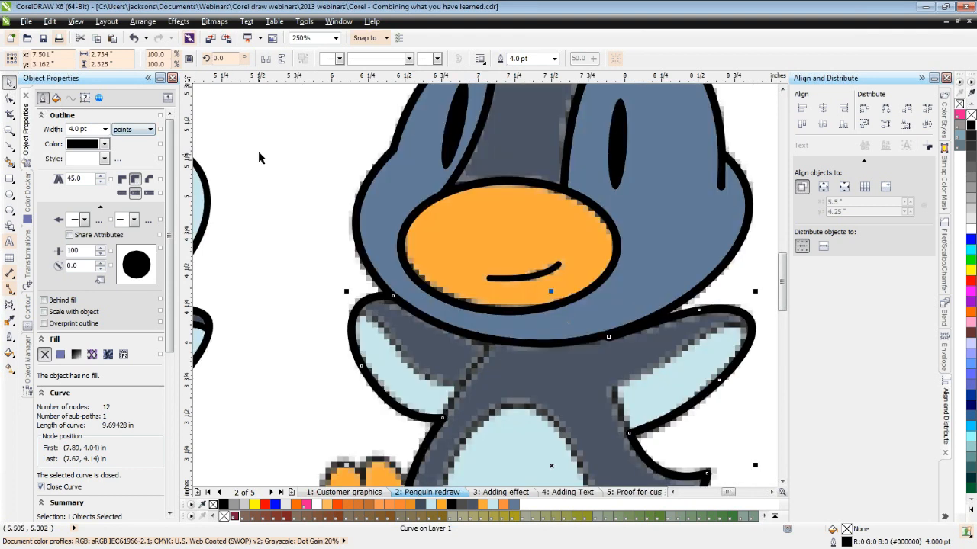
Delete the blue face fill and set the body outline's line color back to red.
{"action": "left_click", "coordinate": [260, 156]}
{"action": "left_click", "coordinate": [393, 196]}
{"action": "left_click", "coordinate": [734, 309]}
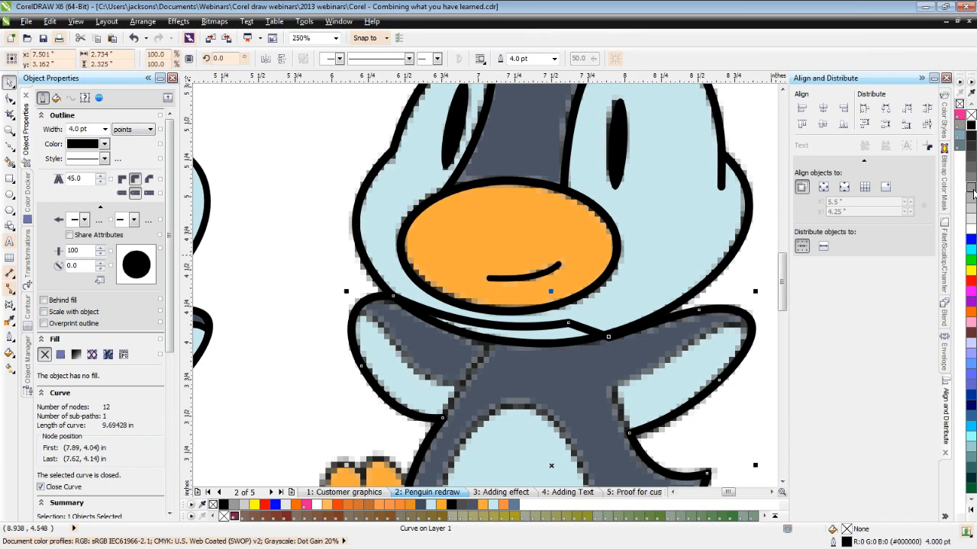
{"action": "right_click", "coordinate": [970, 281]}
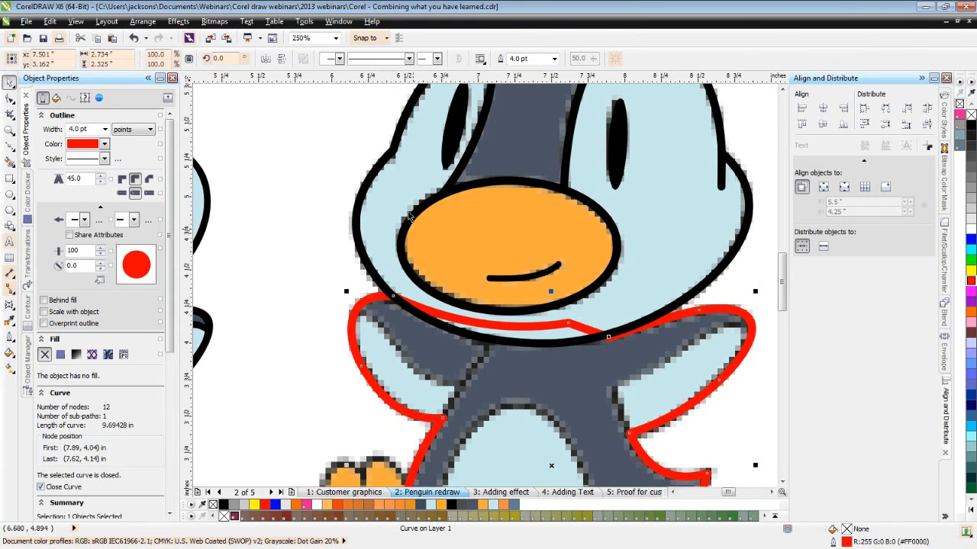
Try intersecting the red body outline with the black head line art.
{"action": "left_click", "coordinate": [358, 199], "text": "shift"}
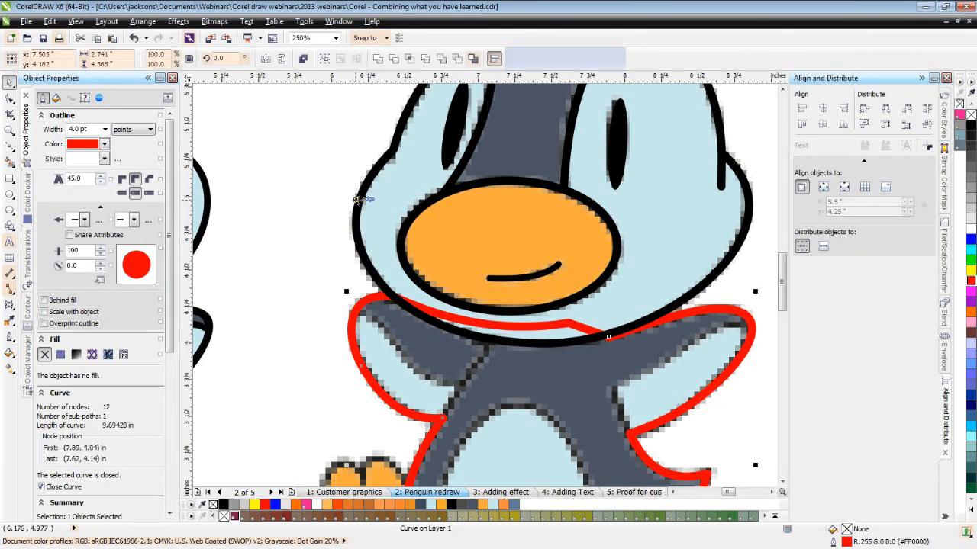
{"action": "left_click", "coordinate": [416, 59]}
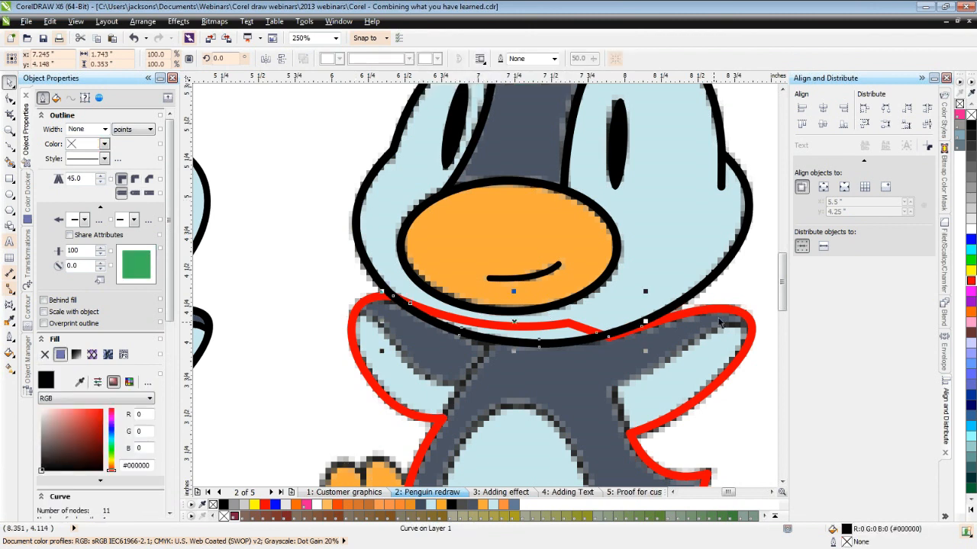
{"action": "left_click", "coordinate": [580, 331]}
{"action": "left_click", "coordinate": [580, 330]}
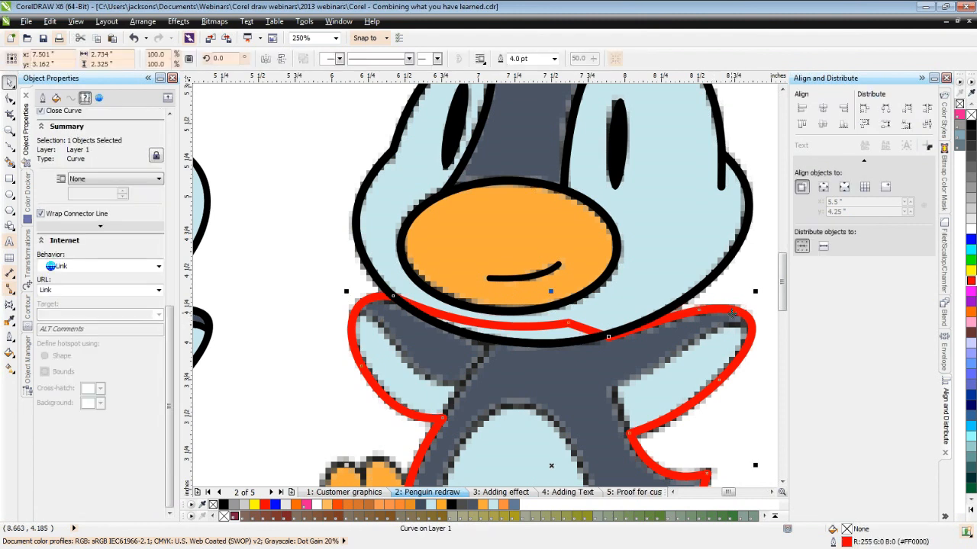
Convert the red body outline to an object and select it together with the black head line art.
{"action": "left_click", "coordinate": [143, 21]}
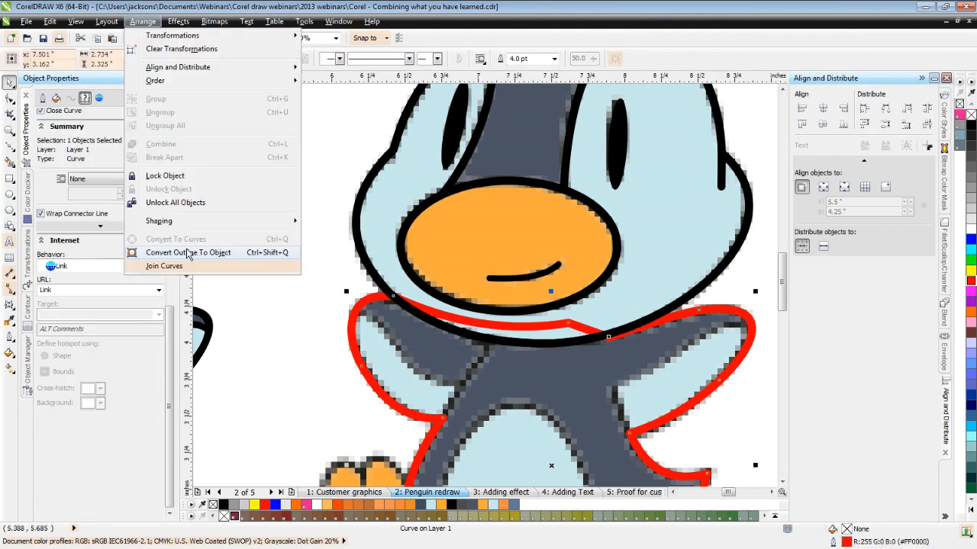
{"action": "left_click", "coordinate": [229, 259]}
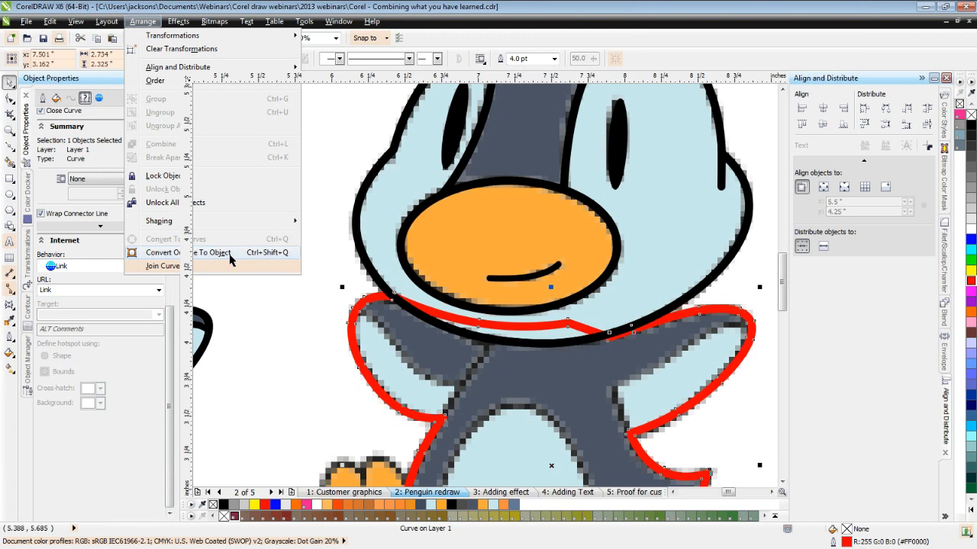
{"action": "left_click", "coordinate": [307, 268]}
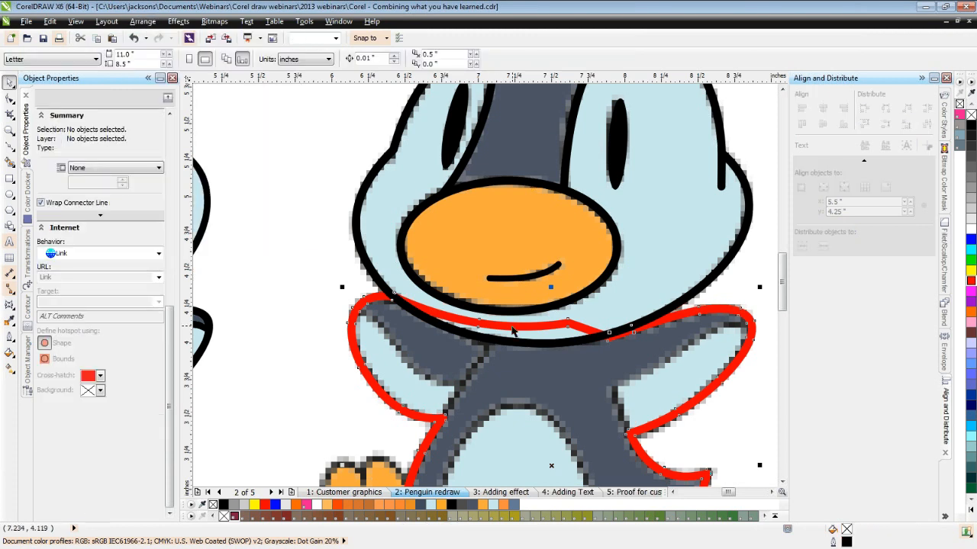
{"action": "left_click", "coordinate": [374, 175], "text": "shift"}
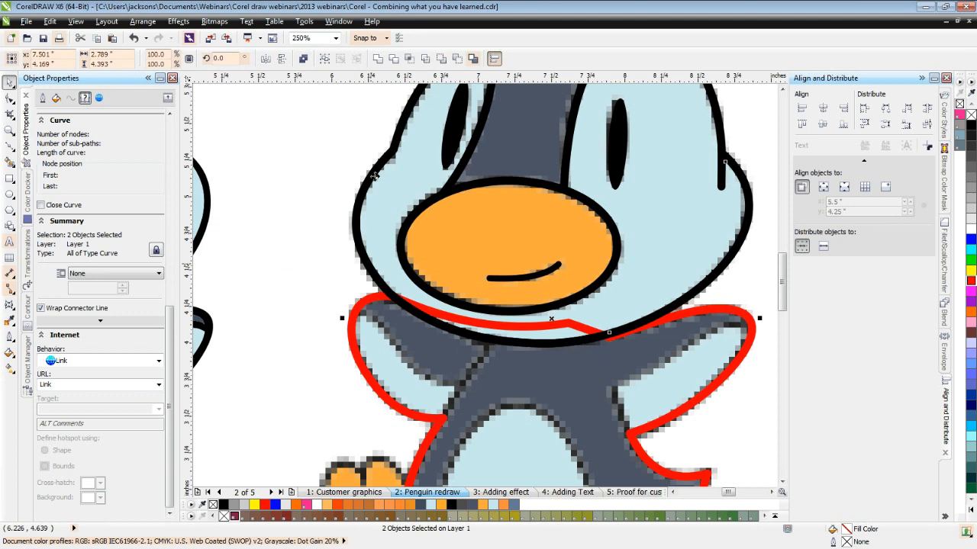
{"action": "left_click", "coordinate": [283, 219]}
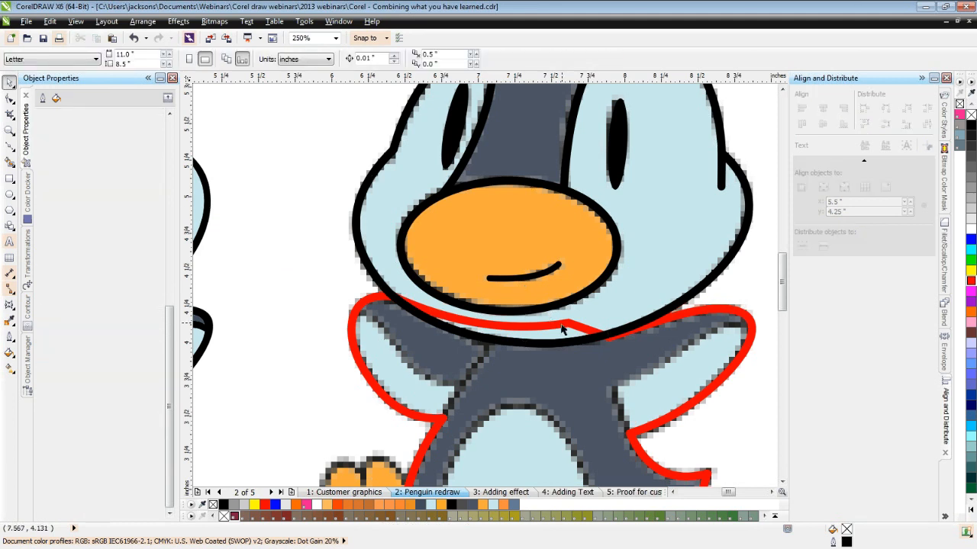
{"action": "left_click_drag", "start_coordinate": [562, 328], "coordinate": [446, 270]}
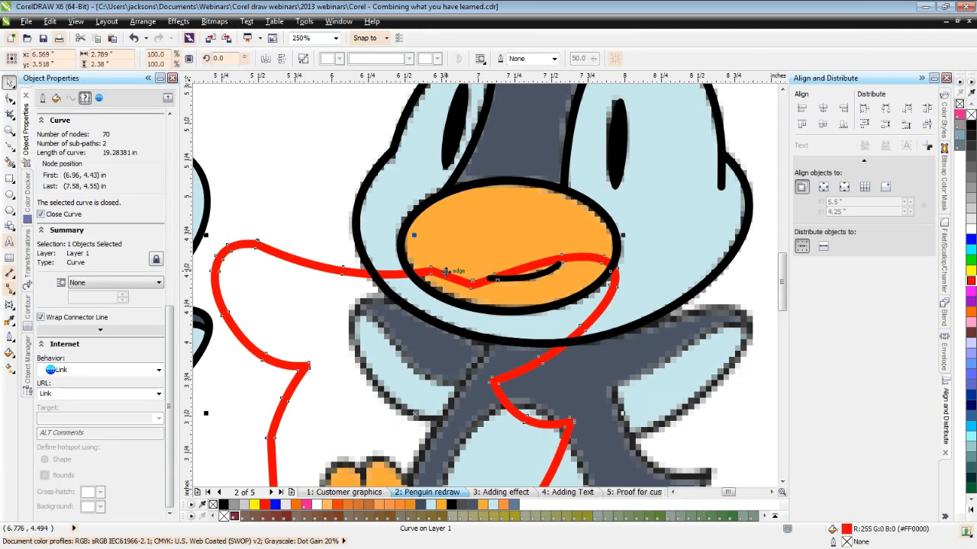
{"action": "key", "text": "ctrl+z"}
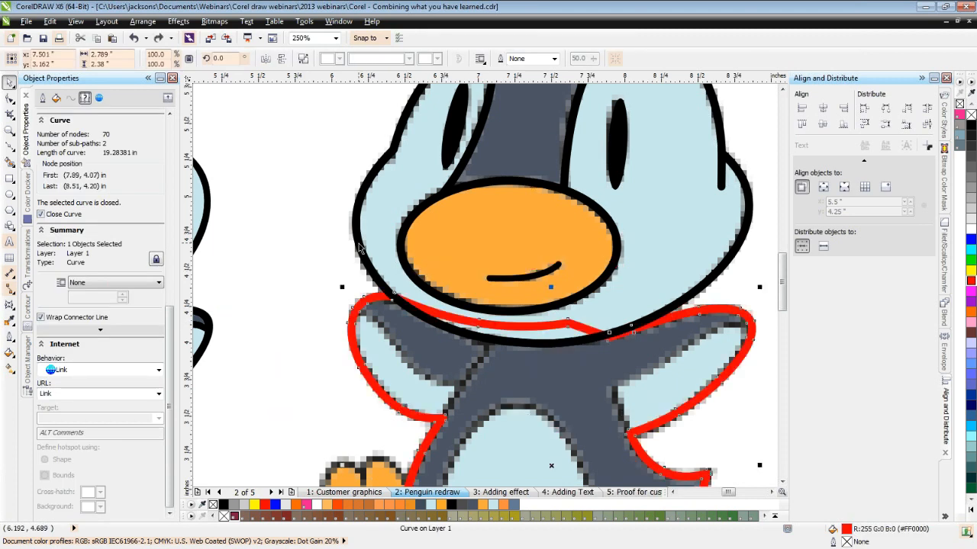
Simplify the red body outline against the black head outline so the overlap at the chin is cut out.
{"action": "left_click", "coordinate": [359, 247], "text": "shift"}
{"action": "left_click", "coordinate": [424, 64]}
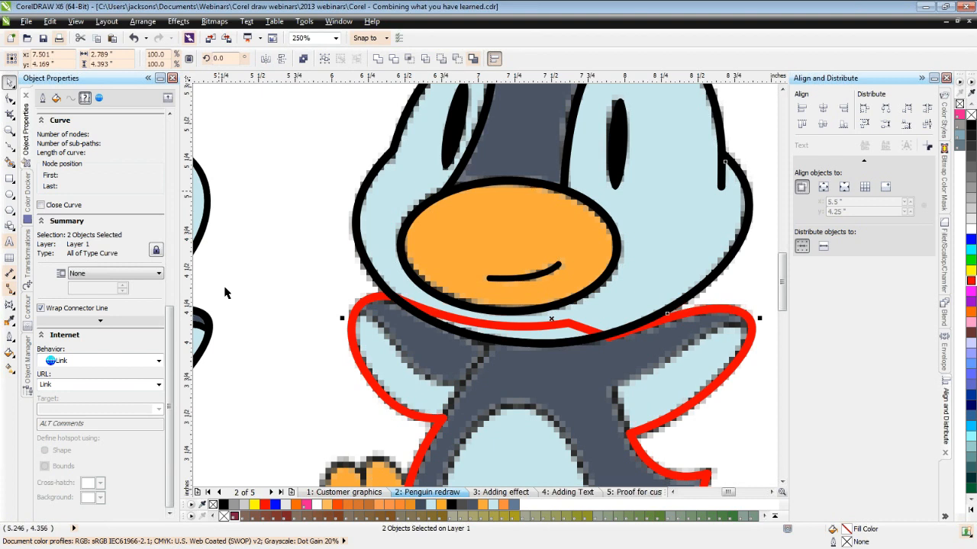
{"action": "left_click", "coordinate": [539, 323]}
{"action": "left_click_drag", "start_coordinate": [539, 323], "coordinate": [547, 303]}
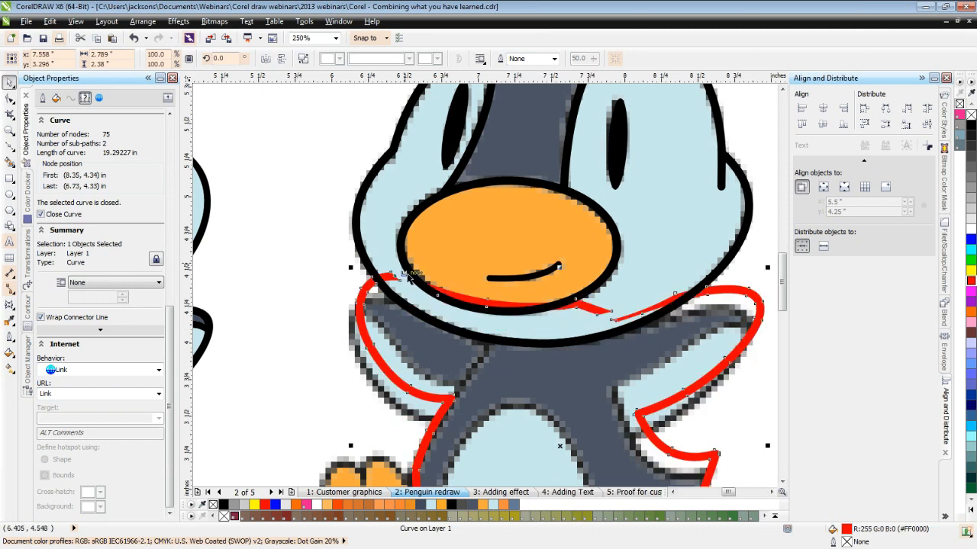
{"action": "key", "text": "ctrl+z"}
Break the red body curve apart and delete the leftover piece above the chin line.
{"action": "right_click", "coordinate": [564, 327]}
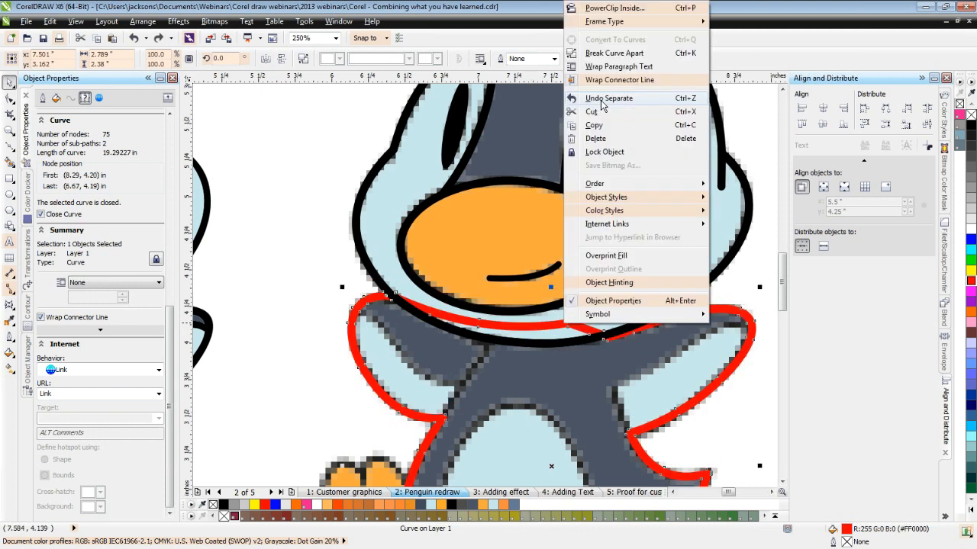
{"action": "left_click", "coordinate": [603, 98]}
{"action": "left_click", "coordinate": [303, 220]}
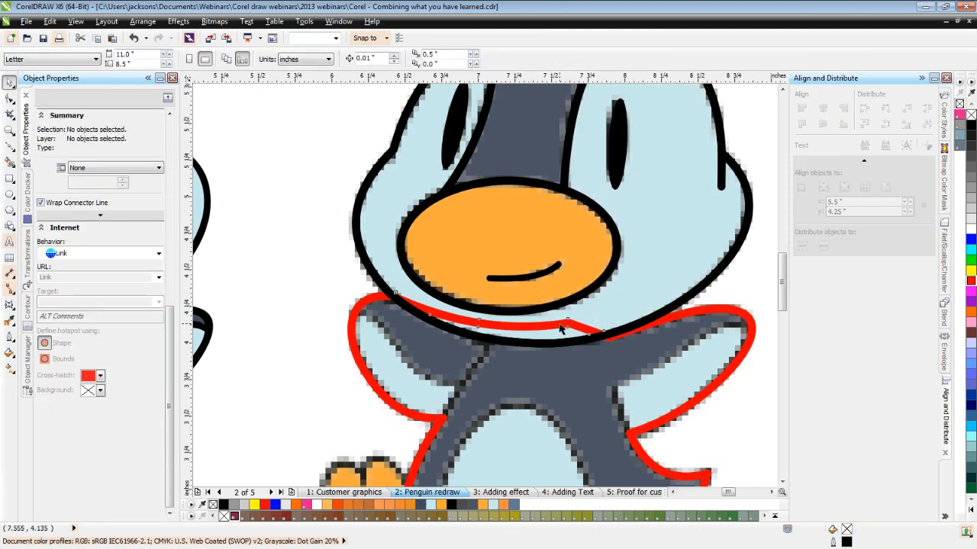
{"action": "left_click", "coordinate": [561, 328]}
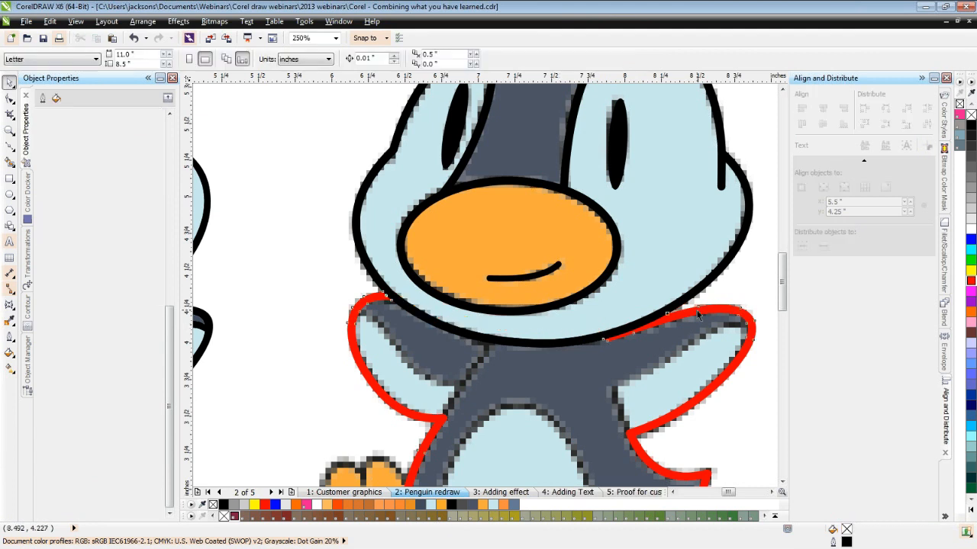
Weld the red body outline and the black head outline into one shape.
{"action": "left_click", "coordinate": [697, 311]}
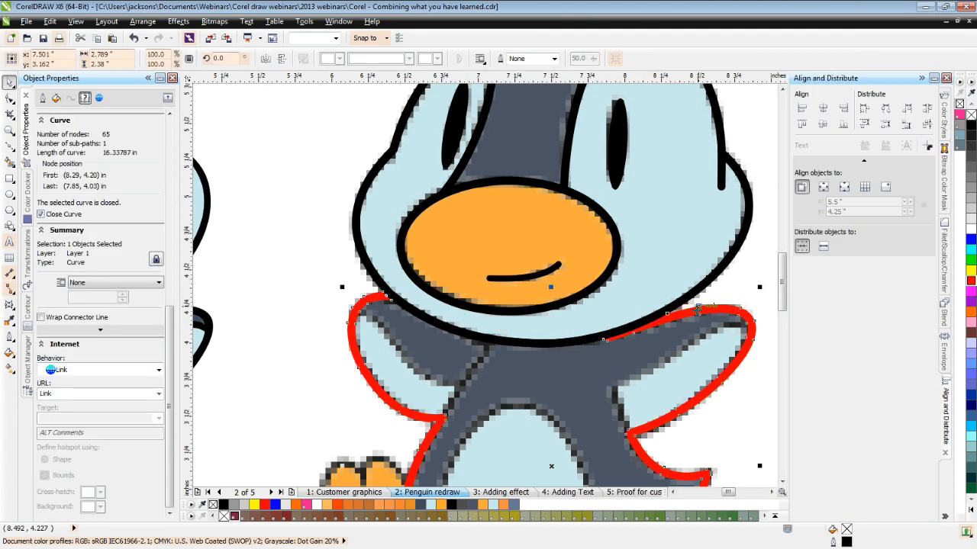
{"action": "left_click", "coordinate": [704, 283], "text": "shift"}
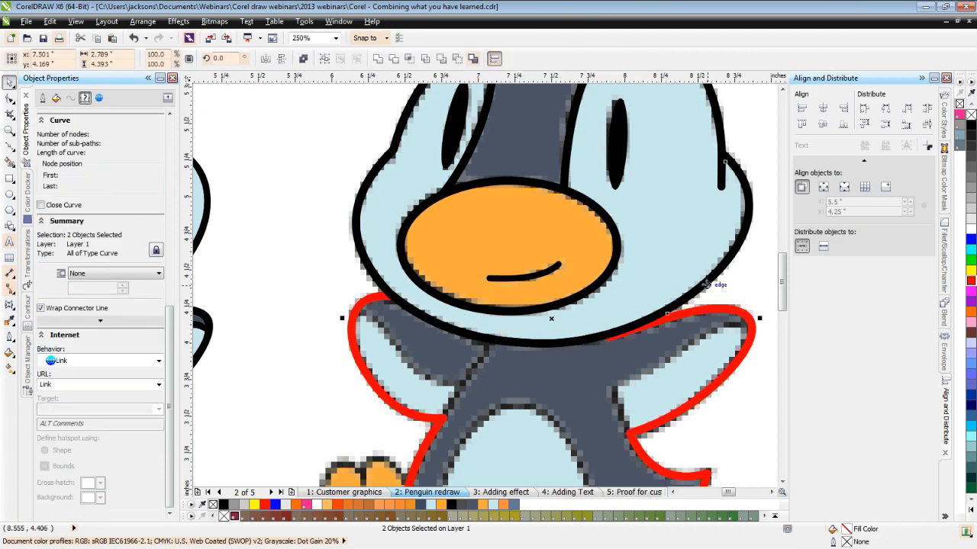
{"action": "left_click", "coordinate": [378, 60]}
{"action": "left_click", "coordinate": [326, 198]}
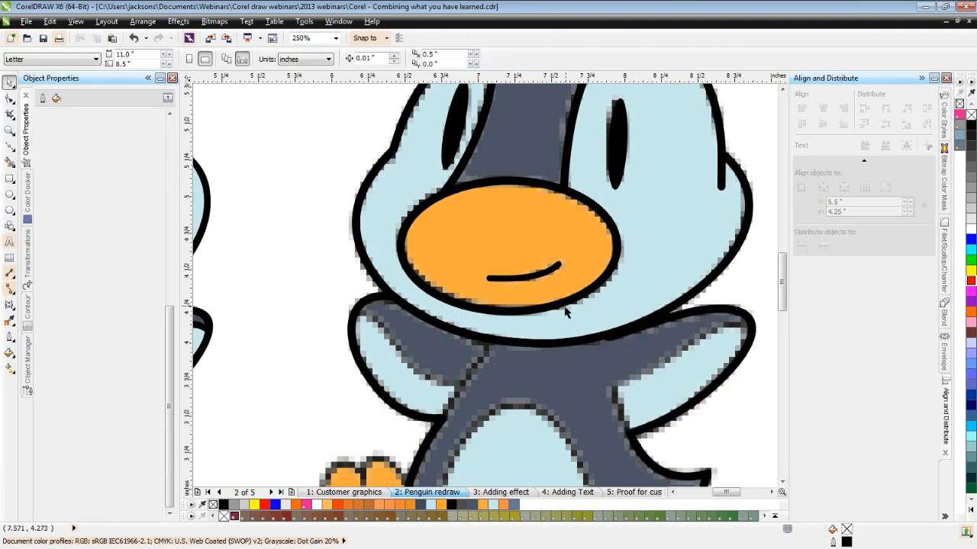
Delete the spare head outline drawing at the right edge of the page.
{"action": "scroll", "coordinate": [566, 313], "scroll_direction": "down", "scroll_amount": 1}
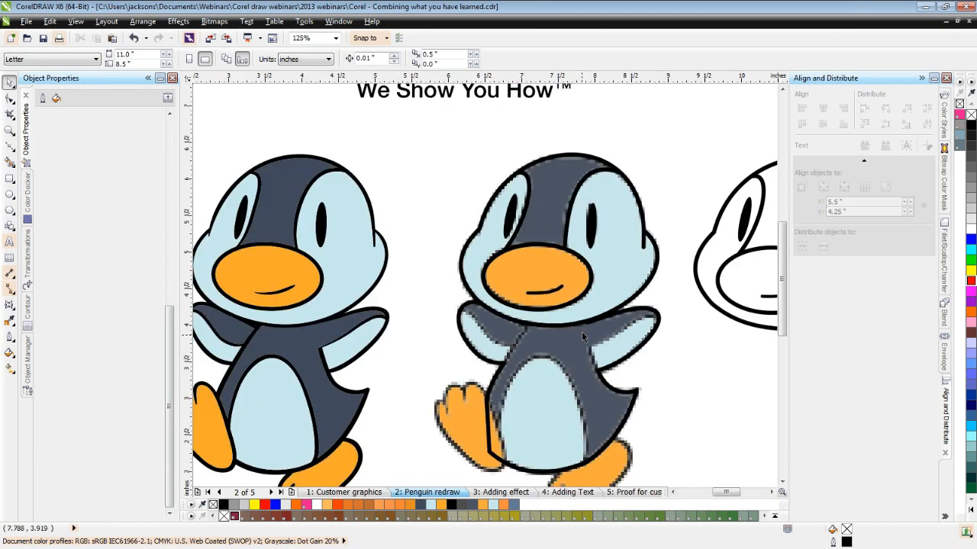
{"action": "scroll", "coordinate": [714, 365], "scroll_direction": "down", "scroll_amount": 1}
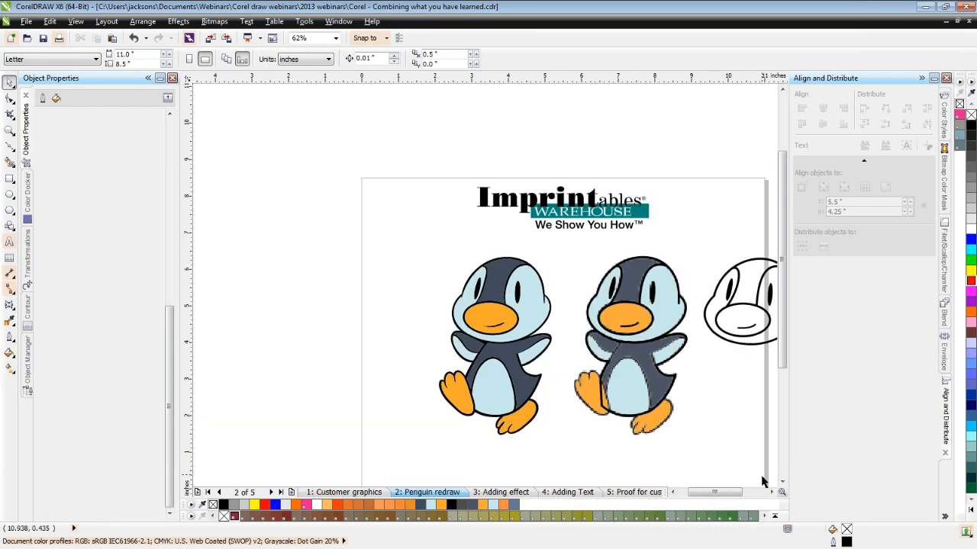
{"action": "left_click", "coordinate": [772, 492]}
{"action": "left_click_drag", "start_coordinate": [715, 377], "coordinate": [574, 246]}
{"action": "key", "text": "Delete"}
Place the traced head and body outlines on the white area to the right of the bitmap penguin.
{"action": "left_click_drag", "start_coordinate": [456, 246], "coordinate": [598, 429]}
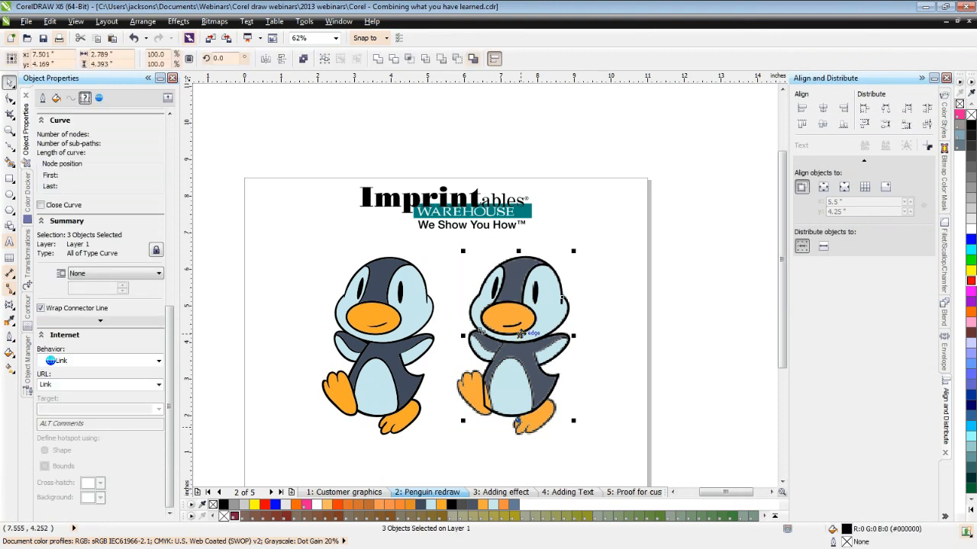
{"action": "left_click_drag", "start_coordinate": [520, 333], "coordinate": [642, 330]}
{"action": "left_click", "coordinate": [729, 281]}
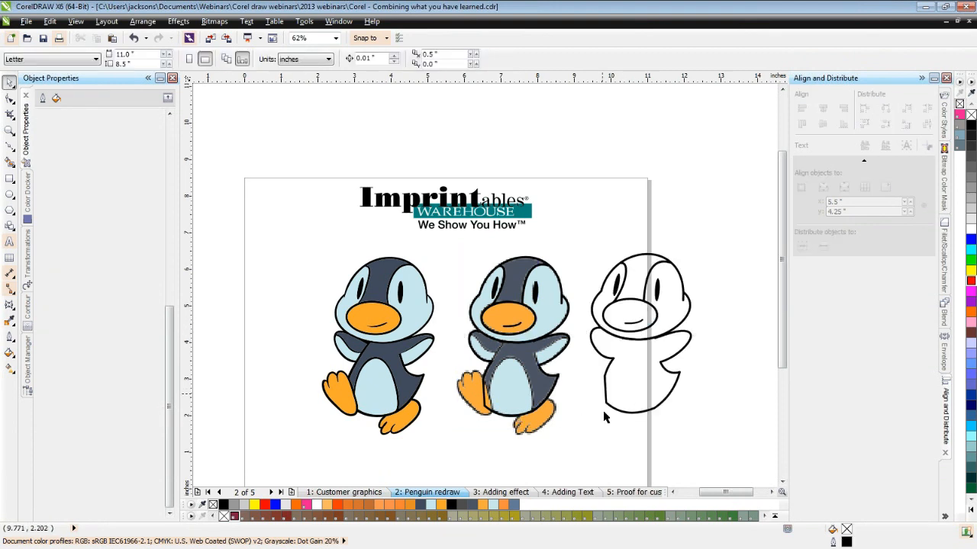
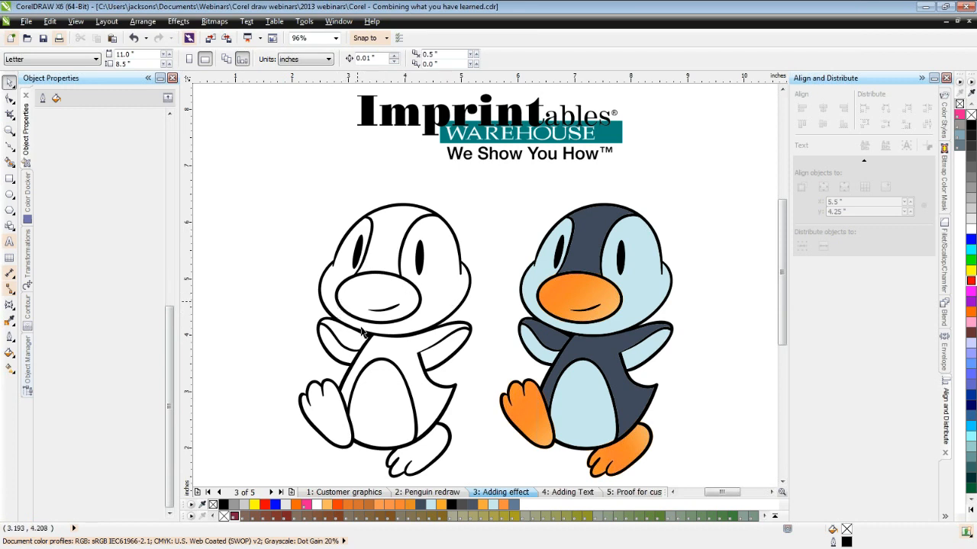
Draw a light gray rectangle about 3.87 by 5.56 inches around the uncolored penguin and send it to the back.
{"action": "left_click", "coordinate": [13, 181]}
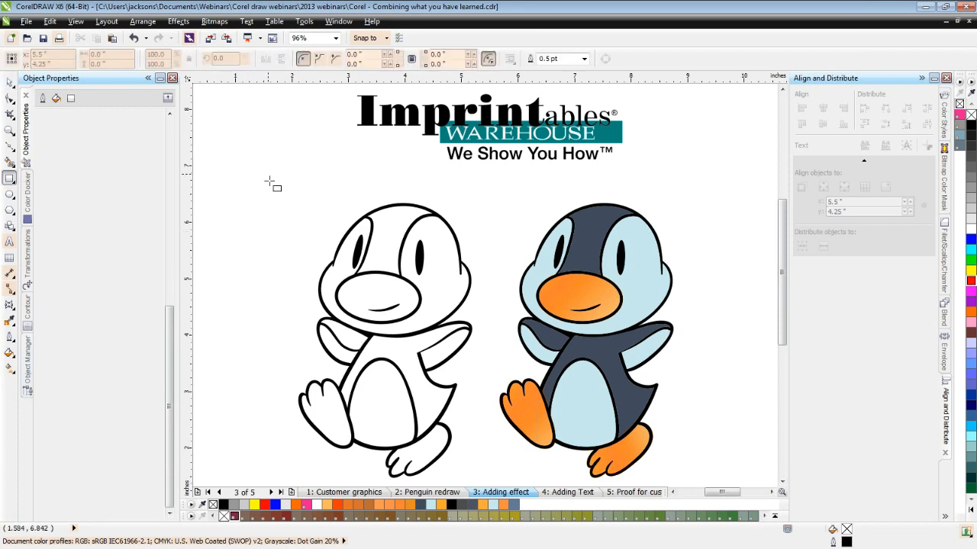
{"action": "left_click_drag", "start_coordinate": [269, 180], "coordinate": [479, 478]}
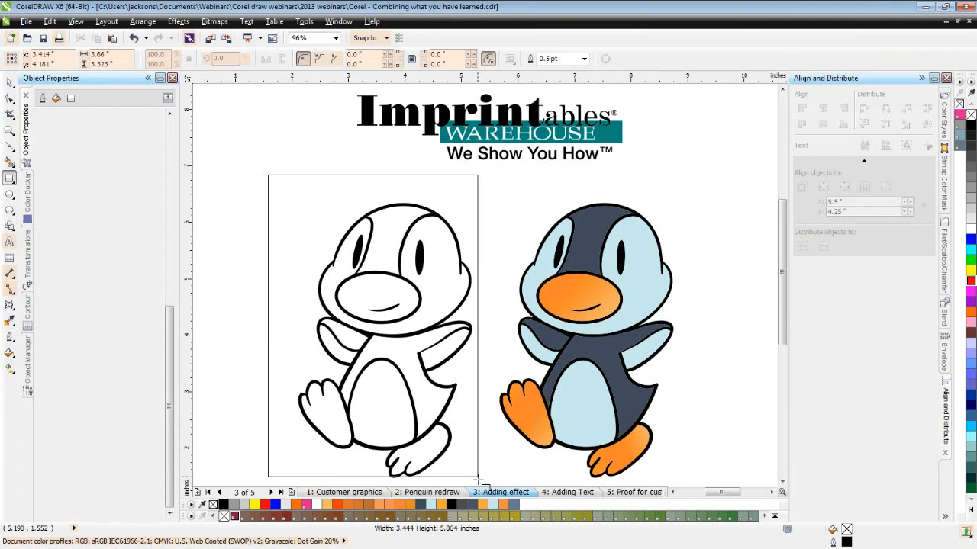
{"action": "left_click_drag", "start_coordinate": [478, 477], "coordinate": [487, 457]}
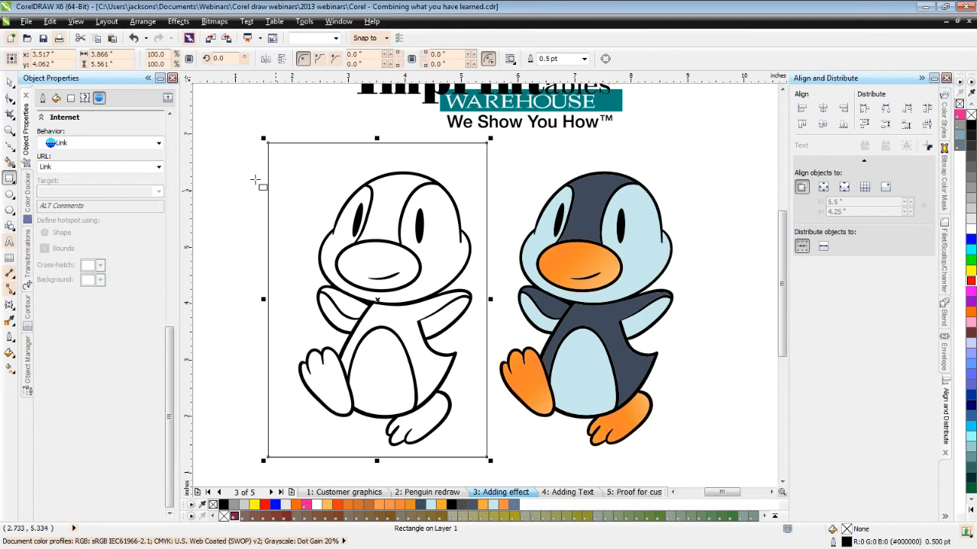
{"action": "left_click", "coordinate": [971, 218]}
{"action": "key", "text": "shift+Page_Down"}
Simplify the gray rectangle with the uncolored penguin's linework on top of it.
{"action": "left_click", "coordinate": [10, 85]}
{"action": "left_click_drag", "start_coordinate": [229, 115], "coordinate": [501, 467]}
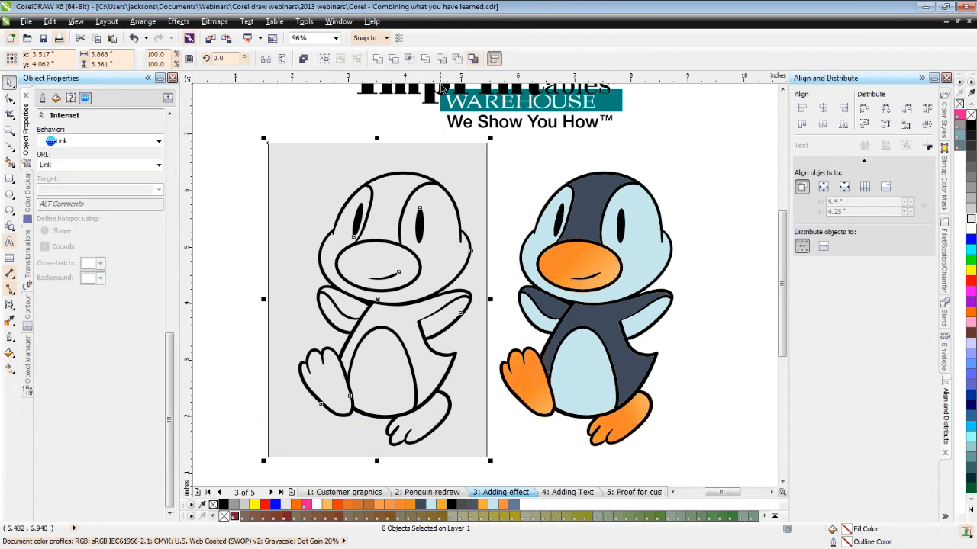
{"action": "left_click", "coordinate": [425, 61]}
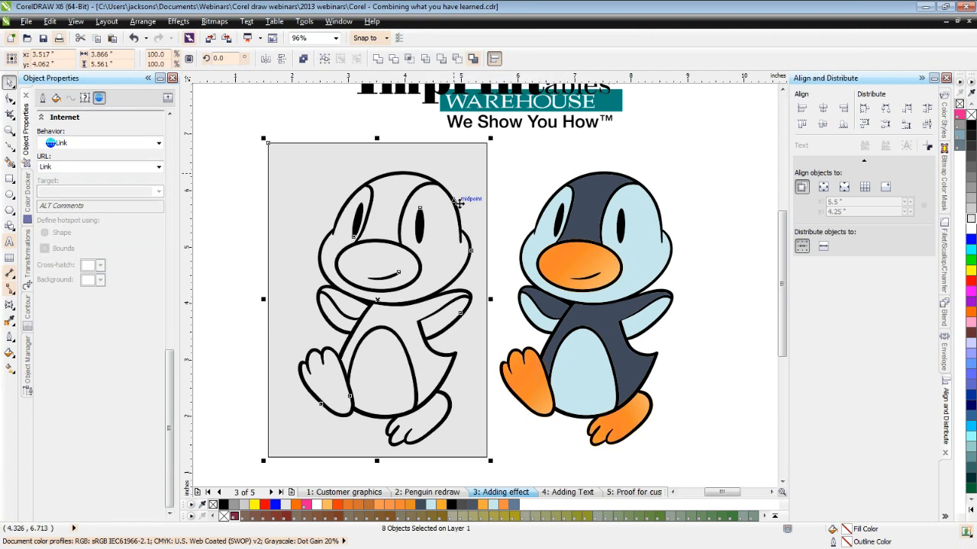
{"action": "key", "text": "Escape"}
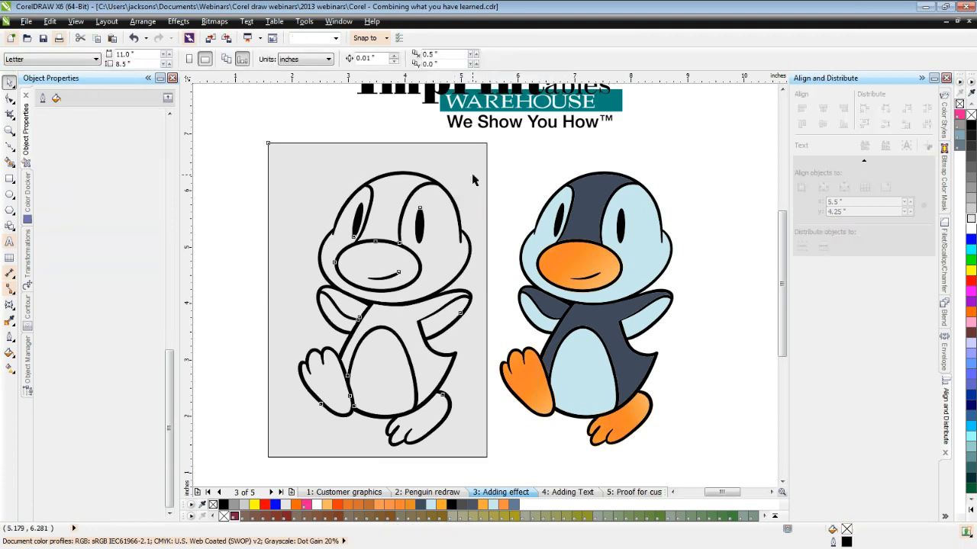
Break the gray curve apart and delete the background piece surrounding the penguin.
{"action": "right_click", "coordinate": [473, 179]}
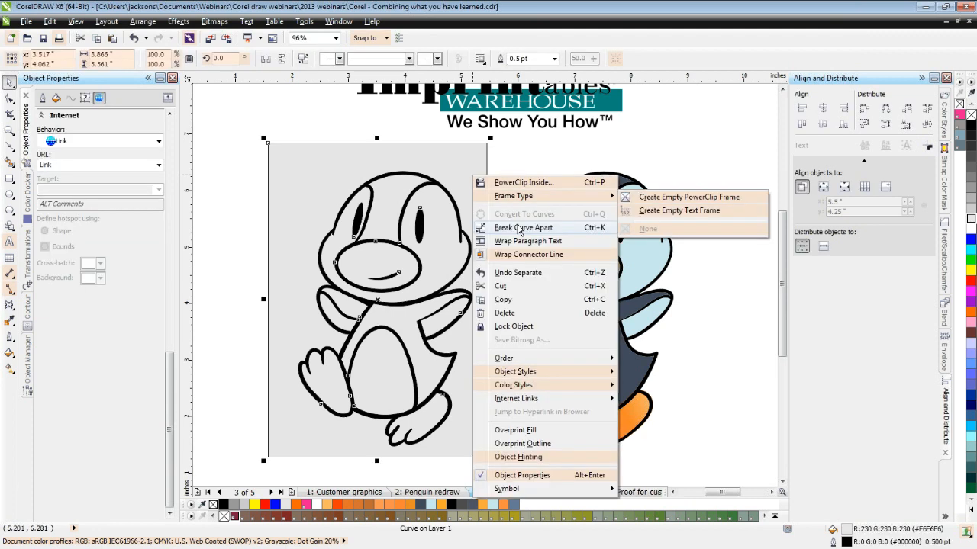
{"action": "left_click", "coordinate": [520, 229]}
{"action": "left_click", "coordinate": [475, 179]}
{"action": "key", "text": "Delete"}
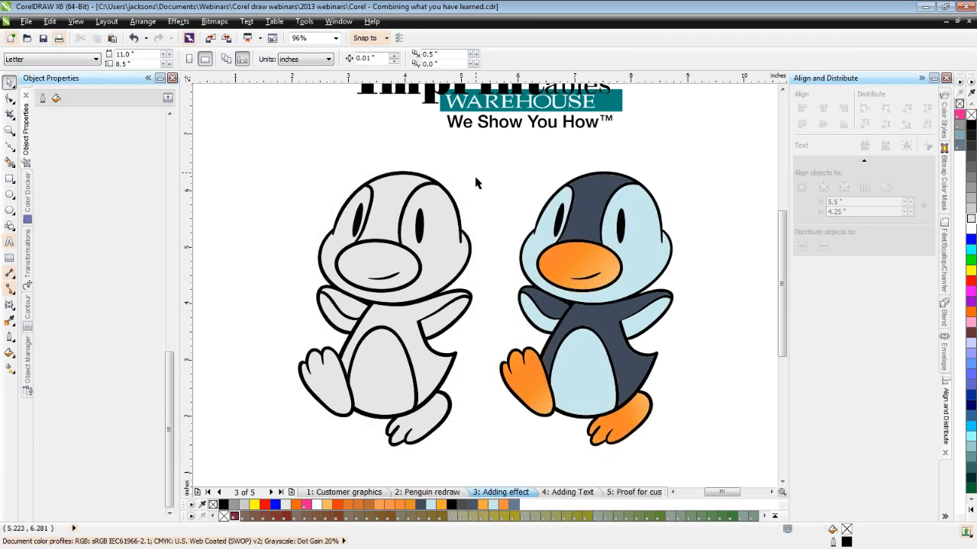
{"action": "left_click", "coordinate": [451, 196]}
{"action": "left_click_drag", "start_coordinate": [451, 196], "coordinate": [287, 192]}
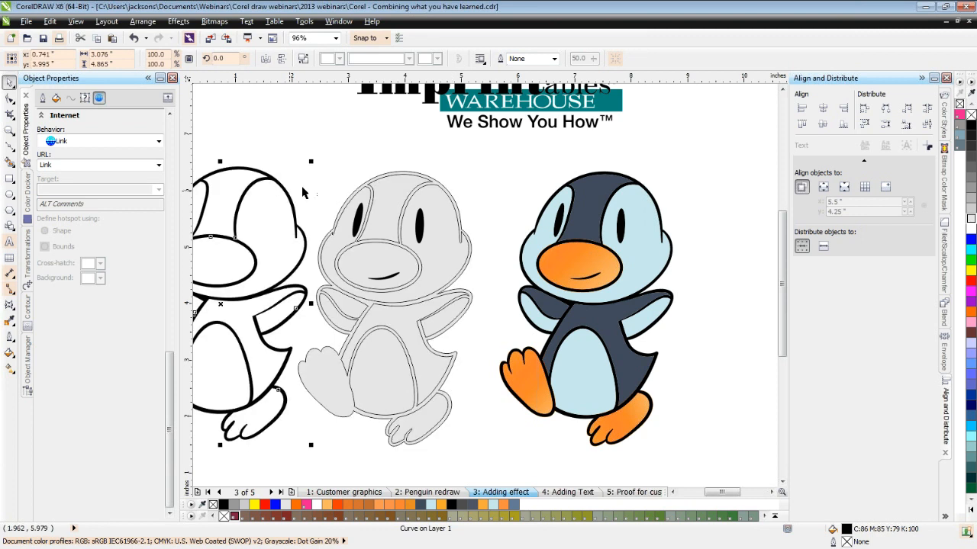
{"action": "key", "text": "ctrl+z"}
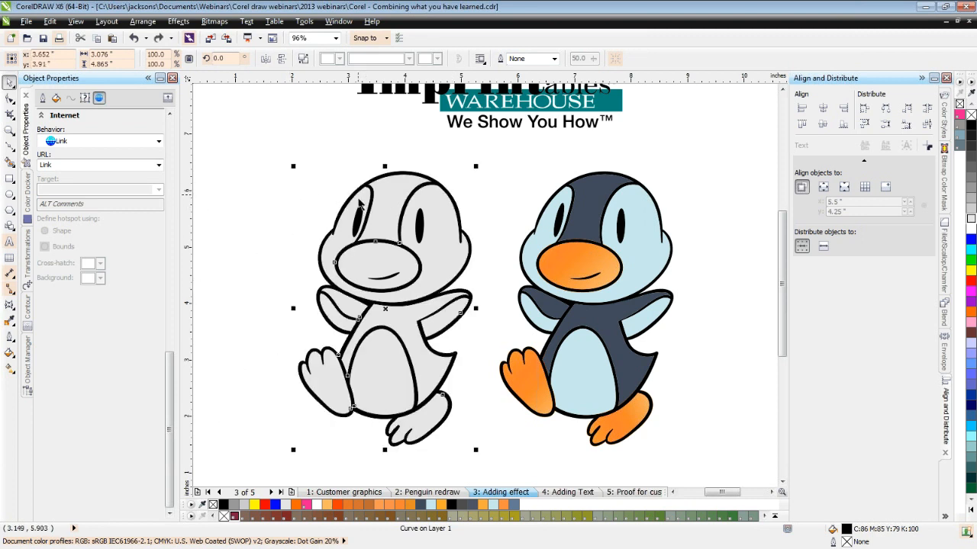
Move the black penguin outline with both eyes and the mouth to the left of the gray shapes.
{"action": "left_click", "coordinate": [360, 215], "text": "shift"}
{"action": "left_click", "coordinate": [419, 231], "text": "shift"}
{"action": "left_click", "coordinate": [390, 277], "text": "shift"}
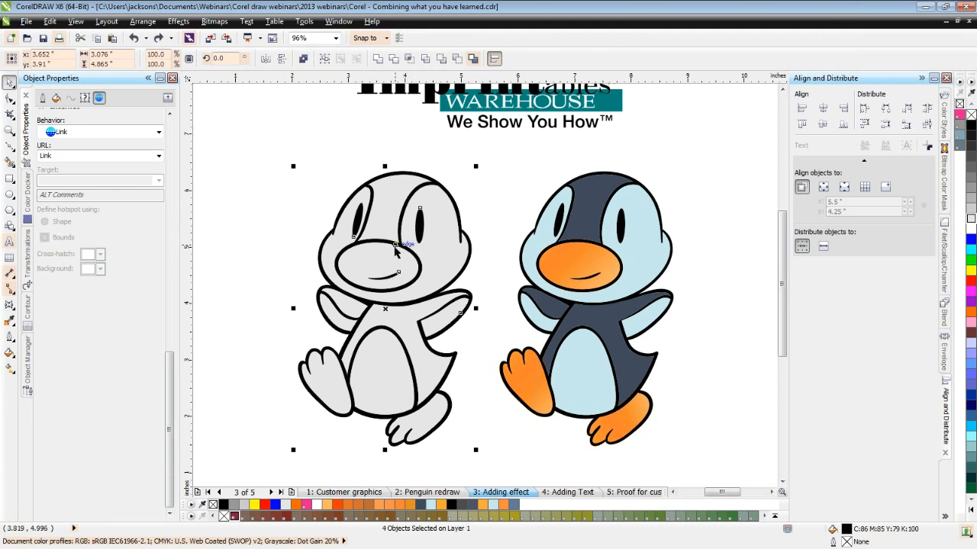
{"action": "scroll", "coordinate": [395, 252], "scroll_direction": "down", "scroll_amount": 2}
{"action": "left_click_drag", "start_coordinate": [395, 259], "coordinate": [295, 240]}
Remove the outlines from all the gray penguin shapes and reapply them in black.
{"action": "left_click_drag", "start_coordinate": [340, 191], "coordinate": [437, 360]}
{"action": "right_click", "coordinate": [971, 114]}
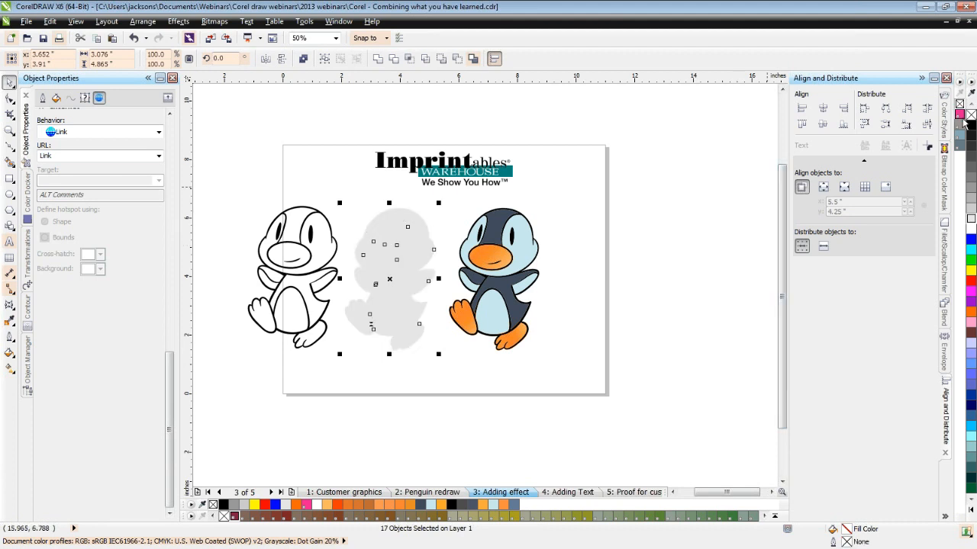
{"action": "right_click", "coordinate": [971, 127]}
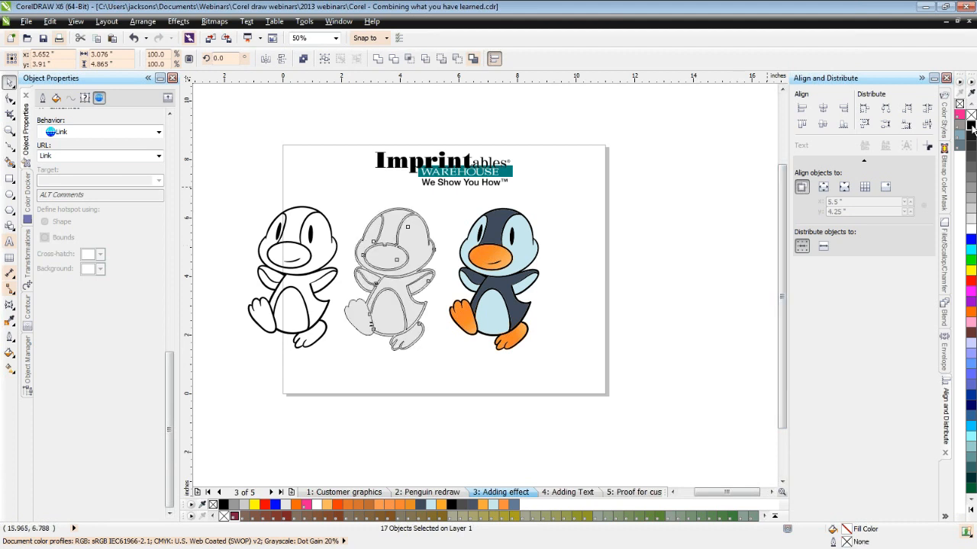
Undo the gray shapes' outline changes and the move of the black linework.
{"action": "left_click", "coordinate": [575, 232]}
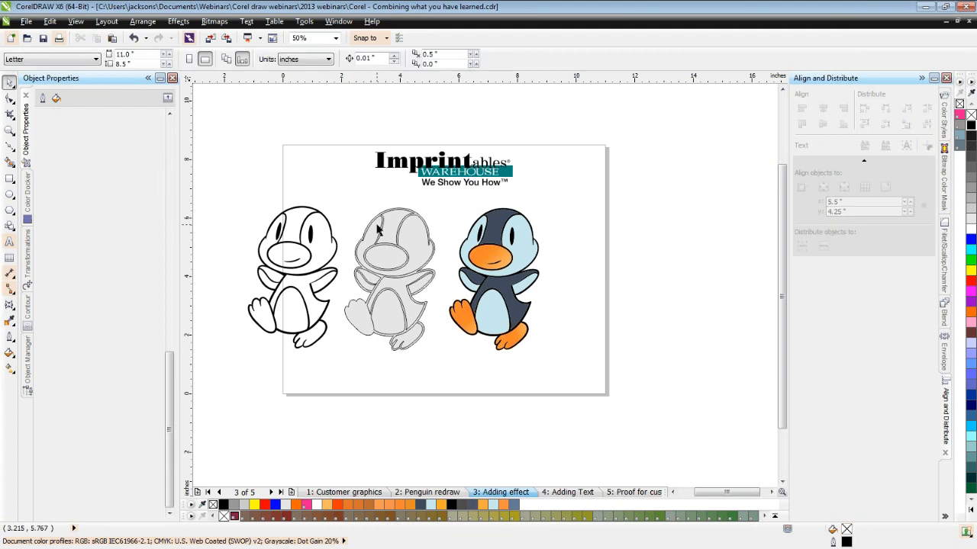
{"action": "scroll", "coordinate": [377, 229], "scroll_direction": "up", "scroll_amount": 2}
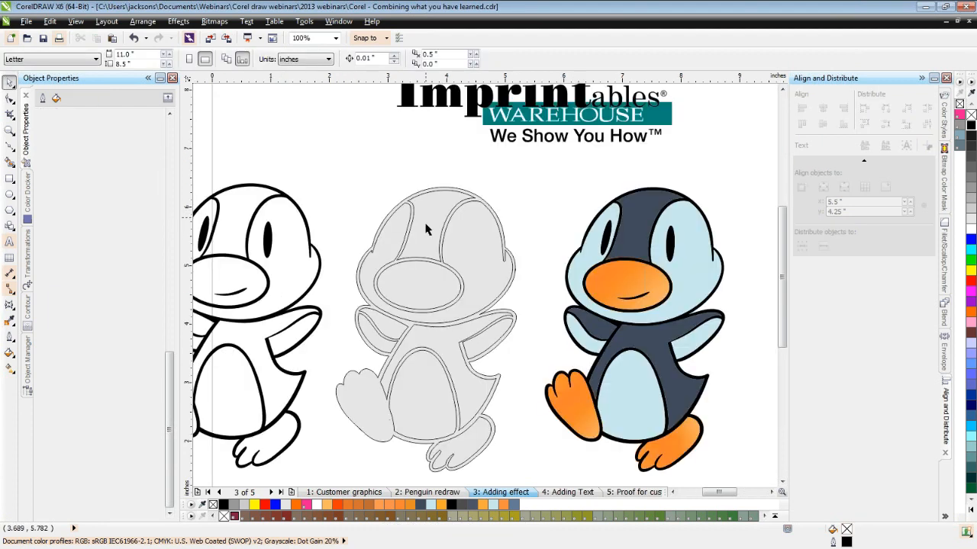
{"action": "left_click_drag", "start_coordinate": [426, 230], "coordinate": [426, 230]}
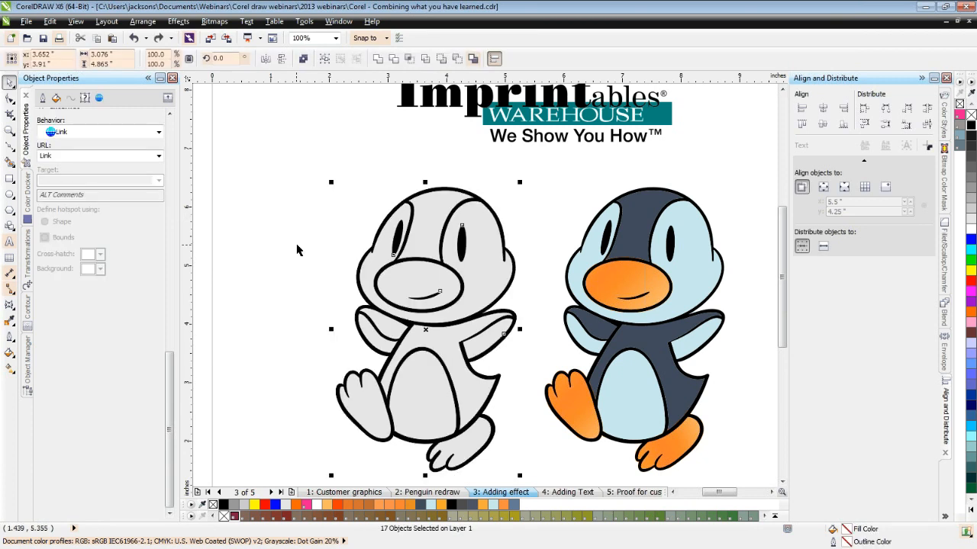
Place a copy of the complete gray-filled penguin, including its black linework, to the left of the original.
{"action": "left_click", "coordinate": [294, 156]}
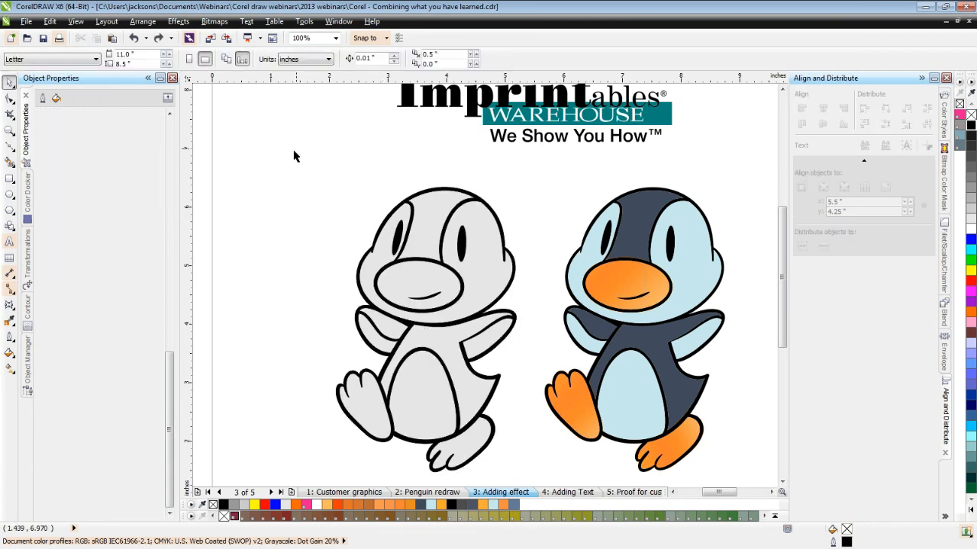
{"action": "left_click_drag", "start_coordinate": [286, 156], "coordinate": [524, 478]}
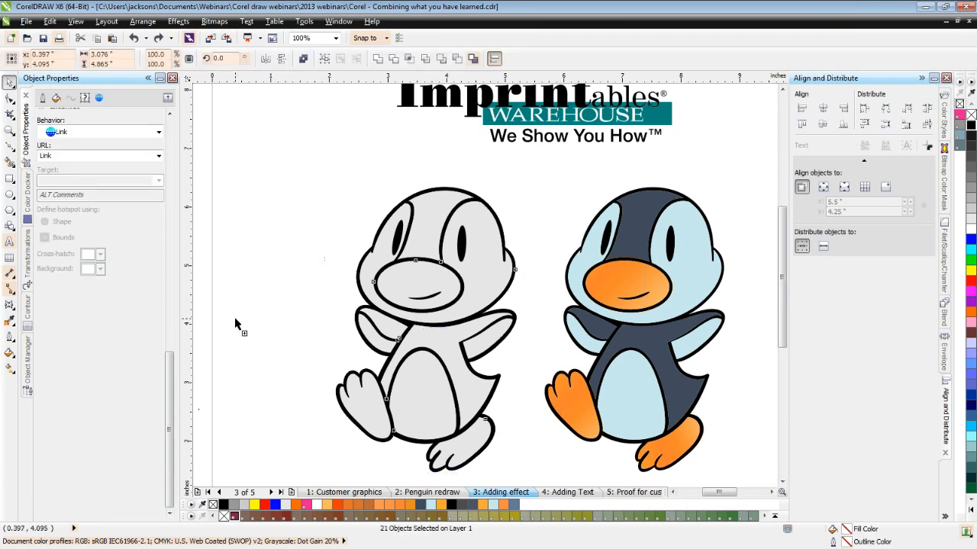
{"action": "left_click_drag", "start_coordinate": [235, 318], "coordinate": [235, 319]}
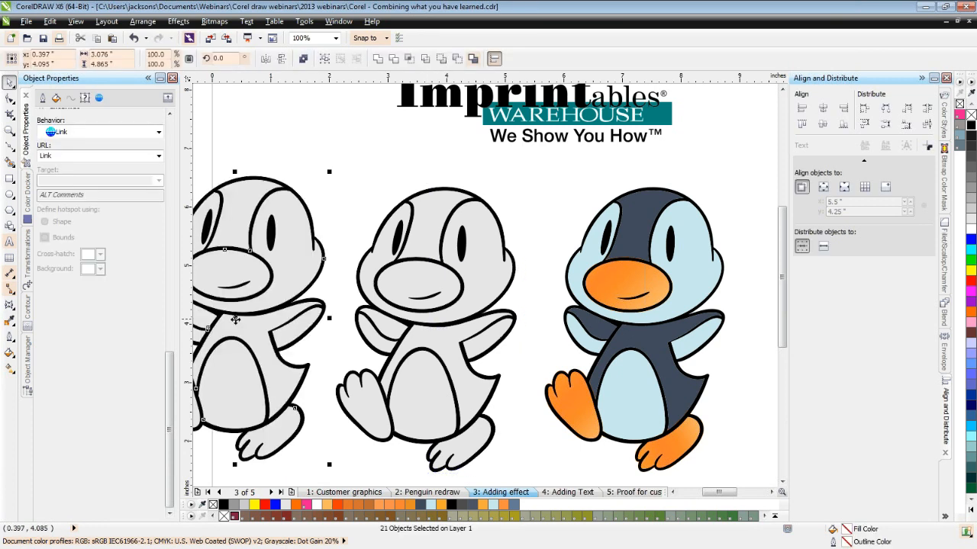
Delete the black linework from the middle penguin, leaving its gray shapes, eyes and mouth.
{"action": "left_click", "coordinate": [443, 235]}
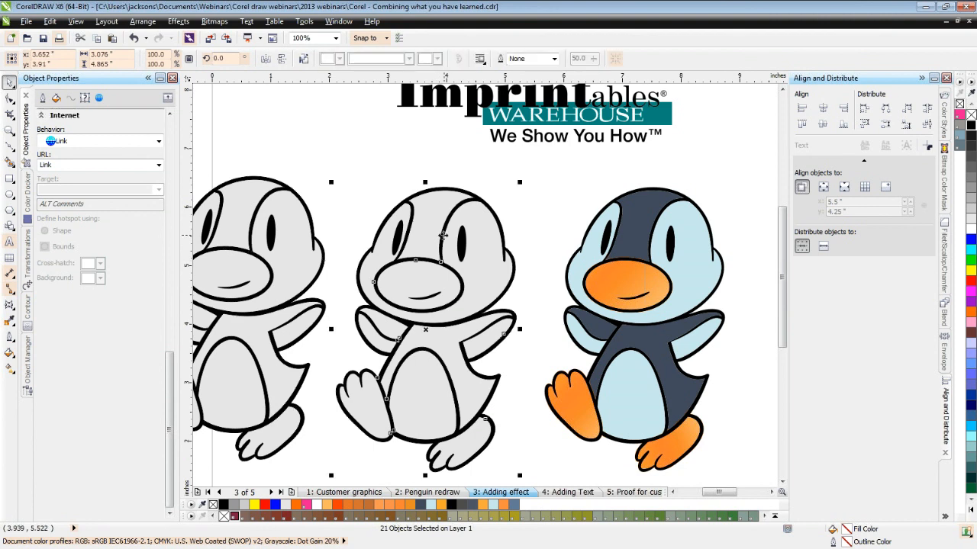
{"action": "key", "text": "Delete"}
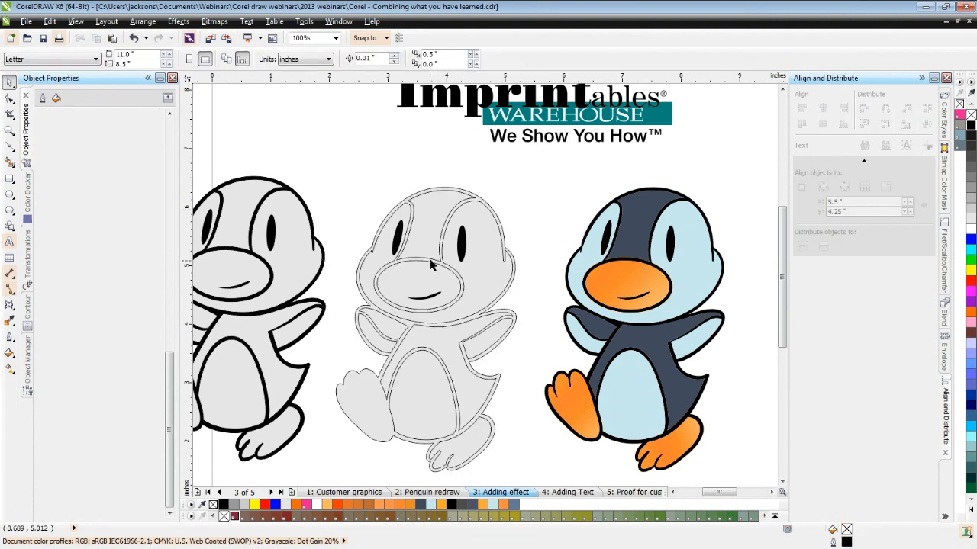
{"action": "left_click", "coordinate": [431, 265]}
{"action": "left_click", "coordinate": [348, 170]}
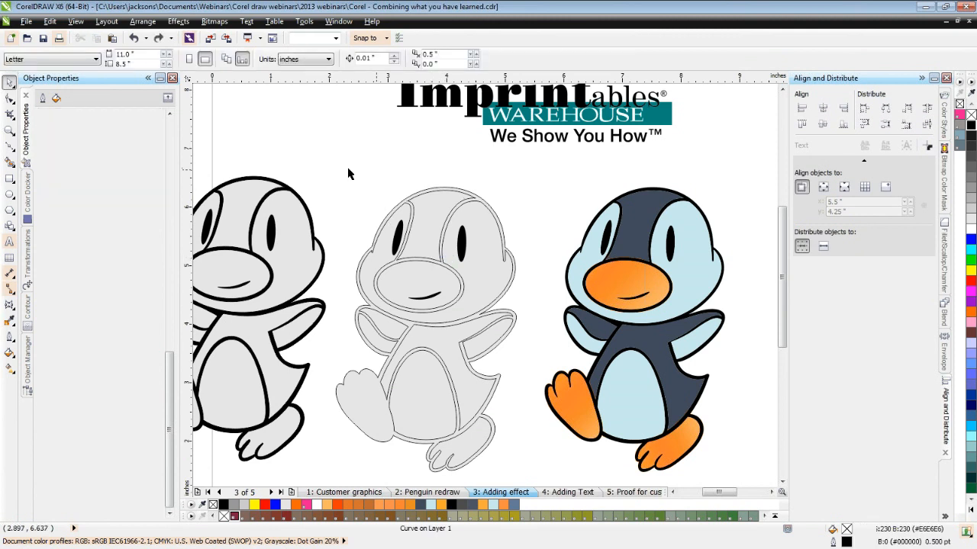
Try to trim the middle penguin's overlapping shapes against each other.
{"action": "left_click", "coordinate": [487, 285]}
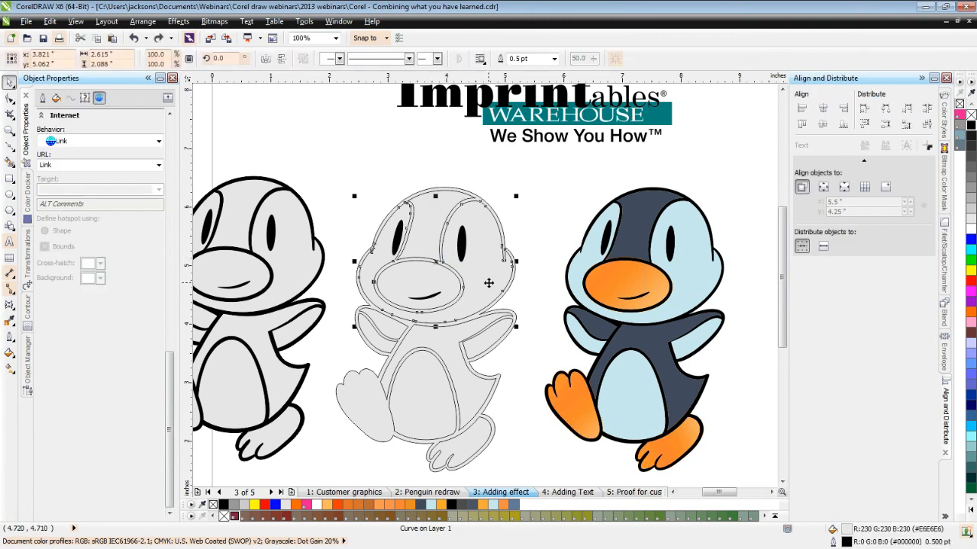
{"action": "key", "text": "ctrl+k"}
{"action": "left_click_drag", "start_coordinate": [325, 151], "coordinate": [440, 357]}
{"action": "left_click_drag", "start_coordinate": [440, 361], "coordinate": [525, 479]}
{"action": "left_click", "coordinate": [394, 59]}
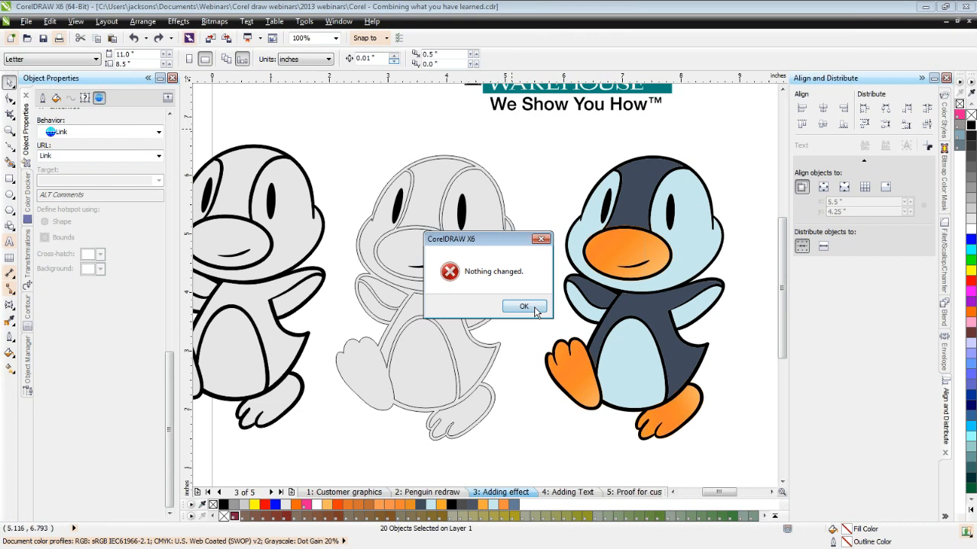
{"action": "left_click", "coordinate": [534, 306]}
Simplify all the overlapping shapes of the middle penguin, and delete the full-figure linework object.
{"action": "left_click_drag", "start_coordinate": [313, 119], "coordinate": [516, 456]}
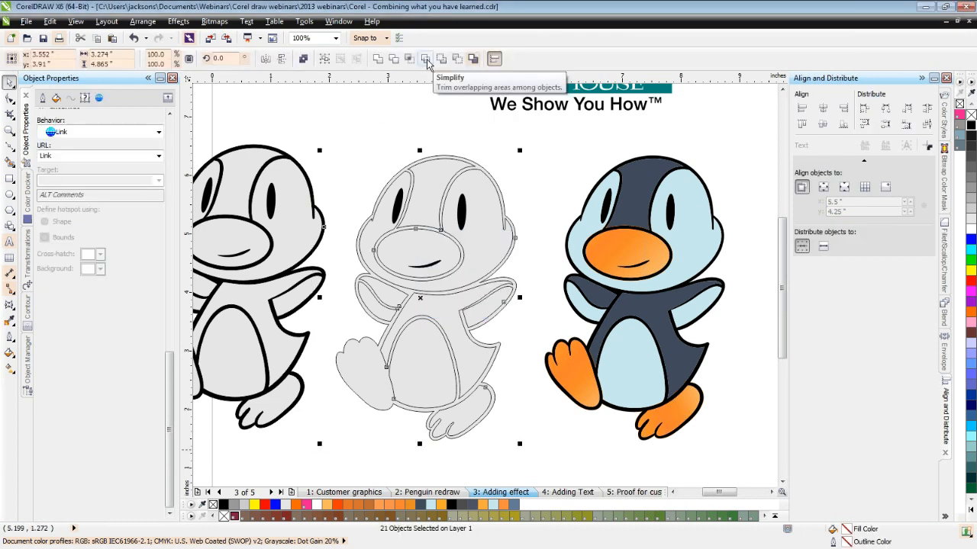
{"action": "left_click", "coordinate": [428, 64]}
{"action": "left_click", "coordinate": [395, 148]}
{"action": "left_click", "coordinate": [460, 171]}
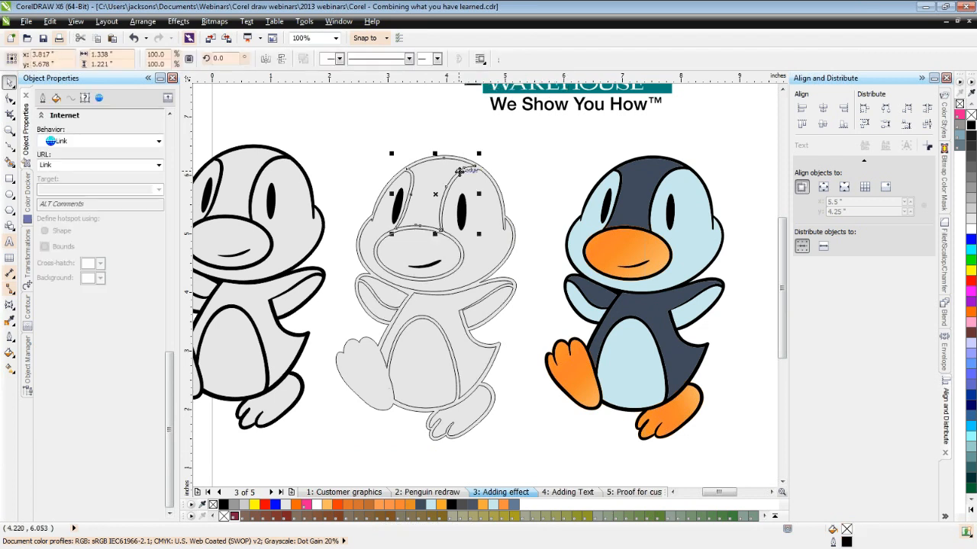
{"action": "left_click", "coordinate": [485, 170]}
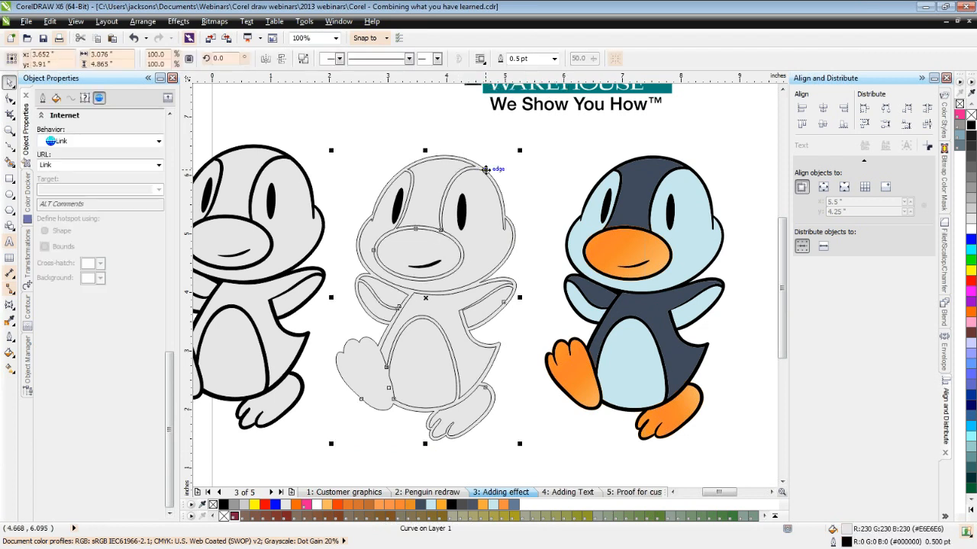
{"action": "key", "text": "Delete"}
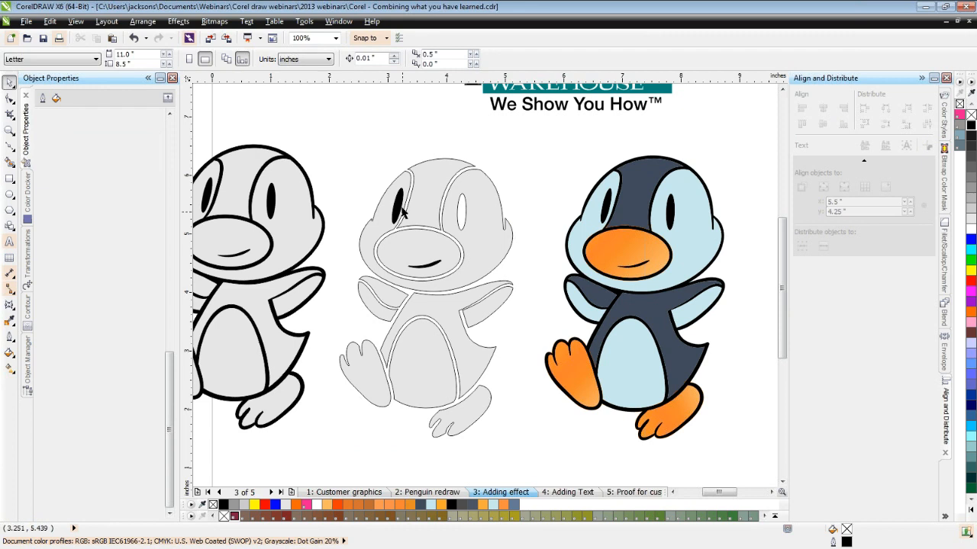
Delete the middle penguin's remaining eye and mouth, and remove the outlines from its gray shapes.
{"action": "left_click", "coordinate": [400, 213]}
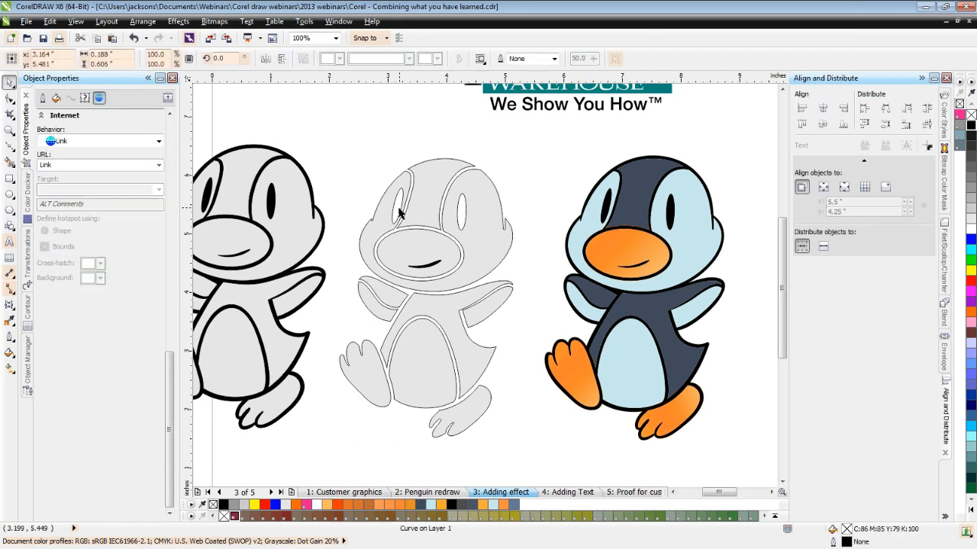
{"action": "left_click", "coordinate": [428, 264]}
{"action": "key", "text": "Delete"}
{"action": "left_click_drag", "start_coordinate": [330, 125], "coordinate": [596, 436]}
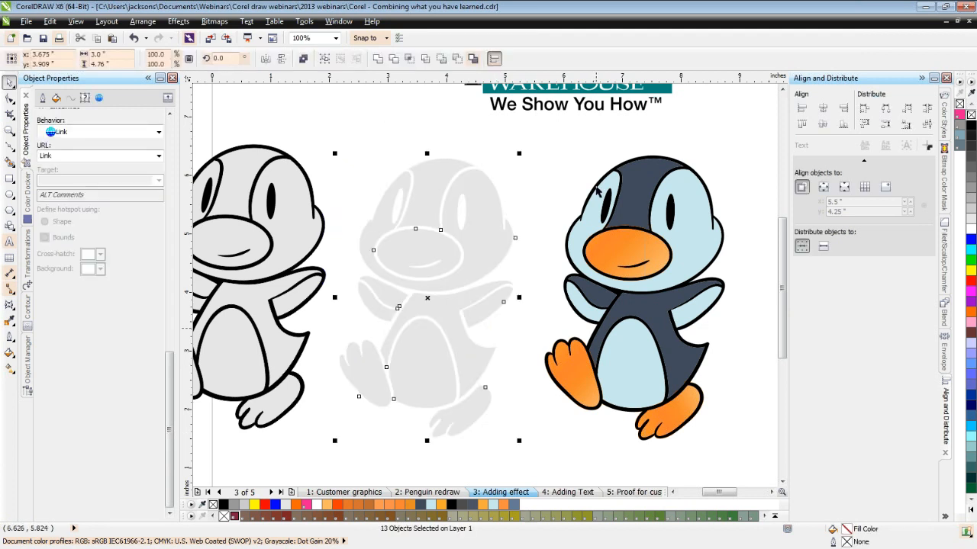
{"action": "key", "text": "Escape"}
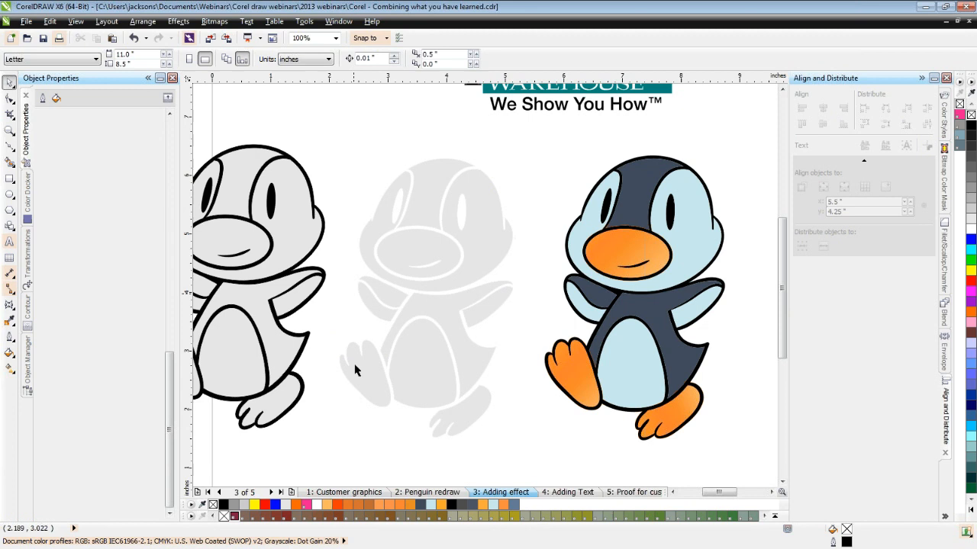
Create a boundary outline around the complete left penguin and place it around the middle penguin's gray shapes.
{"action": "left_click", "coordinate": [315, 206]}
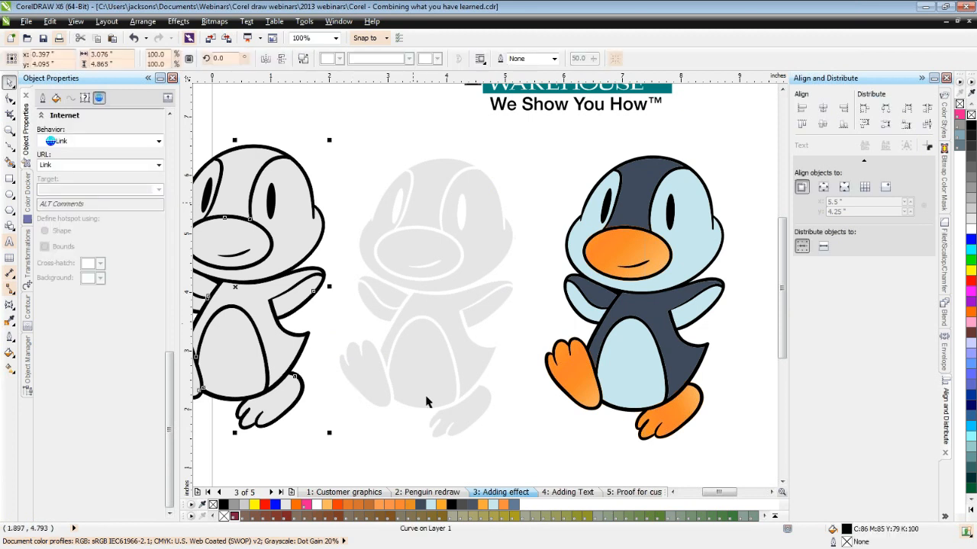
{"action": "left_click", "coordinate": [674, 493]}
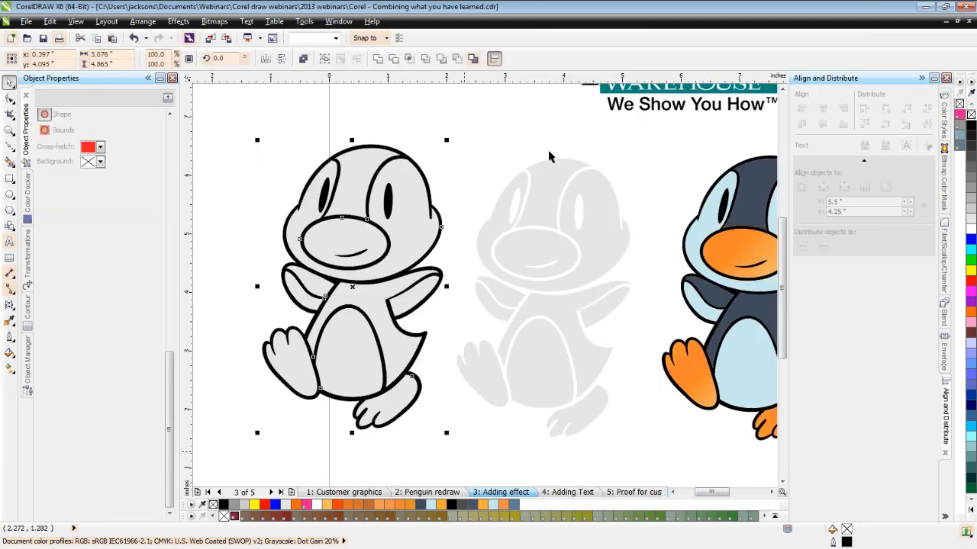
{"action": "left_click", "coordinate": [366, 254]}
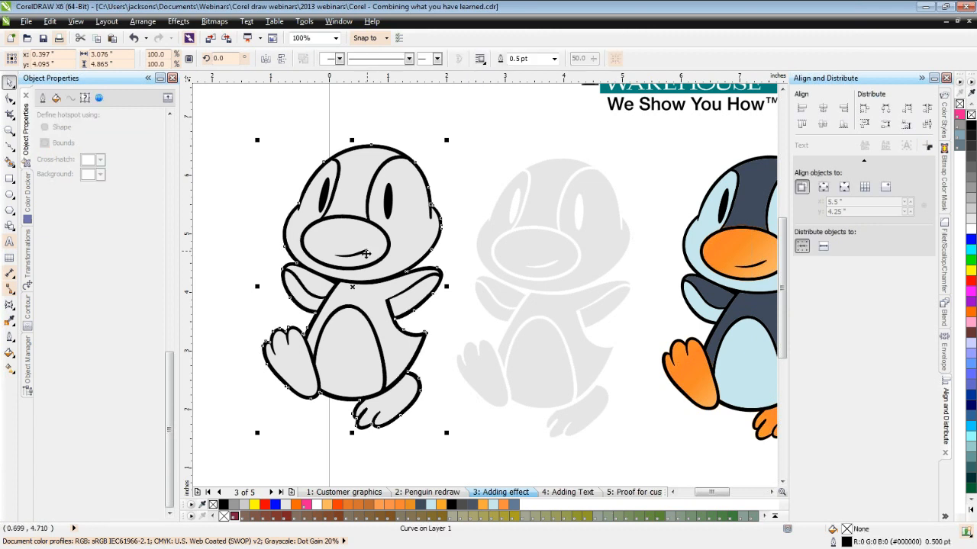
{"action": "left_click_drag", "start_coordinate": [367, 254], "coordinate": [542, 295]}
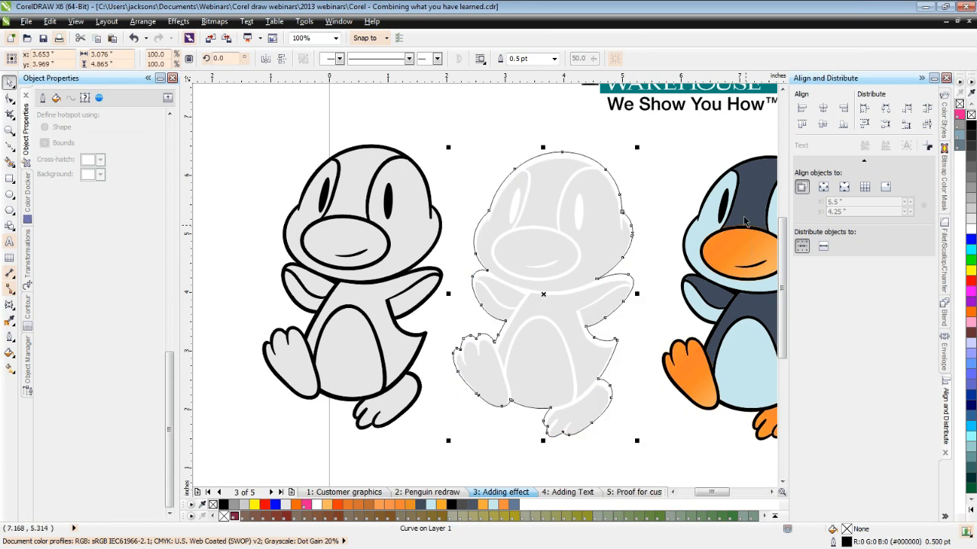
{"action": "key", "text": "Down"}
{"action": "key", "text": "Down"}
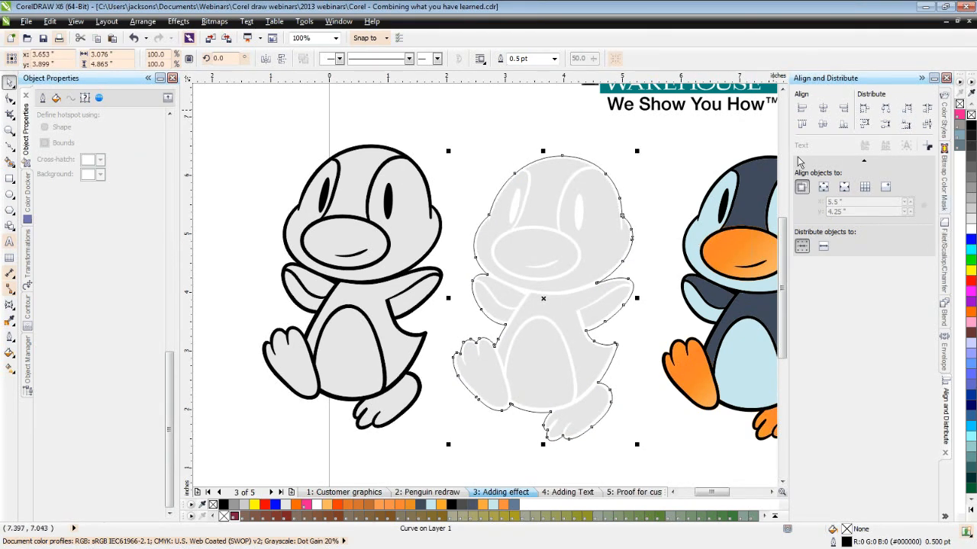
Color the boundary outline light gray (#E6E6E6) and set its width to 2.0 pt.
{"action": "right_click", "coordinate": [970, 221]}
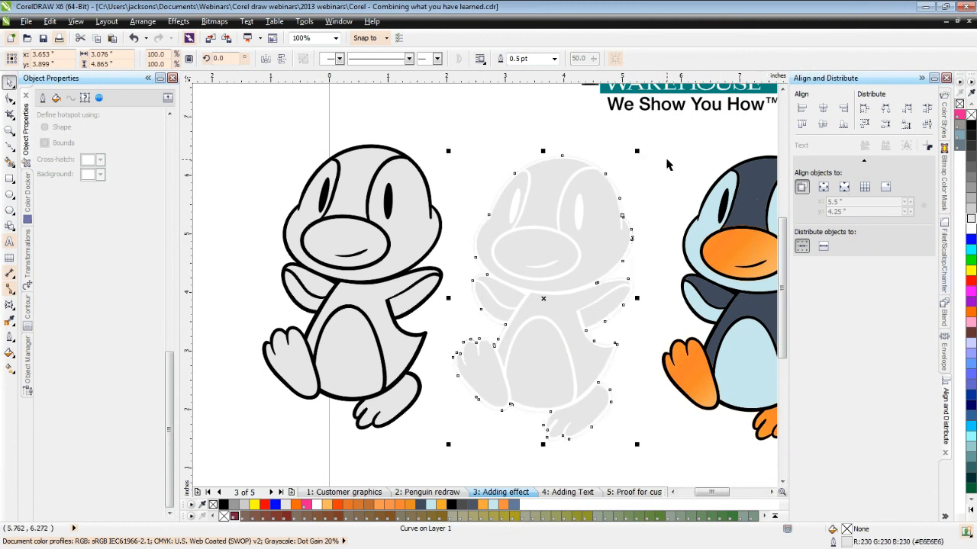
{"action": "left_click", "coordinate": [43, 100]}
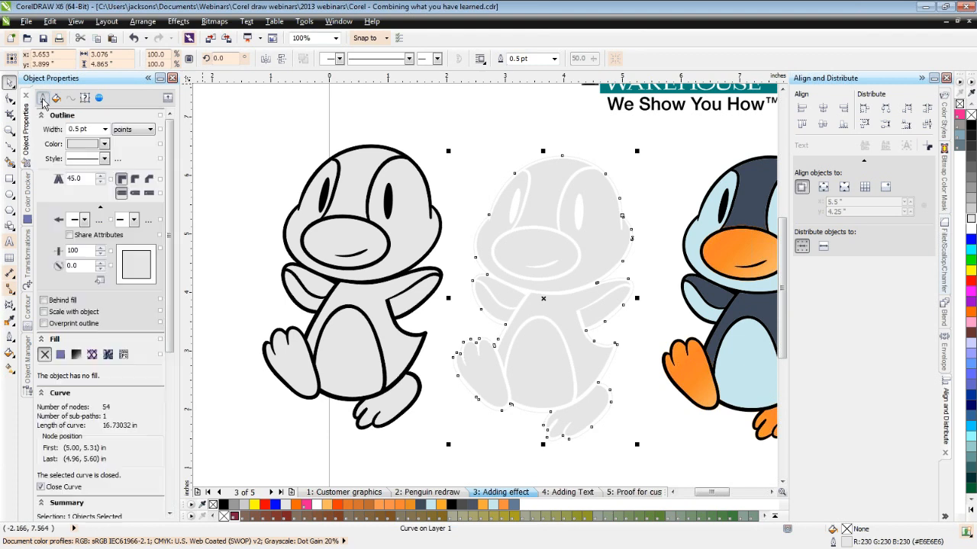
{"action": "left_click", "coordinate": [105, 129]}
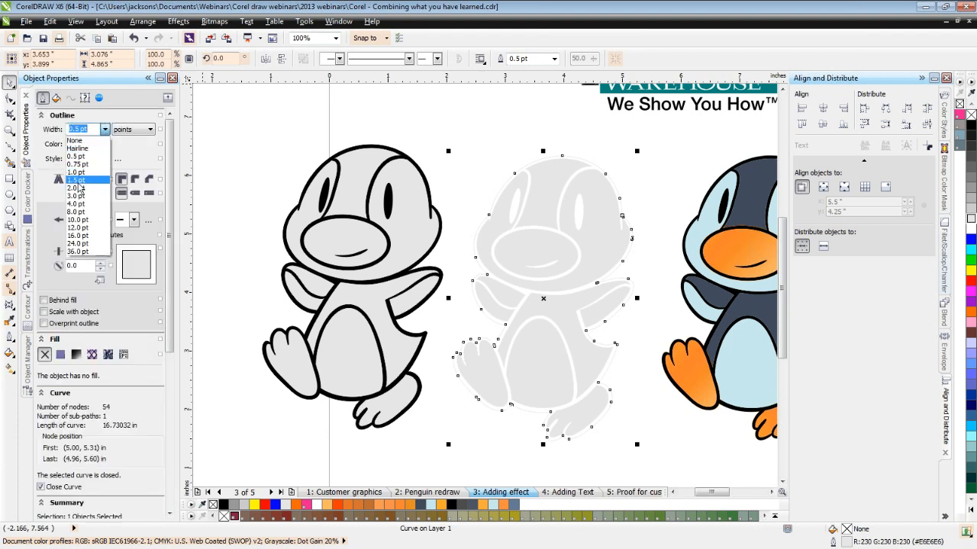
{"action": "left_click", "coordinate": [77, 181]}
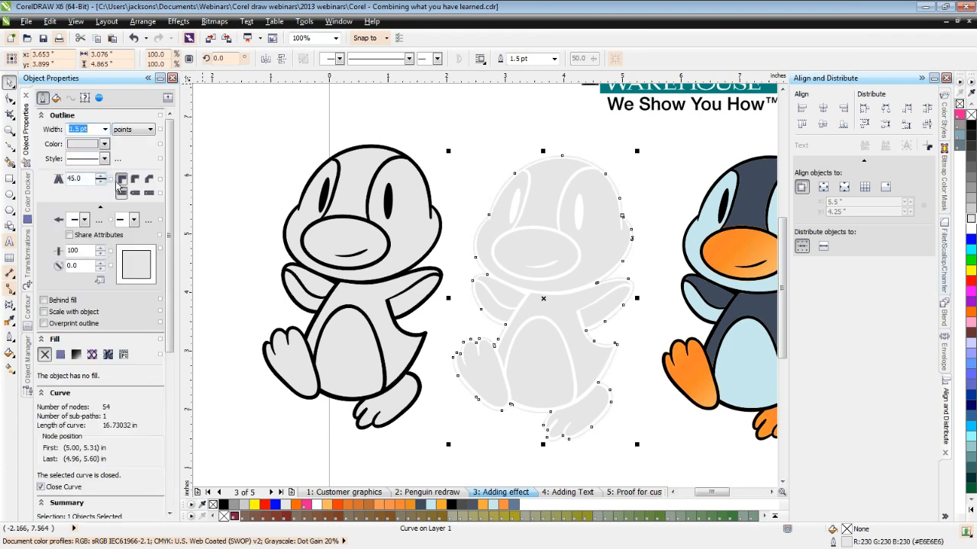
{"action": "left_click", "coordinate": [104, 129]}
{"action": "left_click", "coordinate": [85, 189]}
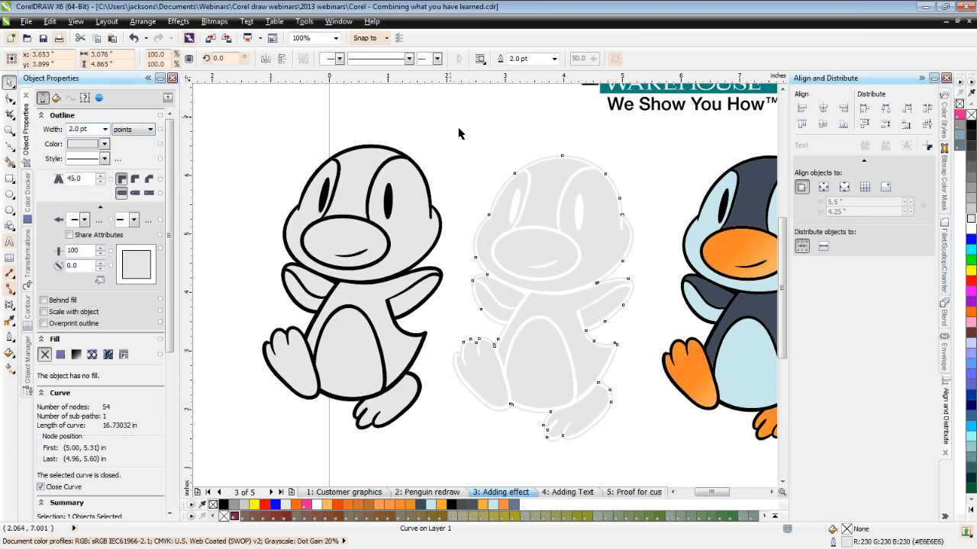
Convert the boundary curve's outline around the middle penguin to an object.
{"action": "left_click", "coordinate": [648, 191]}
{"action": "left_click", "coordinate": [617, 192]}
{"action": "left_click", "coordinate": [143, 21]}
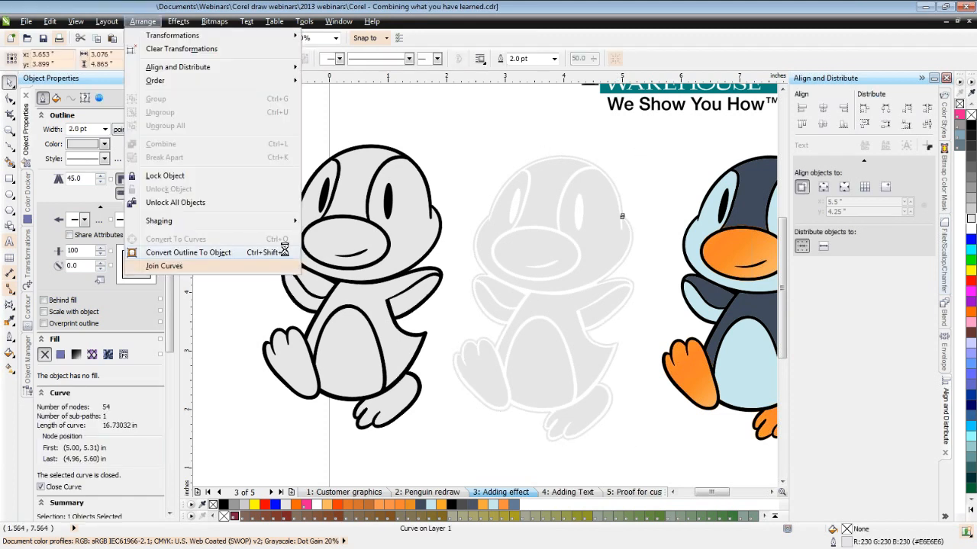
{"action": "left_click", "coordinate": [176, 254]}
Inspect the middle penguin in wireframe view and delete the tiny stray piece on the right side of its head.
{"action": "key", "text": "shift+F9"}
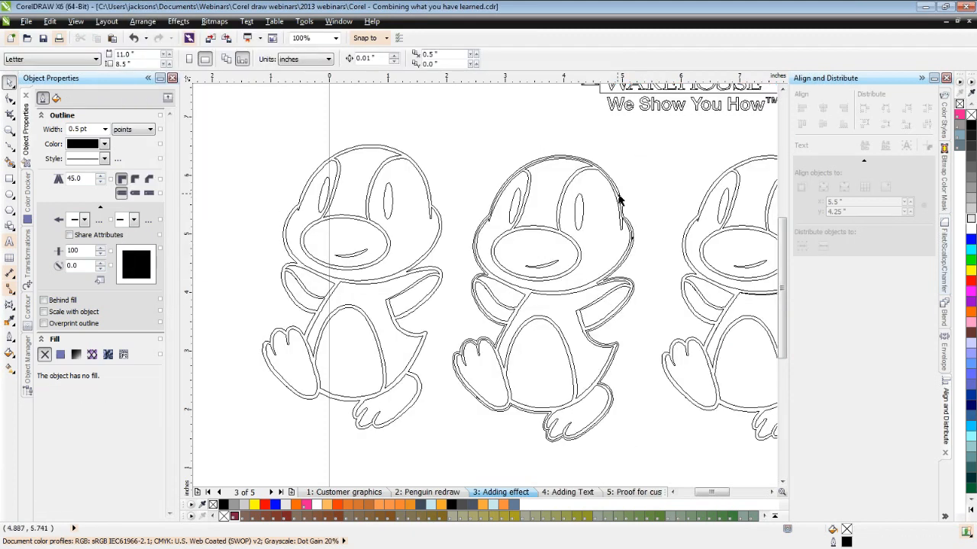
{"action": "scroll", "coordinate": [620, 200], "scroll_direction": "up", "scroll_amount": 2}
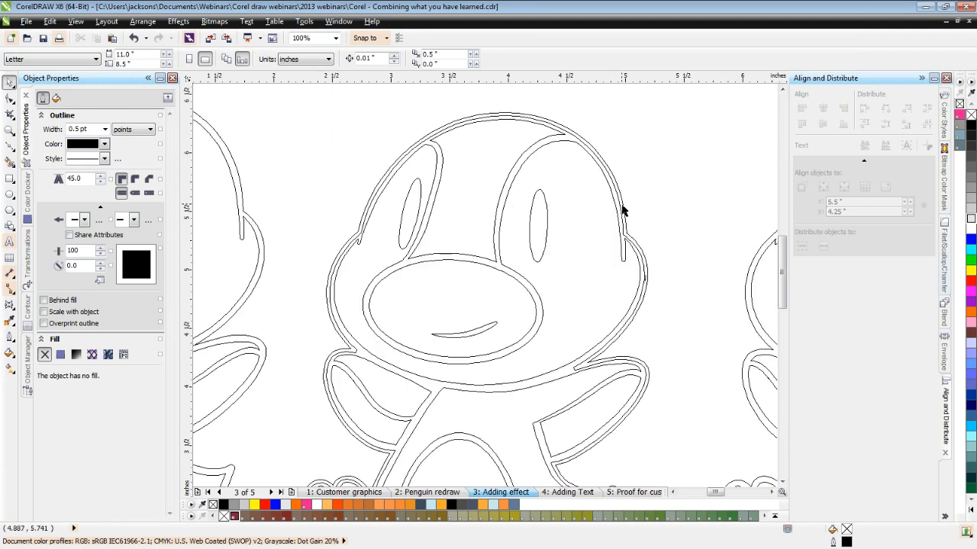
{"action": "scroll", "coordinate": [622, 210], "scroll_direction": "up", "scroll_amount": 2}
{"action": "left_click", "coordinate": [644, 313]}
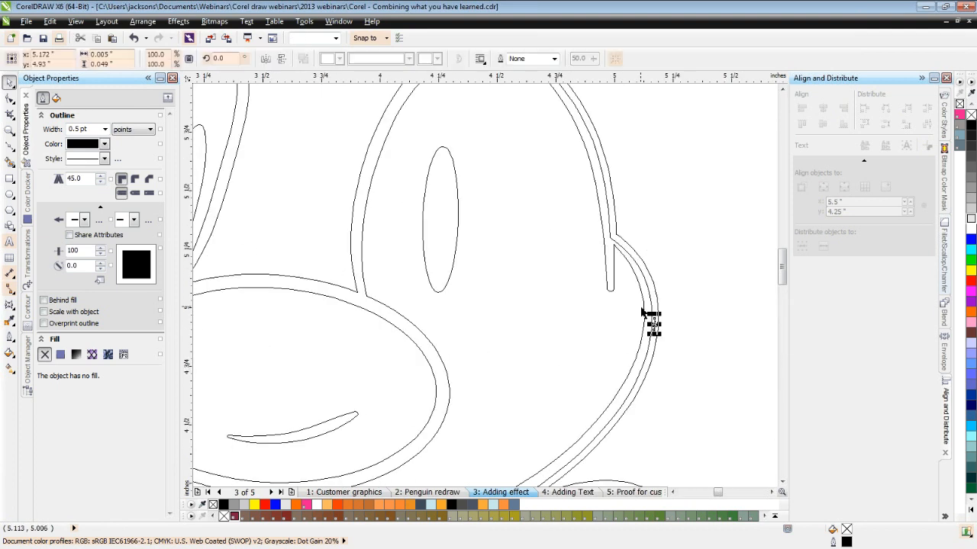
{"action": "left_click", "coordinate": [654, 323]}
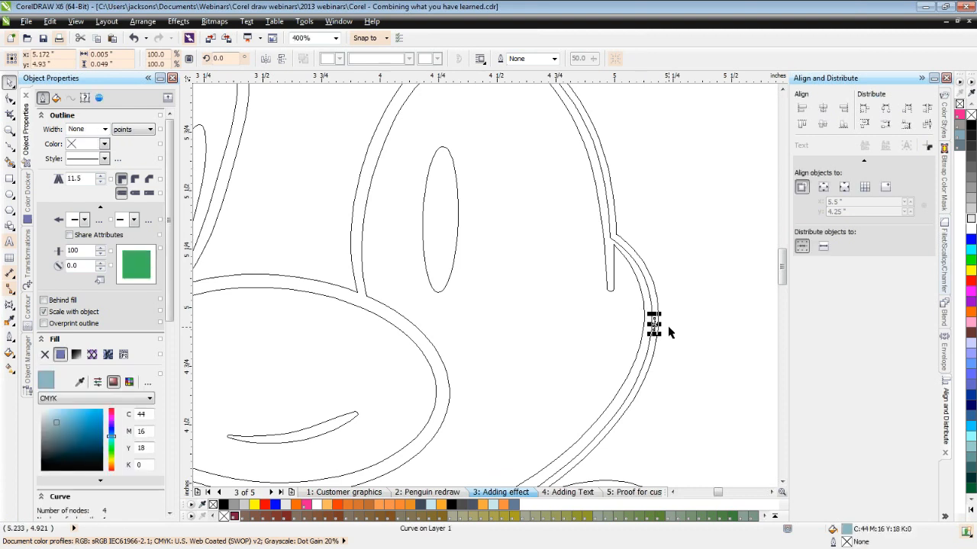
{"action": "key", "text": "Delete"}
{"action": "scroll", "coordinate": [668, 332], "scroll_direction": "down", "scroll_amount": 1}
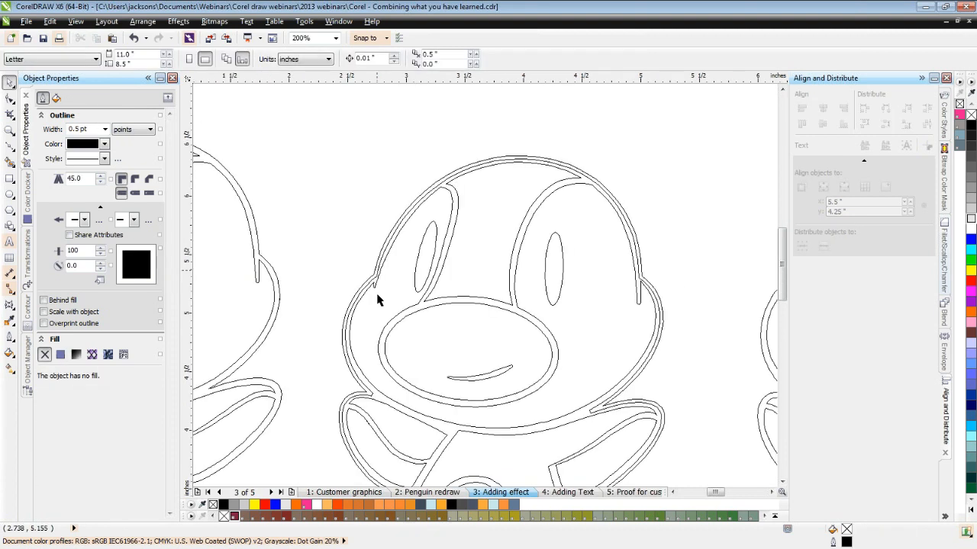
{"action": "left_click_drag", "start_coordinate": [783, 248], "coordinate": [780, 301]}
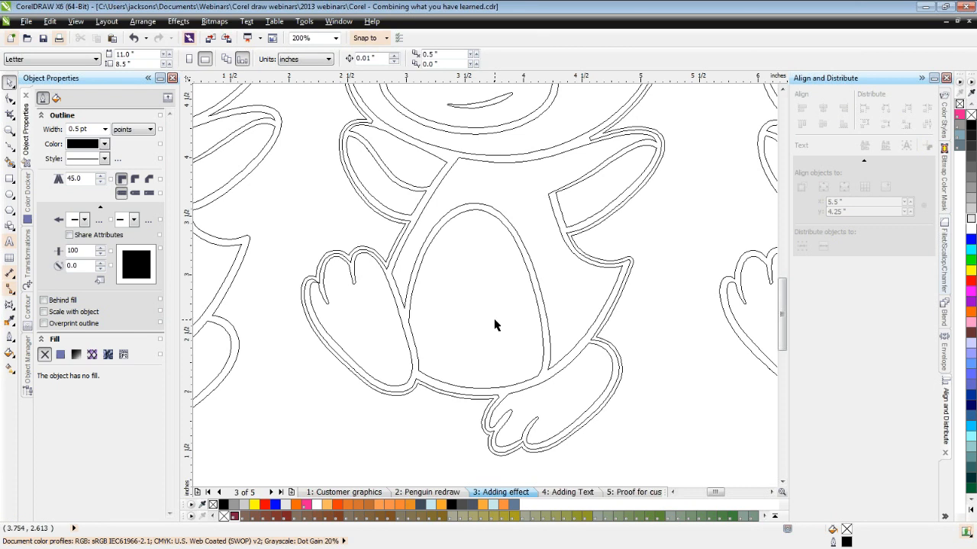
{"action": "key", "text": "shift+F9"}
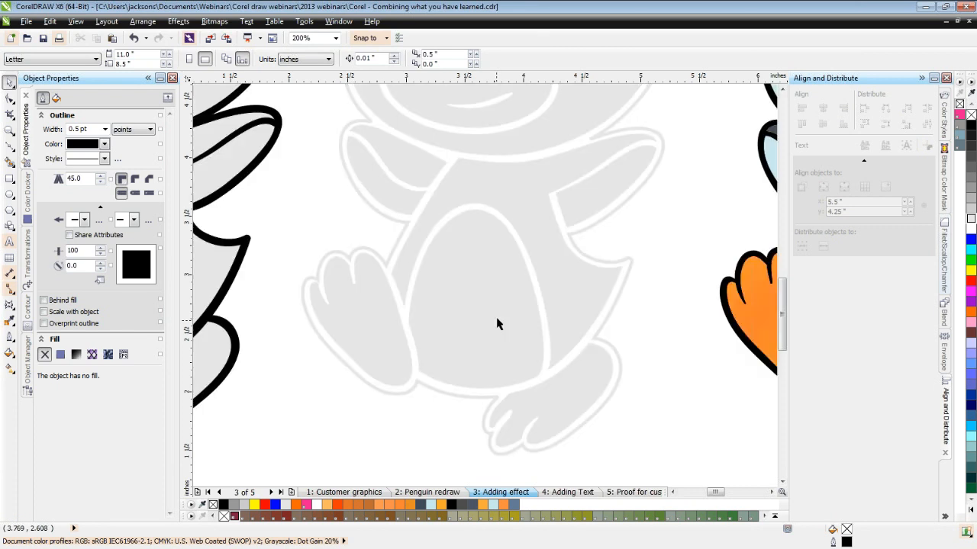
Delete the light-gray fill shapes from the left penguin's head, beak, body, belly, wings and feet, leaving only its black linework.
{"action": "left_click", "coordinate": [781, 90]}
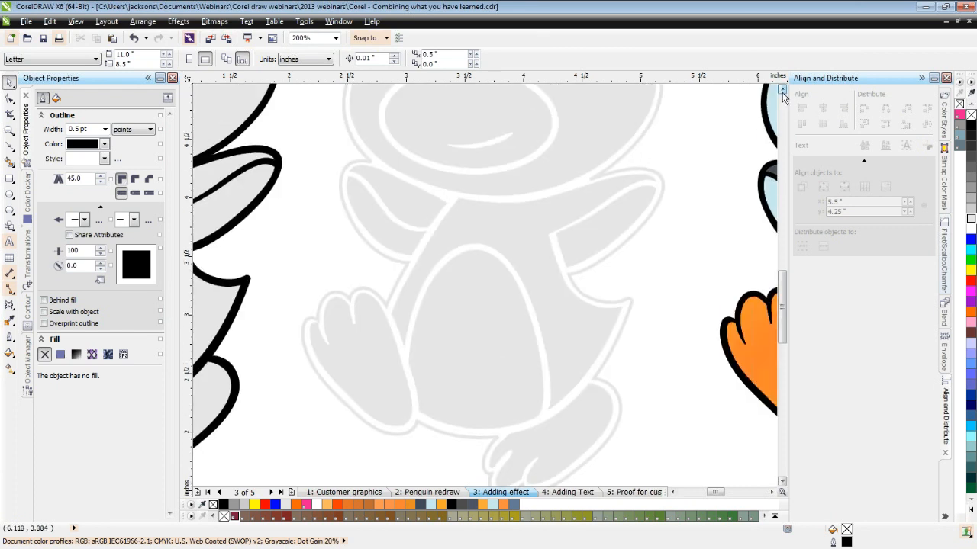
{"action": "scroll", "coordinate": [680, 226], "scroll_direction": "down", "scroll_amount": 1}
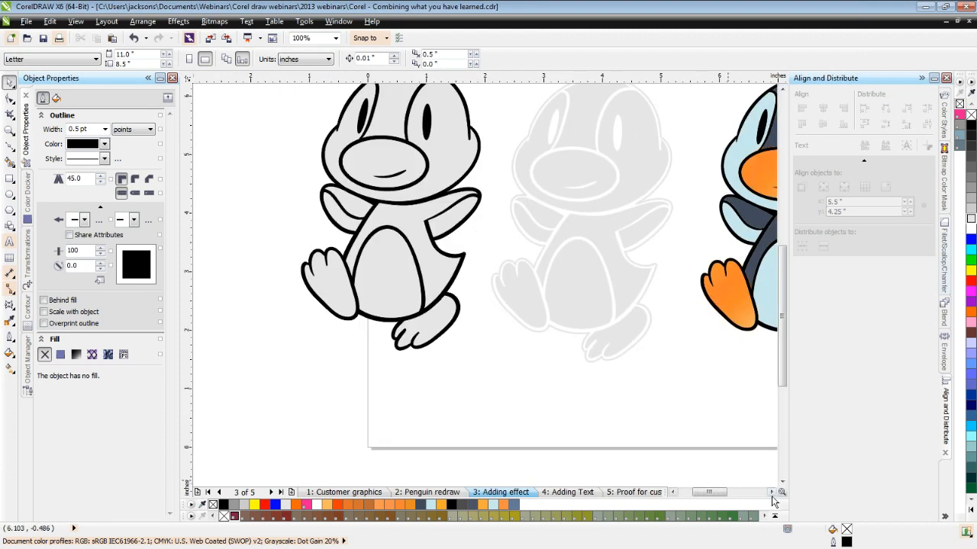
{"action": "left_click", "coordinate": [772, 493]}
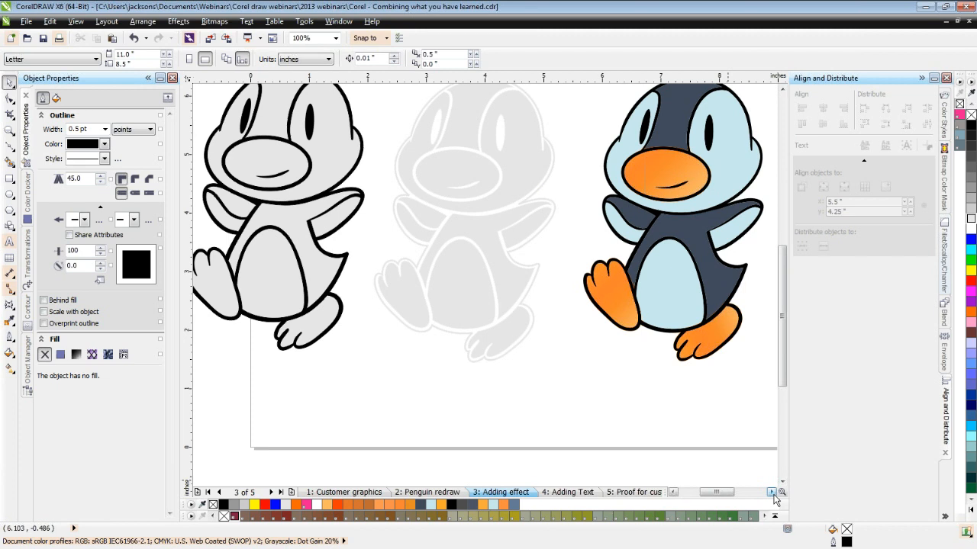
{"action": "left_click_drag", "start_coordinate": [779, 369], "coordinate": [779, 353]}
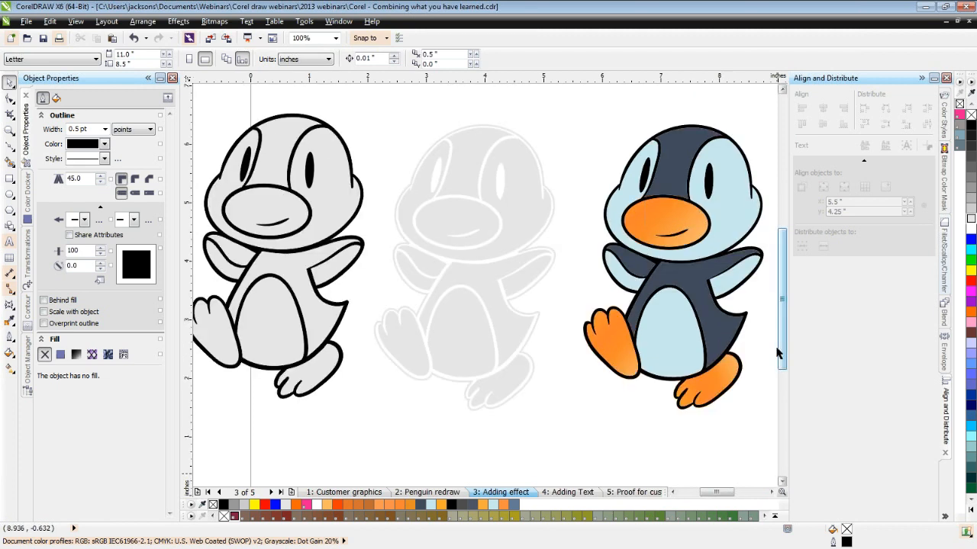
{"action": "left_click", "coordinate": [330, 206]}
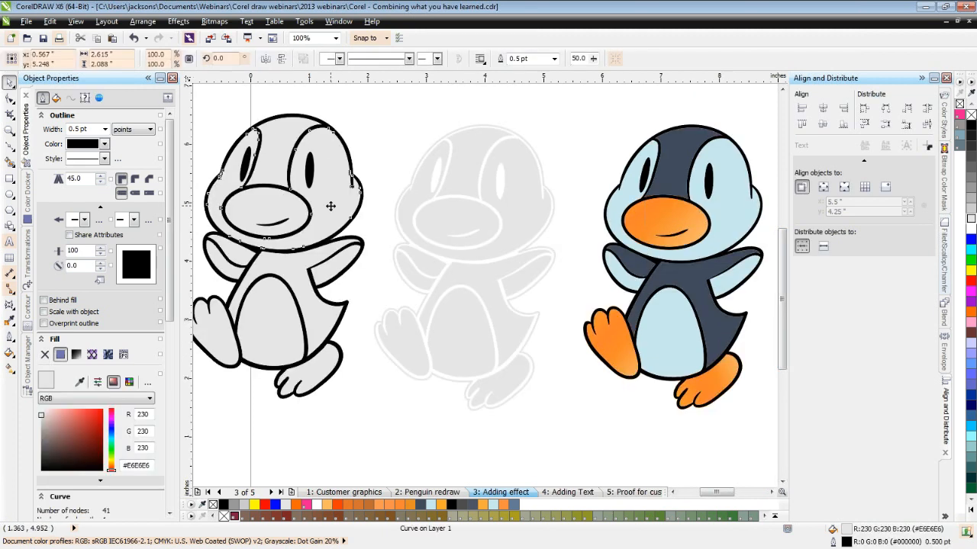
{"action": "key", "text": "Delete"}
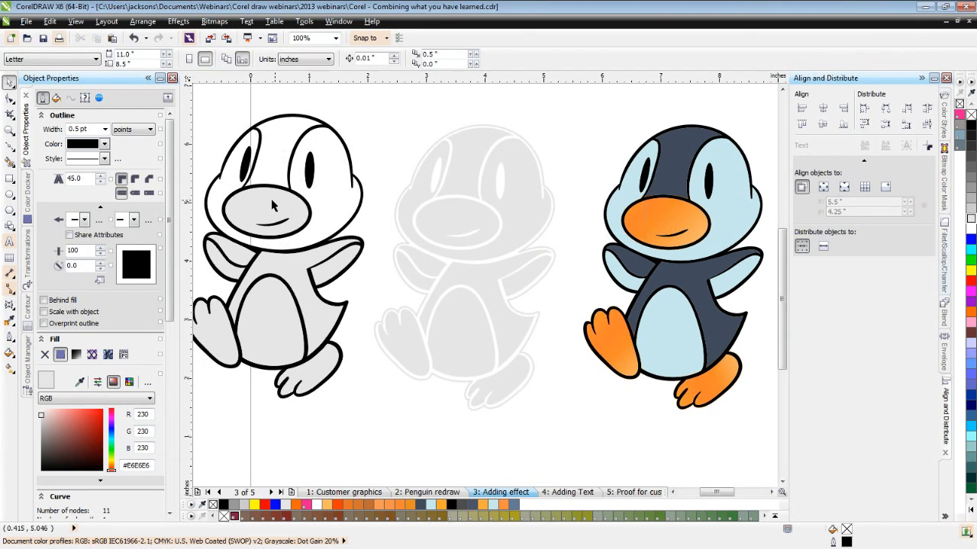
{"action": "left_click", "coordinate": [307, 299]}
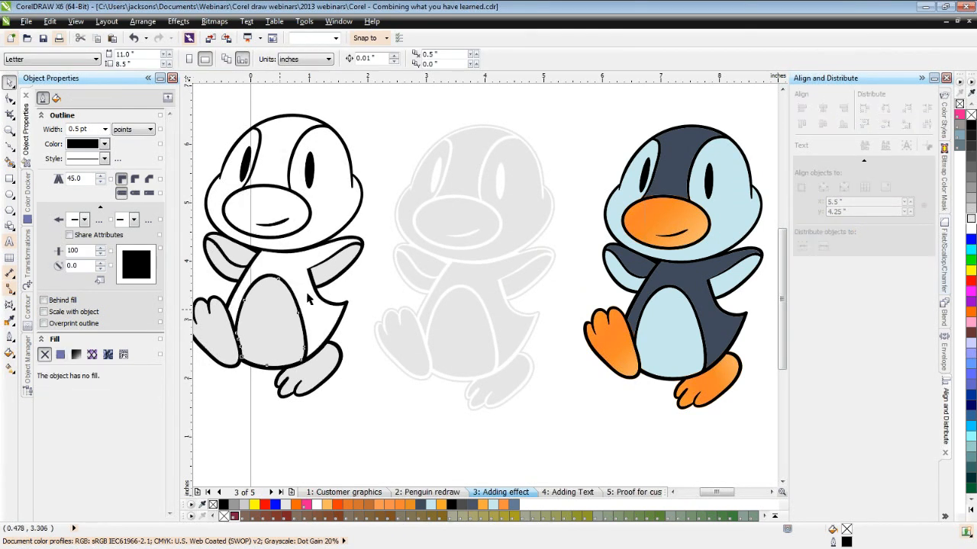
{"action": "key", "text": "Delete"}
{"action": "left_click", "coordinate": [246, 262]}
{"action": "key", "text": "Delete"}
{"action": "left_click", "coordinate": [214, 323]}
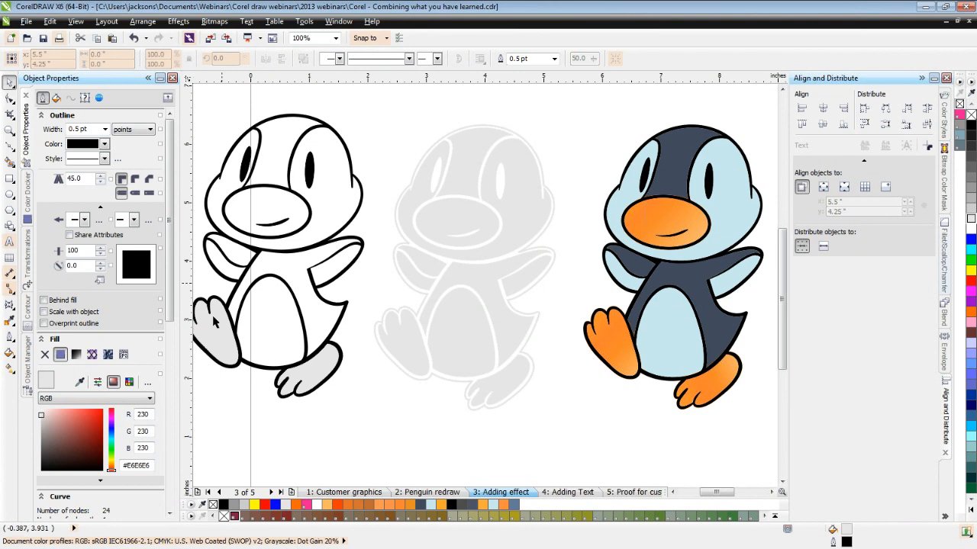
{"action": "key", "text": "Delete"}
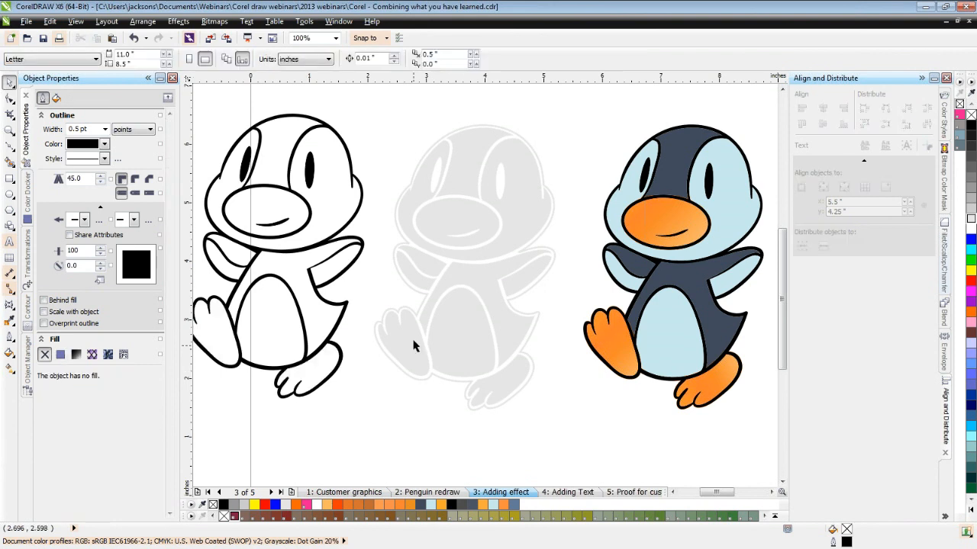
Move all three penguins together to the right so that they sit fully within the page.
{"action": "scroll", "coordinate": [413, 345], "scroll_direction": "down", "scroll_amount": 2}
{"action": "left_click_drag", "start_coordinate": [254, 204], "coordinate": [647, 394]}
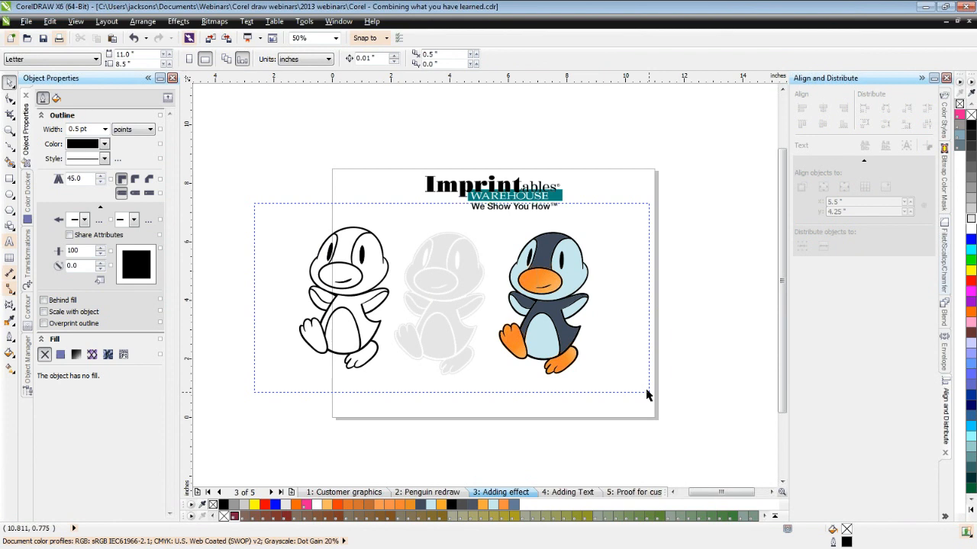
{"action": "left_click_drag", "start_coordinate": [647, 393], "coordinate": [647, 394]}
{"action": "left_click_drag", "start_coordinate": [552, 323], "coordinate": [601, 331]}
{"action": "left_click", "coordinate": [427, 229]}
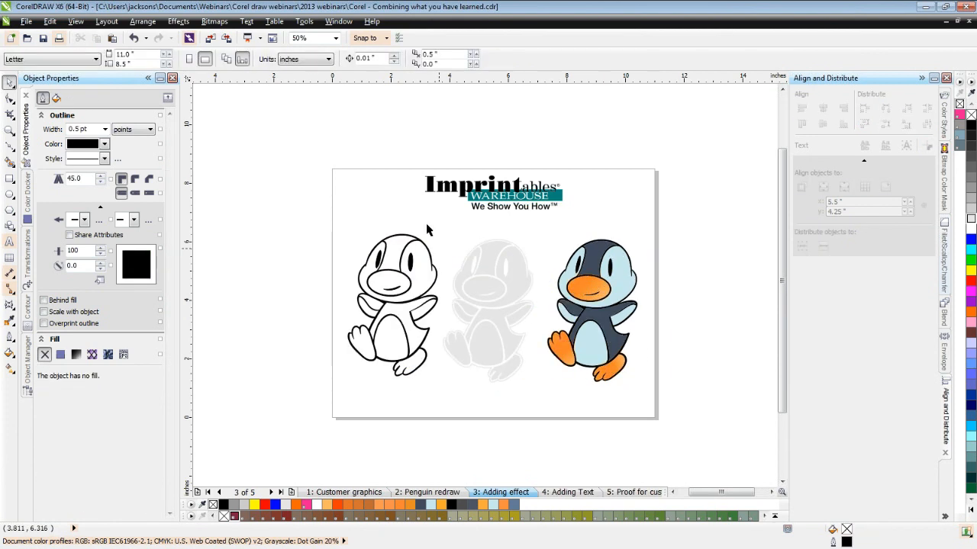
Recolor all shapes of the middle penguin with the darker gray #B3B3B3.
{"action": "left_click_drag", "start_coordinate": [441, 227], "coordinate": [542, 392]}
{"action": "left_click", "coordinate": [971, 197]}
{"action": "left_click", "coordinate": [658, 243]}
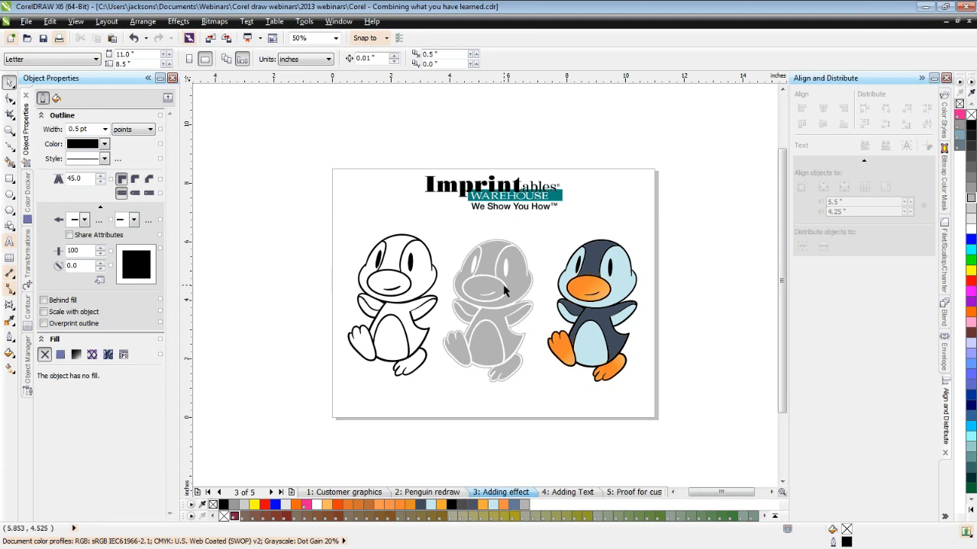
Draw a small pupil circle about 0.07 inches wide in the middle penguin's left eye, with fill and outline in gray #B3B3B3.
{"action": "scroll", "coordinate": [504, 290], "scroll_direction": "up", "scroll_amount": 2}
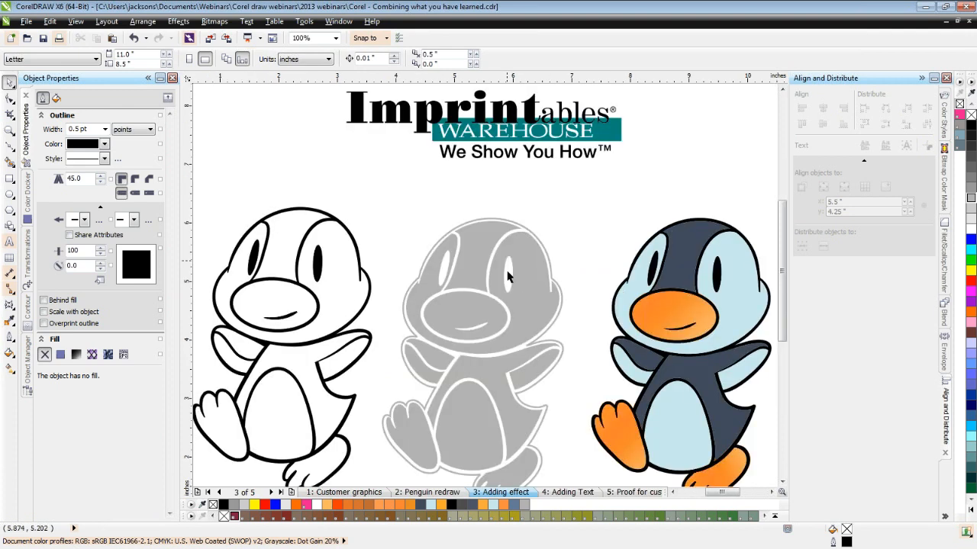
{"action": "scroll", "coordinate": [446, 263], "scroll_direction": "up", "scroll_amount": 1}
{"action": "key", "text": "F7"}
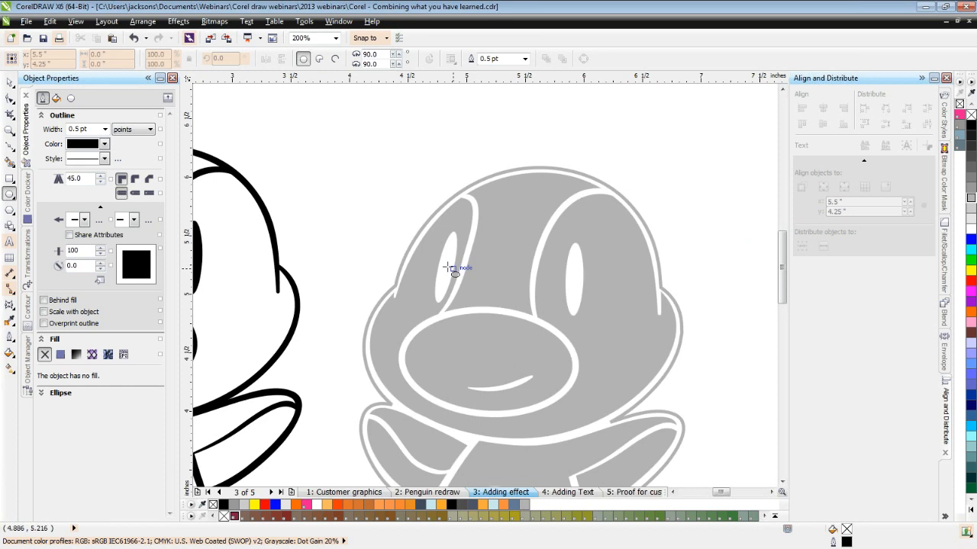
{"action": "left_click", "coordinate": [450, 267]}
{"action": "scroll", "coordinate": [451, 267], "scroll_direction": "up", "scroll_amount": 1}
{"action": "left_click", "coordinate": [971, 197]}
{"action": "right_click", "coordinate": [971, 198]}
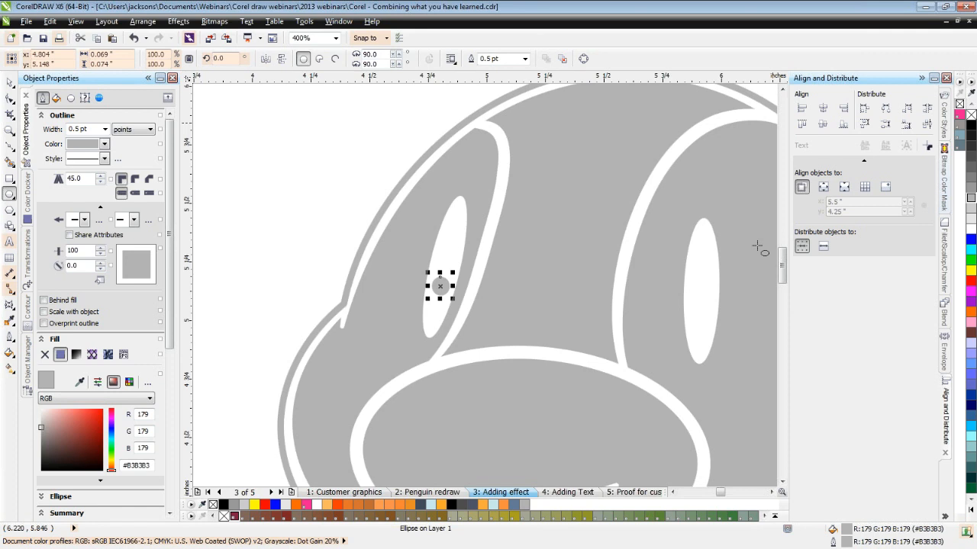
Place a copy of the gray pupil circle in the middle penguin's right eye.
{"action": "scroll", "coordinate": [555, 229], "scroll_direction": "down", "scroll_amount": 1}
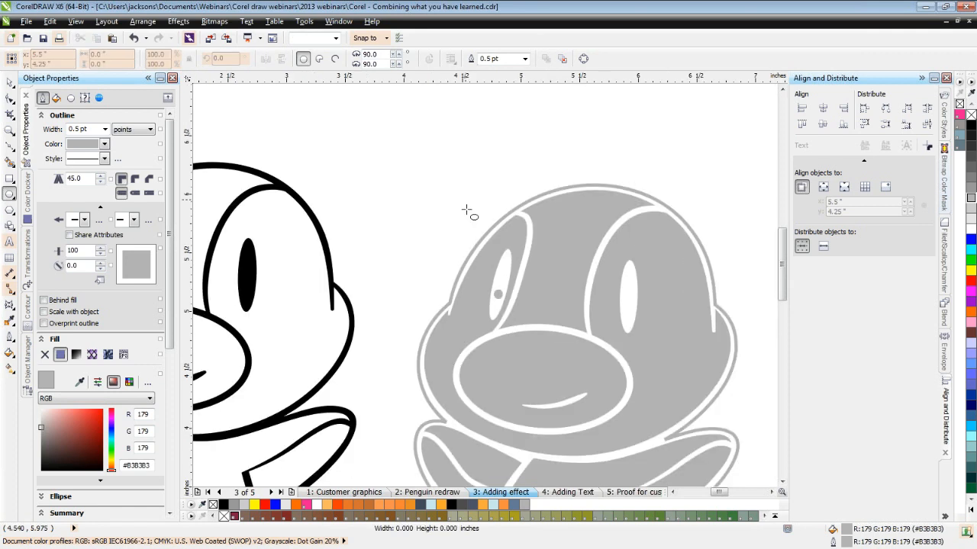
{"action": "key", "text": "space"}
{"action": "left_click_drag", "start_coordinate": [503, 303], "coordinate": [628, 312]}
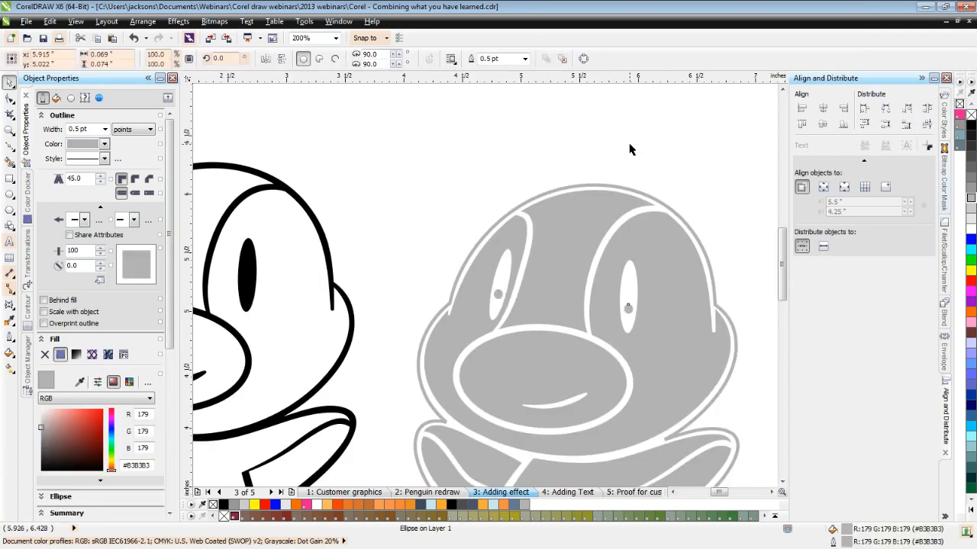
{"action": "key", "text": "Escape"}
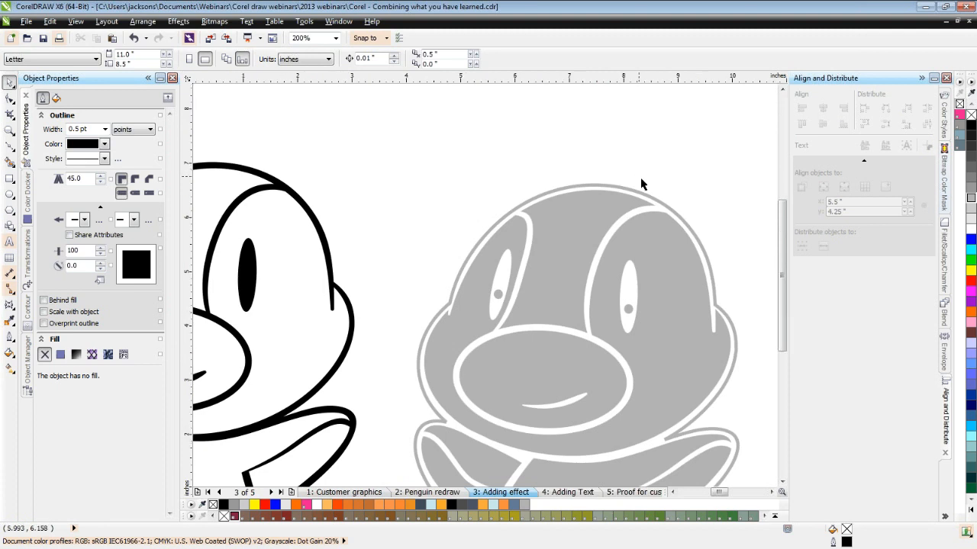
{"action": "key", "text": "shift+F4"}
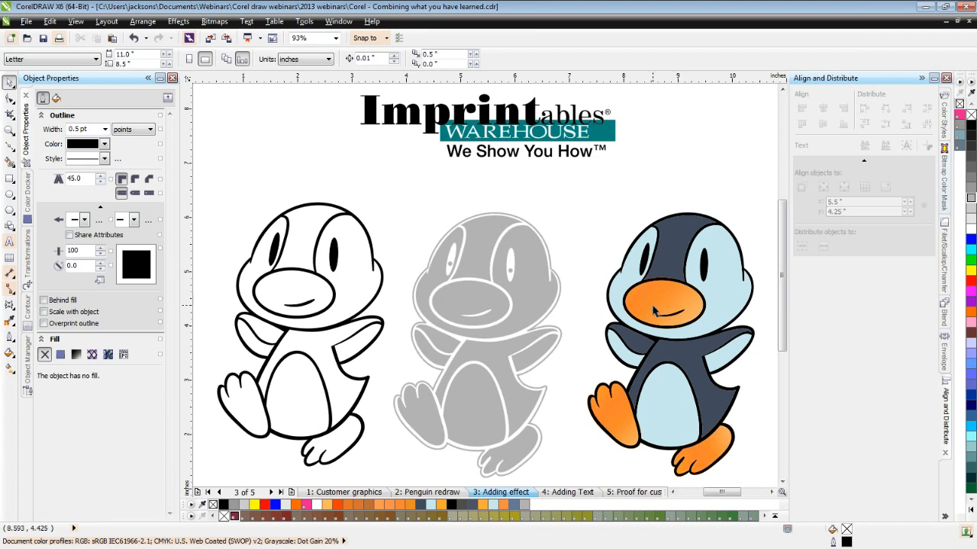
Create a boundary around the whole colored penguin, give its outline the CutContour color, and check the line up close.
{"action": "left_click", "coordinate": [771, 493]}
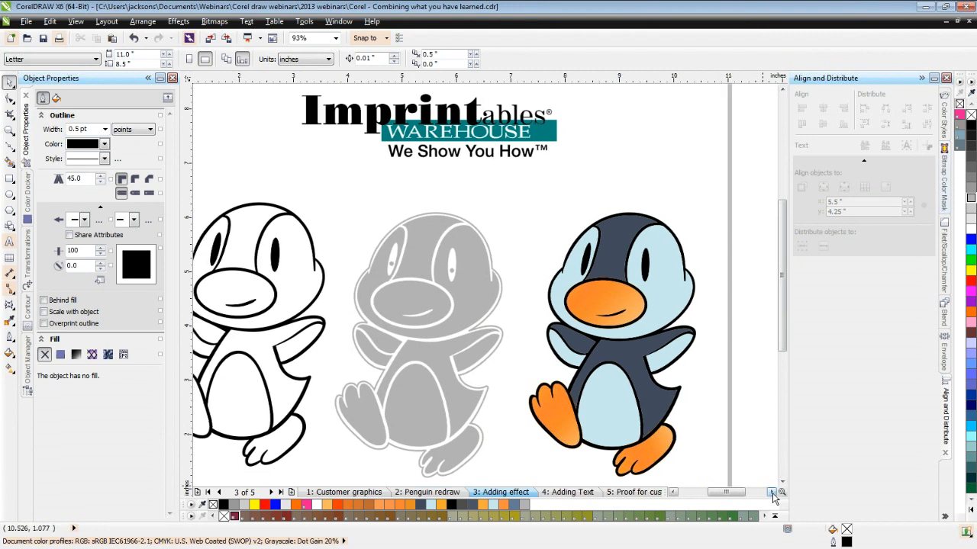
{"action": "left_click", "coordinate": [772, 493]}
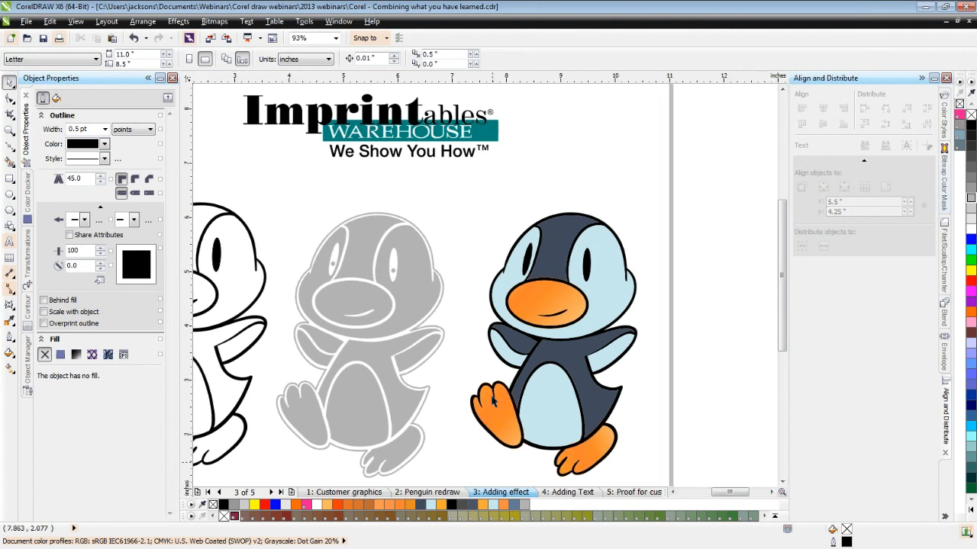
{"action": "left_click_drag", "start_coordinate": [452, 192], "coordinate": [662, 467]}
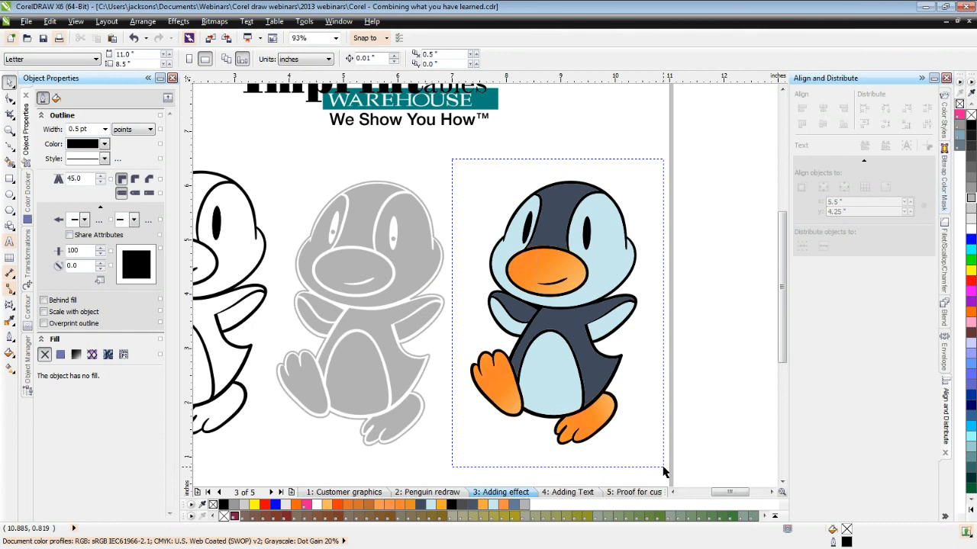
{"action": "left_click_drag", "start_coordinate": [663, 471], "coordinate": [664, 467]}
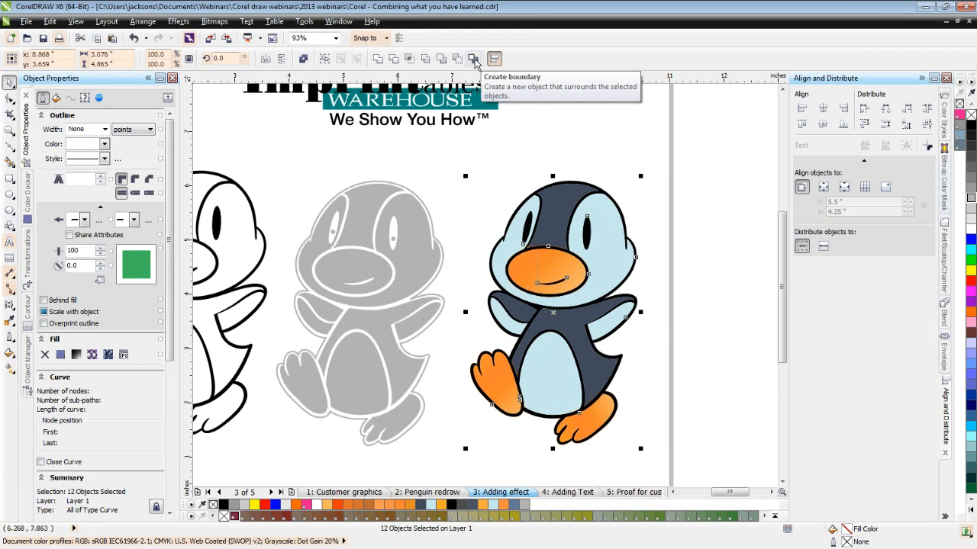
{"action": "left_click", "coordinate": [473, 60]}
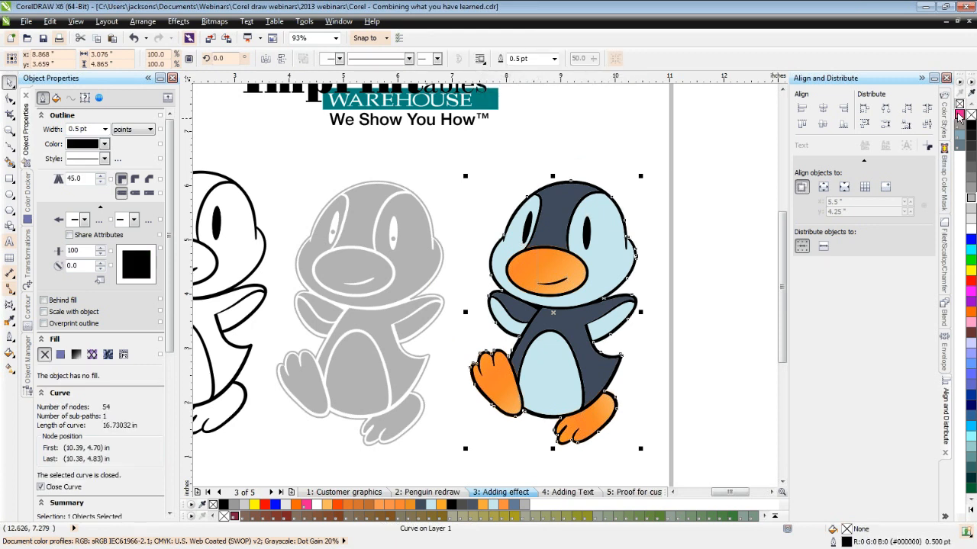
{"action": "right_click", "coordinate": [959, 114]}
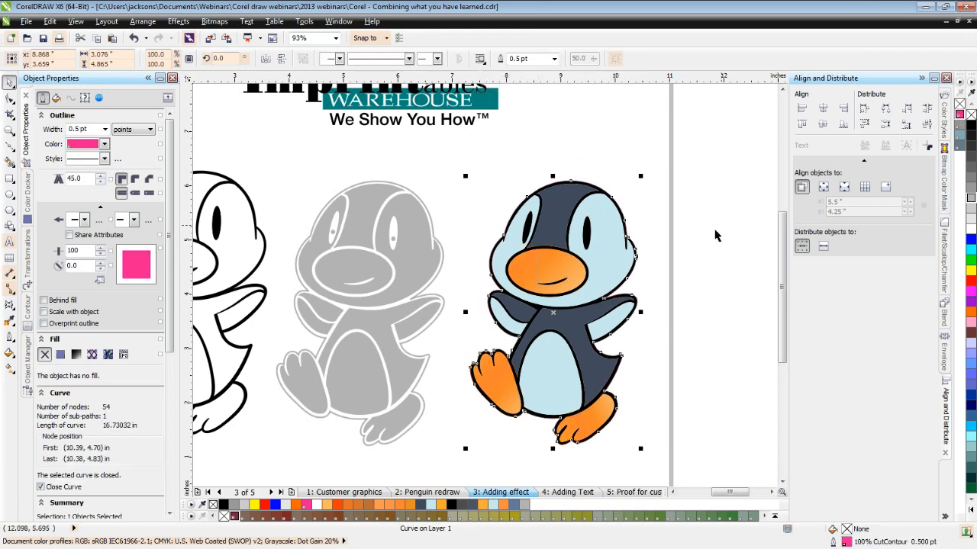
{"action": "scroll", "coordinate": [607, 297], "scroll_direction": "up", "scroll_amount": 4}
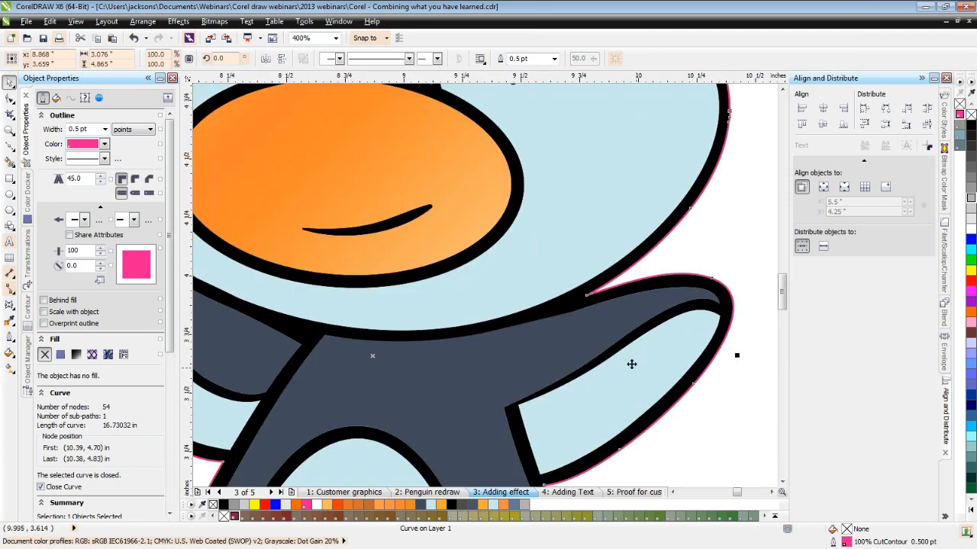
{"action": "scroll", "coordinate": [608, 352], "scroll_direction": "down", "scroll_amount": 2}
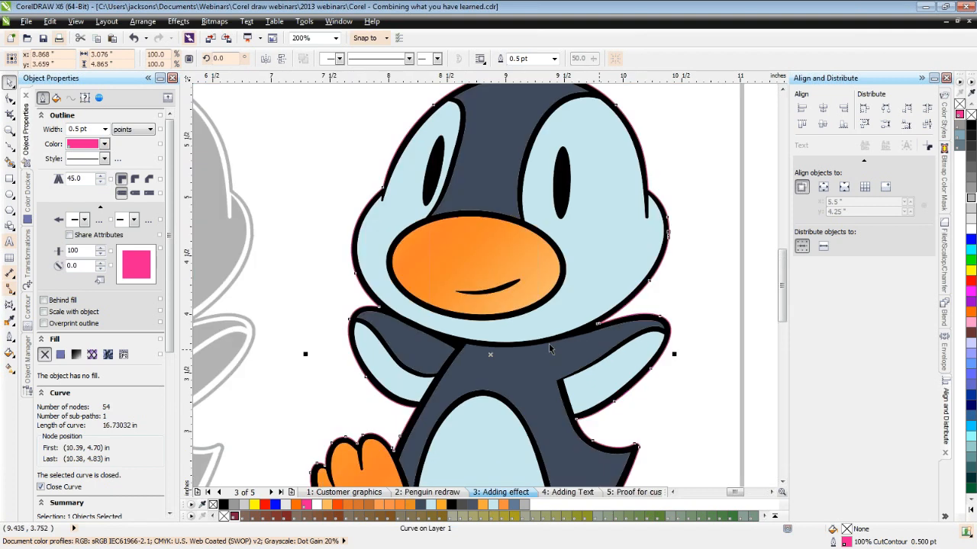
{"action": "key", "text": "F4"}
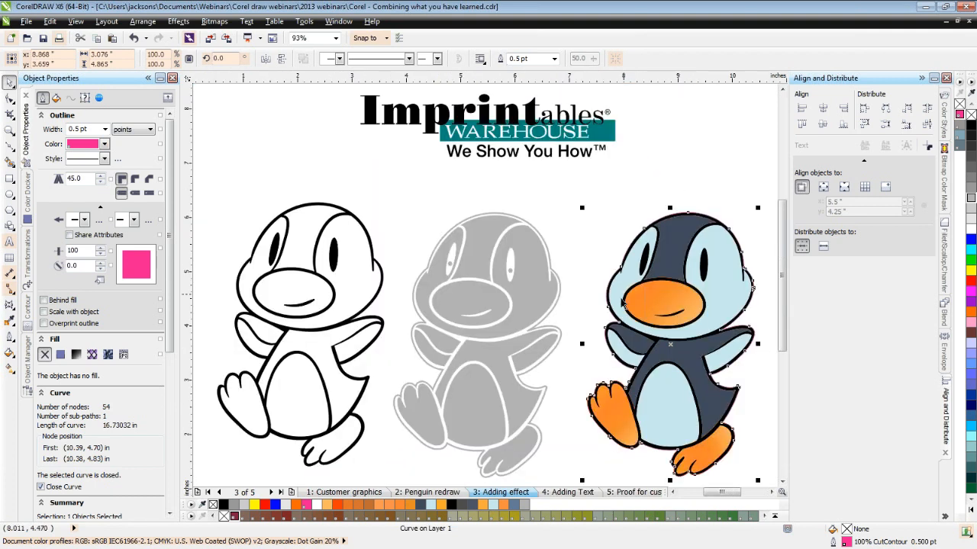
{"action": "left_click", "coordinate": [563, 193]}
Go to the Adding Text page and delete the PENGUIN PALS and DAYCARE text around the penguin.
{"action": "left_click", "coordinate": [572, 493]}
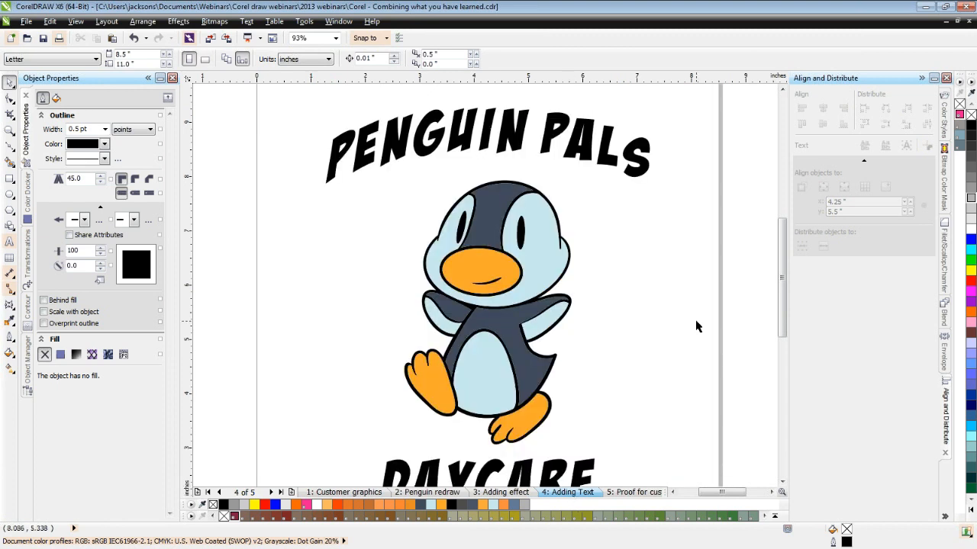
{"action": "key", "text": "F4"}
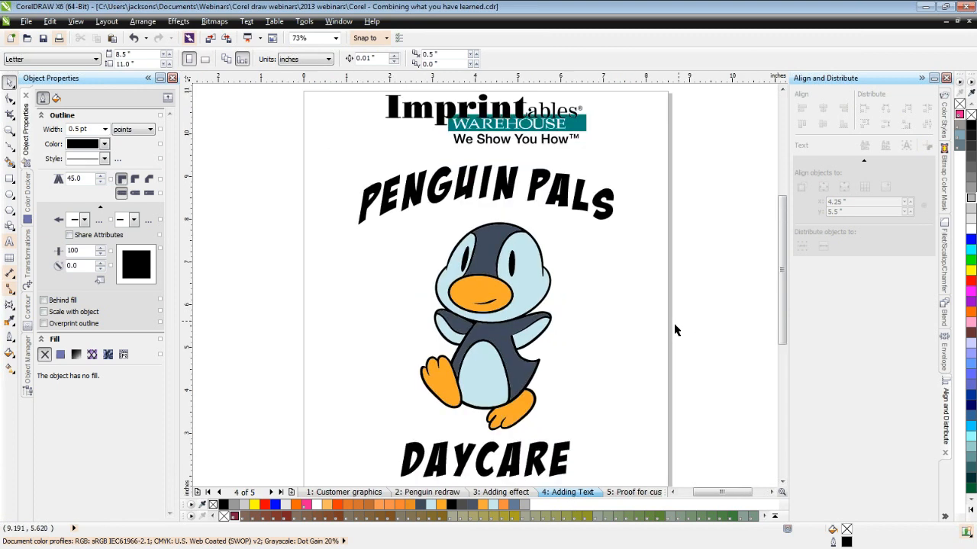
{"action": "left_click", "coordinate": [532, 196]}
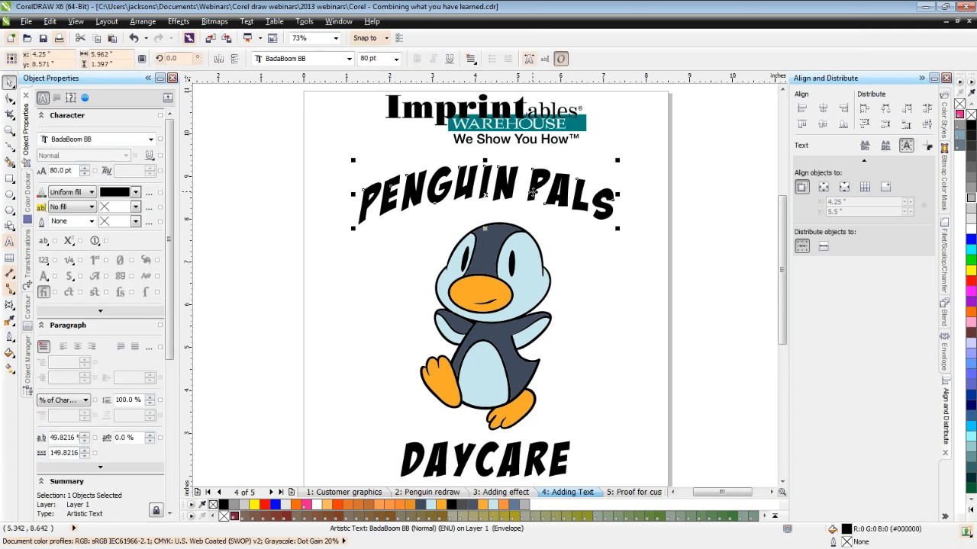
{"action": "key", "text": "Delete"}
Add the artistic text "PENGUIN PALS" above the penguin's head and set its size to 80 pt.
{"action": "left_click", "coordinate": [9, 243]}
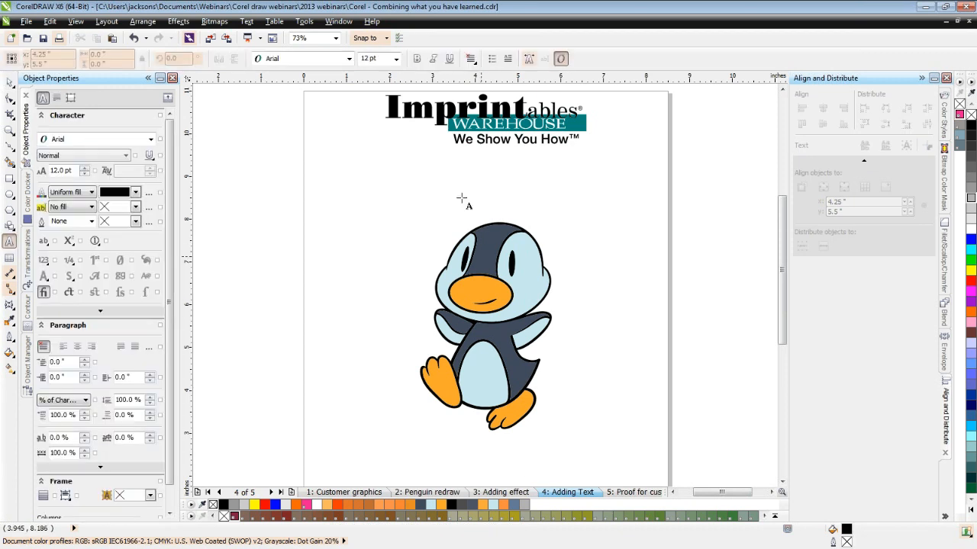
{"action": "left_click", "coordinate": [402, 202]}
{"action": "type", "text": "PENGUIN PALS"}
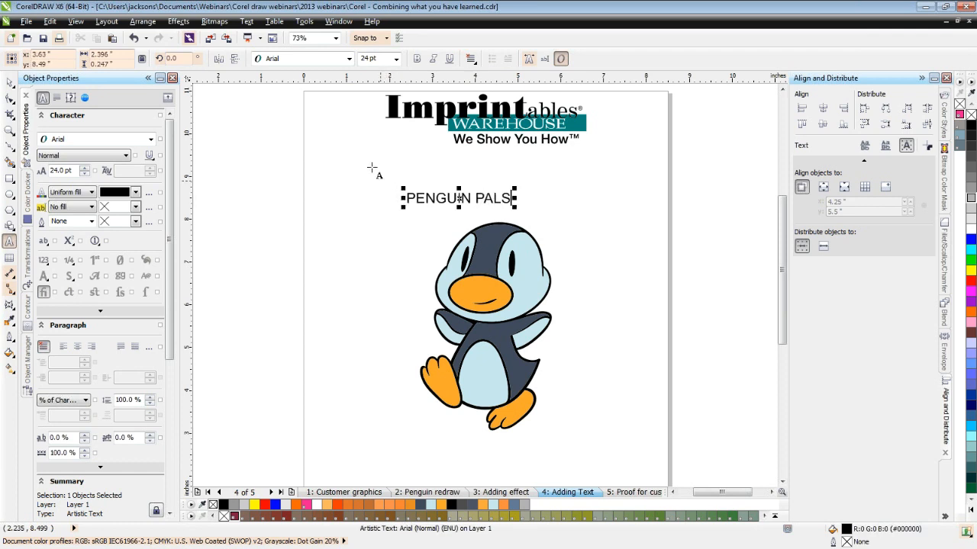
{"action": "left_click", "coordinate": [10, 82]}
{"action": "left_click_drag", "start_coordinate": [376, 58], "coordinate": [354, 59]}
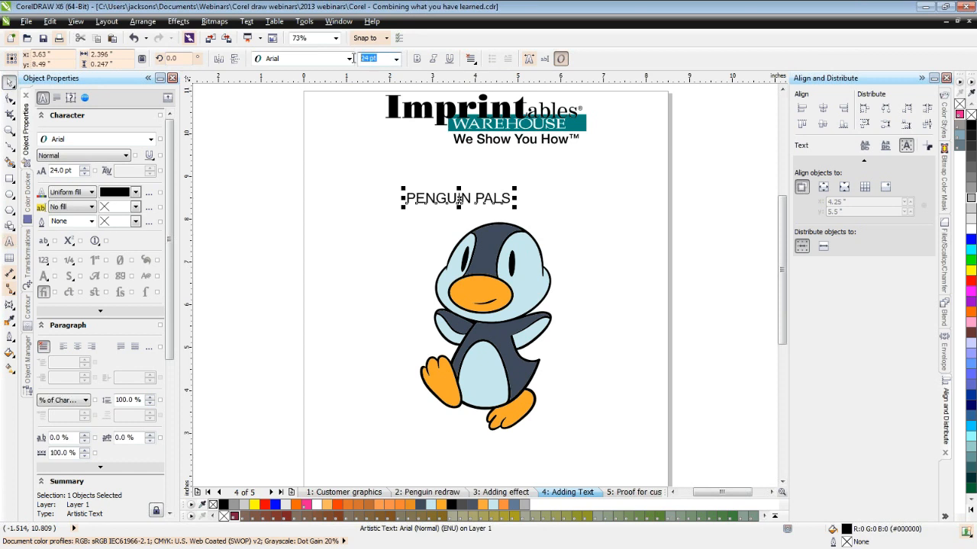
{"action": "type", "text": "30"}
{"action": "key", "text": "Return"}
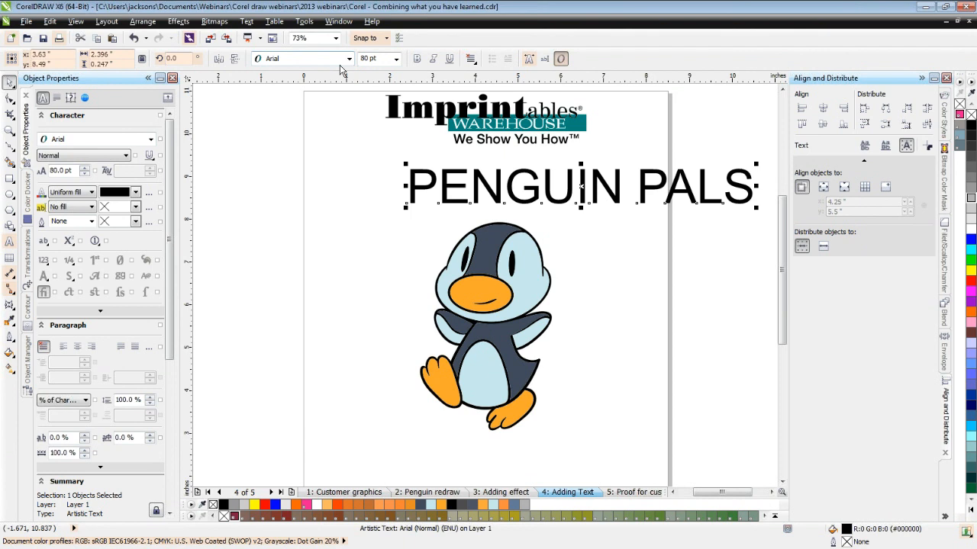
Try the Comic Sans MS font on the PENGUIN PALS text.
{"action": "left_click", "coordinate": [348, 58]}
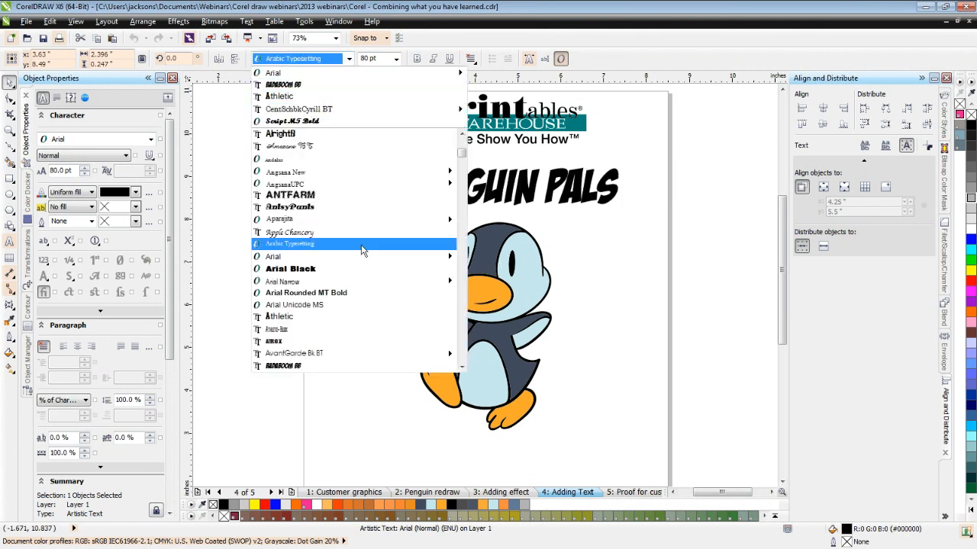
{"action": "scroll", "coordinate": [348, 270], "scroll_direction": "down", "scroll_amount": 1}
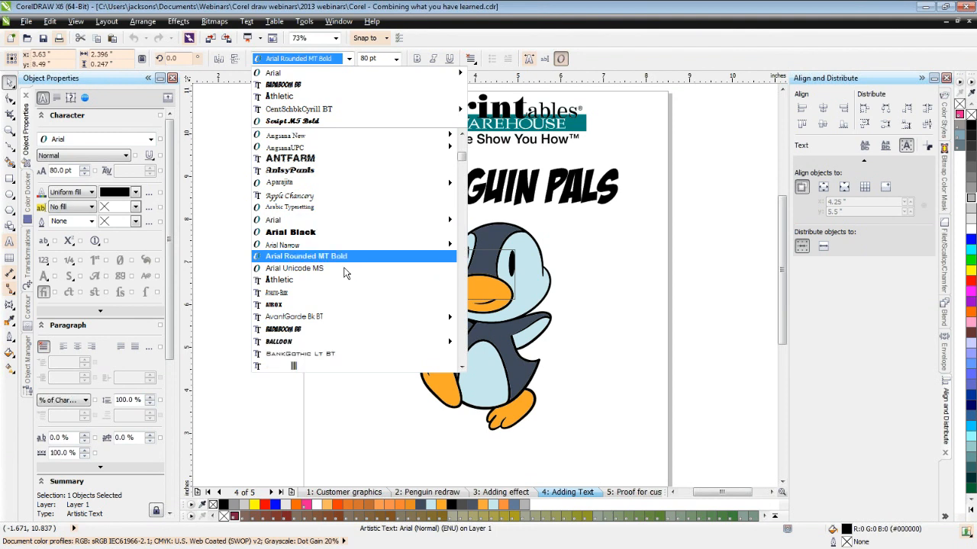
{"action": "scroll", "coordinate": [344, 271], "scroll_direction": "down", "scroll_amount": 3}
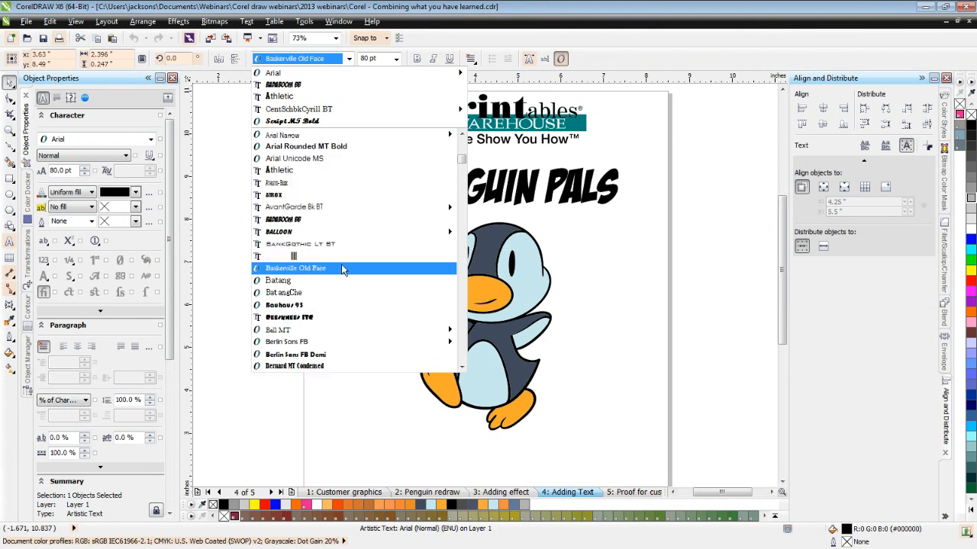
{"action": "scroll", "coordinate": [342, 271], "scroll_direction": "down", "scroll_amount": 5}
{"action": "scroll", "coordinate": [319, 274], "scroll_direction": "down", "scroll_amount": 5}
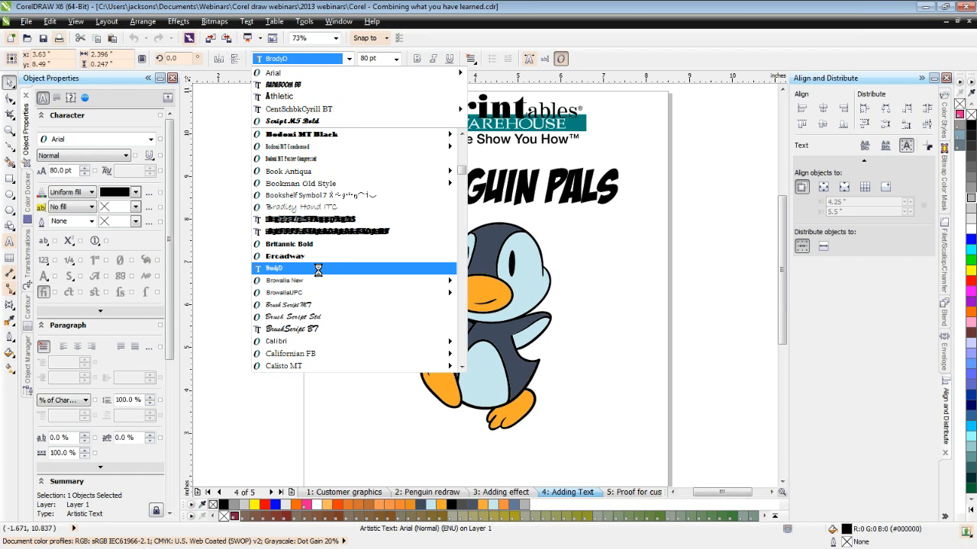
{"action": "scroll", "coordinate": [318, 271], "scroll_direction": "down", "scroll_amount": 10}
{"action": "scroll", "coordinate": [287, 364], "scroll_direction": "up", "scroll_amount": 8}
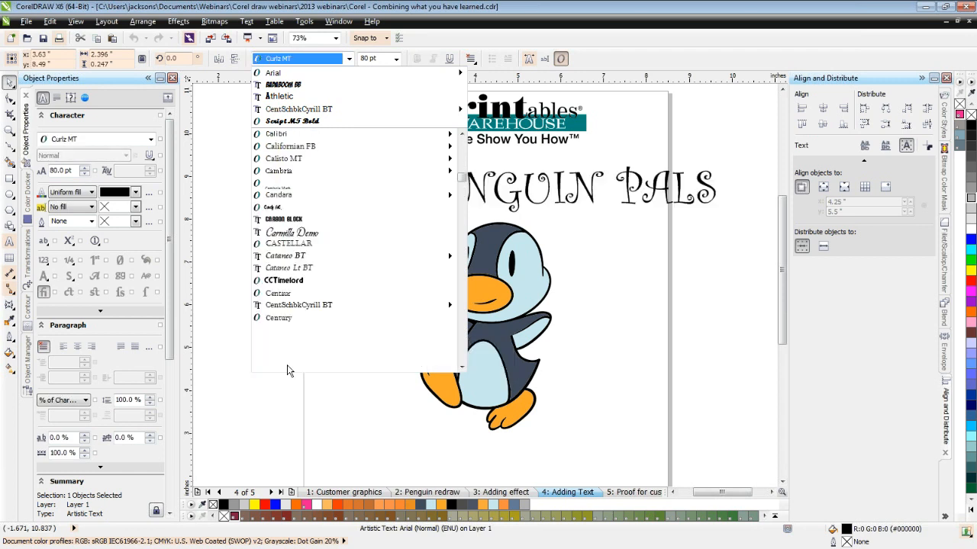
{"action": "scroll", "coordinate": [287, 365], "scroll_direction": "down", "scroll_amount": 5}
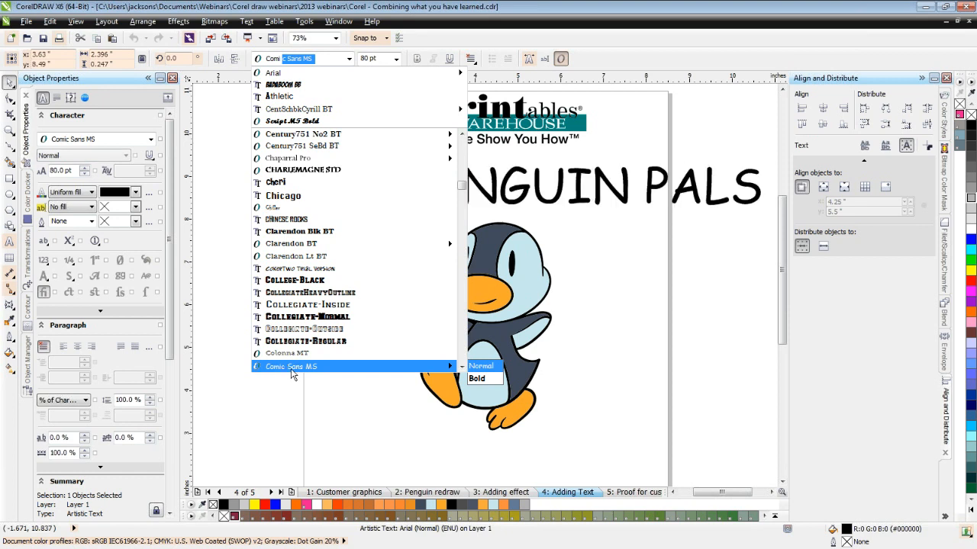
{"action": "left_click", "coordinate": [291, 368]}
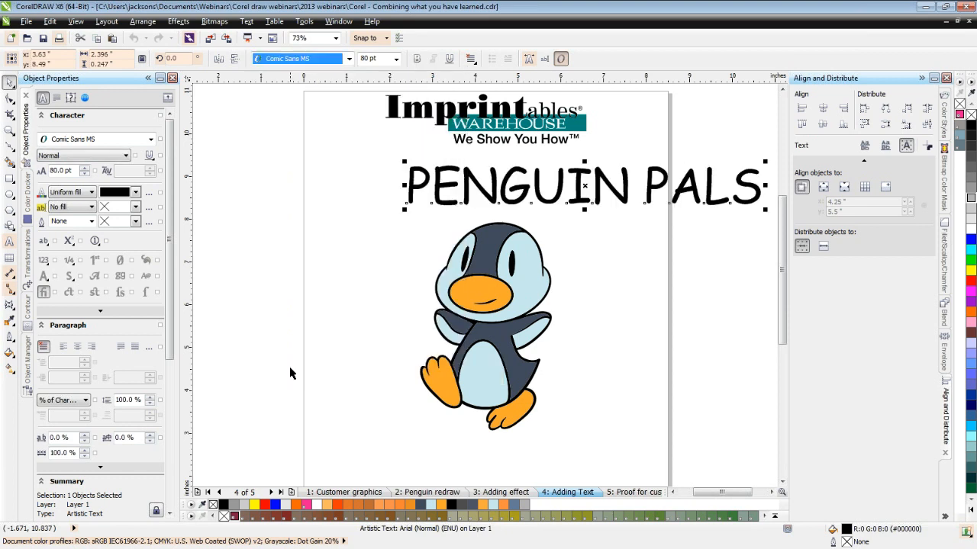
Move the PENGUIN PALS text over the penguin's head and set its font to BadaBoom BB.
{"action": "left_click_drag", "start_coordinate": [583, 184], "coordinate": [509, 193]}
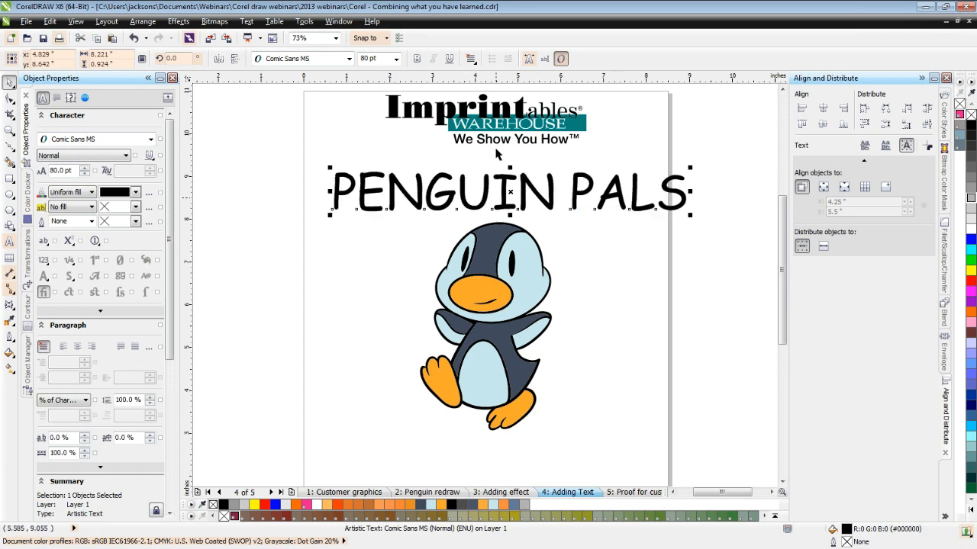
{"action": "left_click", "coordinate": [348, 59]}
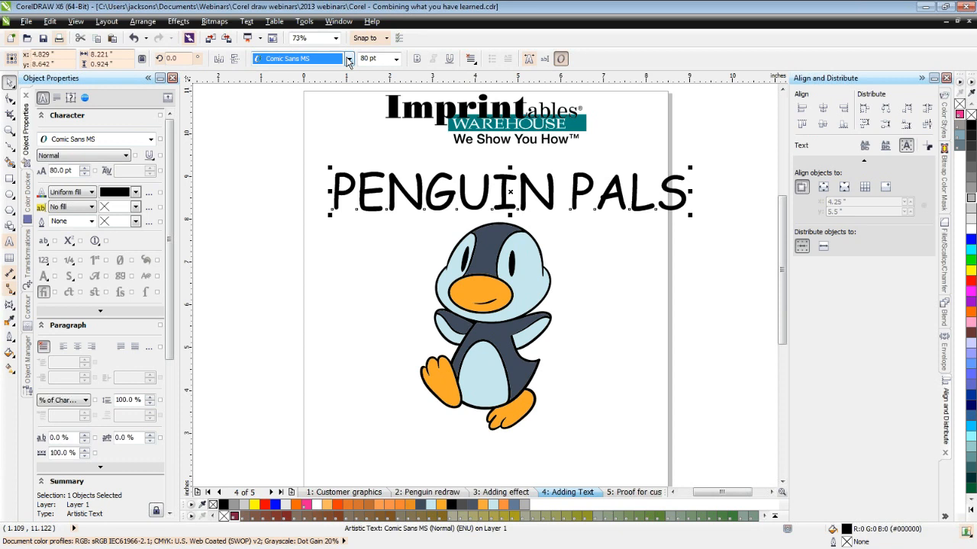
{"action": "left_click", "coordinate": [348, 61]}
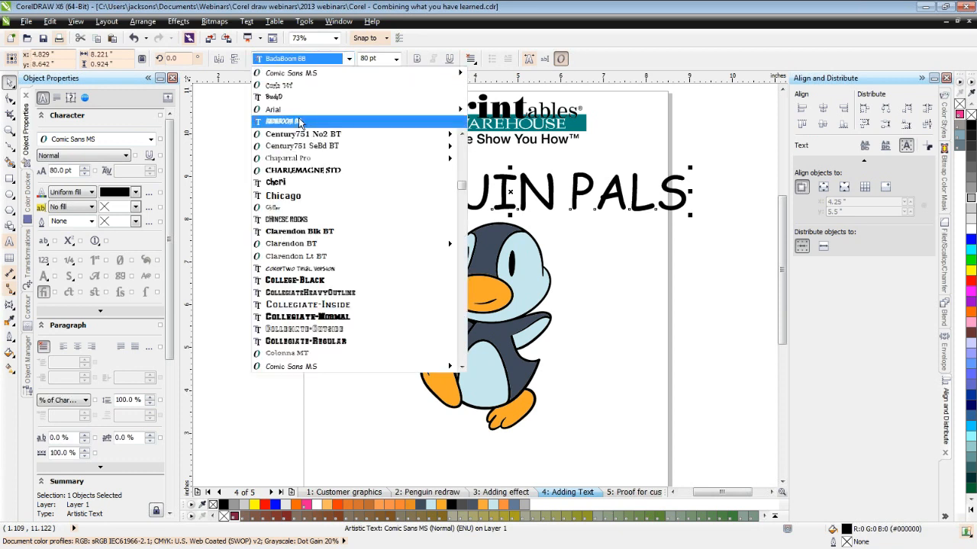
{"action": "left_click", "coordinate": [298, 121]}
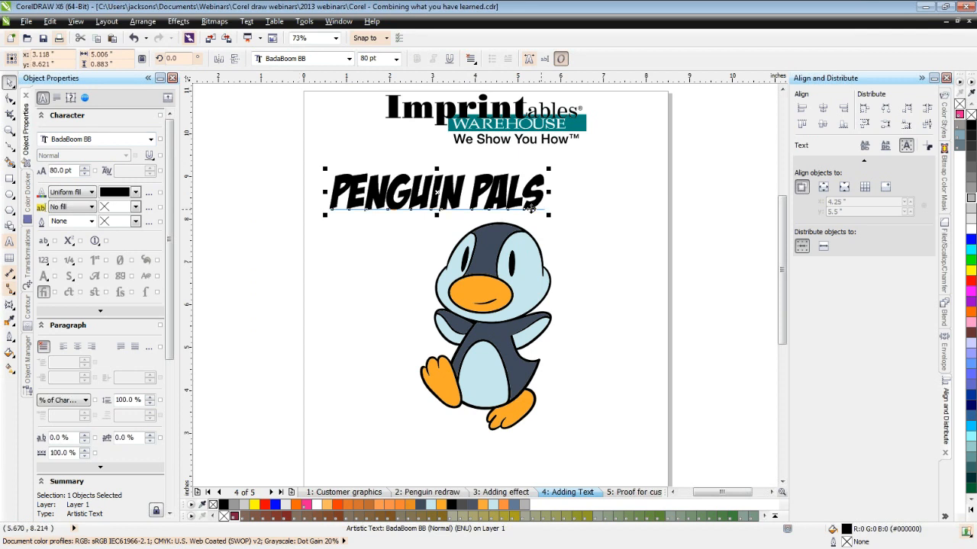
Widen the character spacing of the PENGUIN PALS text to about 50%.
{"action": "left_click", "coordinate": [10, 100]}
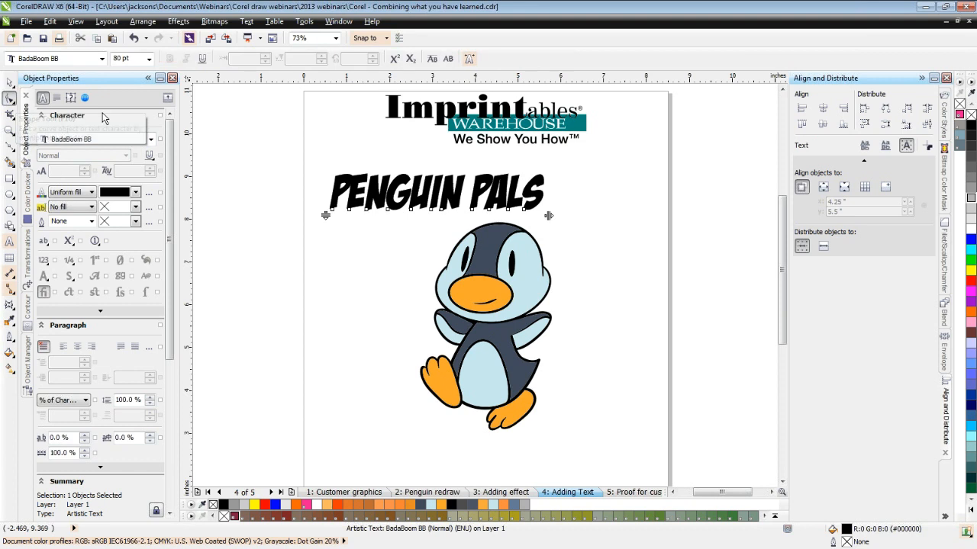
{"action": "left_click_drag", "start_coordinate": [549, 216], "coordinate": [597, 216]}
{"action": "left_click", "coordinate": [10, 82]}
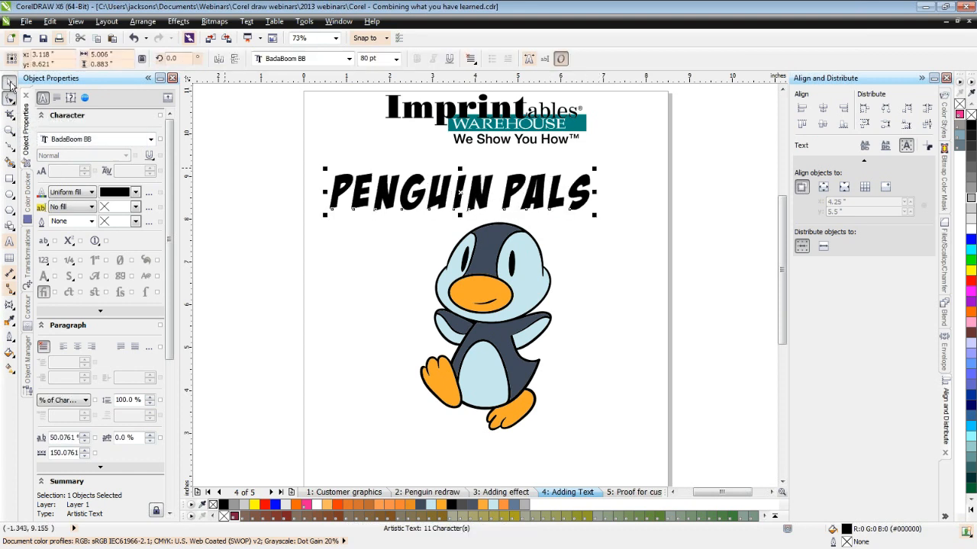
Center the PENGUIN PALS text over the penguin by aligning their vertical center lines.
{"action": "left_click", "coordinate": [485, 261], "text": "shift"}
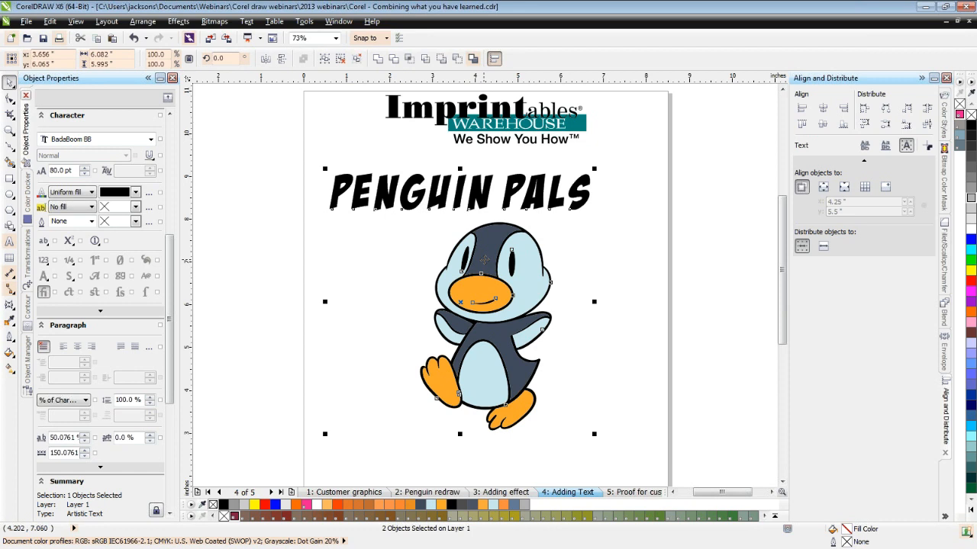
{"action": "key", "text": "c"}
{"action": "left_click", "coordinate": [142, 21]}
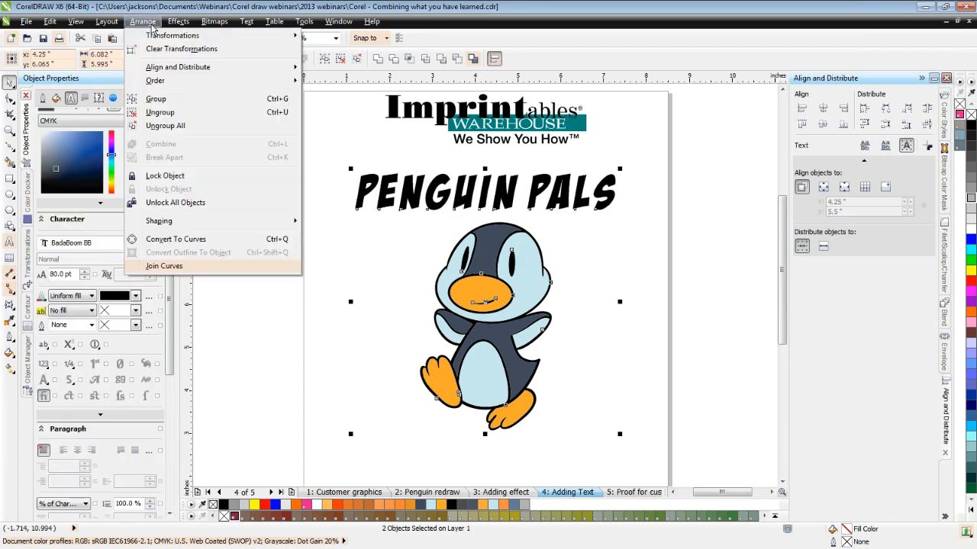
{"action": "mouse_move", "coordinate": [184, 74]}
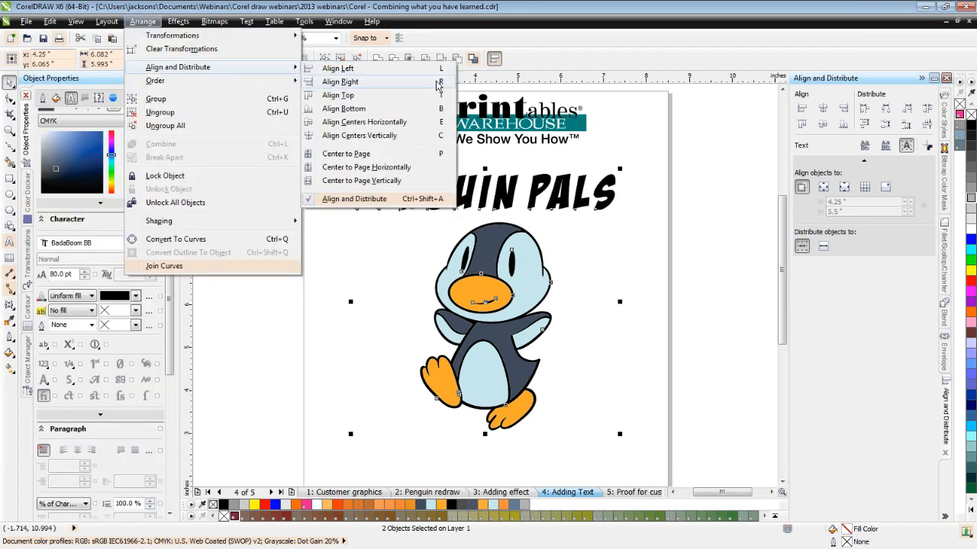
{"action": "left_click", "coordinate": [658, 146]}
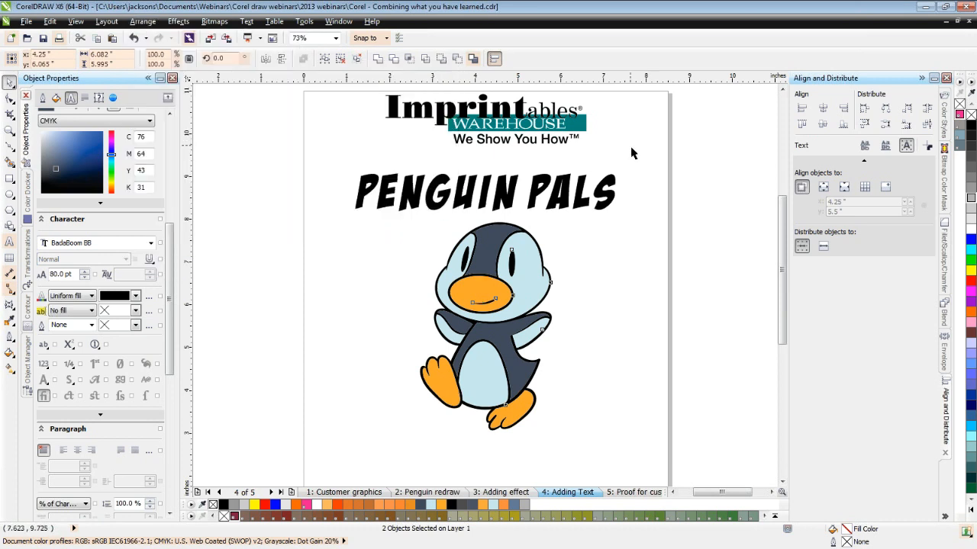
{"action": "left_click", "coordinate": [631, 154]}
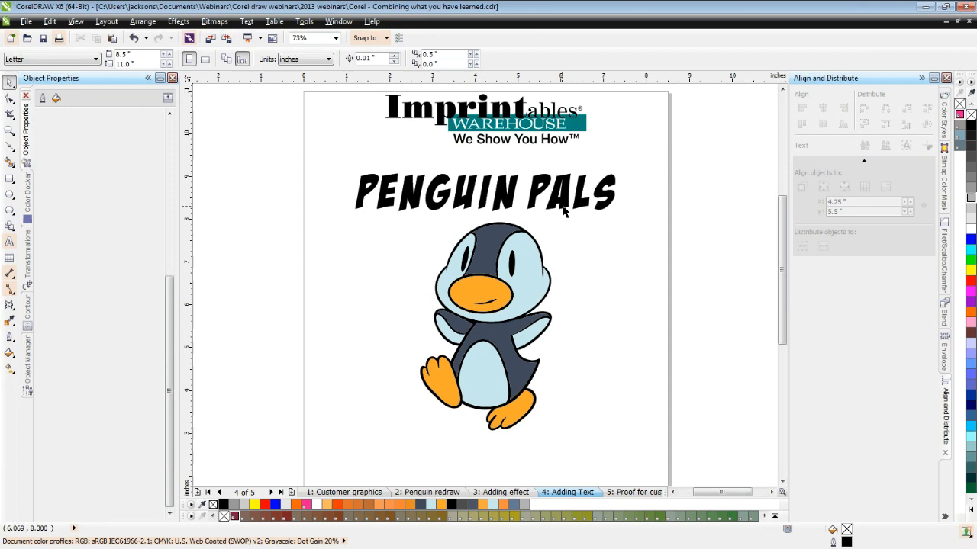
Place a copy of the PENGUIN PALS text straight below the penguin's feet.
{"action": "left_click_drag", "start_coordinate": [487, 206], "coordinate": [483, 466]}
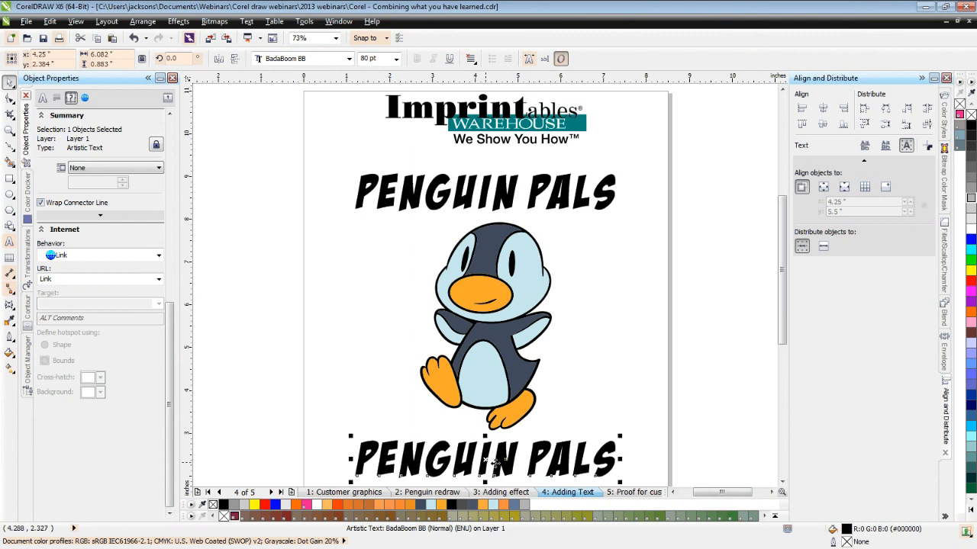
{"action": "left_click", "coordinate": [781, 483]}
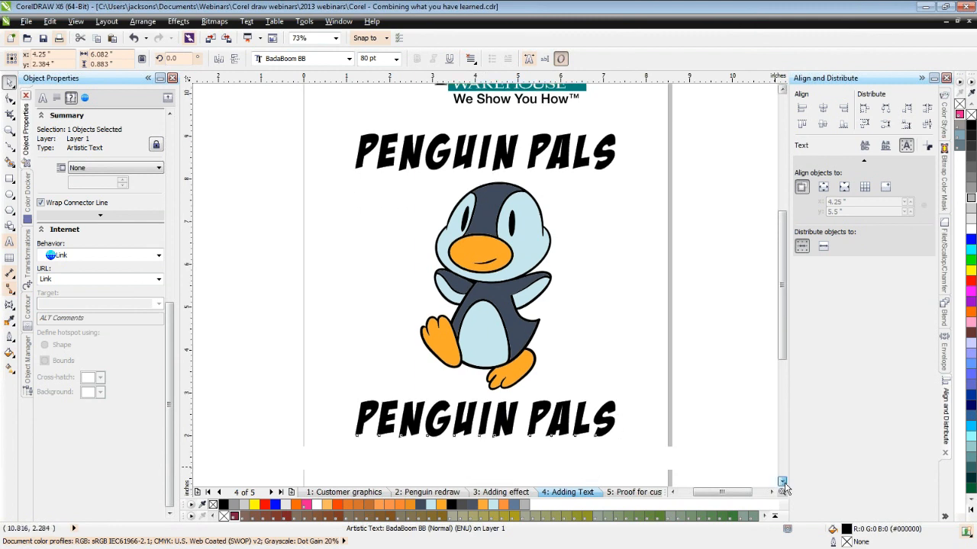
{"action": "left_click", "coordinate": [784, 483]}
Center-align the lower text copy and replace its wording with "DAYCARE".
{"action": "key", "text": "F8"}
{"action": "left_click_drag", "start_coordinate": [619, 382], "coordinate": [354, 381]}
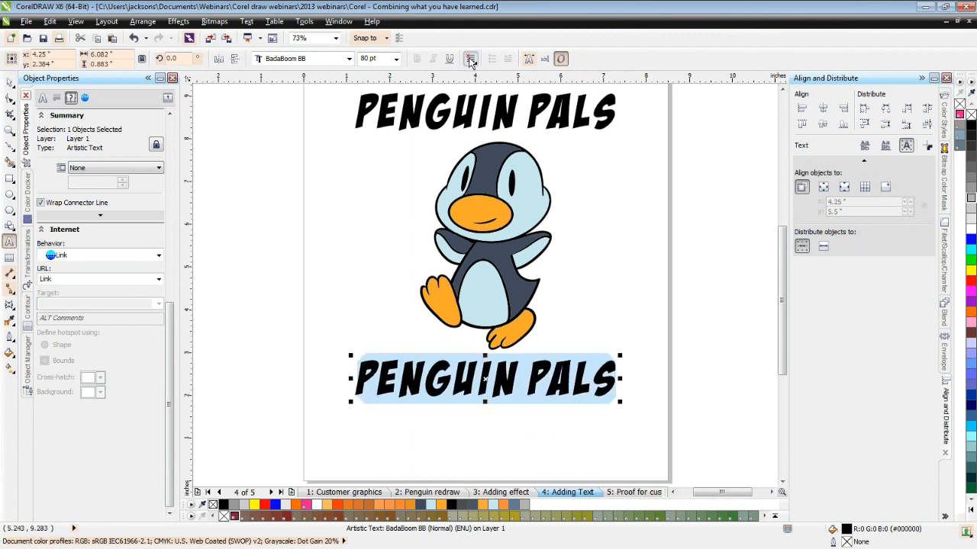
{"action": "left_click", "coordinate": [471, 59]}
{"action": "left_click", "coordinate": [493, 101]}
{"action": "type", "text": "DAYCARE"}
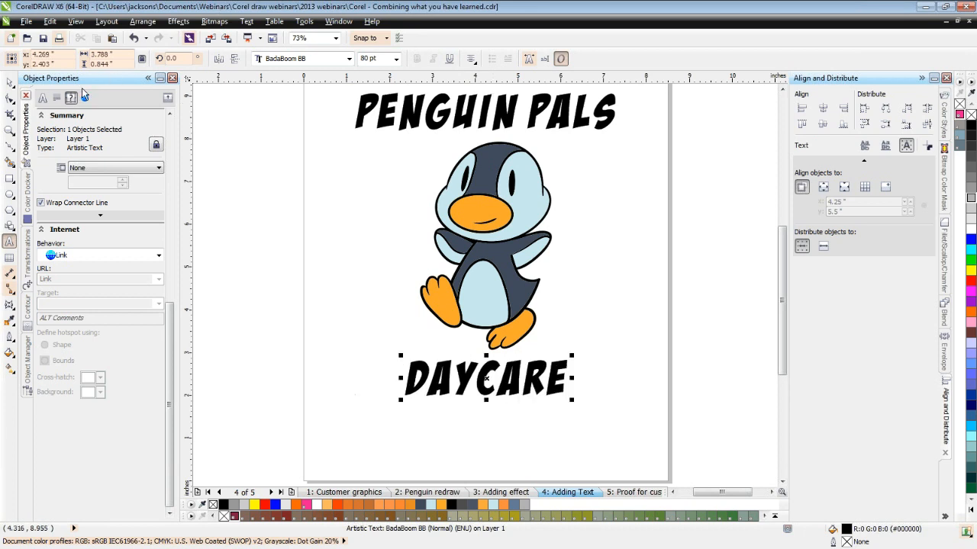
{"action": "left_click", "coordinate": [7, 82]}
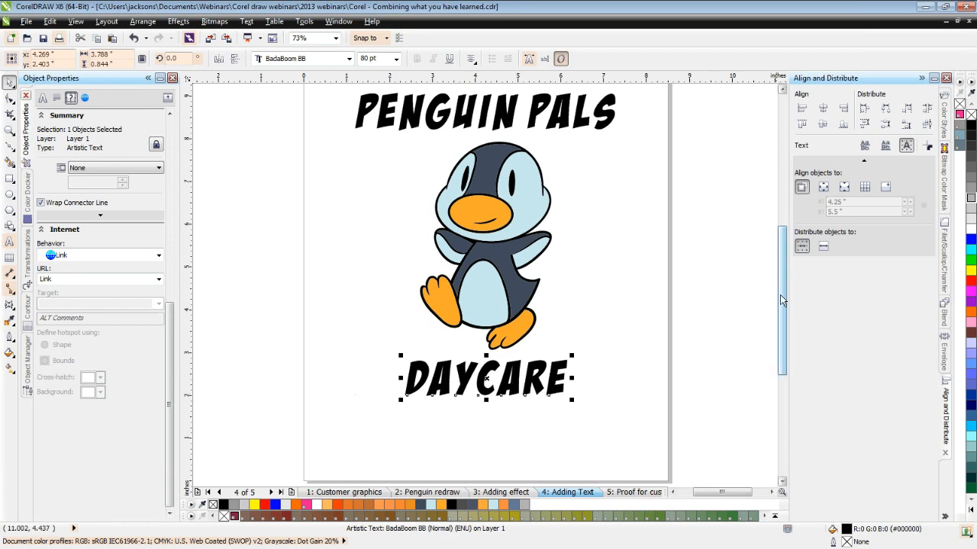
Draw a circle about 6.6 inches in diameter and center it on the page around the penguin.
{"action": "left_click_drag", "start_coordinate": [782, 299], "coordinate": [783, 281]}
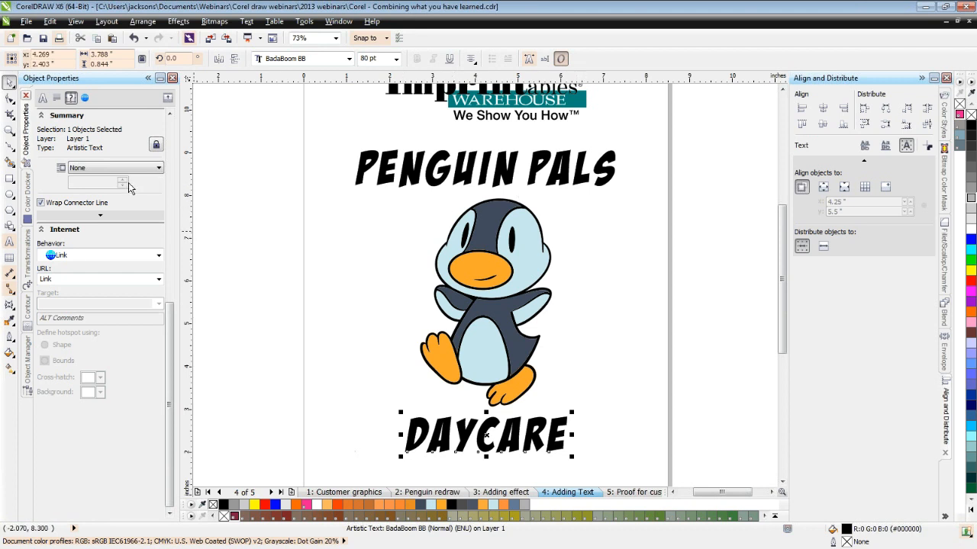
{"action": "left_click", "coordinate": [10, 195]}
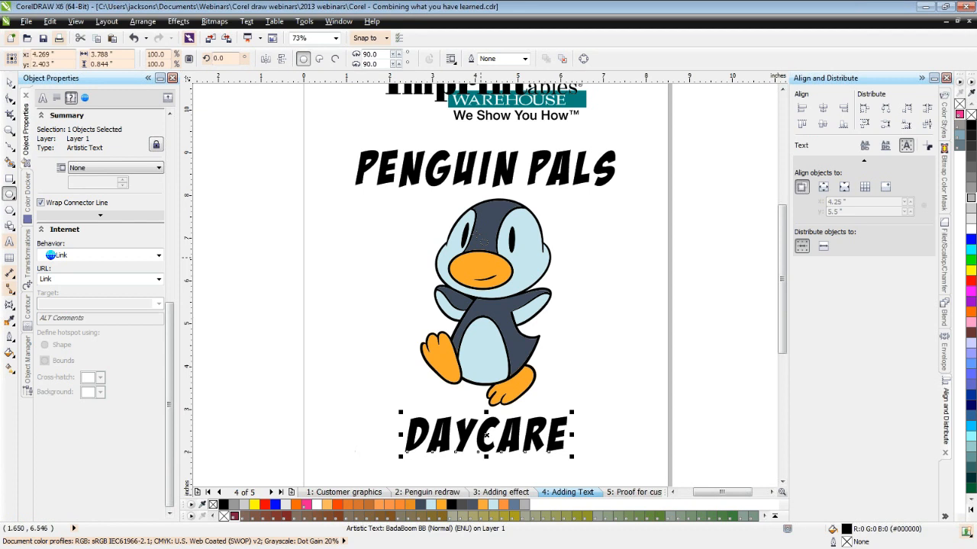
{"action": "left_click_drag", "start_coordinate": [399, 195], "coordinate": [596, 348]}
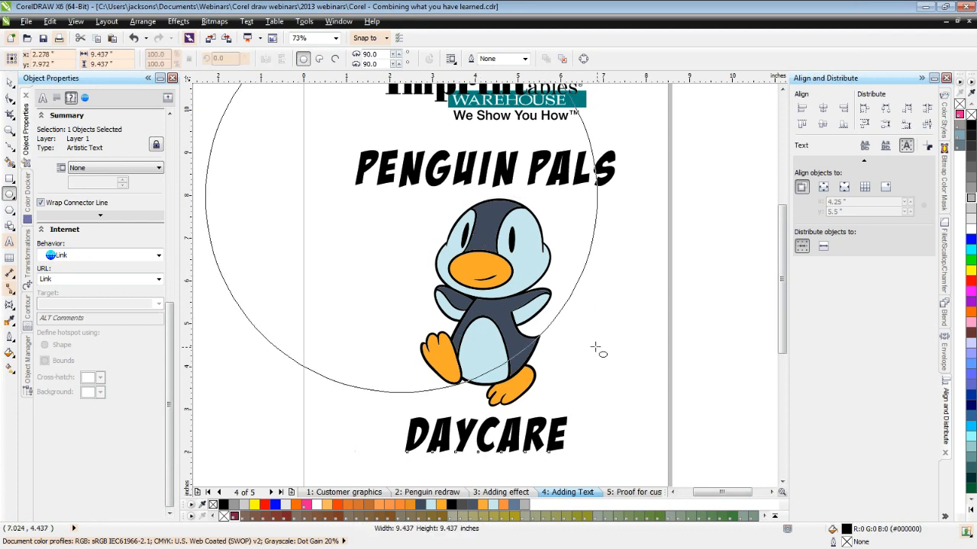
{"action": "left_click_drag", "start_coordinate": [596, 349], "coordinate": [546, 298]}
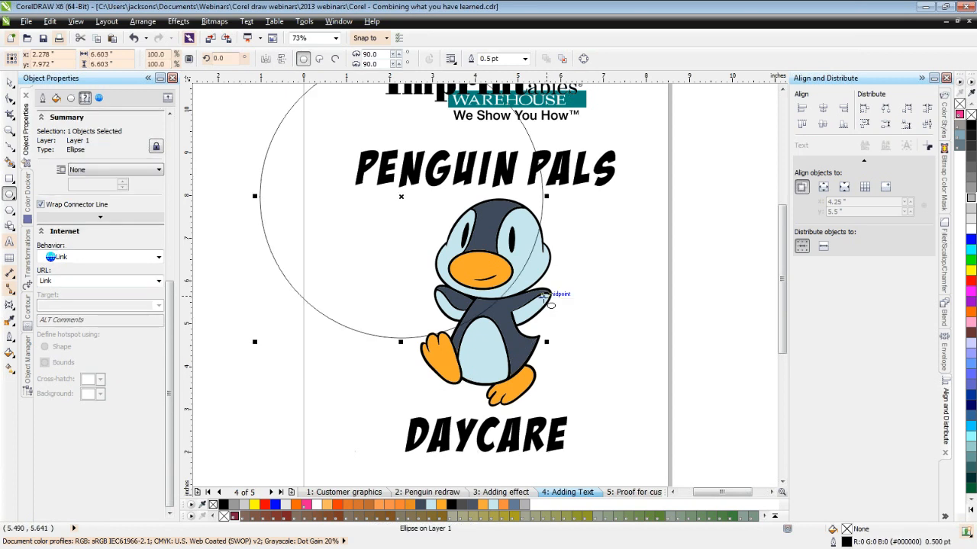
{"action": "key", "text": "p"}
{"action": "key", "text": "space"}
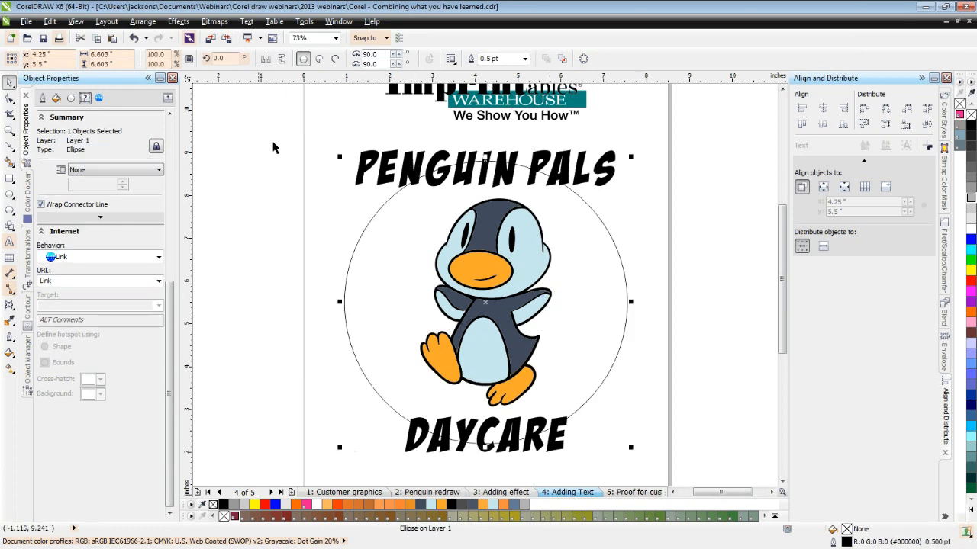
Fit the PENGUIN PALS text to the top of the circle, centered, at a distance of -0.25 inches from the path.
{"action": "left_click", "coordinate": [273, 147]}
{"action": "left_click", "coordinate": [375, 172]}
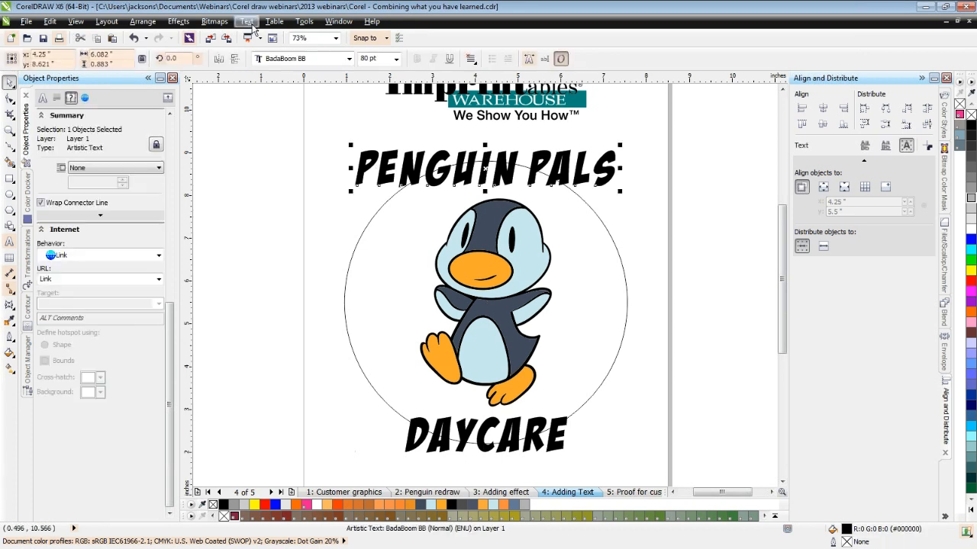
{"action": "left_click", "coordinate": [250, 24]}
{"action": "left_click", "coordinate": [281, 162]}
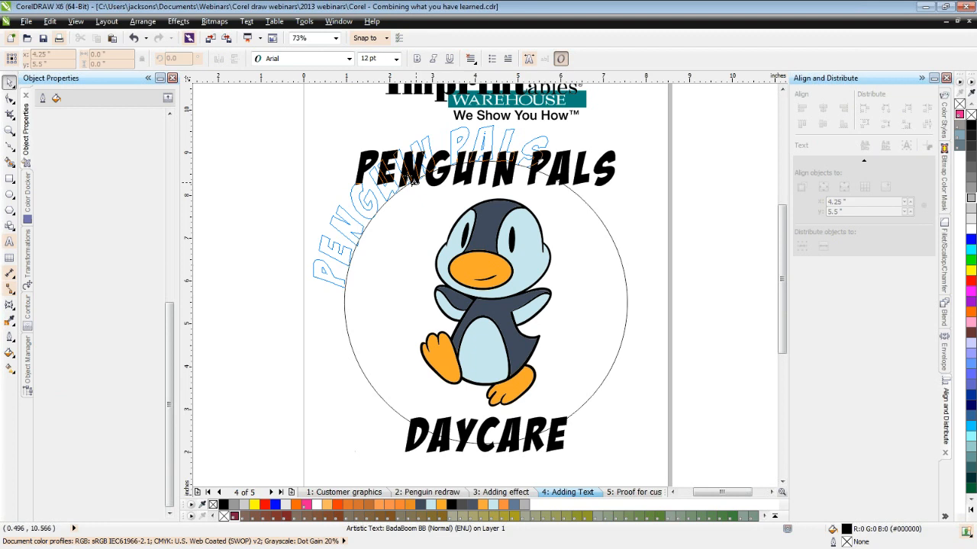
{"action": "left_click", "coordinate": [486, 178]}
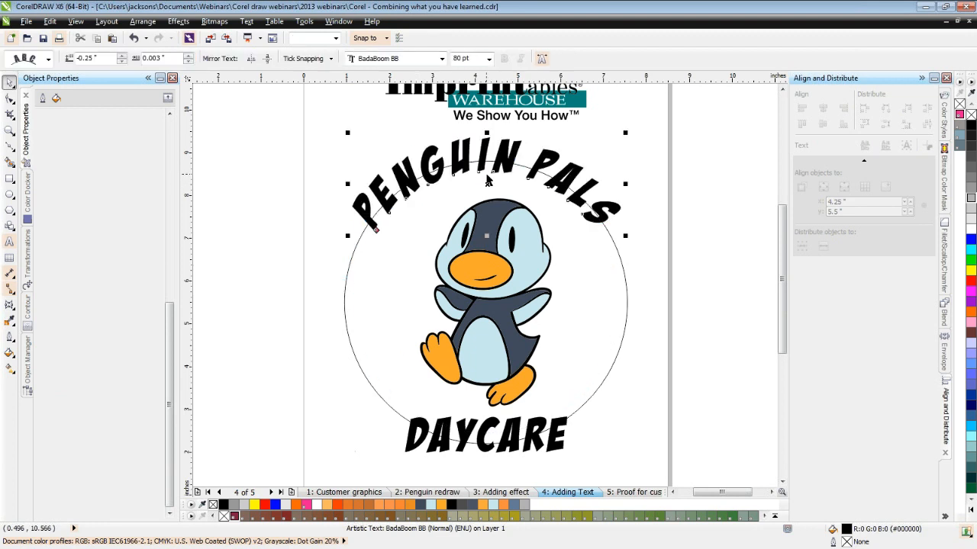
Try the alternative text orientations on the PENGUIN PALS lettering fitted to the circle.
{"action": "left_click", "coordinate": [48, 59]}
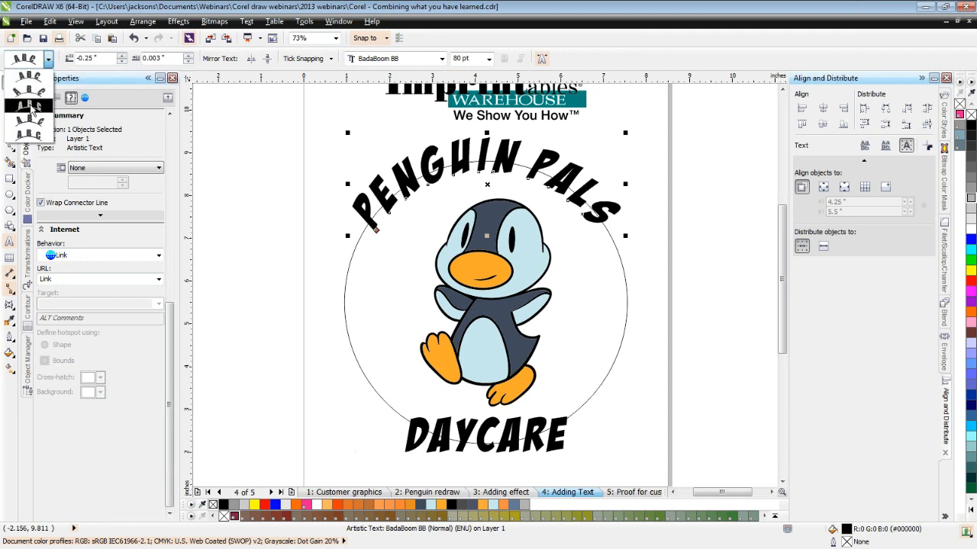
{"action": "left_click", "coordinate": [30, 105]}
{"action": "left_click", "coordinate": [48, 59]}
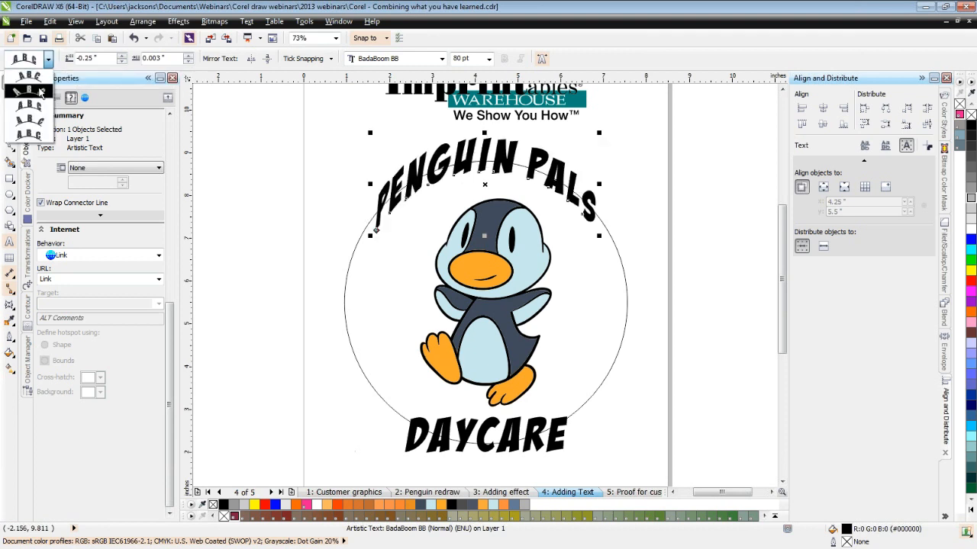
{"action": "left_click", "coordinate": [42, 91]}
{"action": "left_click", "coordinate": [48, 59]}
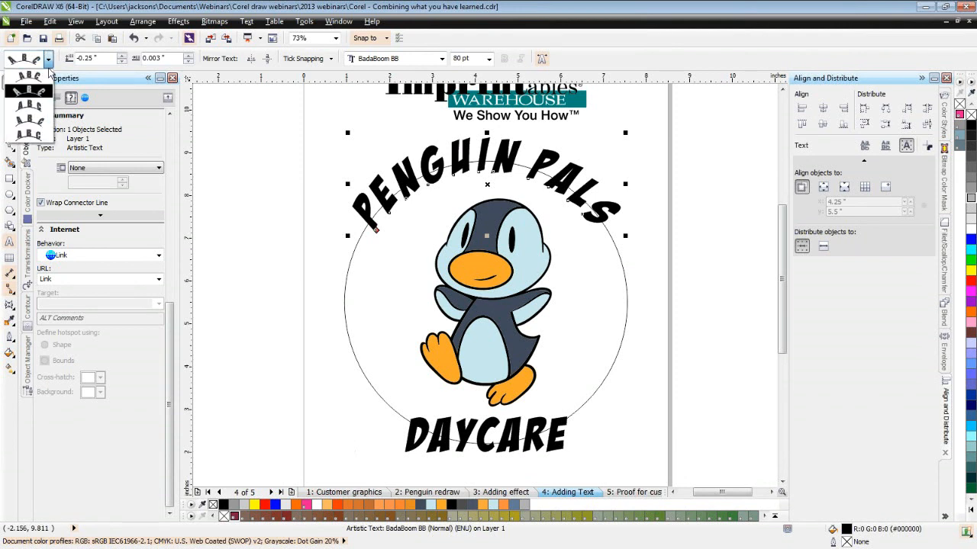
{"action": "left_click", "coordinate": [42, 121]}
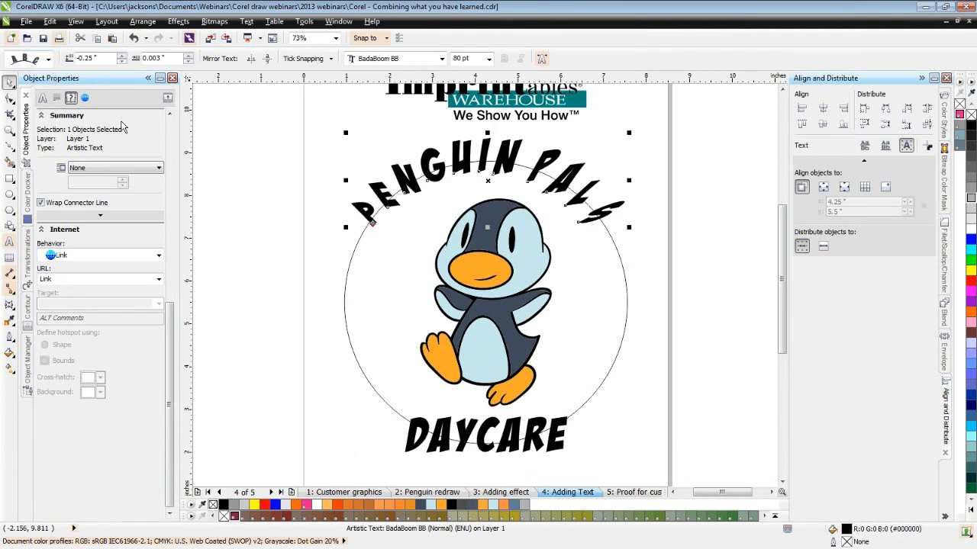
Undo fitting PENGUIN PALS to the circle and delete the circle around the penguin.
{"action": "left_click", "coordinate": [277, 180]}
{"action": "key", "text": "ctrl+z"}
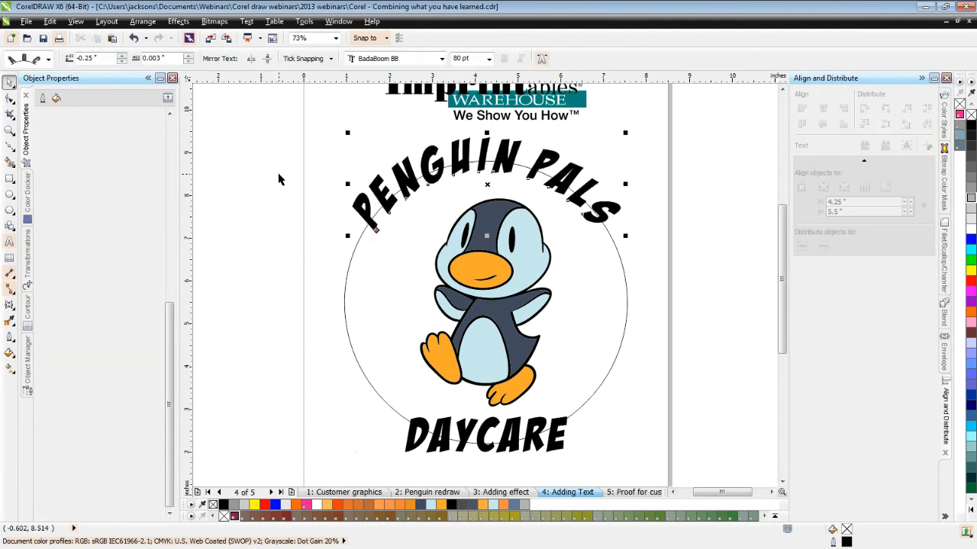
{"action": "key", "text": "ctrl+z"}
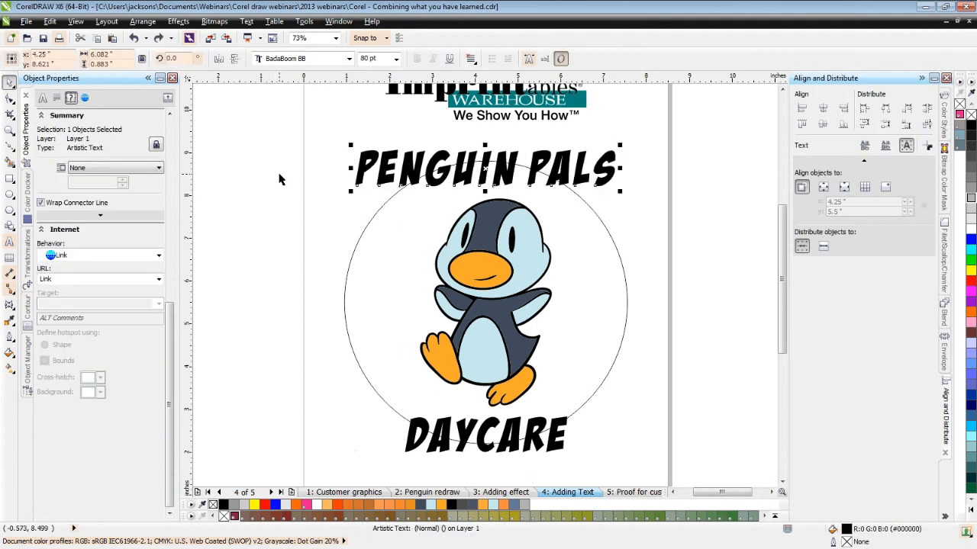
{"action": "left_click", "coordinate": [371, 246]}
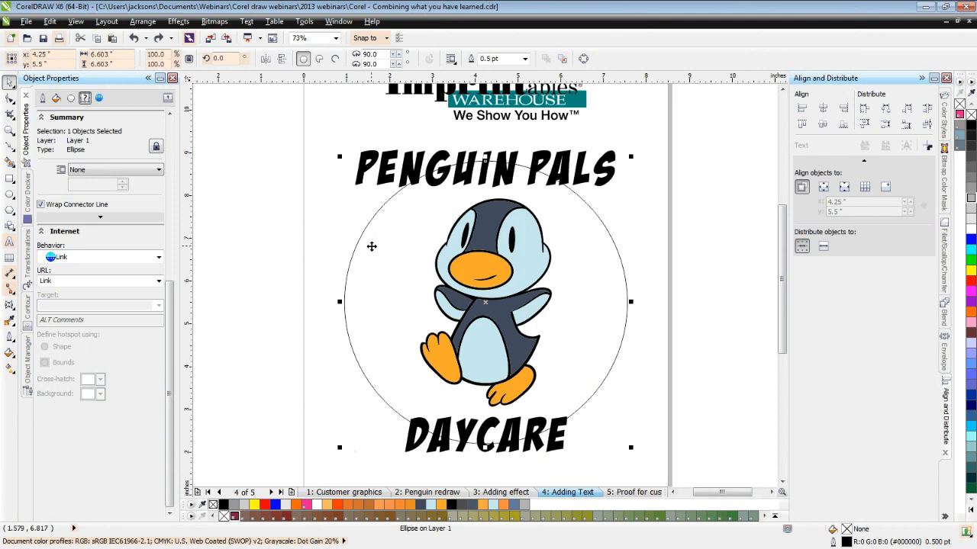
{"action": "key", "text": "Delete"}
Arch the PENGUIN PALS text upward with a single-arc envelope and move it down close to the penguin's head.
{"action": "left_click_drag", "start_coordinate": [327, 134], "coordinate": [590, 212]}
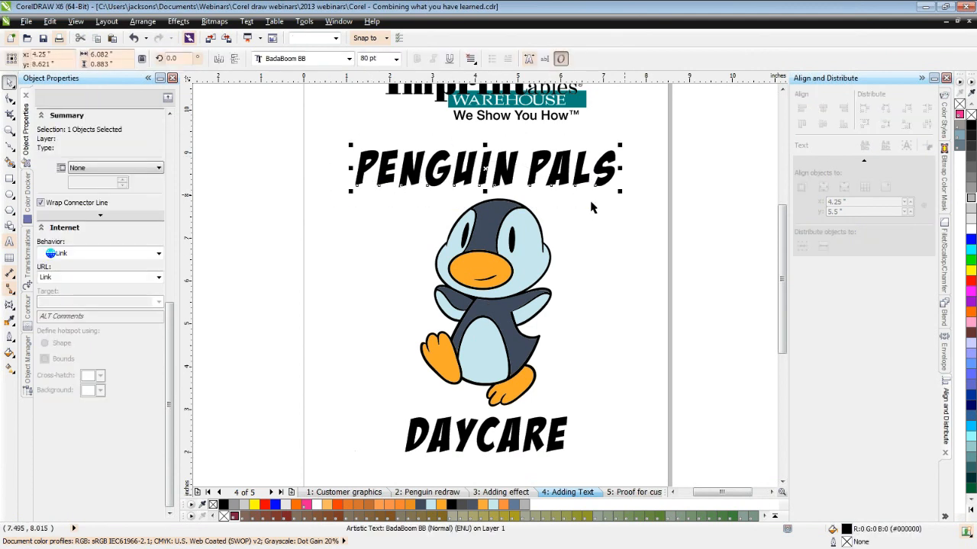
{"action": "left_click", "coordinate": [10, 306]}
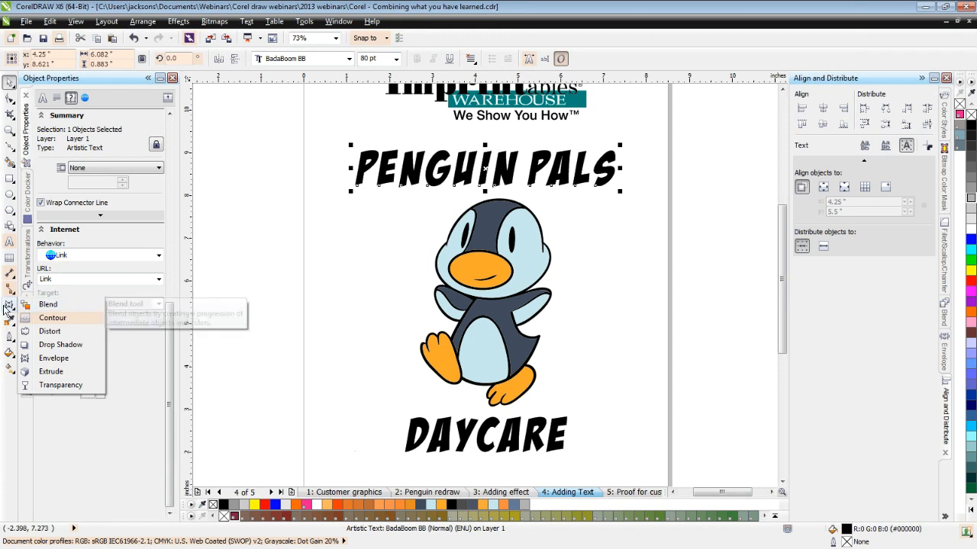
{"action": "left_click", "coordinate": [51, 358]}
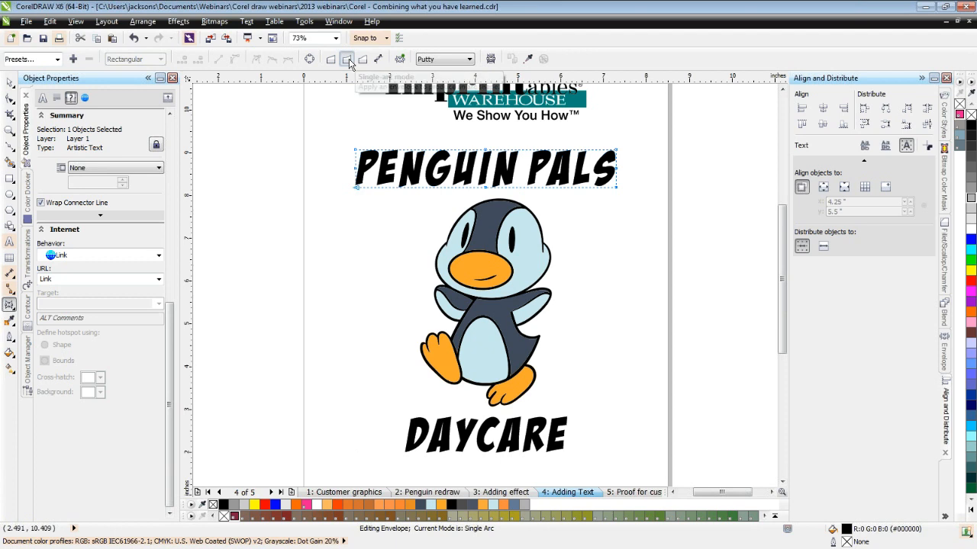
{"action": "left_click", "coordinate": [486, 151]}
{"action": "left_click_drag", "start_coordinate": [490, 155], "coordinate": [495, 113]}
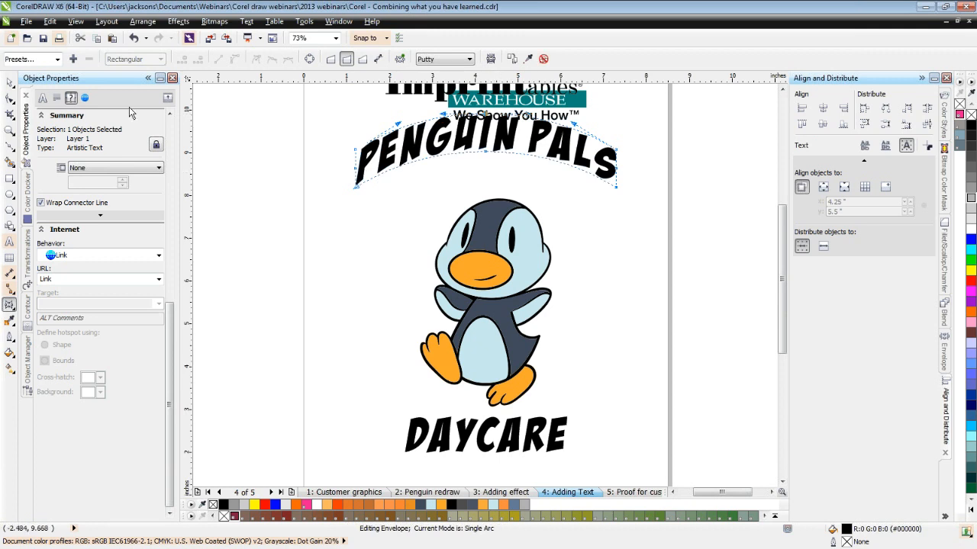
{"action": "left_click", "coordinate": [11, 83]}
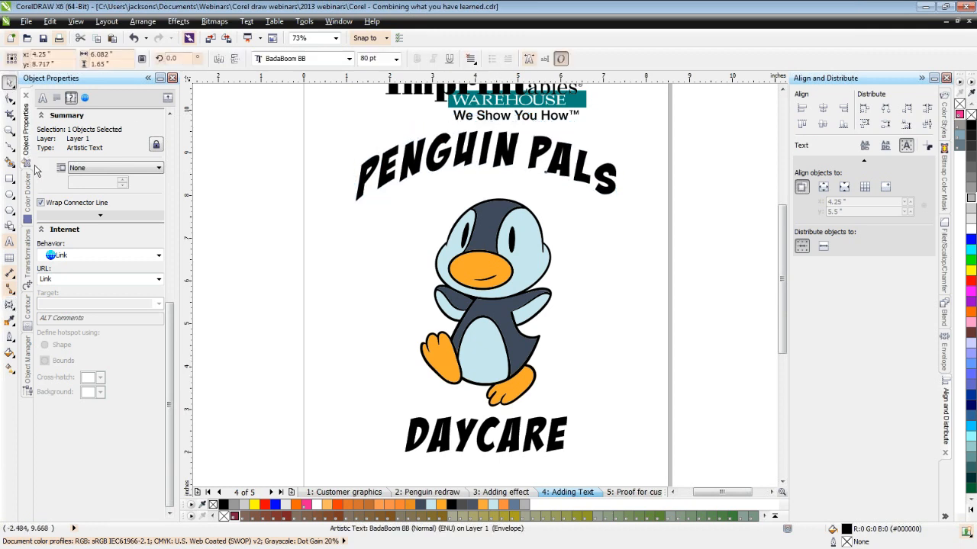
{"action": "left_click", "coordinate": [238, 262]}
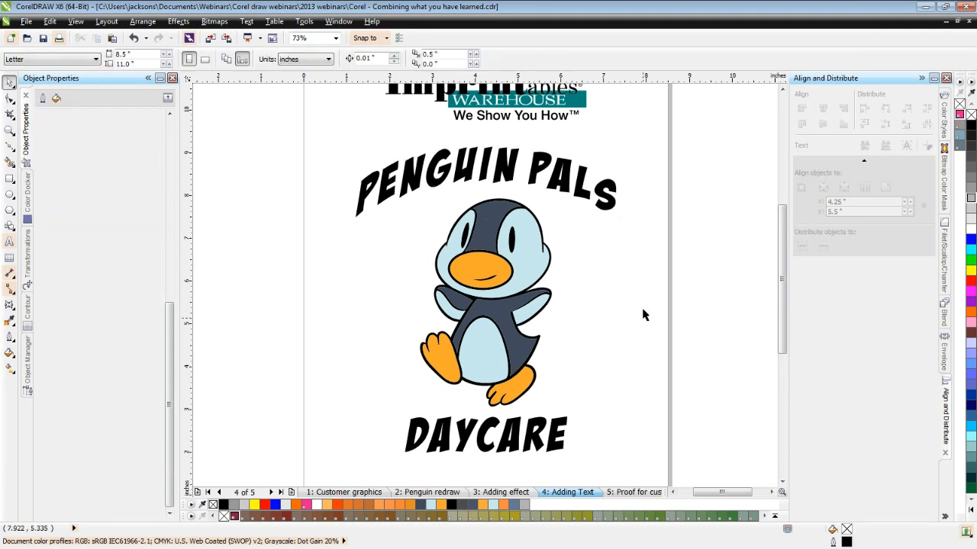
Try a font size of 72 pt on the arched PENGUIN PALS text.
{"action": "left_click", "coordinate": [586, 197]}
{"action": "left_click", "coordinate": [395, 59]}
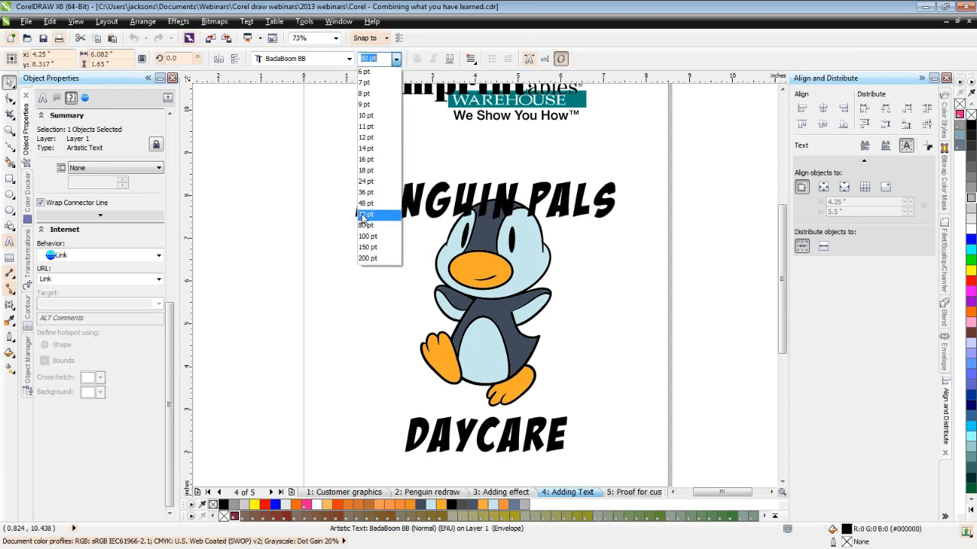
{"action": "left_click", "coordinate": [364, 215]}
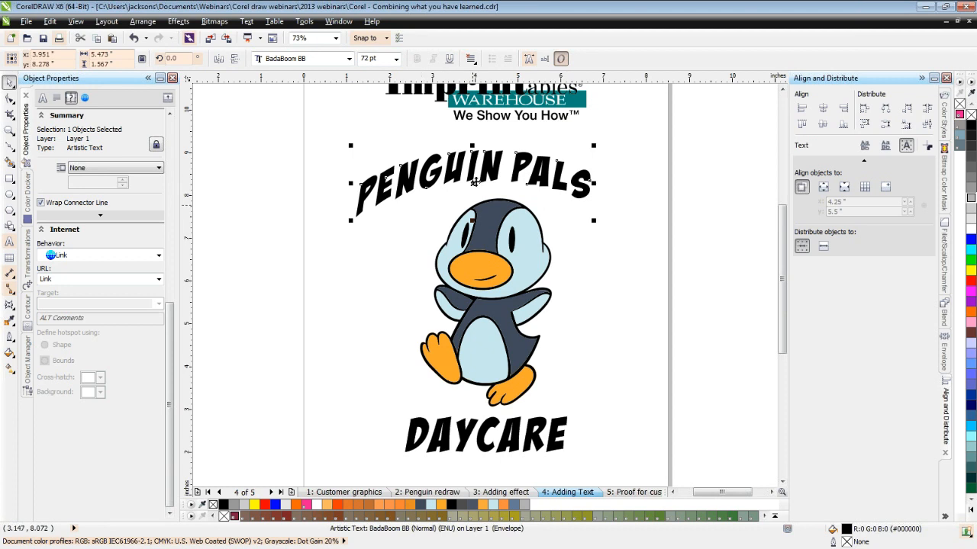
{"action": "left_click_drag", "start_coordinate": [599, 225], "coordinate": [625, 226]}
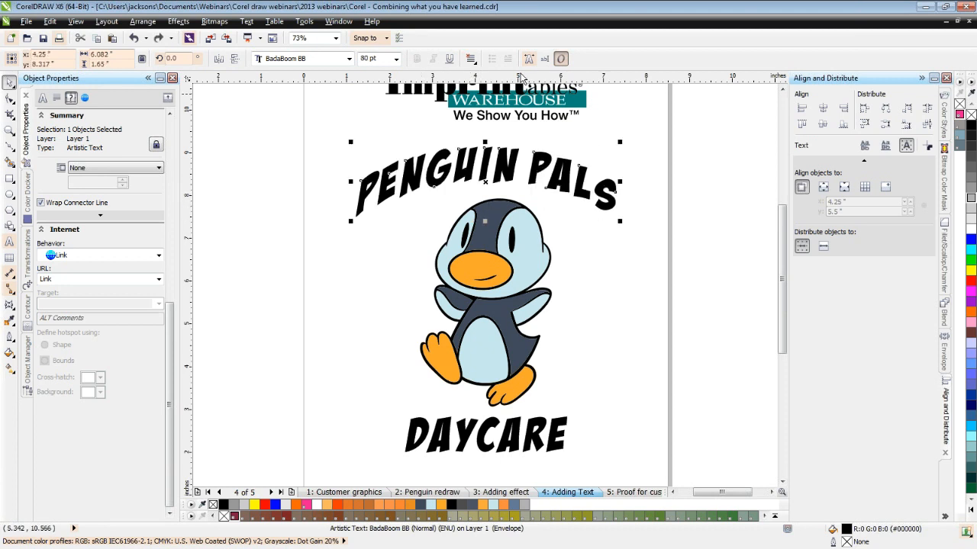
Try center alignment on the arched PENGUIN PALS text.
{"action": "left_click", "coordinate": [471, 60]}
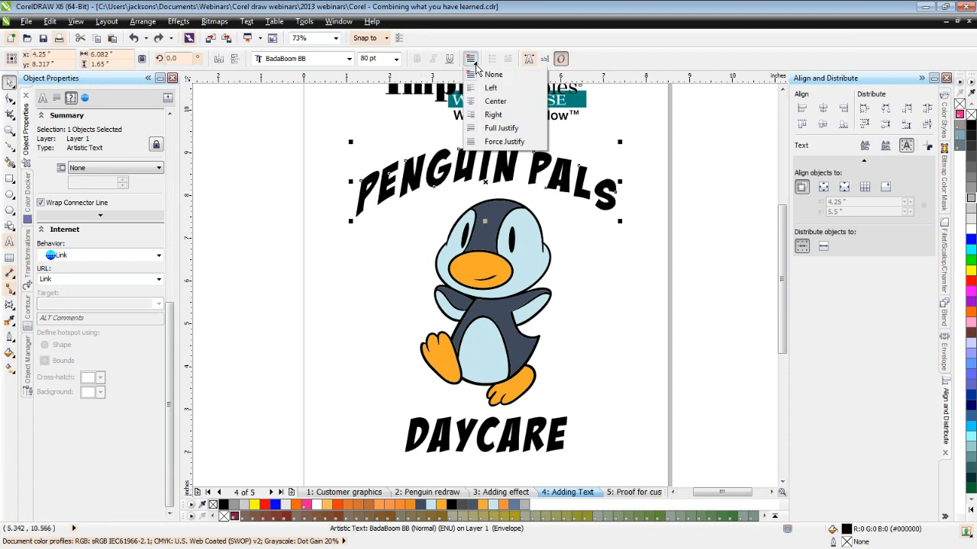
{"action": "left_click", "coordinate": [501, 104]}
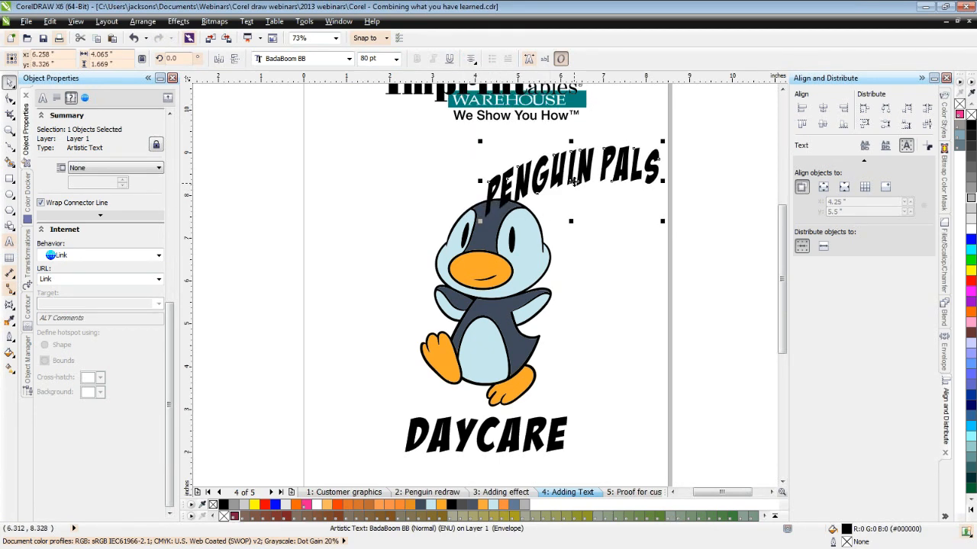
{"action": "key", "text": "ctrl+z"}
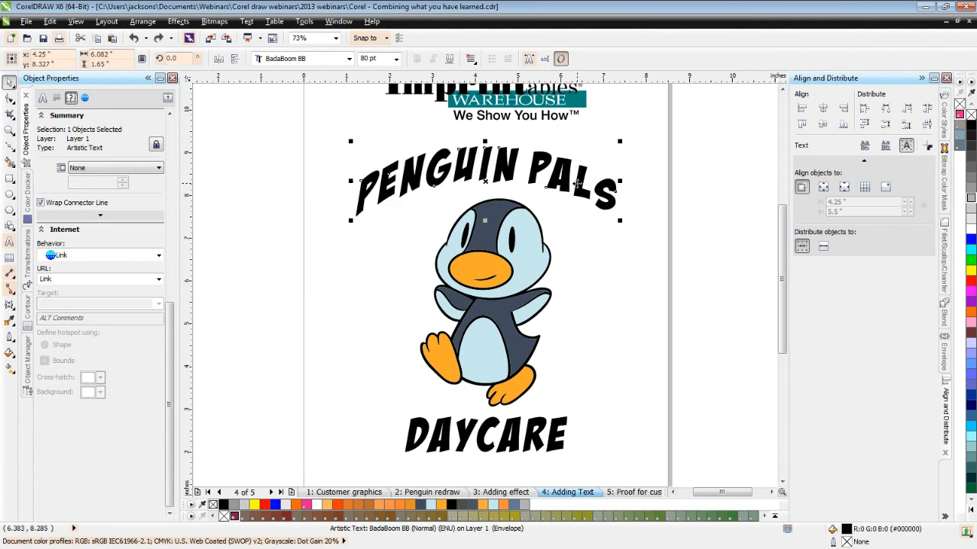
Nudge the arched PENGUIN PALS text straight up, away from the penguin's head.
{"action": "key", "text": "Up"}
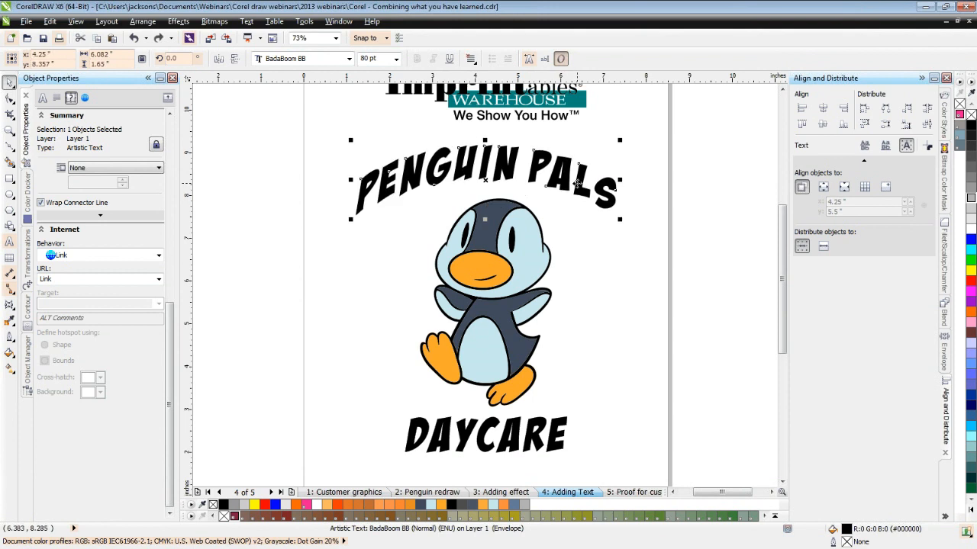
{"action": "key", "text": "Up"}
{"action": "key", "text": "Up"}
{"action": "key", "text": "Up"}
{"action": "key", "text": "Up"}
{"action": "key", "text": "Up"}
{"action": "key", "text": "Up"}
{"action": "key", "text": "Up"}
{"action": "key", "text": "Up"}
{"action": "key", "text": "Up"}
{"action": "key", "text": "Up"}
{"action": "key", "text": "Up"}
{"action": "key", "text": "Up"}
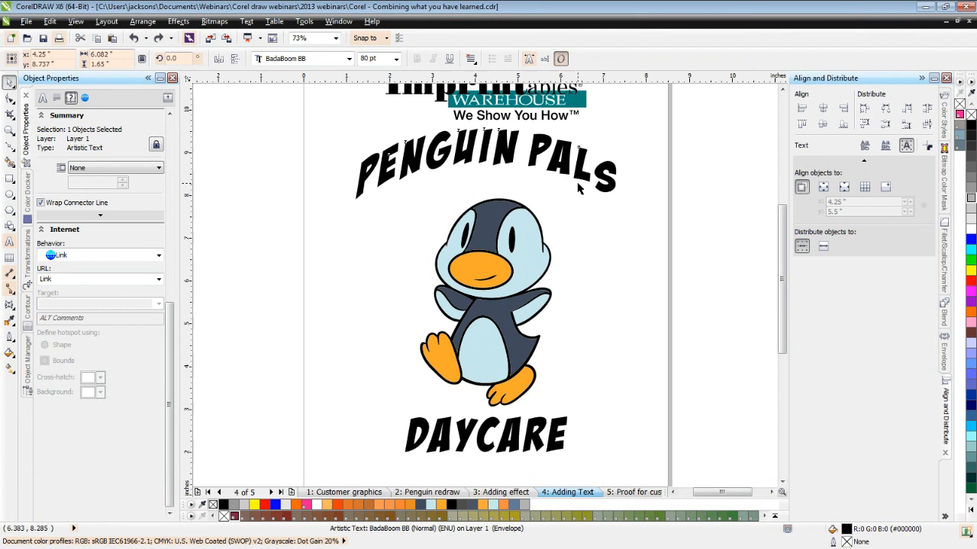
{"action": "key", "text": "Up"}
{"action": "key", "text": "Up"}
{"action": "key", "text": "Up"}
{"action": "key", "text": "Up"}
{"action": "key", "text": "Up"}
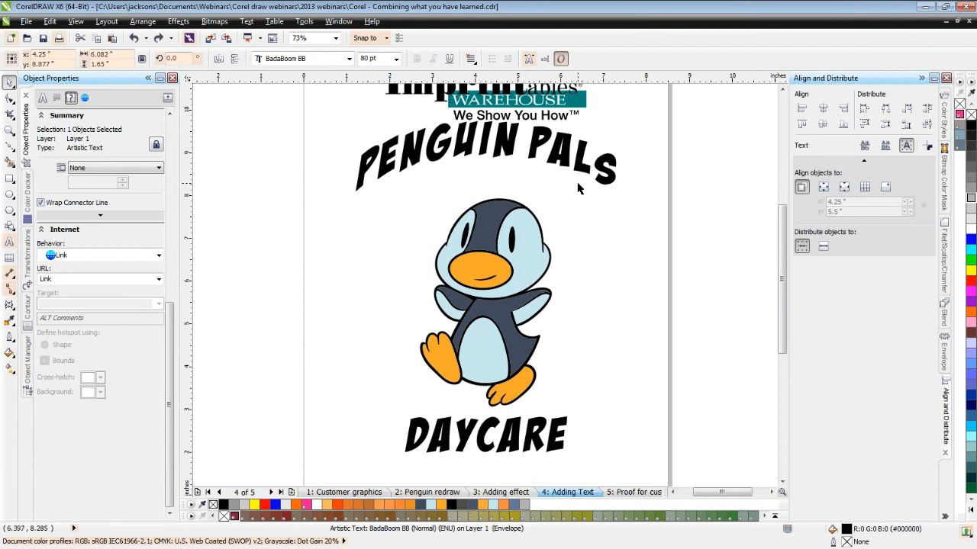
{"action": "key", "text": "Up"}
{"action": "key", "text": "Up"}
{"action": "key", "text": "Up"}
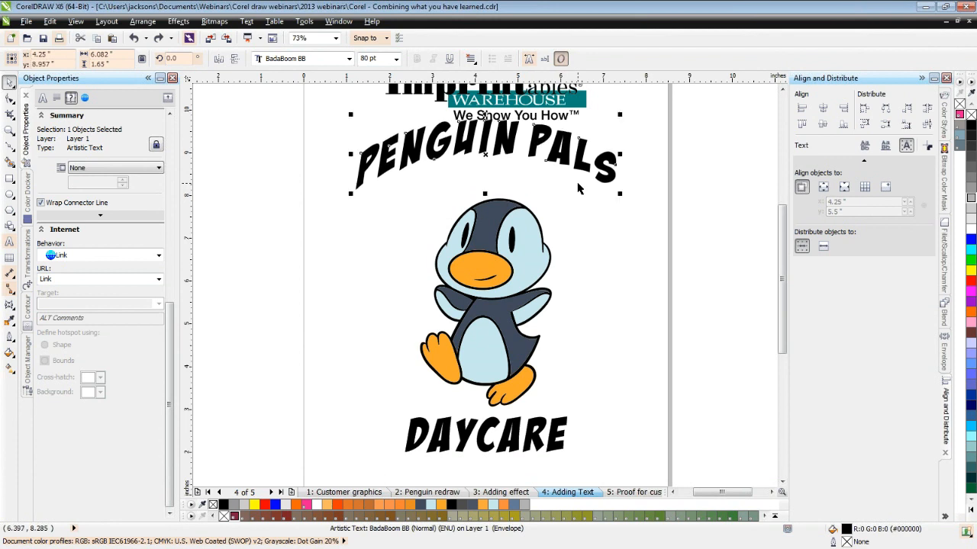
Undo the nudges and the arch, stepping through the history to straight PENGUIN PALS text with DAYCARE centered below the penguin.
{"action": "key", "text": "ctrl+z"}
{"action": "key", "text": "ctrl+z"}
{"action": "key", "text": "ctrl+z"}
{"action": "key", "text": "ctrl+z"}
{"action": "key", "text": "ctrl+z"}
{"action": "key", "text": "ctrl+z"}
{"action": "left_click", "coordinate": [158, 38]}
{"action": "left_click", "coordinate": [157, 38]}
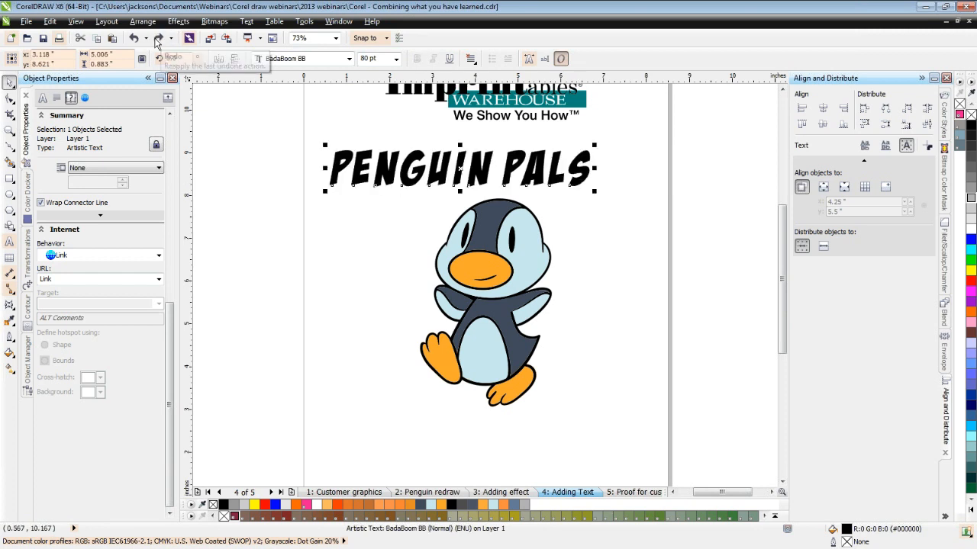
{"action": "left_click", "coordinate": [158, 40]}
{"action": "left_click", "coordinate": [157, 40]}
{"action": "left_click", "coordinate": [158, 39]}
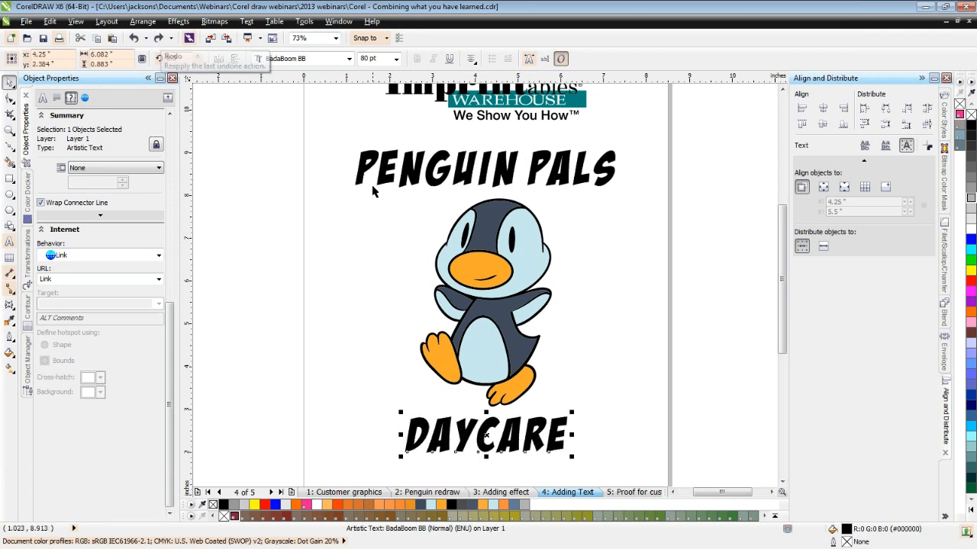
Center-align the straight PENGUIN PALS text above the penguin.
{"action": "left_click", "coordinate": [422, 147]}
{"action": "left_click", "coordinate": [471, 59]}
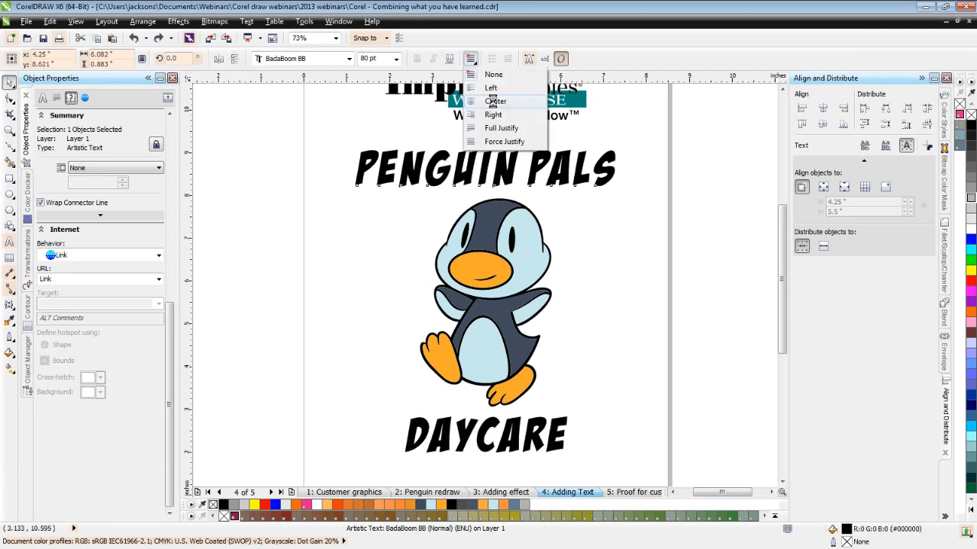
{"action": "left_click", "coordinate": [493, 100]}
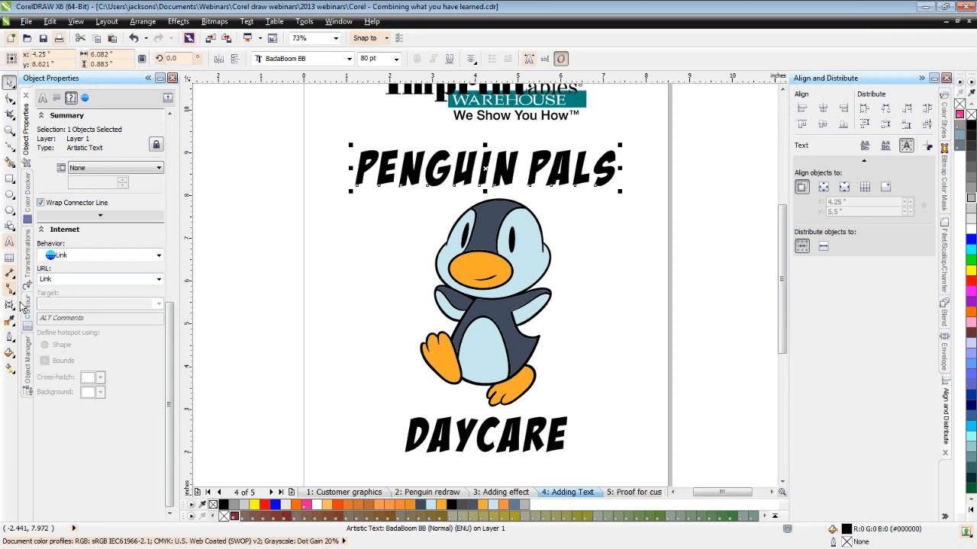
Arch the centered PENGUIN PALS text upward with a single-arc envelope and move it down just above the penguin's head.
{"action": "left_click", "coordinate": [9, 305]}
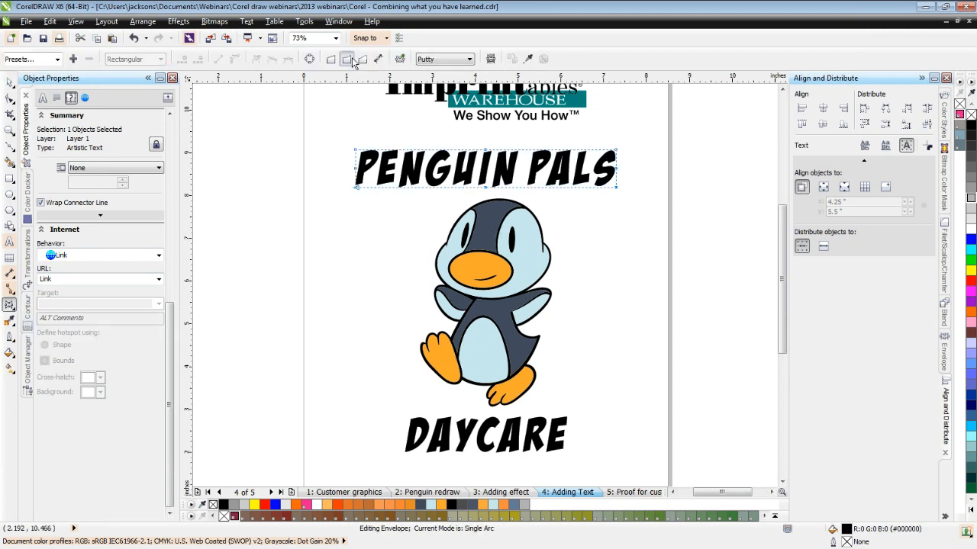
{"action": "left_click_drag", "start_coordinate": [488, 153], "coordinate": [498, 120]}
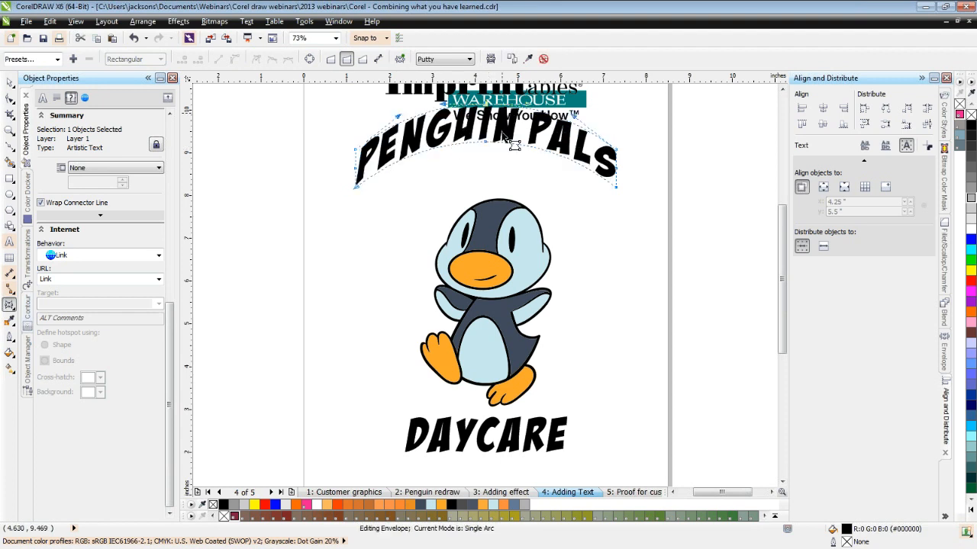
{"action": "key", "text": "space"}
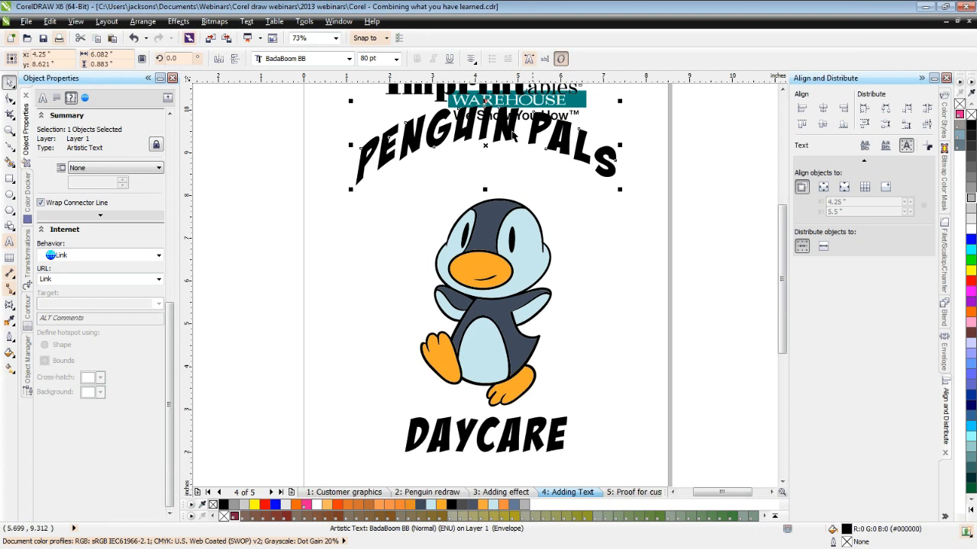
{"action": "left_click_drag", "start_coordinate": [511, 133], "coordinate": [482, 167]}
Try a font size of 72 pt on the center-aligned, arched PENGUIN PALS text.
{"action": "left_click", "coordinate": [396, 62]}
{"action": "left_click", "coordinate": [396, 61]}
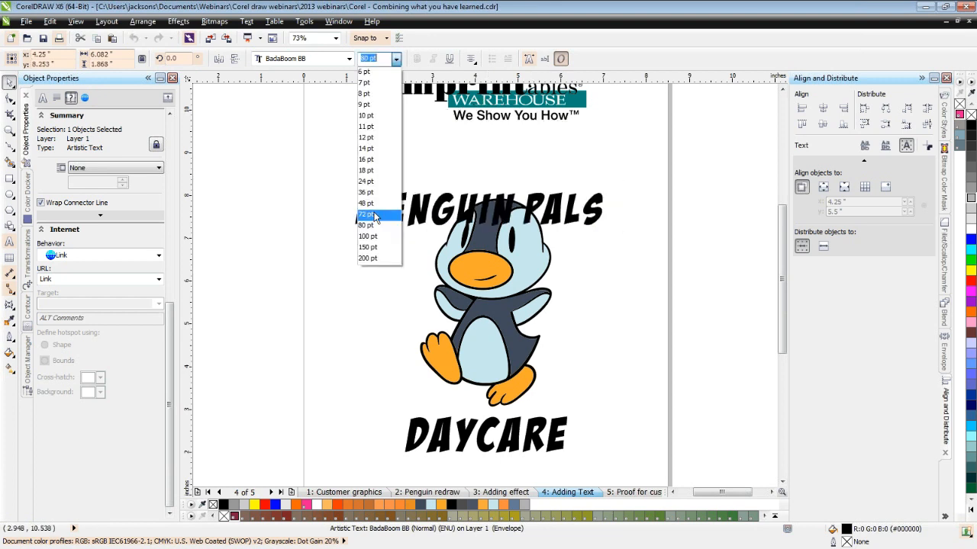
{"action": "left_click", "coordinate": [373, 215]}
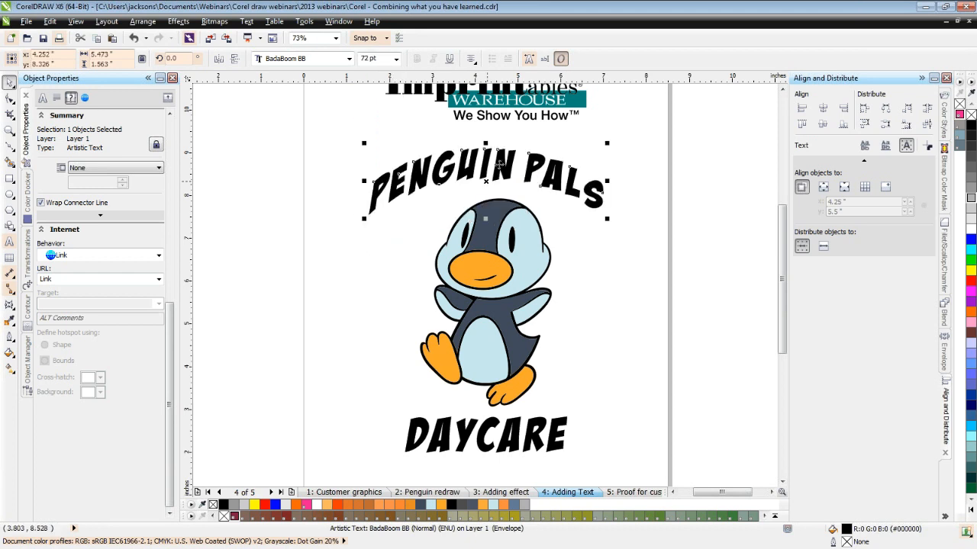
{"action": "key", "text": "ctrl+z"}
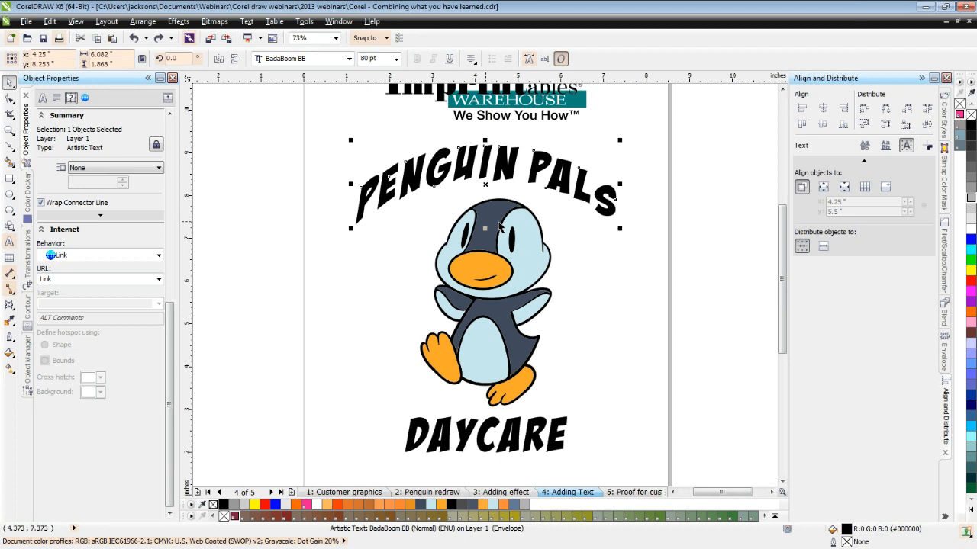
Try reshaping the right end of the arched PENGUIN PALS text by moving its lower envelope corner down and its upper corner outward.
{"action": "left_click", "coordinate": [10, 306]}
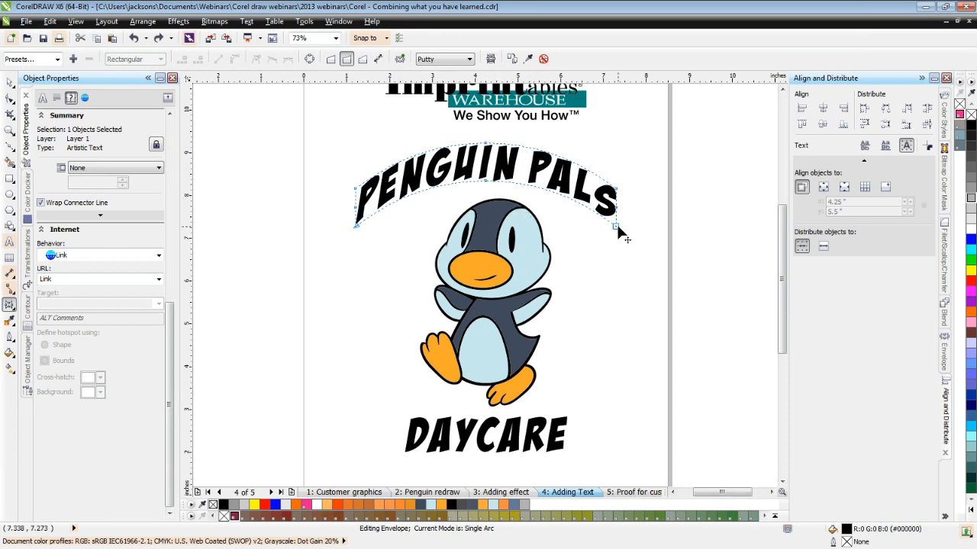
{"action": "left_click_drag", "start_coordinate": [618, 226], "coordinate": [622, 234]}
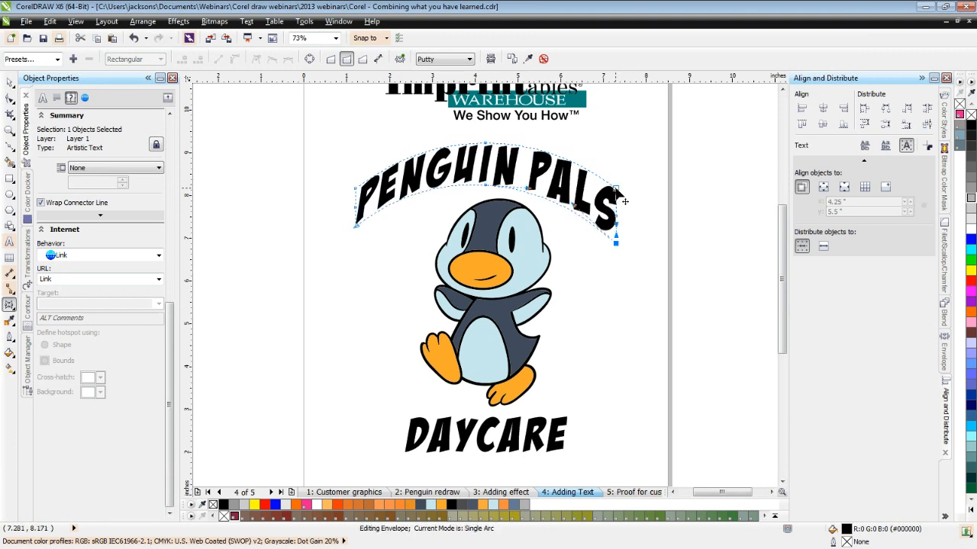
{"action": "left_click_drag", "start_coordinate": [615, 189], "coordinate": [634, 189]}
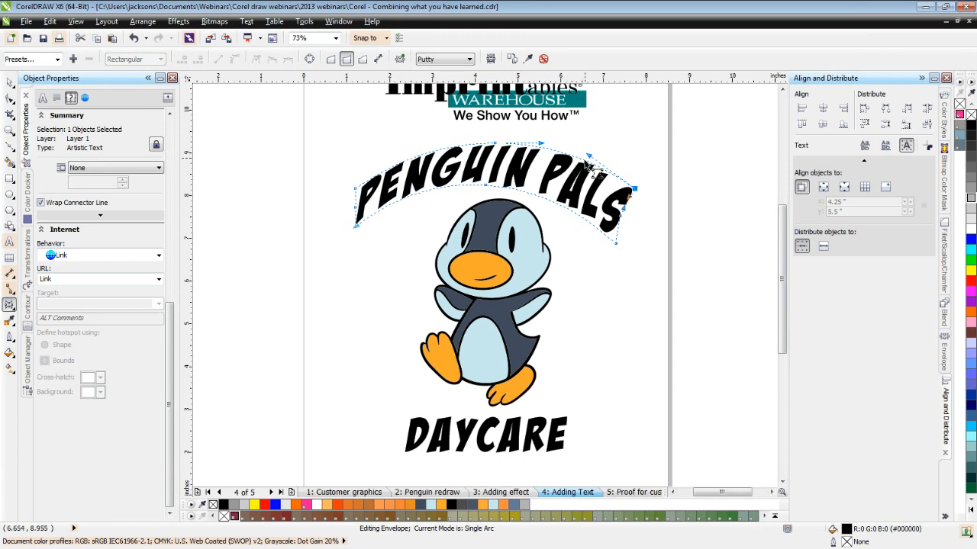
Undo the envelope corner changes, keeping the arched PENGUIN PALS text just above the penguin's head, and deselect it.
{"action": "left_click", "coordinate": [10, 84]}
{"action": "key", "text": "ctrl+z"}
{"action": "key", "text": "ctrl+z"}
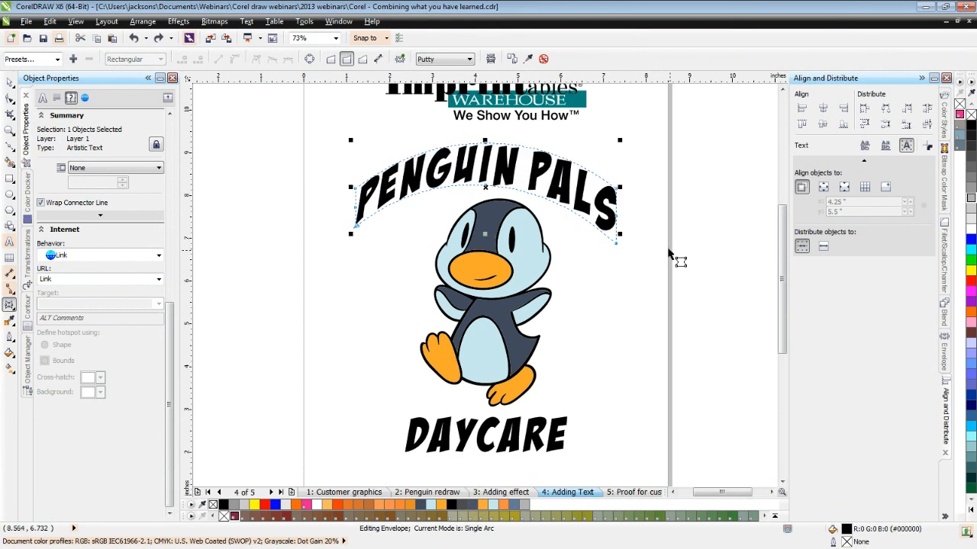
{"action": "key", "text": "ctrl+z"}
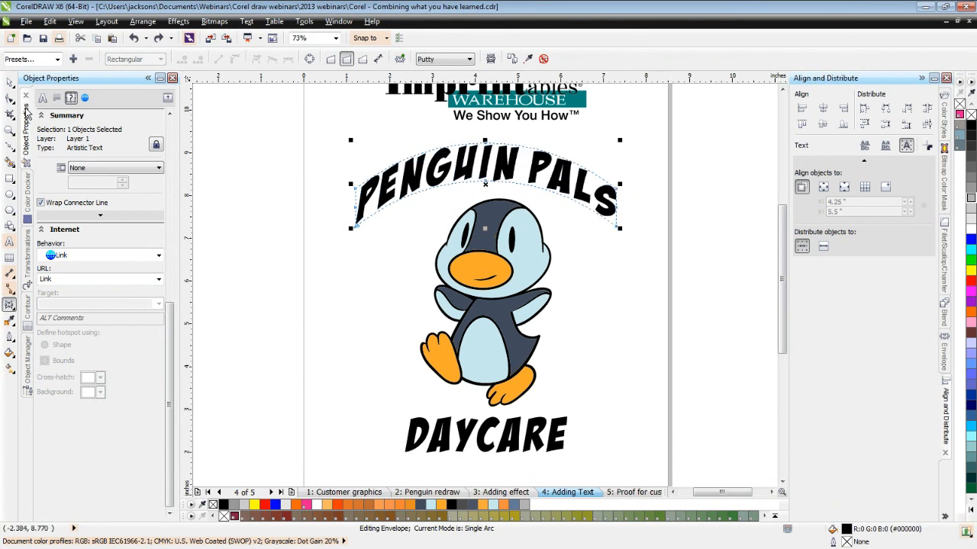
{"action": "key", "text": "ctrl+z"}
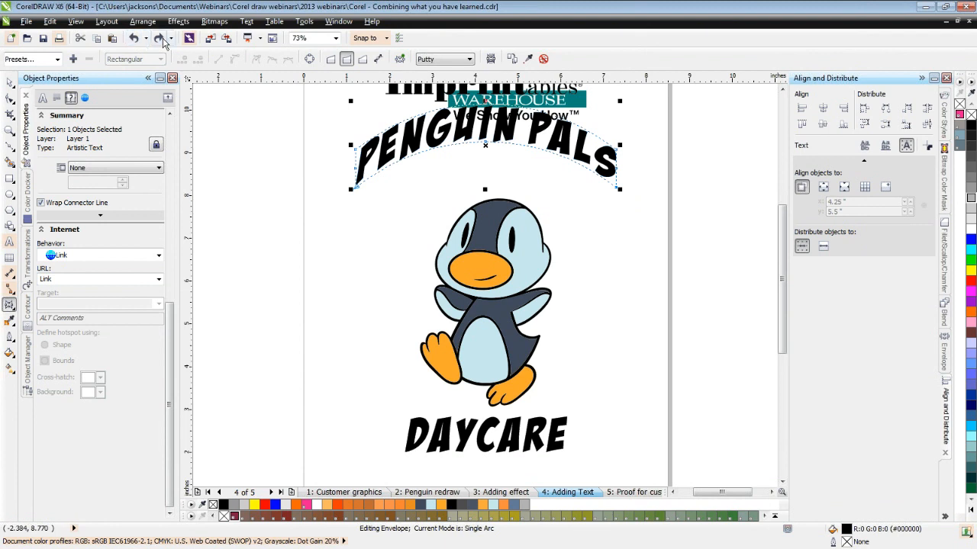
{"action": "left_click", "coordinate": [160, 39]}
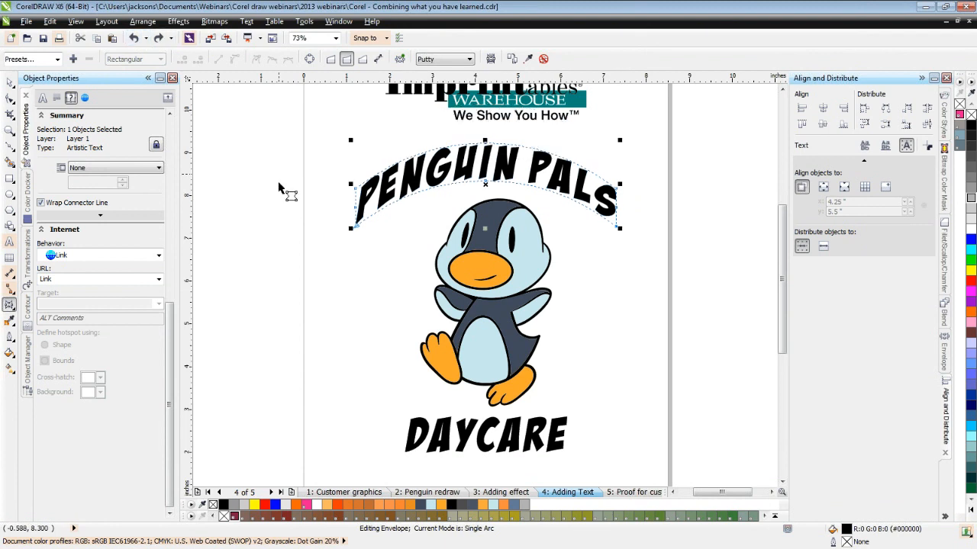
{"action": "left_click", "coordinate": [8, 82]}
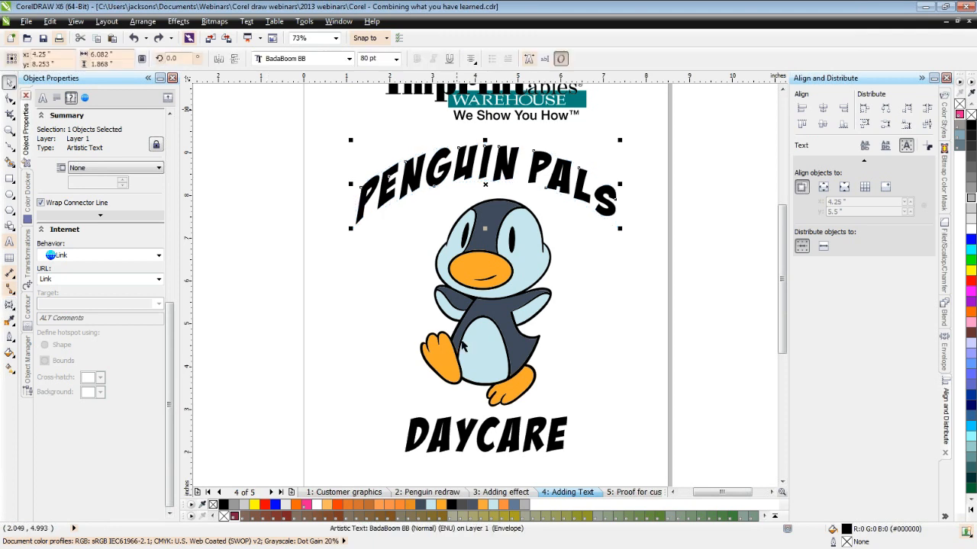
{"action": "left_click", "coordinate": [609, 357]}
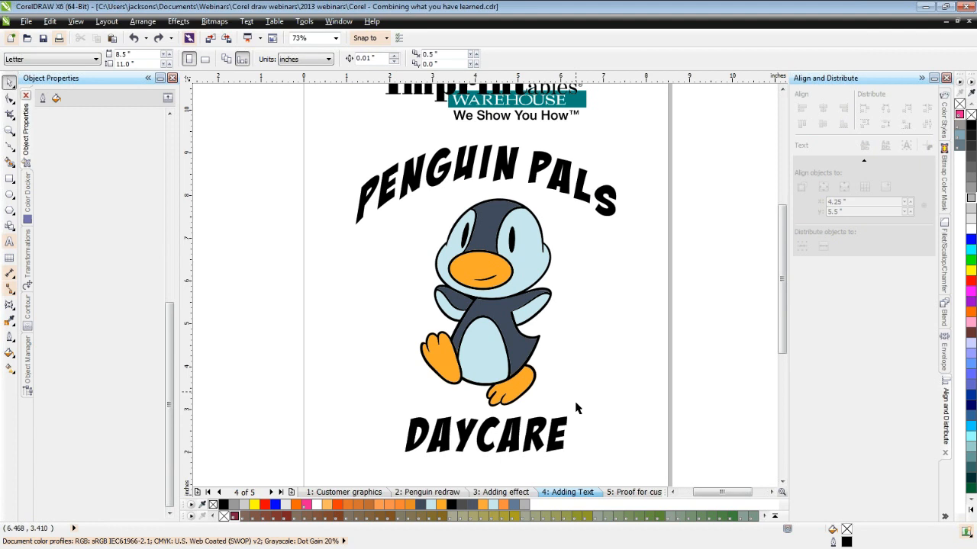
Fill a copy of the DAYCARE text with the orange sampled from the penguin's foot.
{"action": "left_click", "coordinate": [516, 419]}
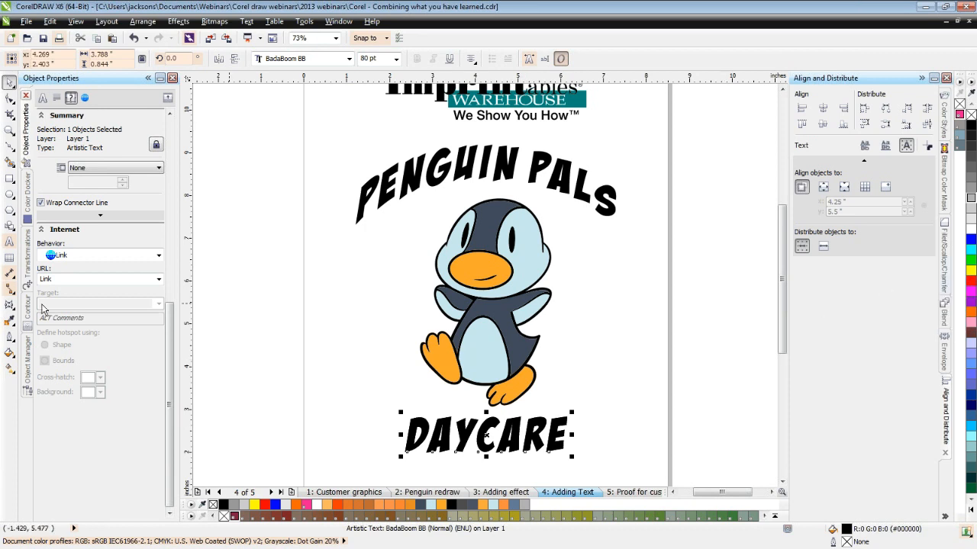
{"action": "left_click", "coordinate": [9, 324]}
{"action": "left_click", "coordinate": [439, 373]}
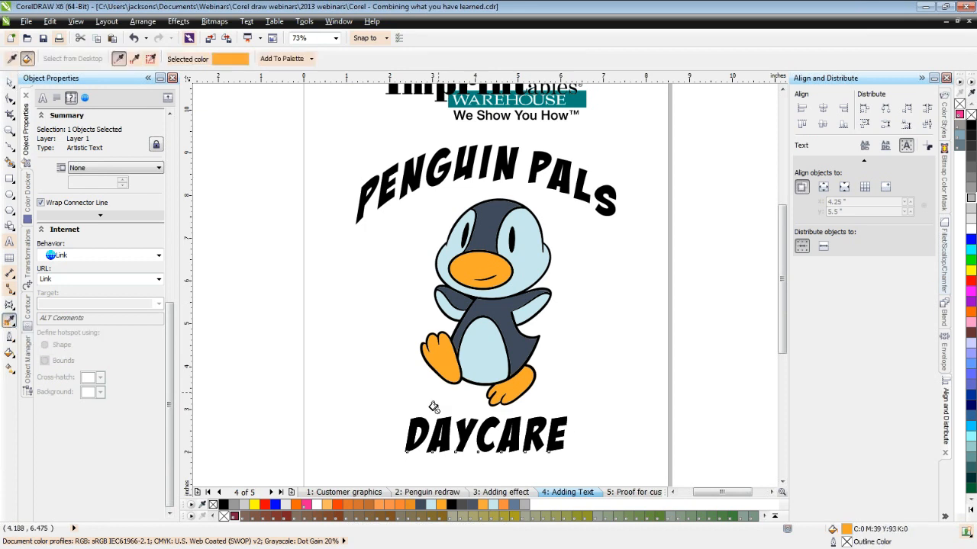
{"action": "left_click", "coordinate": [442, 429]}
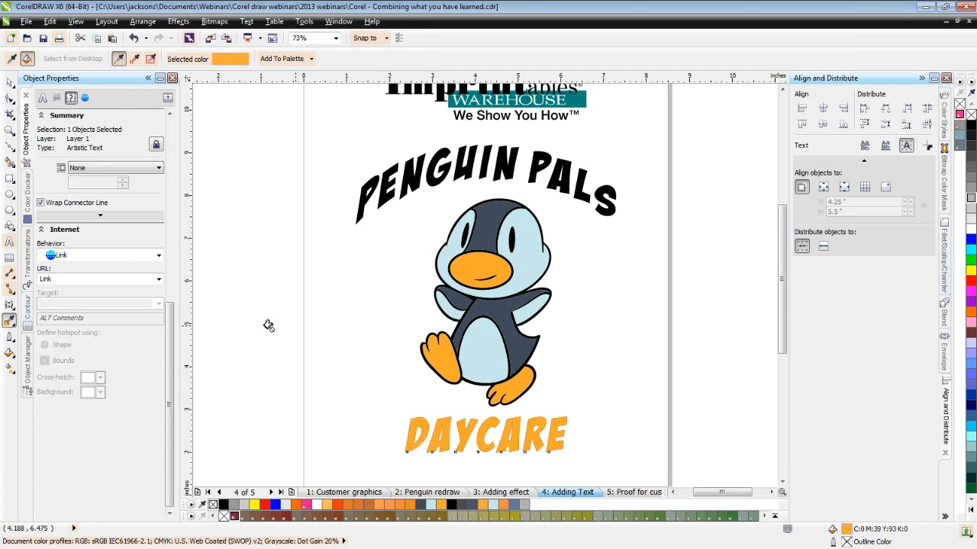
Offset the orange DAYCARE slightly up and left of the black one as a drop shadow effect and group both.
{"action": "left_click", "coordinate": [10, 83]}
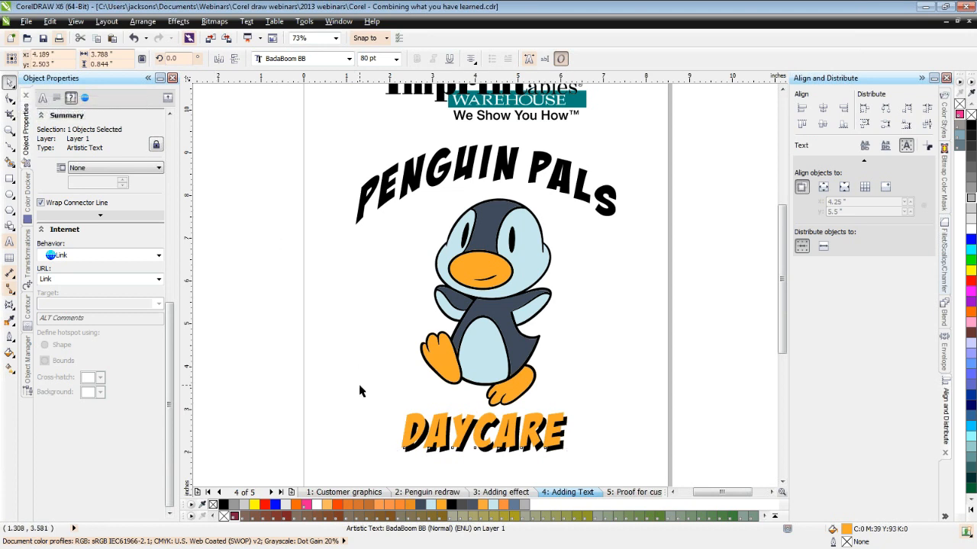
{"action": "left_click_drag", "start_coordinate": [360, 391], "coordinate": [589, 468]}
{"action": "key", "text": "ctrl+g"}
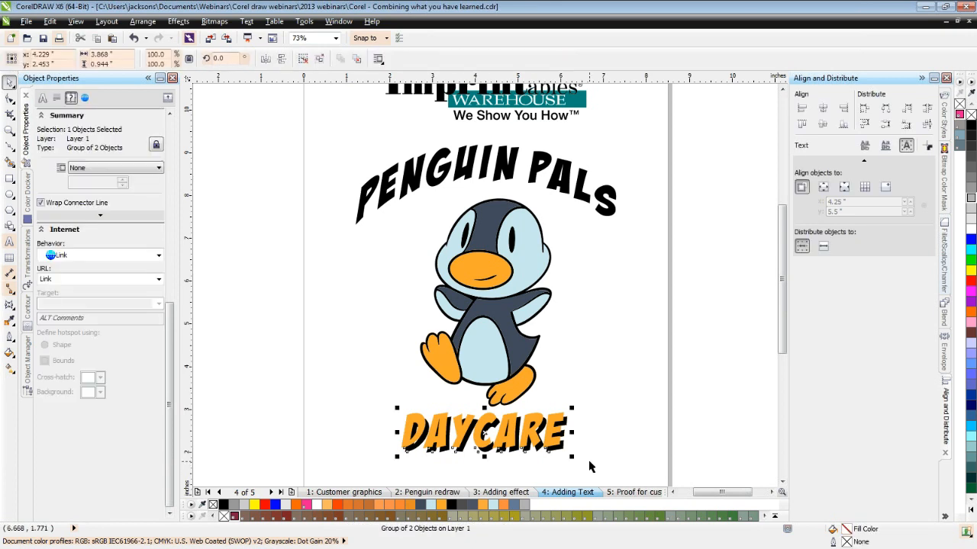
Center-align the grouped DAYCARE lettering horizontally with the penguin.
{"action": "left_click", "coordinate": [496, 225], "text": "shift"}
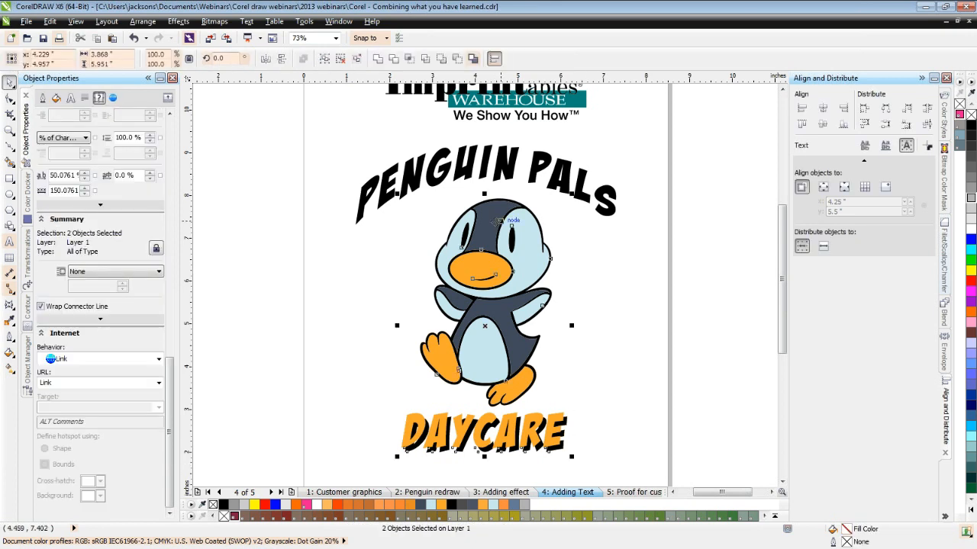
{"action": "key", "text": "p"}
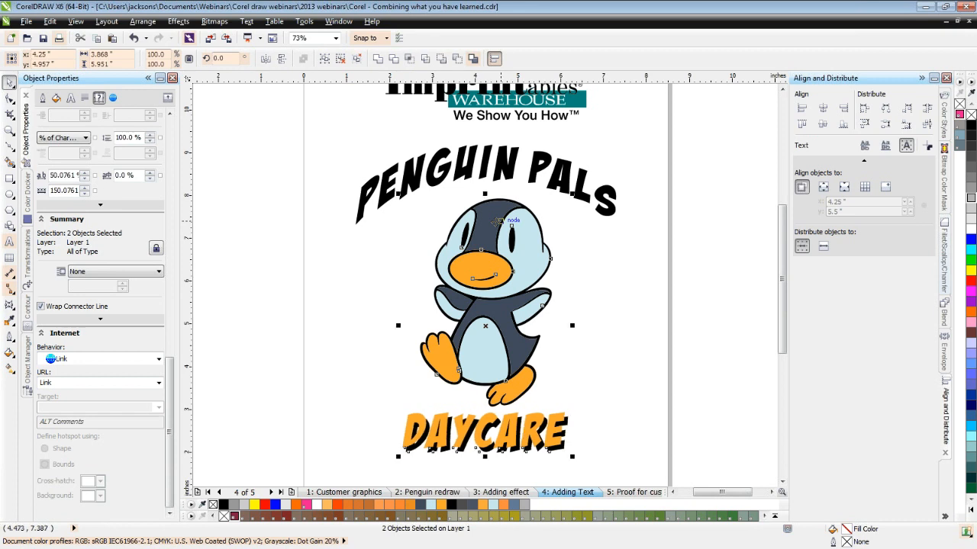
{"action": "left_click", "coordinate": [591, 323]}
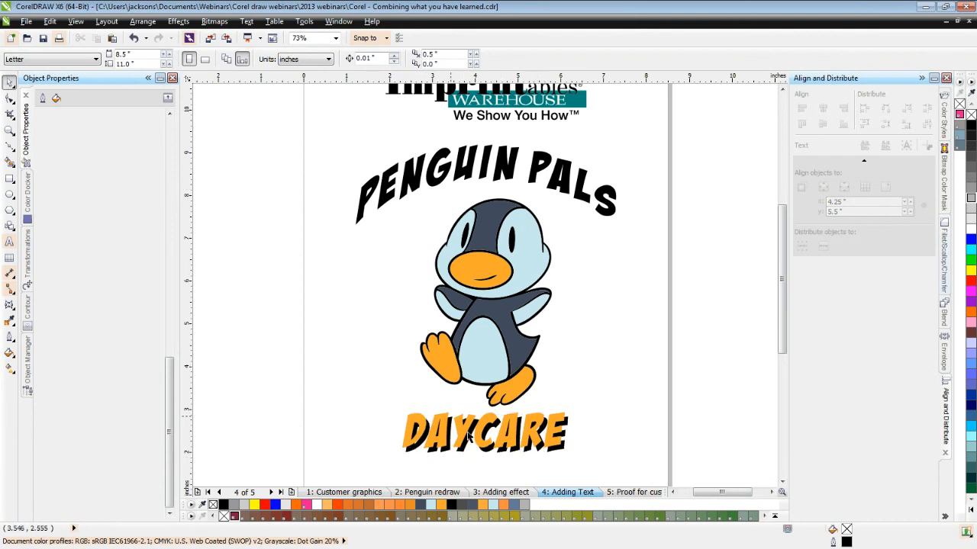
Ungroup the two-color DAYCARE lettering in its place below the penguin and delete the orange copy.
{"action": "left_click_drag", "start_coordinate": [486, 442], "coordinate": [350, 363]}
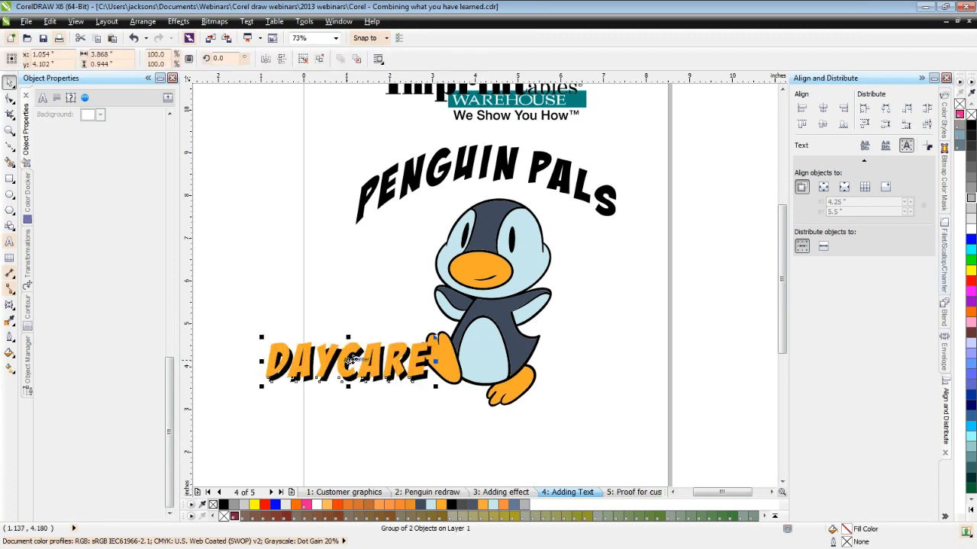
{"action": "key", "text": "ctrl+z"}
{"action": "right_click", "coordinate": [463, 432]}
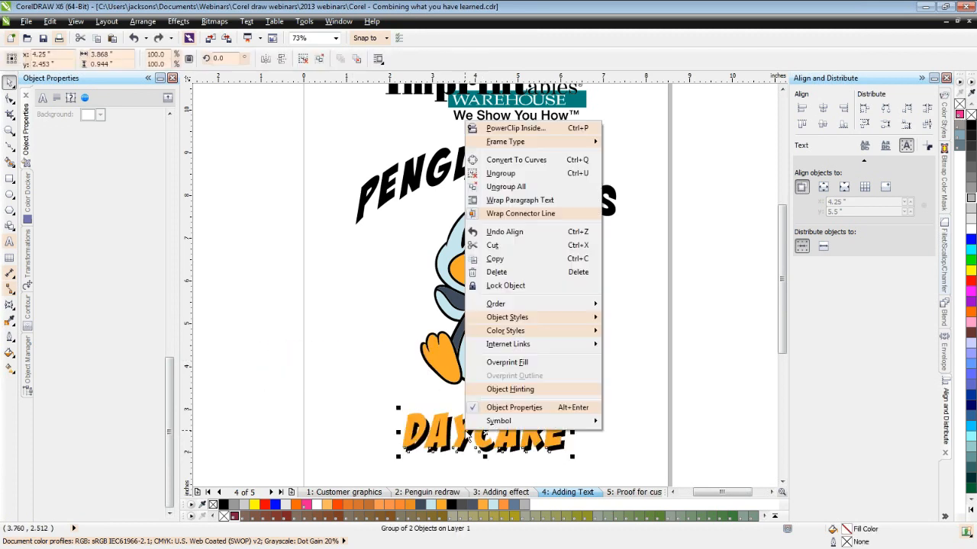
{"action": "left_click", "coordinate": [606, 257]}
{"action": "left_click", "coordinate": [517, 429]}
{"action": "key", "text": "Delete"}
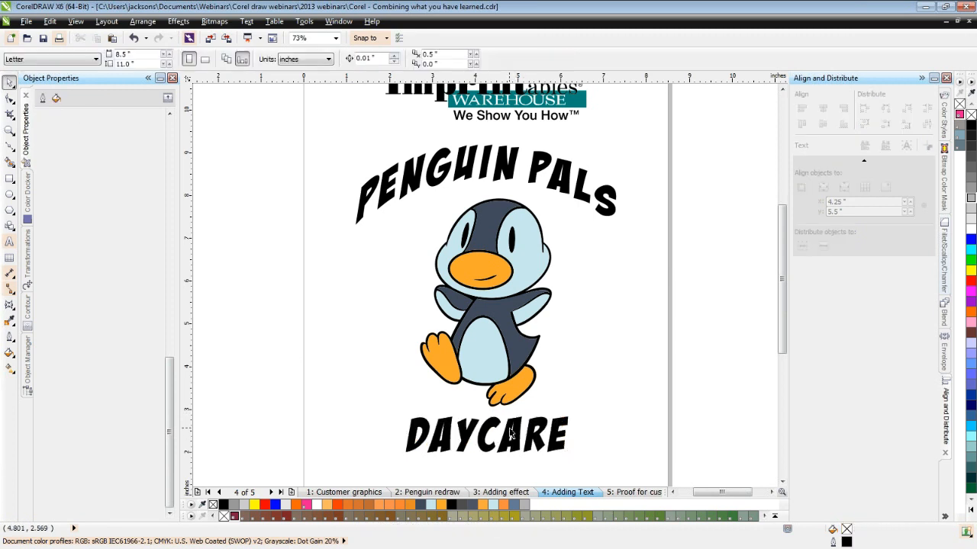
Center the black DAYCARE text below the penguin and replace its wording with a first name in capitals.
{"action": "left_click", "coordinate": [510, 433]}
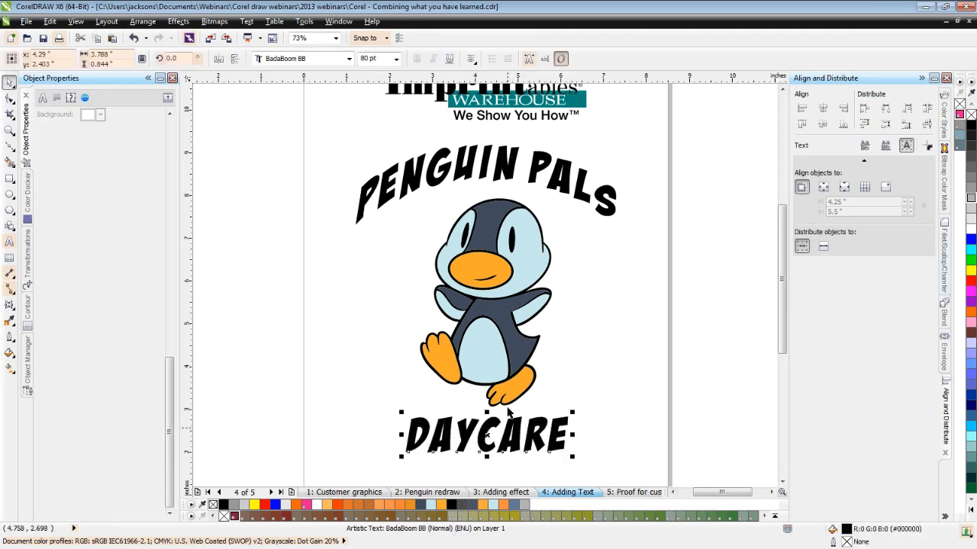
{"action": "left_click", "coordinate": [498, 371], "text": "shift"}
{"action": "left_click", "coordinate": [536, 413]}
{"action": "double_click", "coordinate": [477, 427]}
{"action": "key", "text": "ctrl+a"}
{"action": "type", "text": "JODY"}
{"action": "key", "text": "BackSpace"}
{"action": "type", "text": "I"}
{"action": "key", "text": "Escape"}
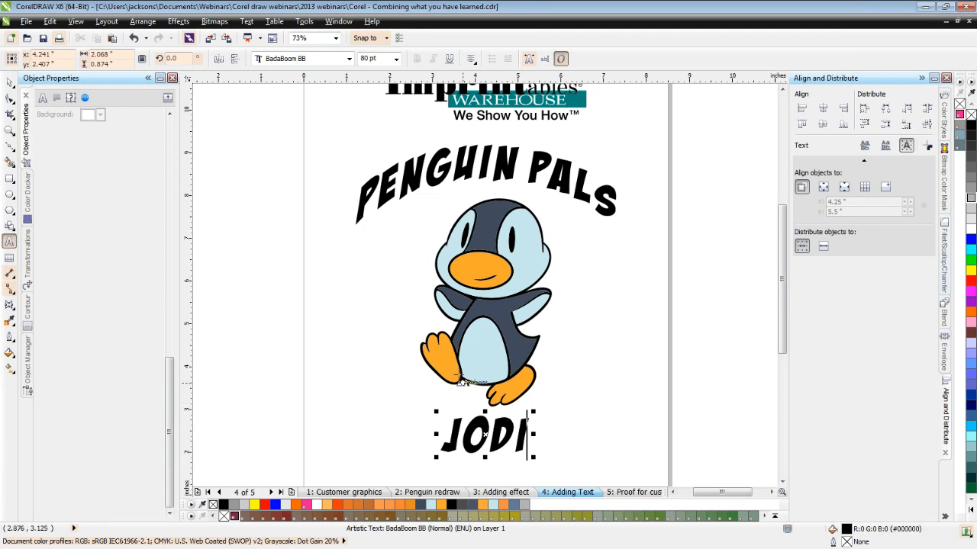
{"action": "left_click", "coordinate": [10, 82]}
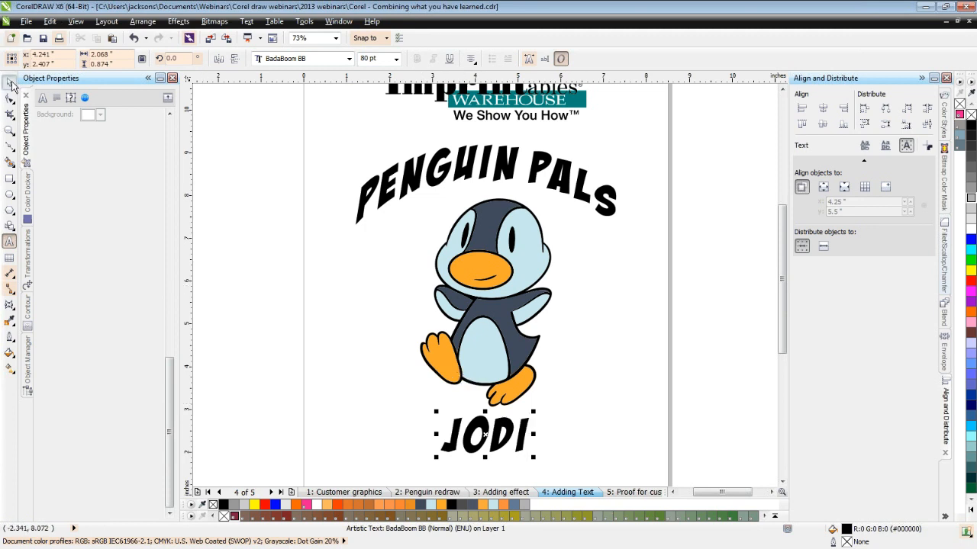
{"action": "left_click", "coordinate": [314, 313]}
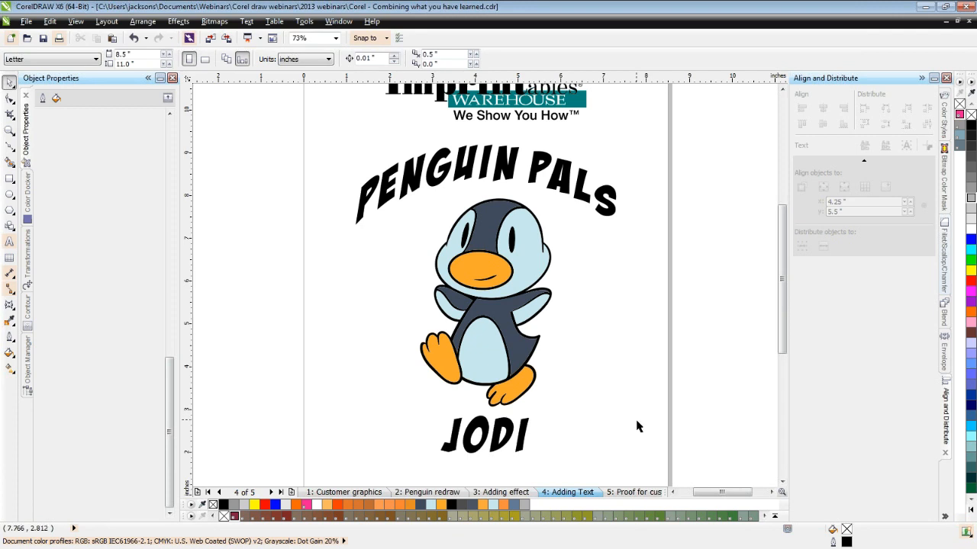
Copy the black outline penguin from the Adding effect page and paste it onto a new page added after Proof for customer.
{"action": "left_click", "coordinate": [638, 493]}
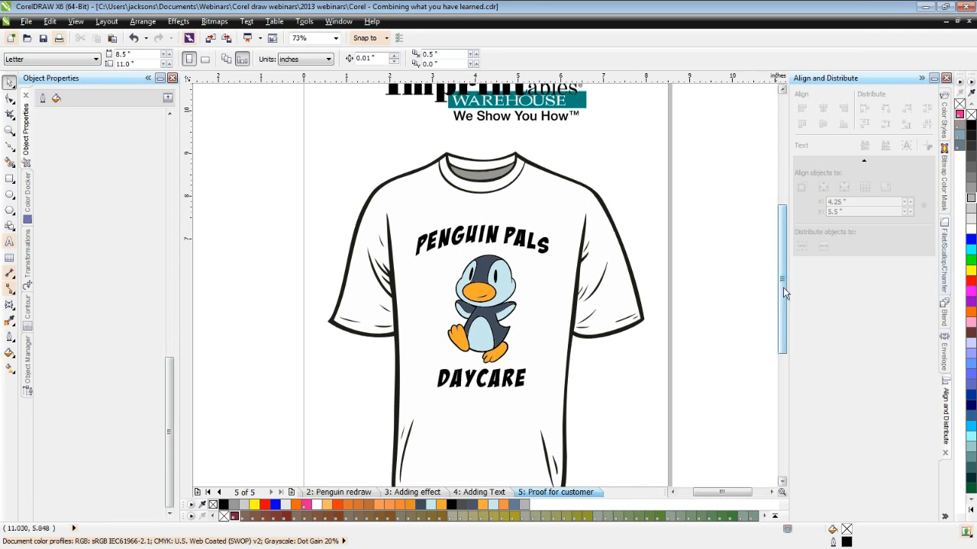
{"action": "left_click_drag", "start_coordinate": [784, 292], "coordinate": [783, 304]}
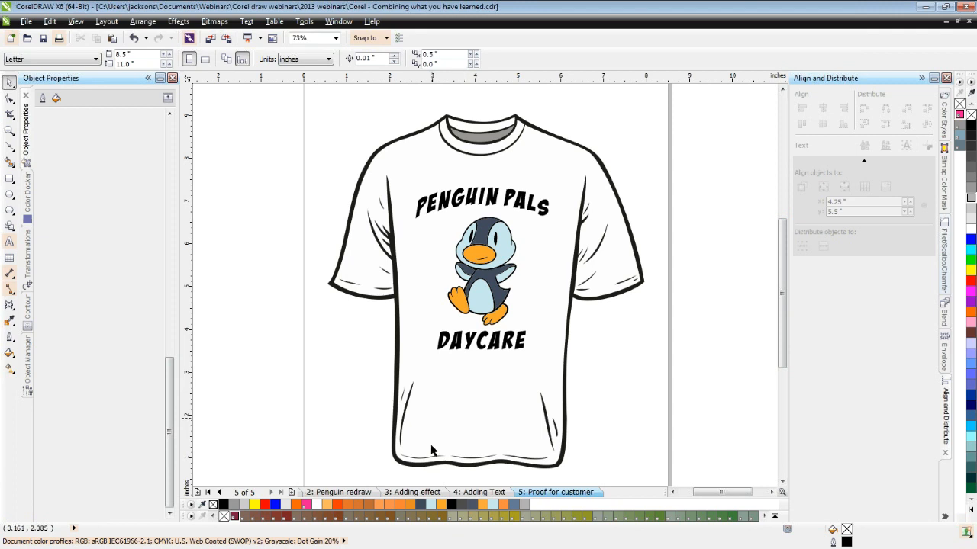
{"action": "left_click", "coordinate": [419, 494]}
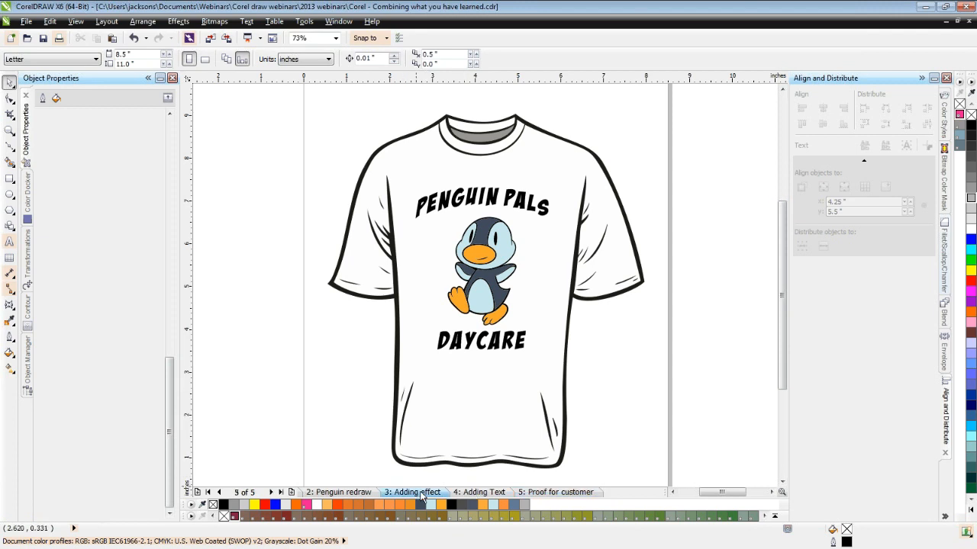
{"action": "left_click_drag", "start_coordinate": [252, 156], "coordinate": [398, 395]}
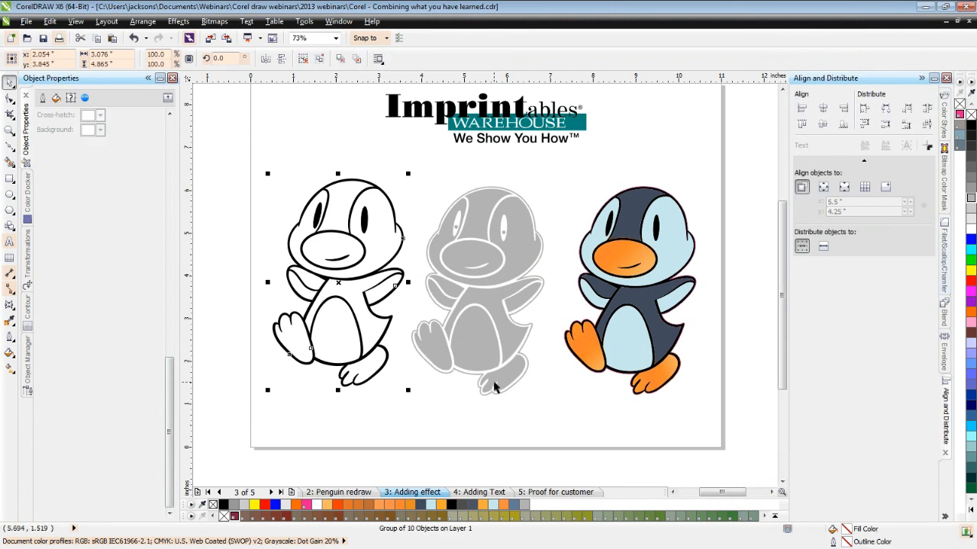
{"action": "left_click", "coordinate": [563, 495]}
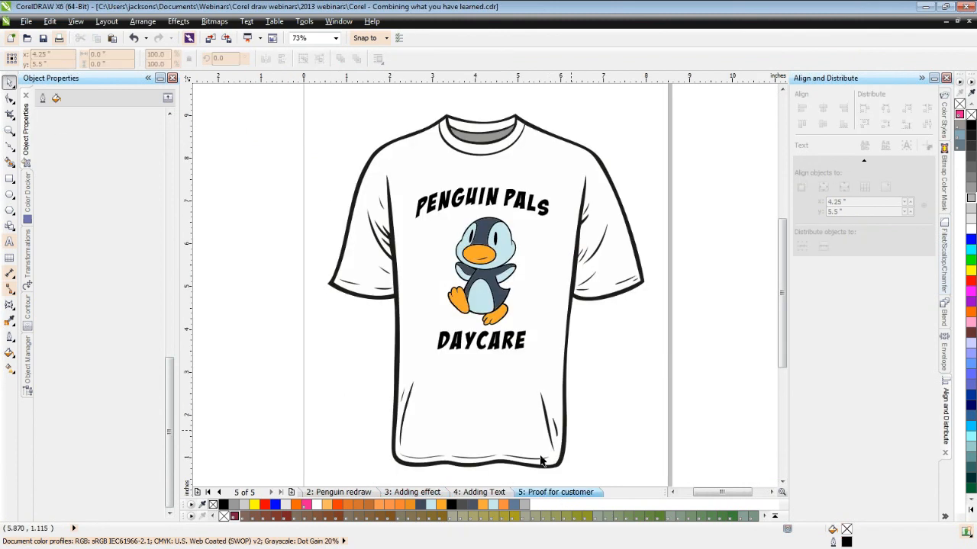
{"action": "left_click", "coordinate": [292, 493]}
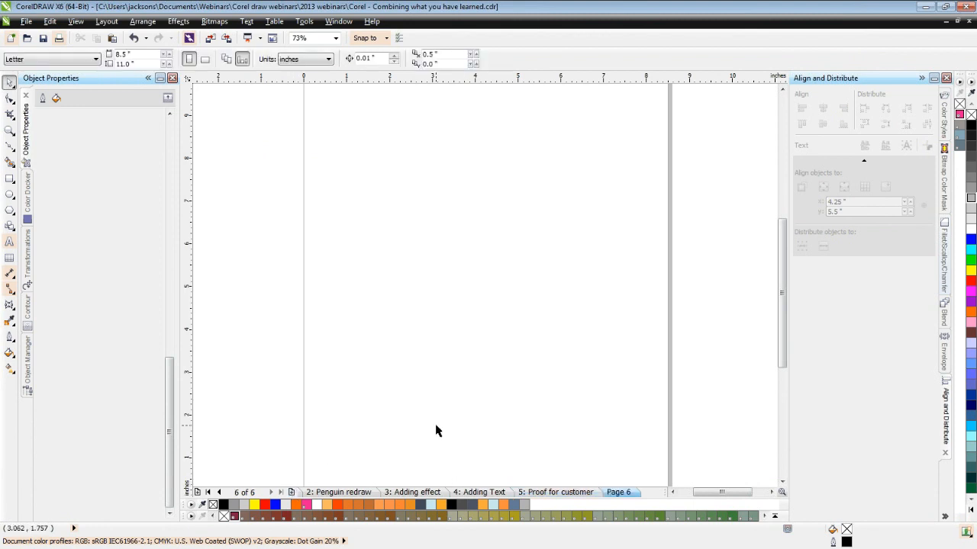
{"action": "key", "text": "ctrl+v"}
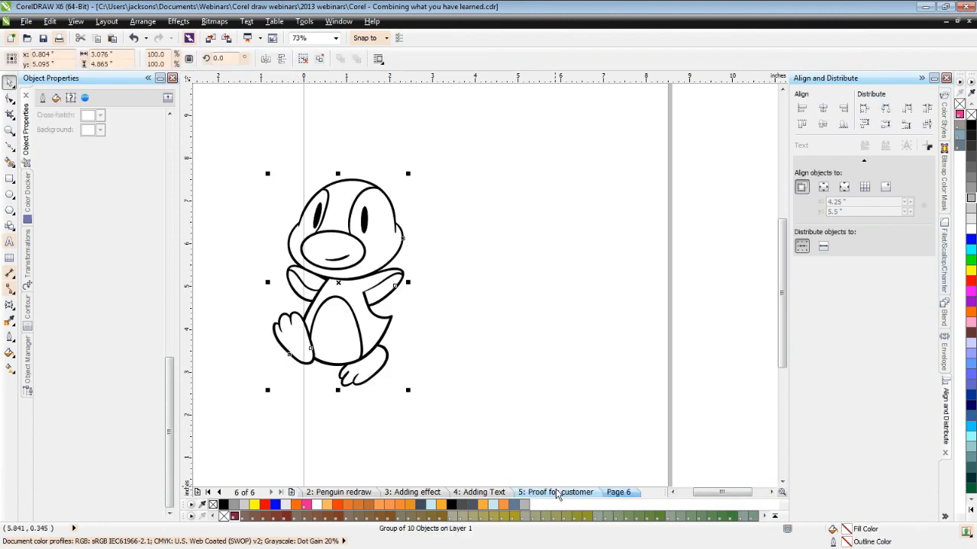
Copy the blank T-shirt from Proof for customer to Page 6 and place the outline penguin in front, centered about X 6.07, Y 3.51 inches.
{"action": "left_click", "coordinate": [556, 493]}
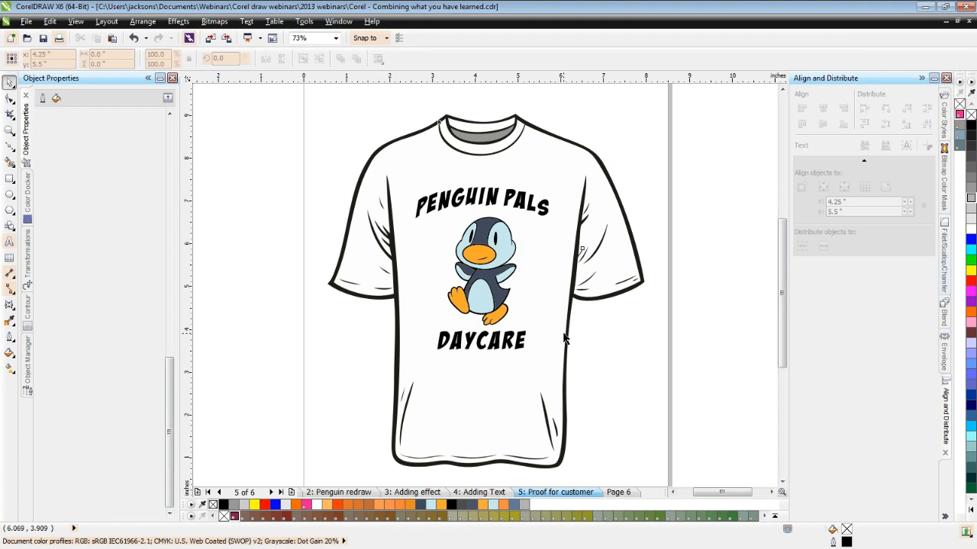
{"action": "left_click", "coordinate": [563, 333]}
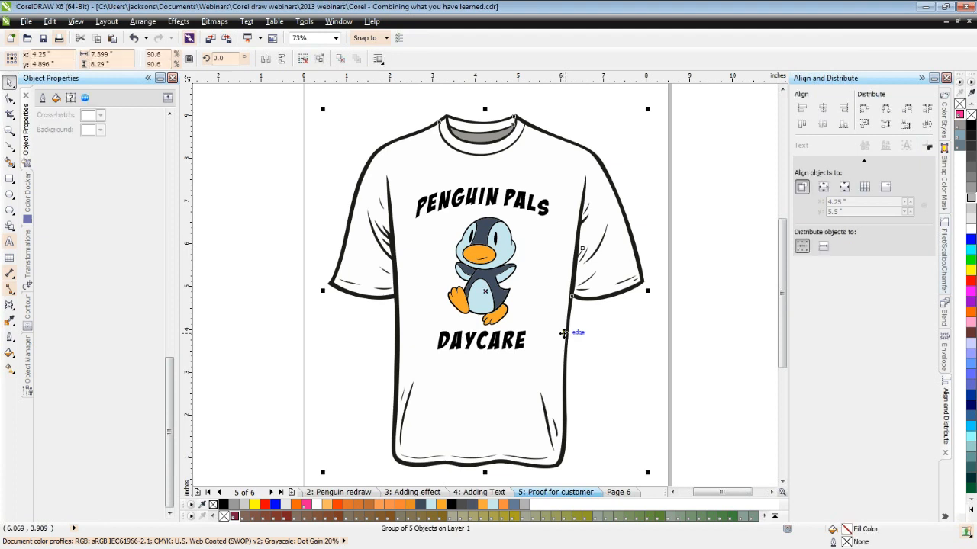
{"action": "left_click_drag", "start_coordinate": [563, 334], "coordinate": [639, 339]}
{"action": "left_click", "coordinate": [618, 492]}
{"action": "key", "text": "ctrl+v"}
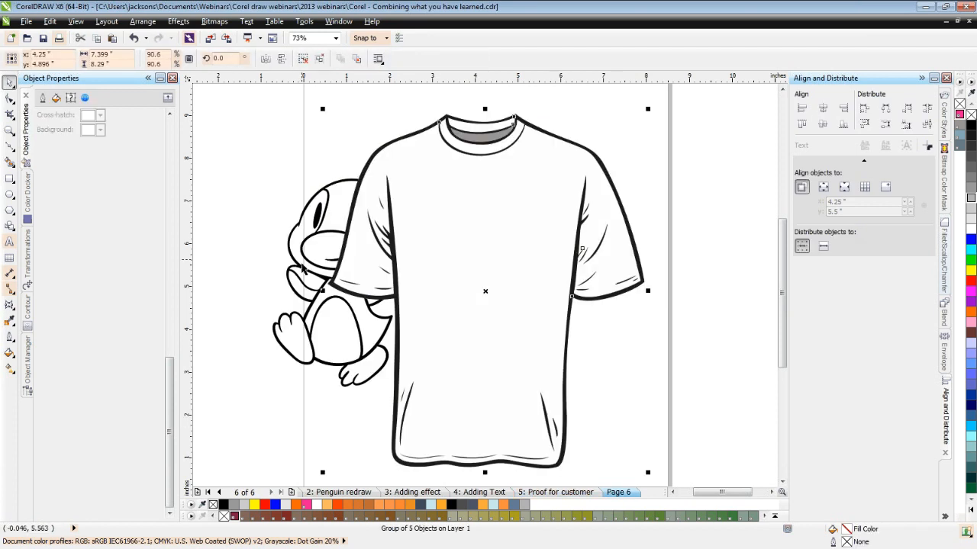
{"action": "left_click_drag", "start_coordinate": [303, 267], "coordinate": [558, 327]}
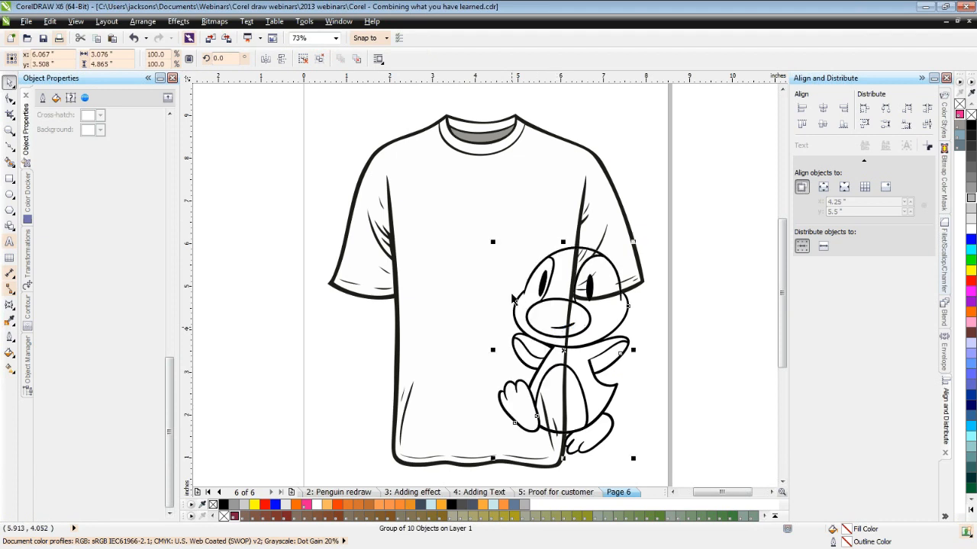
Center the outline penguin on the T-shirt in both directions and scale it from its center to about 53.4%.
{"action": "left_click", "coordinate": [465, 247]}
{"action": "left_click", "coordinate": [465, 243], "text": "shift"}
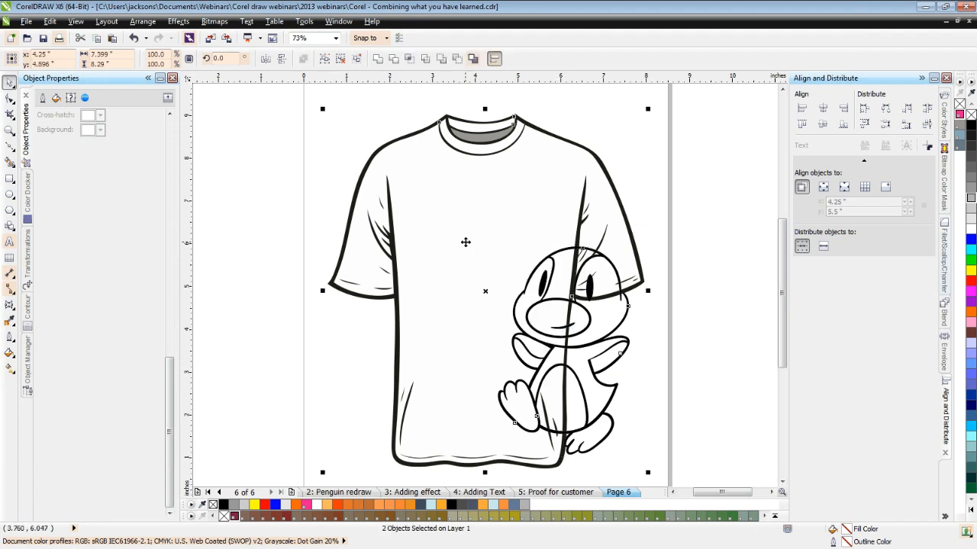
{"action": "key", "text": "c"}
{"action": "key", "text": "e"}
{"action": "left_click", "coordinate": [660, 354]}
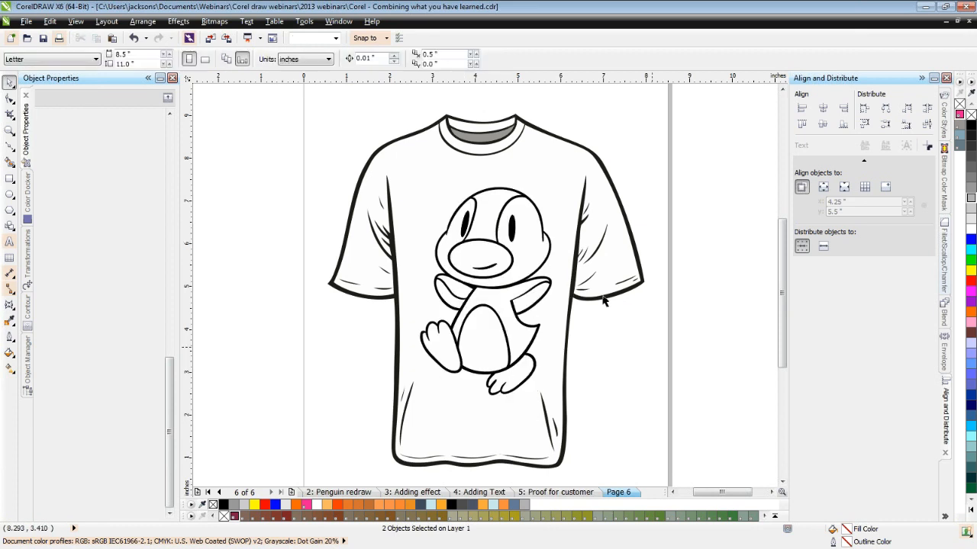
{"action": "left_click", "coordinate": [554, 209]}
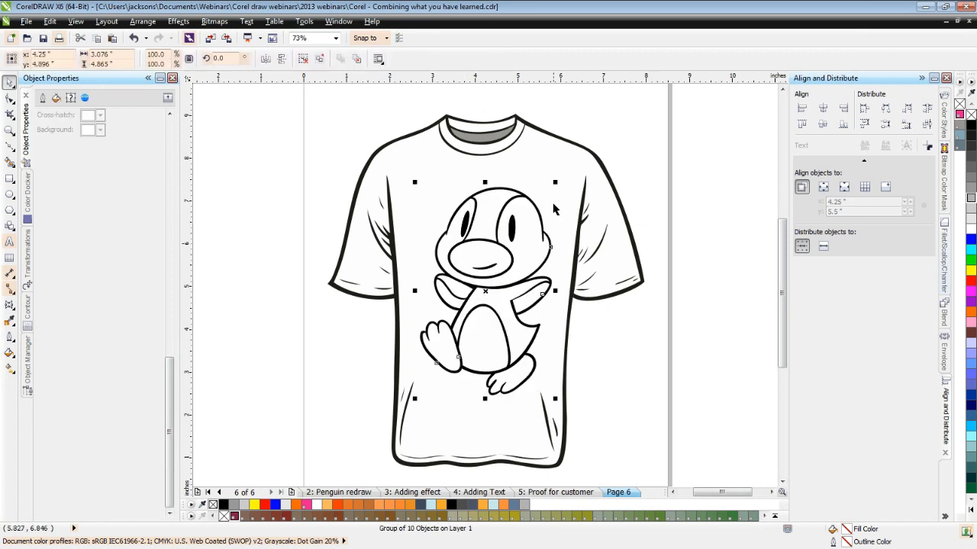
{"action": "left_click_drag", "start_coordinate": [555, 182], "coordinate": [525, 211]}
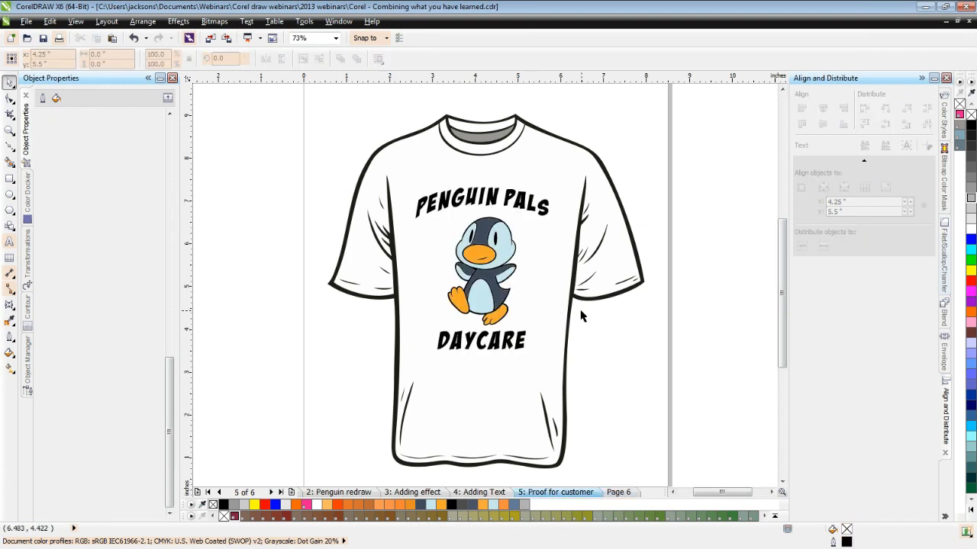
Copy the penguin daycare logo from Proof for customer to Page 6 and align the outline penguin over the colored one, about X 4.17, Y 5.37 inches.
{"action": "left_click", "coordinate": [480, 336]}
{"action": "left_click", "coordinate": [620, 493]}
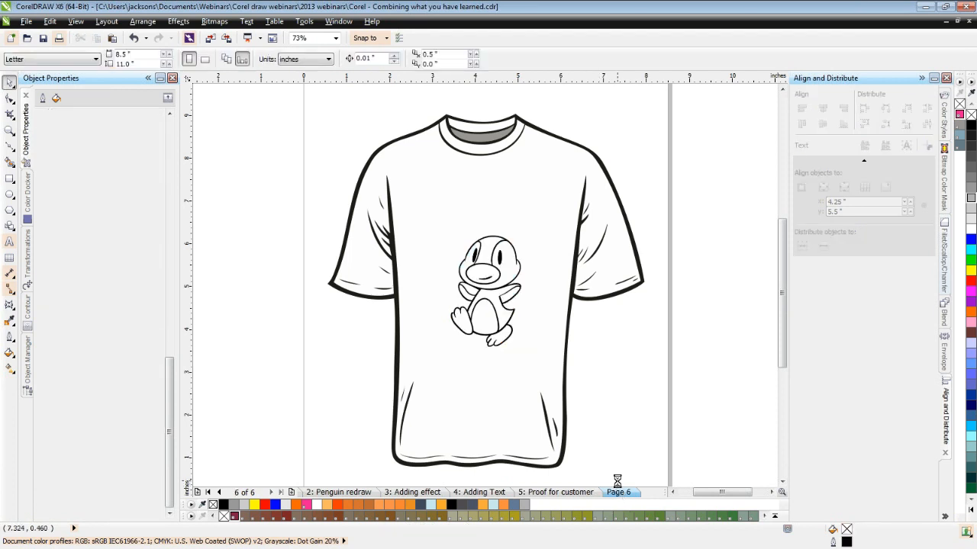
{"action": "key", "text": "ctrl+v"}
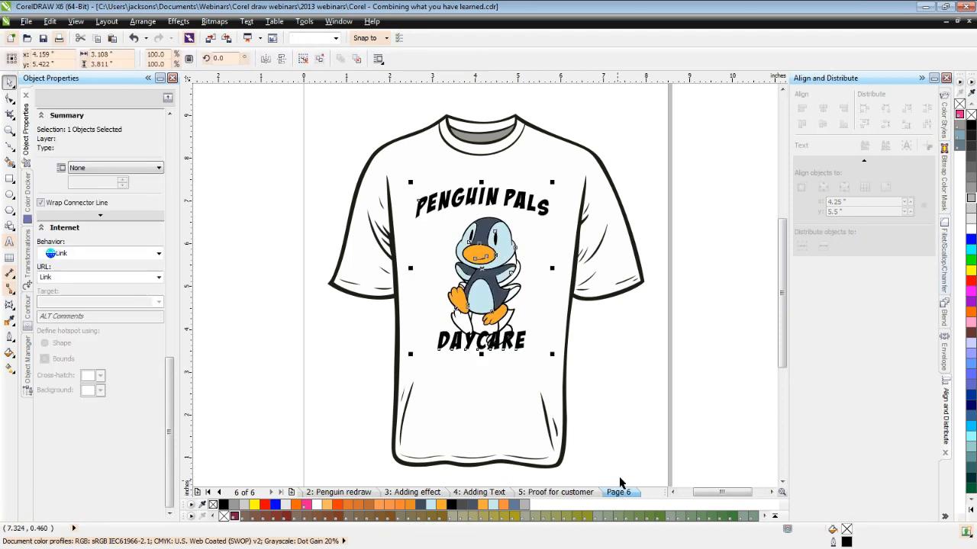
{"action": "left_click", "coordinate": [640, 421]}
{"action": "left_click", "coordinate": [511, 321]}
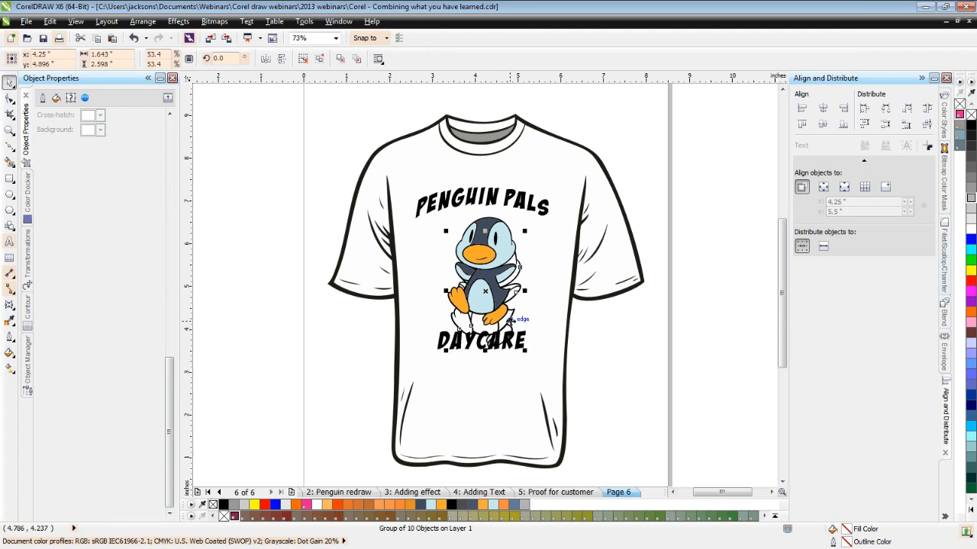
{"action": "mouse_move", "coordinate": [510, 321]}
{"action": "left_mouse_down"}
{"action": "mouse_move", "coordinate": [517, 328]}
{"action": "mouse_move", "coordinate": [511, 318]}
{"action": "left_mouse_up"}
{"action": "left_click", "coordinate": [626, 364]}
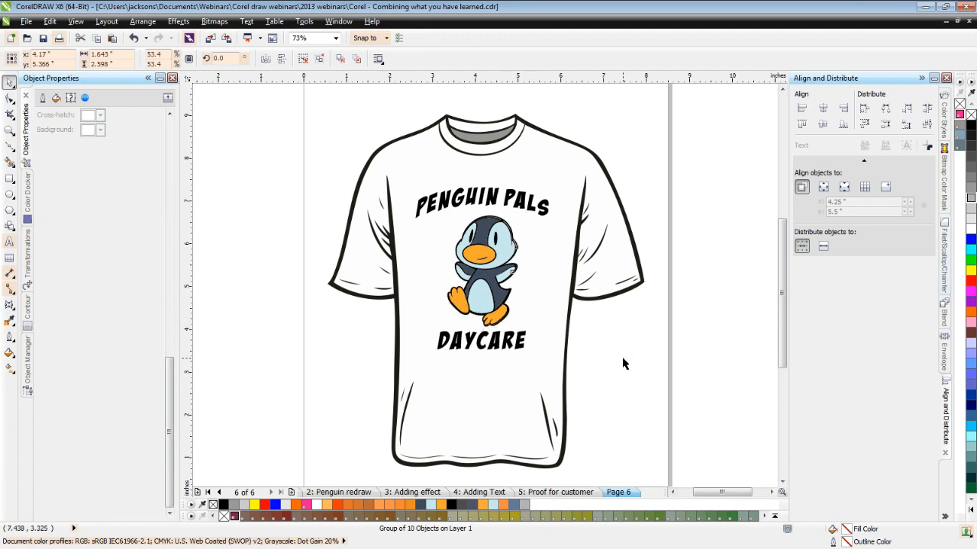
Ungroup the pasted daycare logo on Page 6 and delete its colored penguin.
{"action": "left_click", "coordinate": [491, 261]}
{"action": "right_click", "coordinate": [490, 261]}
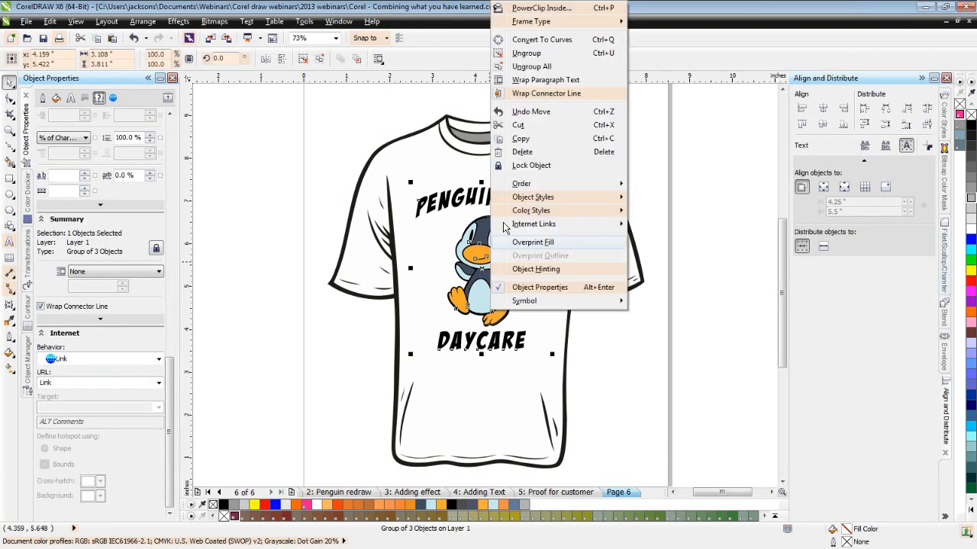
{"action": "left_click", "coordinate": [531, 58]}
{"action": "left_click", "coordinate": [654, 386]}
{"action": "left_click", "coordinate": [488, 253]}
{"action": "key", "text": "Delete"}
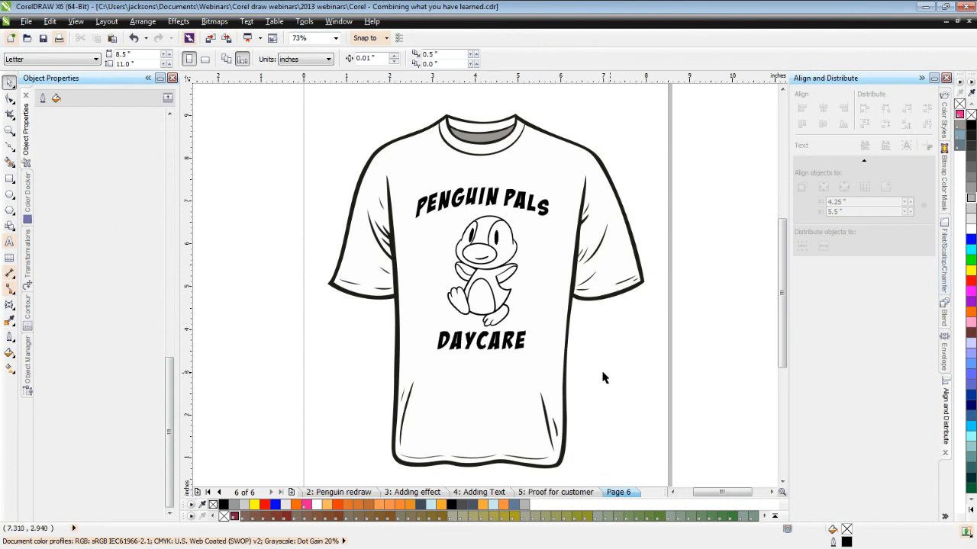
Compare the outline and colored T-shirt mockups, and examine the Adding Text artwork and the traced penguin on the Penguin redraw page.
{"action": "left_click", "coordinate": [551, 492]}
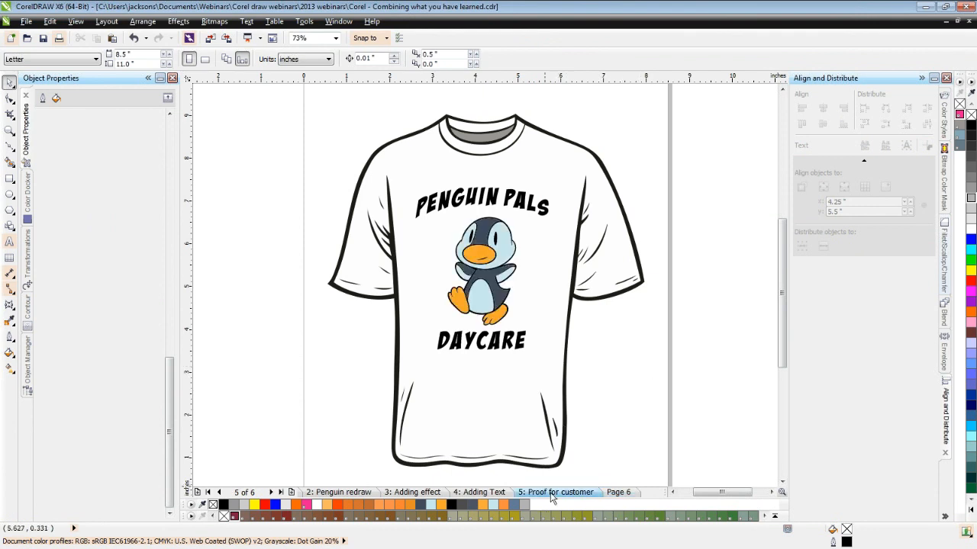
{"action": "left_click", "coordinate": [618, 493]}
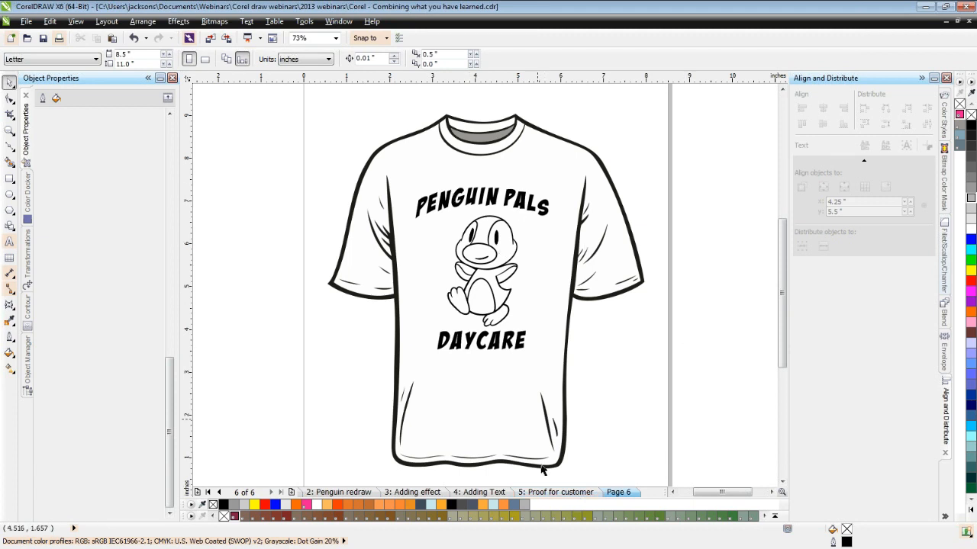
{"action": "key", "text": "Page_Up"}
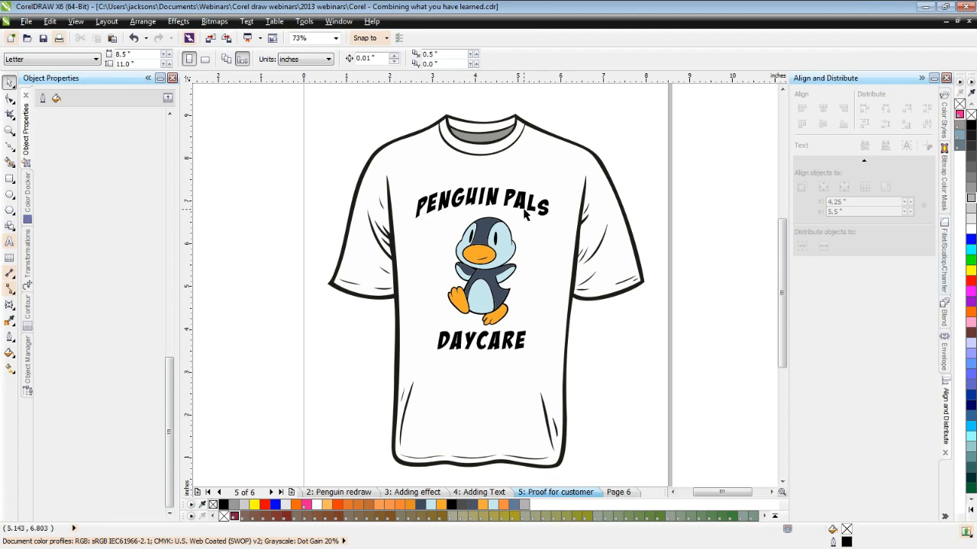
{"action": "left_click", "coordinate": [489, 494]}
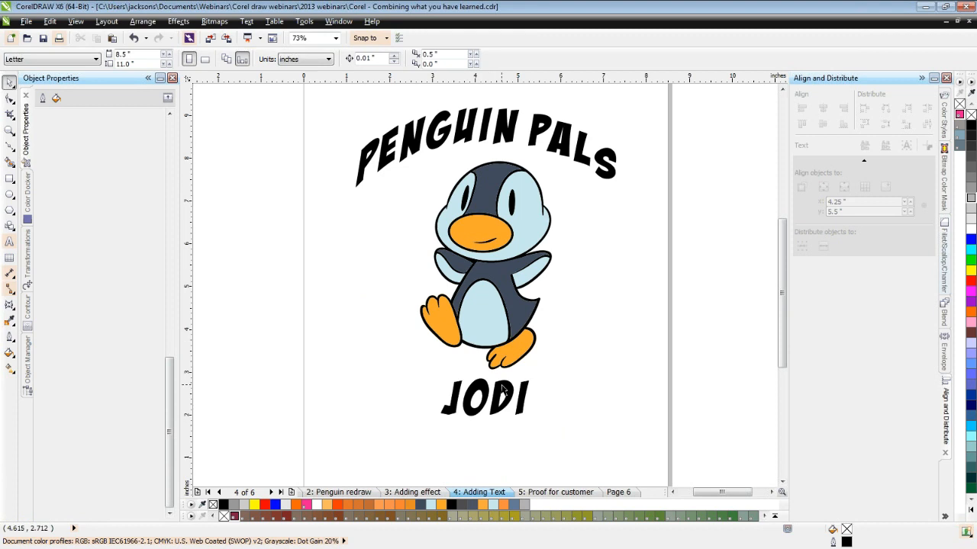
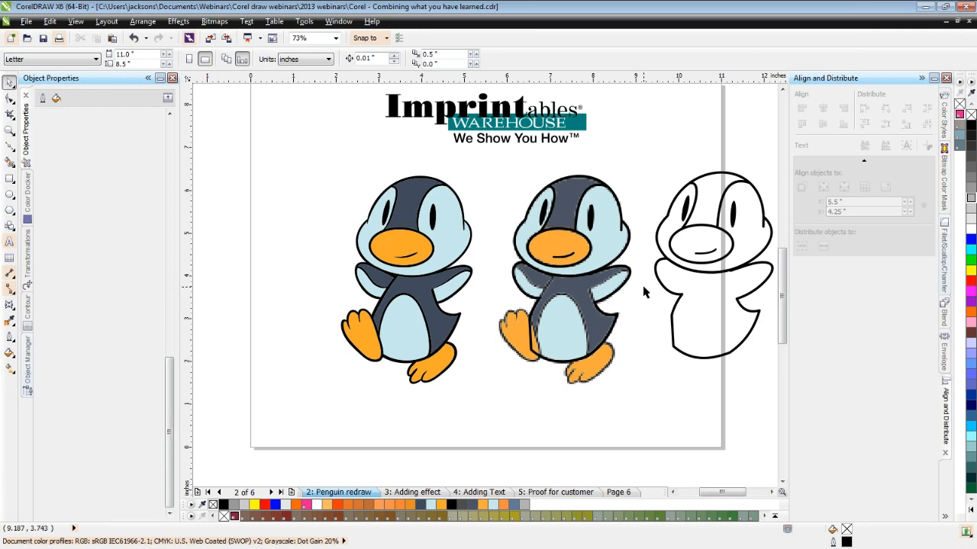
{"action": "scroll", "coordinate": [643, 291], "scroll_direction": "up", "scroll_amount": 3}
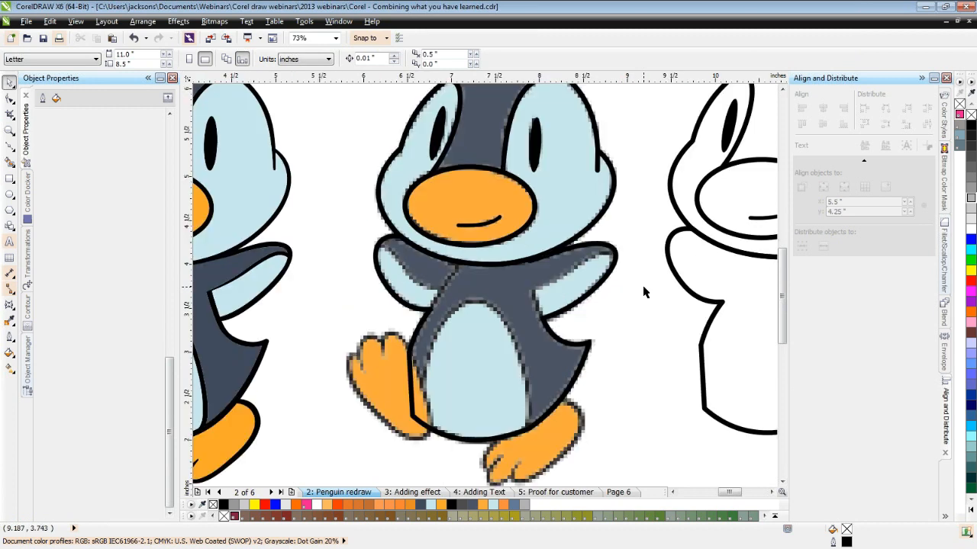
{"action": "left_click", "coordinate": [782, 90]}
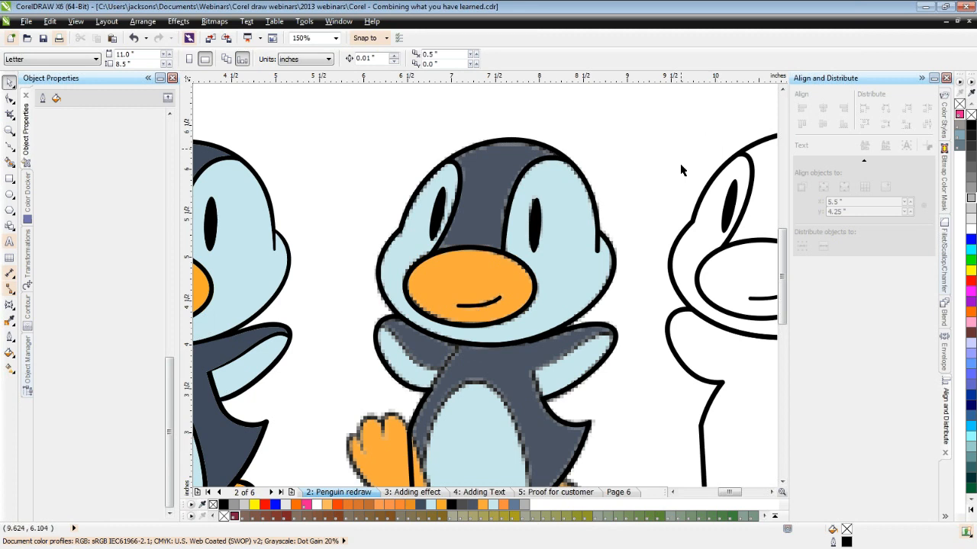
{"action": "scroll", "coordinate": [570, 275], "scroll_direction": "down", "scroll_amount": 1}
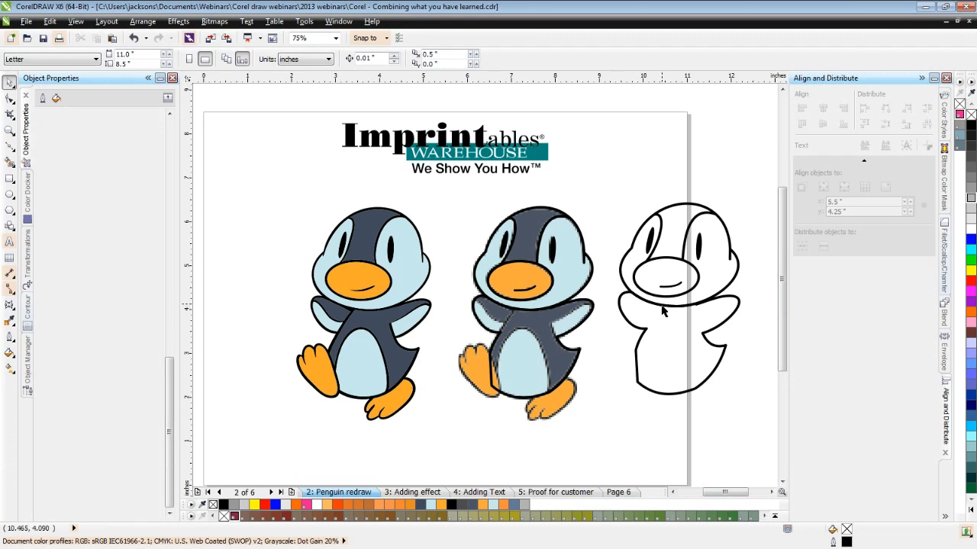
Select the outline penguin's chin curve on the Penguin redraw page and inspect the overlapping outlines in wireframe view.
{"action": "left_click", "coordinate": [634, 303]}
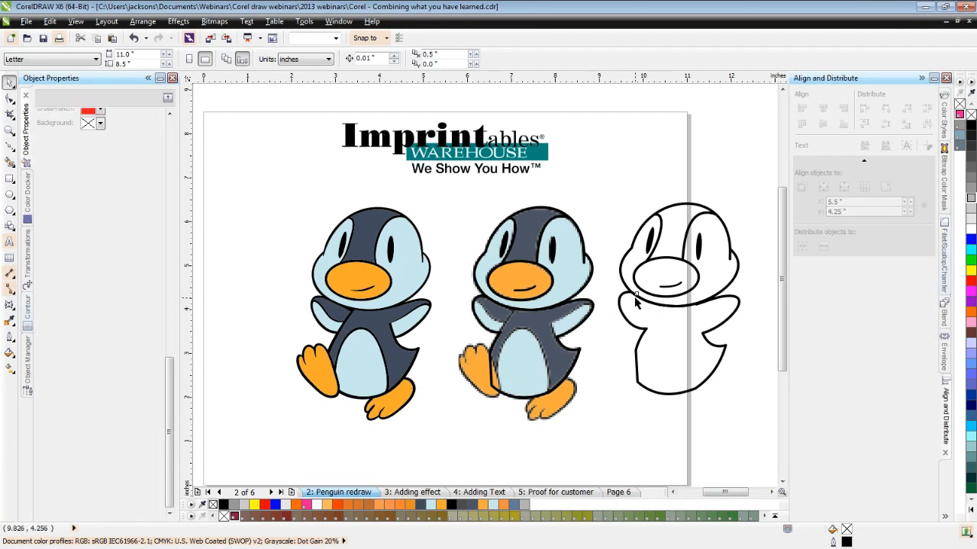
{"action": "left_click", "coordinate": [635, 302]}
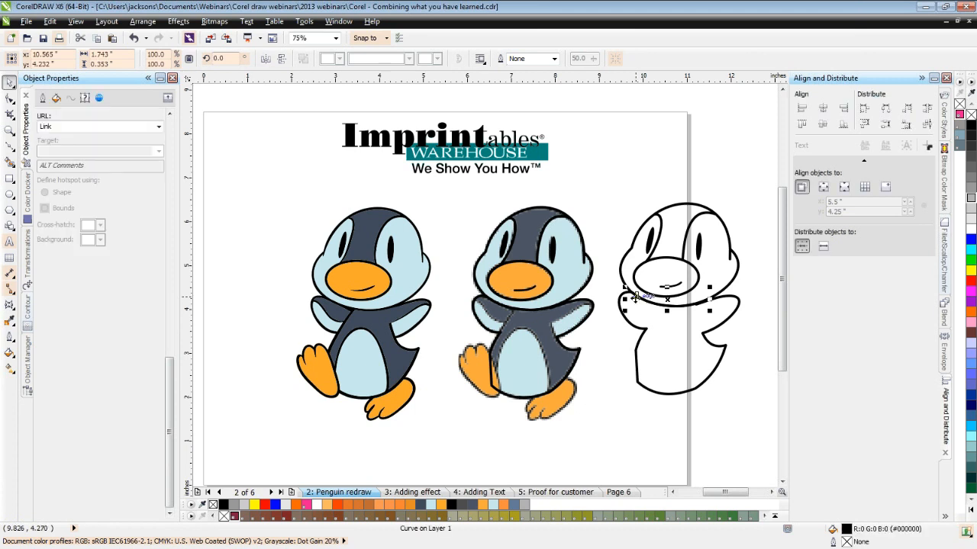
{"action": "scroll", "coordinate": [634, 297], "scroll_direction": "up", "scroll_amount": 2}
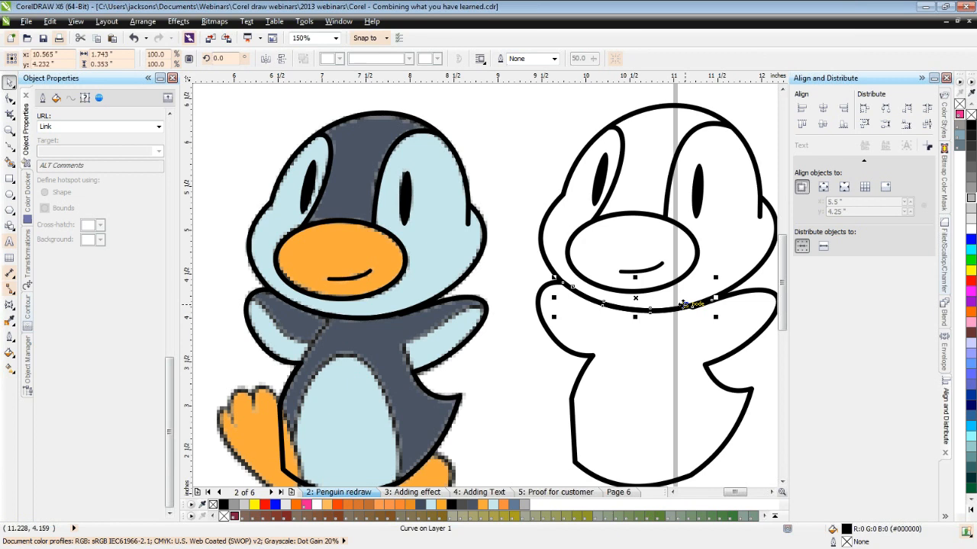
{"action": "key", "text": "shift+F9"}
{"action": "left_click", "coordinate": [771, 457]}
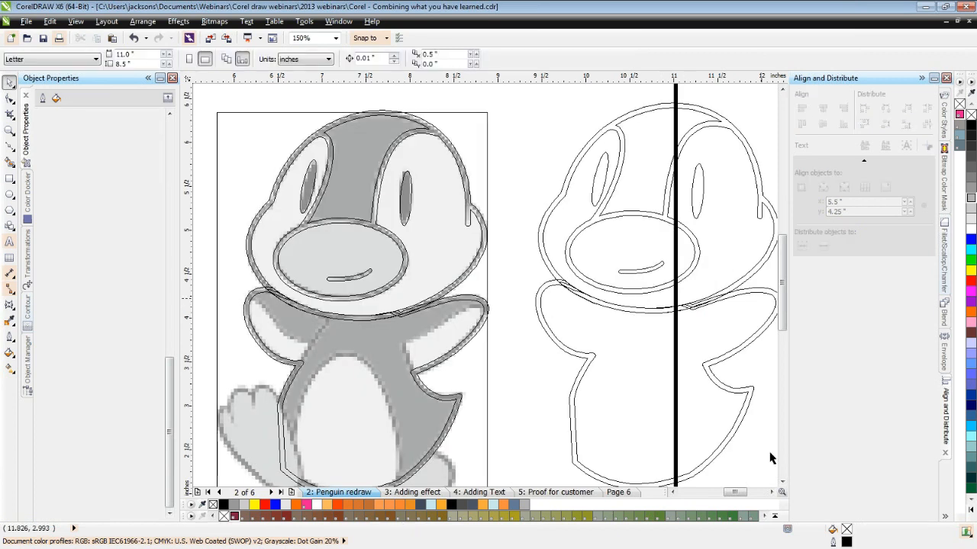
{"action": "left_click", "coordinate": [771, 493]}
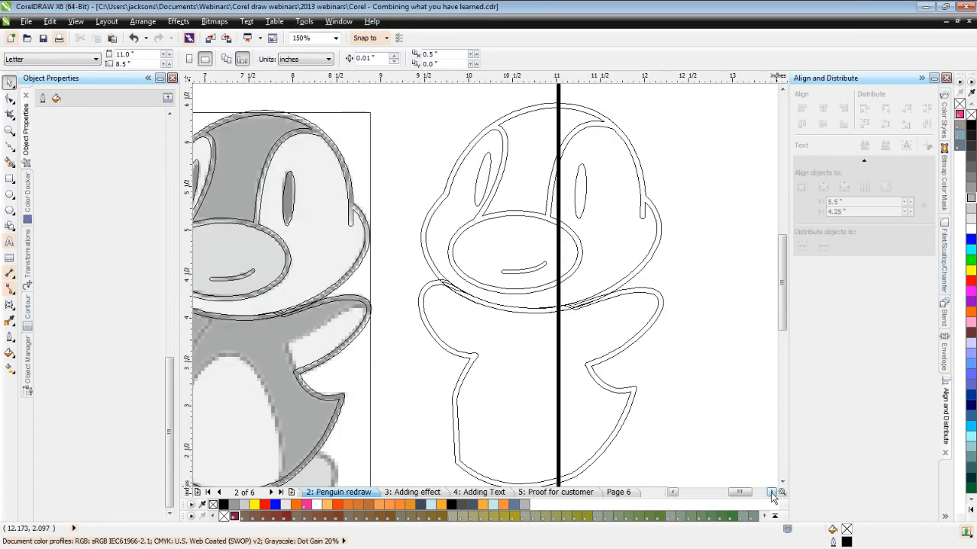
Delete the separate overlapping curve along the outline penguin's chin and return to the full-color view.
{"action": "left_click", "coordinate": [652, 215]}
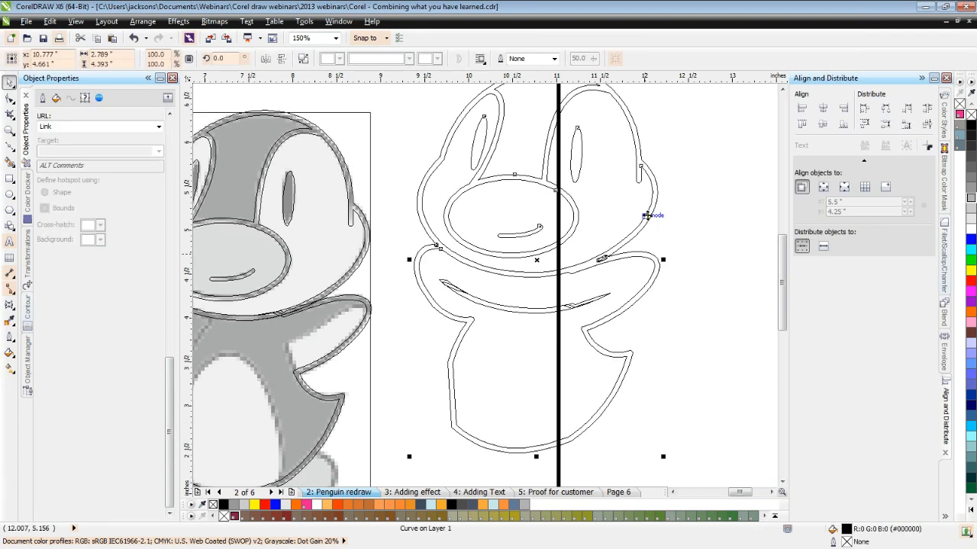
{"action": "key", "text": "ctrl+z"}
{"action": "left_click_drag", "start_coordinate": [387, 254], "coordinate": [625, 323]}
{"action": "left_click", "coordinate": [628, 327]}
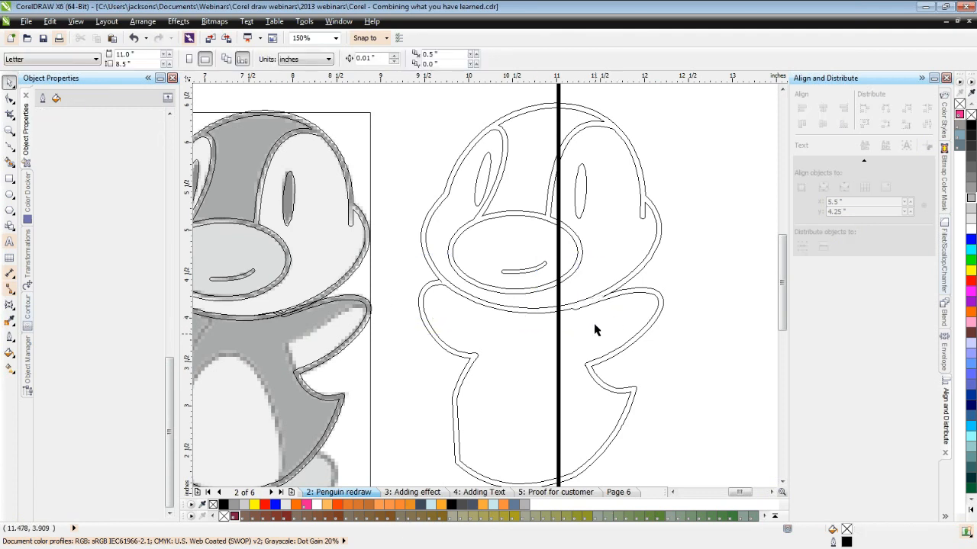
{"action": "scroll", "coordinate": [653, 303], "scroll_direction": "down", "scroll_amount": 2}
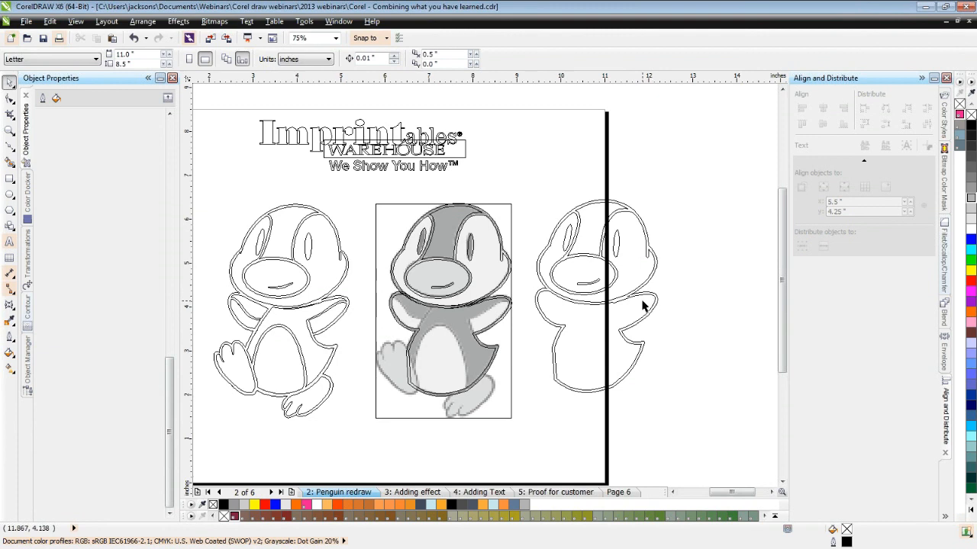
{"action": "key", "text": "shift+F9"}
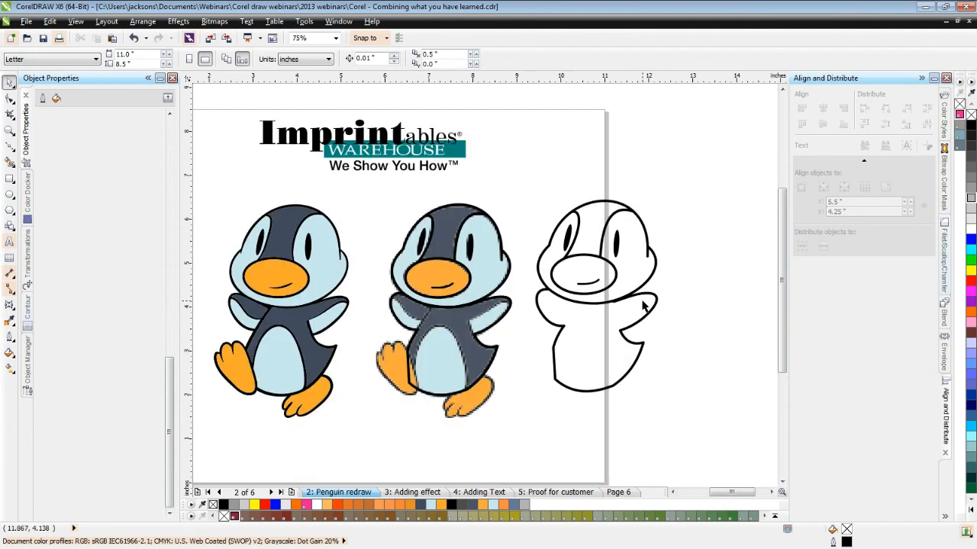
Trace the penguin's raised orange foot on the middle bitmap with a closed six-node shape of straight segments.
{"action": "scroll", "coordinate": [406, 385], "scroll_direction": "up", "scroll_amount": 2}
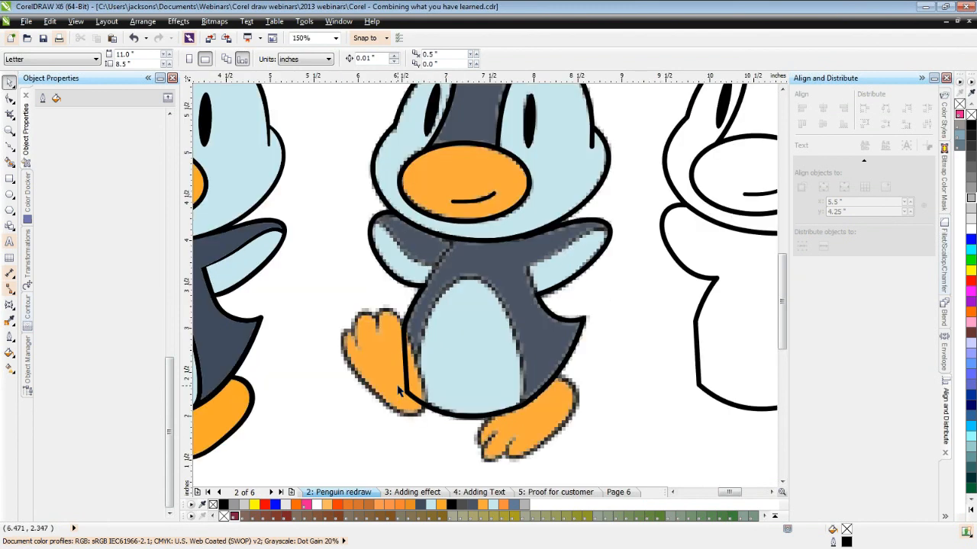
{"action": "scroll", "coordinate": [400, 392], "scroll_direction": "up", "scroll_amount": 1}
{"action": "key", "text": "F10"}
{"action": "left_click", "coordinate": [451, 385]}
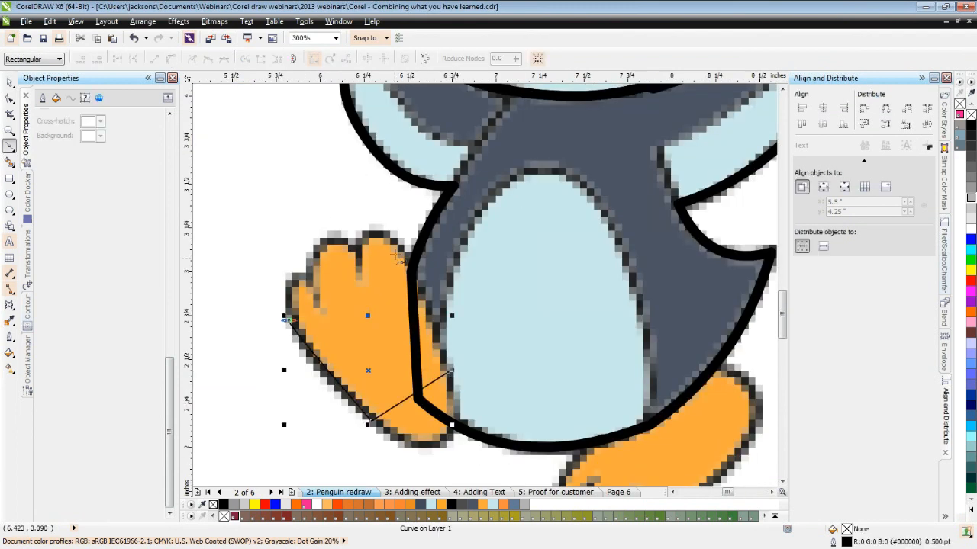
{"action": "left_click", "coordinate": [358, 272]}
{"action": "left_click", "coordinate": [405, 253]}
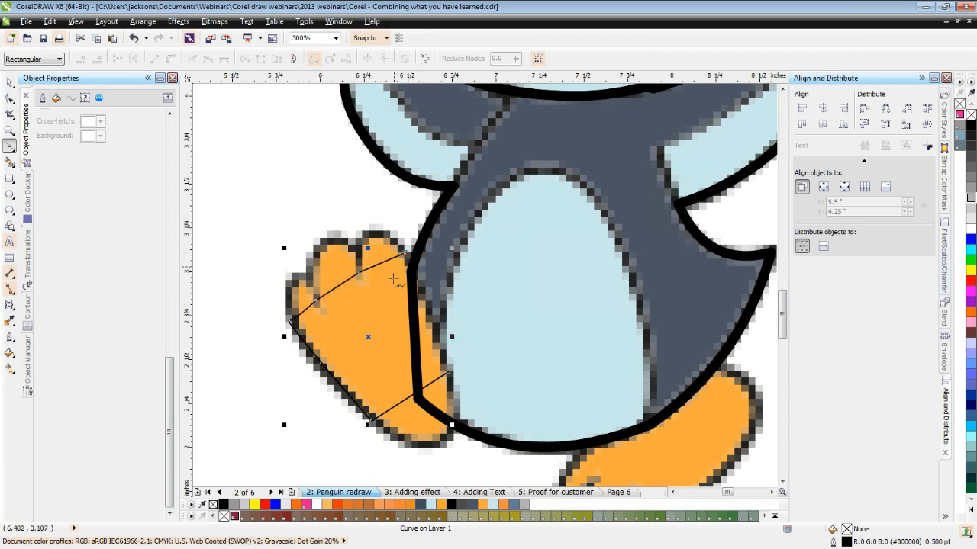
{"action": "left_click", "coordinate": [449, 373]}
Convert the foot shape's straight segments to curves and bend the heel segment around the bottom of the orange foot.
{"action": "left_click", "coordinate": [9, 99]}
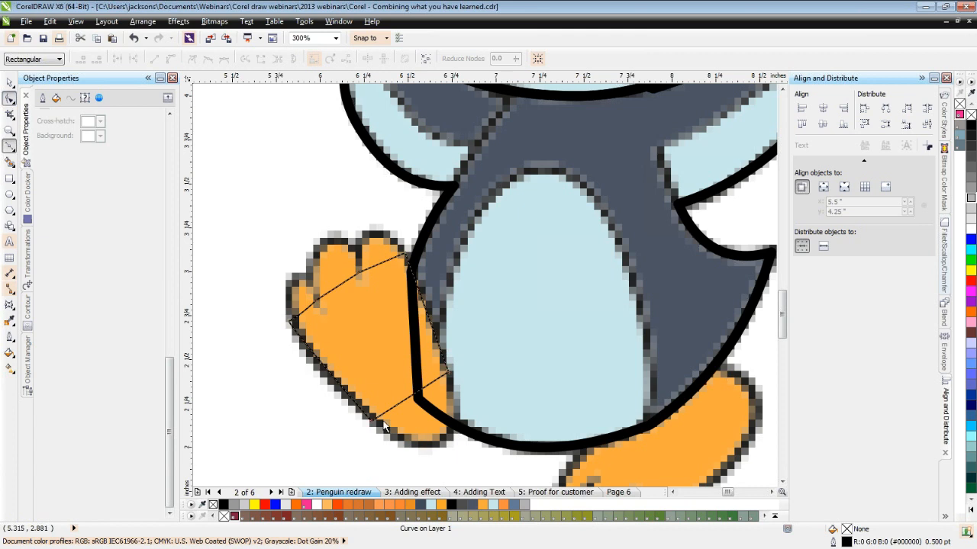
{"action": "right_click", "coordinate": [414, 395]}
{"action": "left_click", "coordinate": [456, 245]}
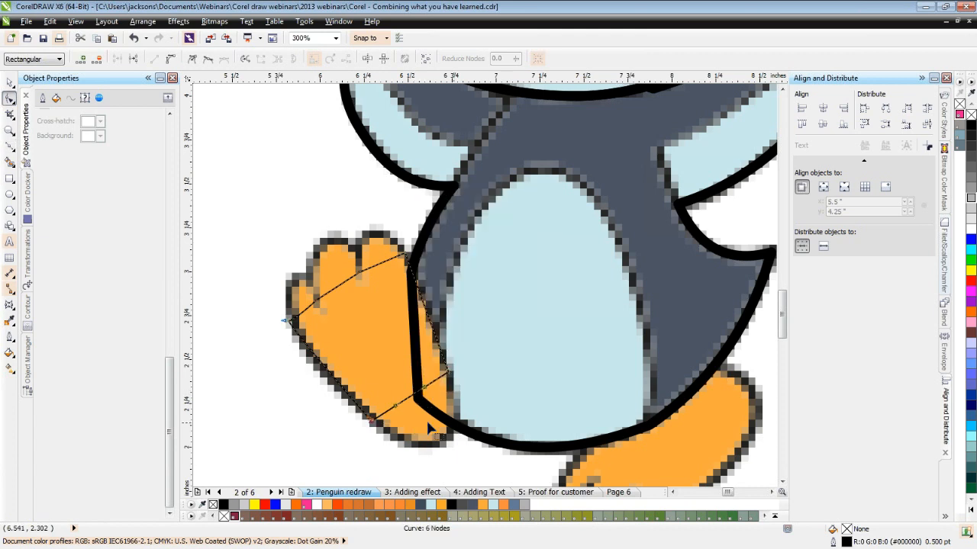
{"action": "left_click_drag", "start_coordinate": [422, 407], "coordinate": [444, 446]}
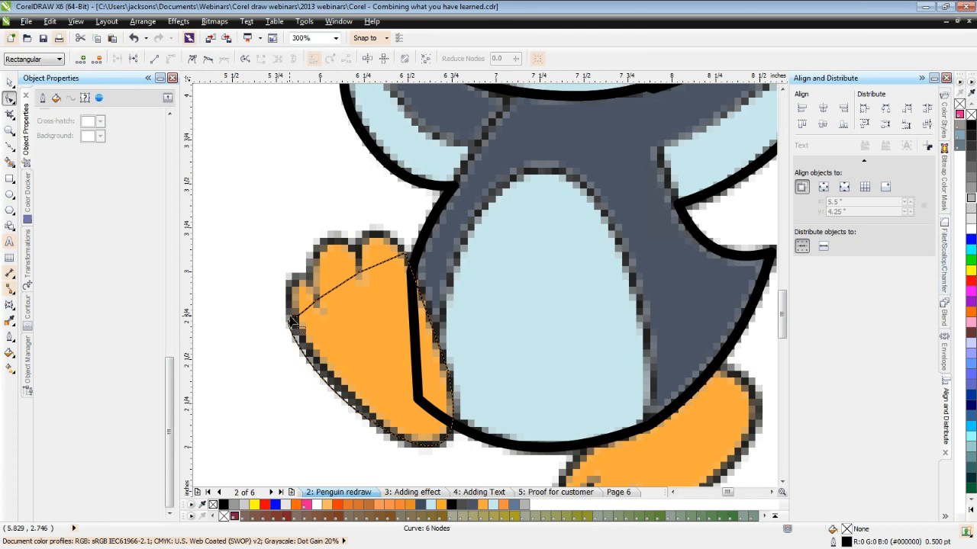
Curve the short segment at the outer toe so it follows the toe's rounded outline in the bitmap.
{"action": "scroll", "coordinate": [294, 320], "scroll_direction": "up", "scroll_amount": 2}
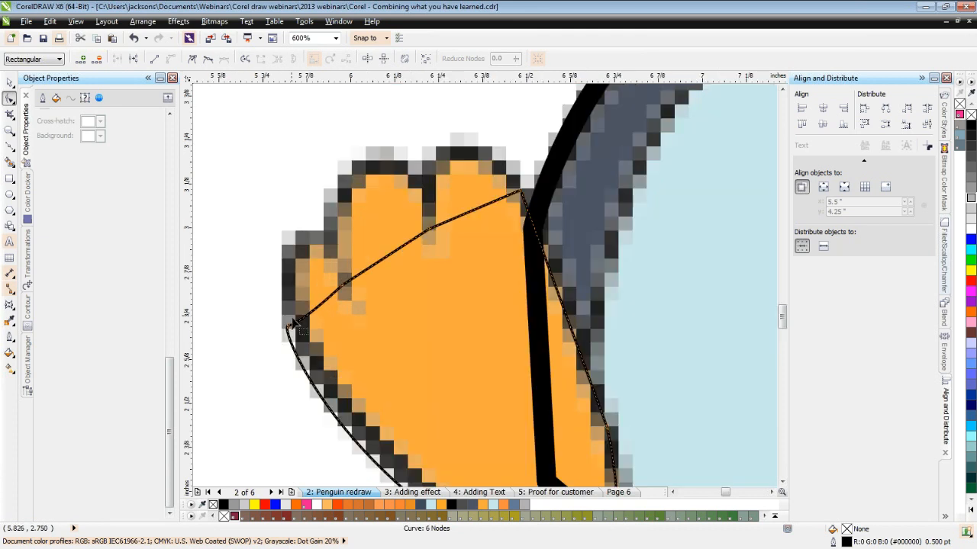
{"action": "scroll", "coordinate": [294, 320], "scroll_direction": "up", "scroll_amount": 1}
{"action": "right_click", "coordinate": [318, 315]}
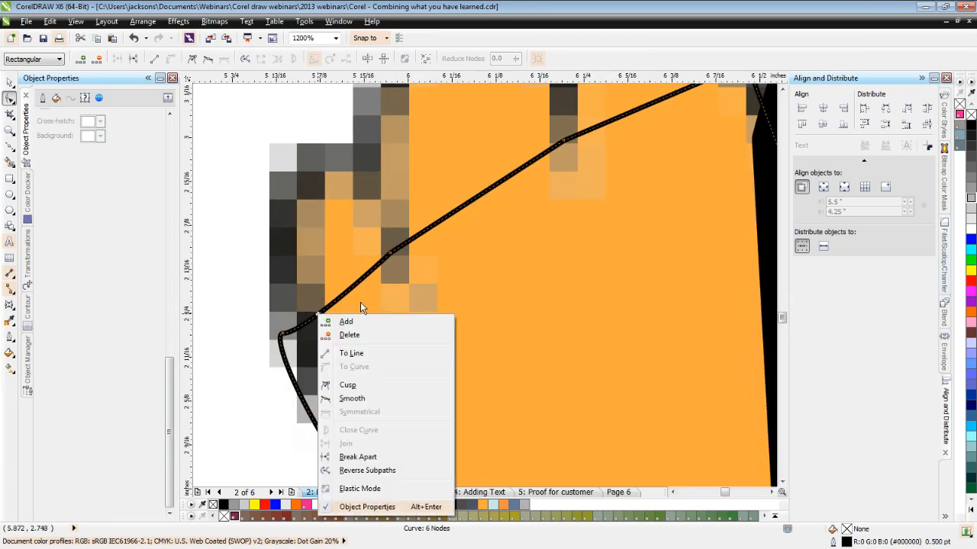
{"action": "left_click", "coordinate": [345, 321]}
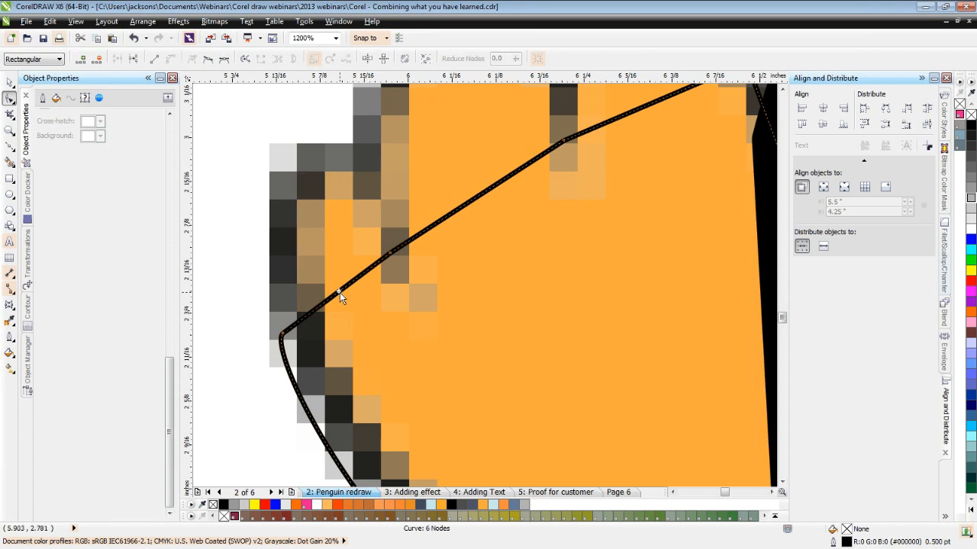
{"action": "right_click", "coordinate": [339, 291]}
{"action": "left_click", "coordinate": [374, 332]}
{"action": "right_click", "coordinate": [341, 292]}
{"action": "left_click", "coordinate": [385, 347]}
{"action": "left_click_drag", "start_coordinate": [341, 282], "coordinate": [302, 174]}
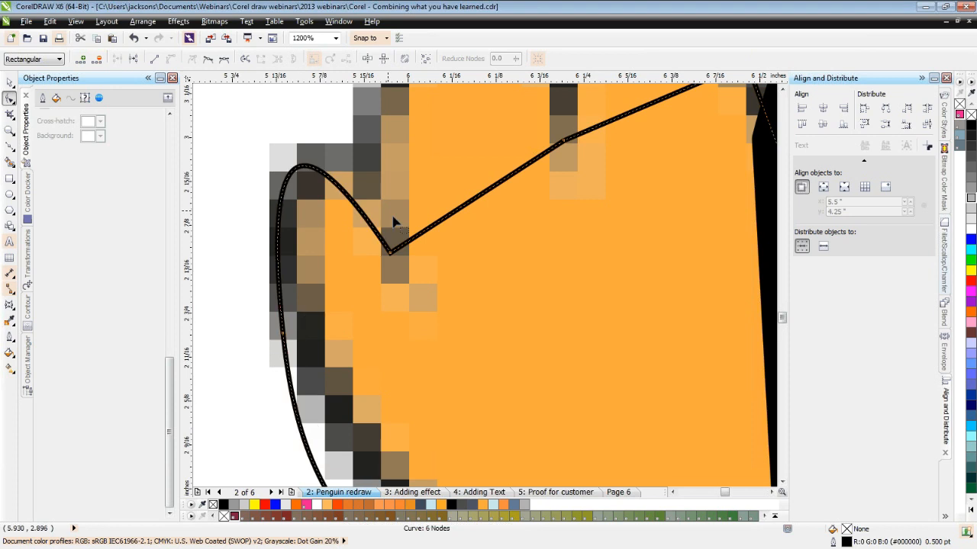
Convert the two remaining toe segments to curves and bend them over the middle and inner toes.
{"action": "scroll", "coordinate": [447, 240], "scroll_direction": "down", "scroll_amount": 2}
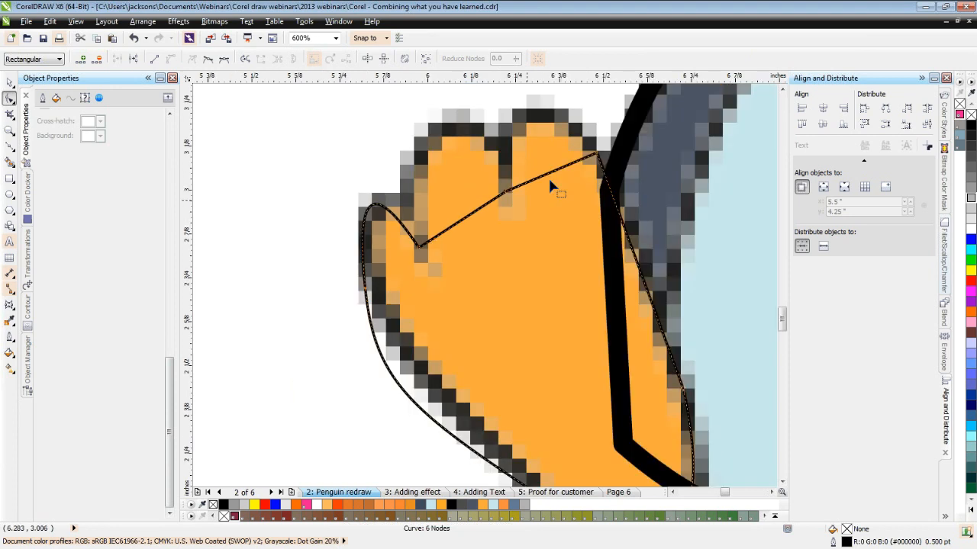
{"action": "right_click", "coordinate": [469, 214]}
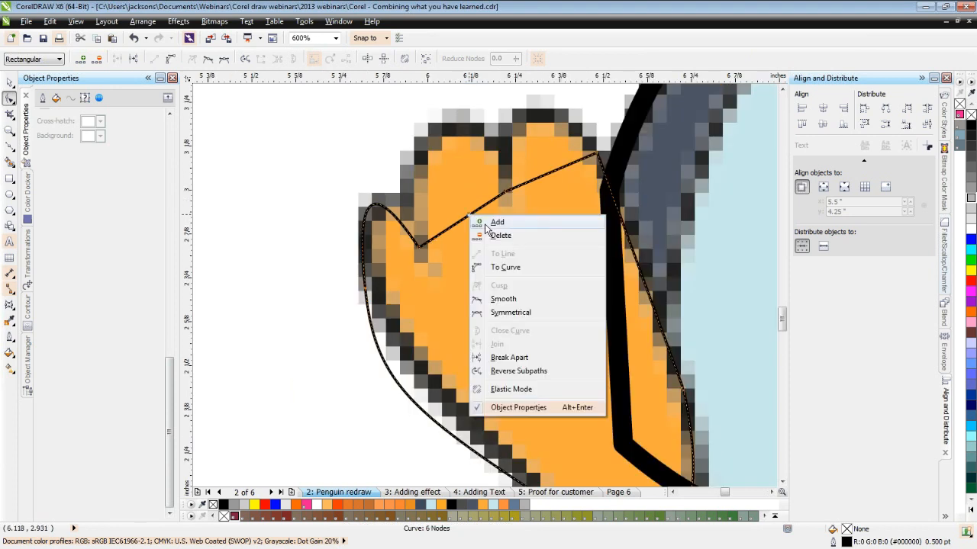
{"action": "left_click", "coordinate": [507, 267]}
{"action": "mouse_move", "coordinate": [458, 221]}
{"action": "left_mouse_down"}
{"action": "mouse_move", "coordinate": [444, 209]}
{"action": "mouse_move", "coordinate": [450, 219]}
{"action": "left_mouse_up"}
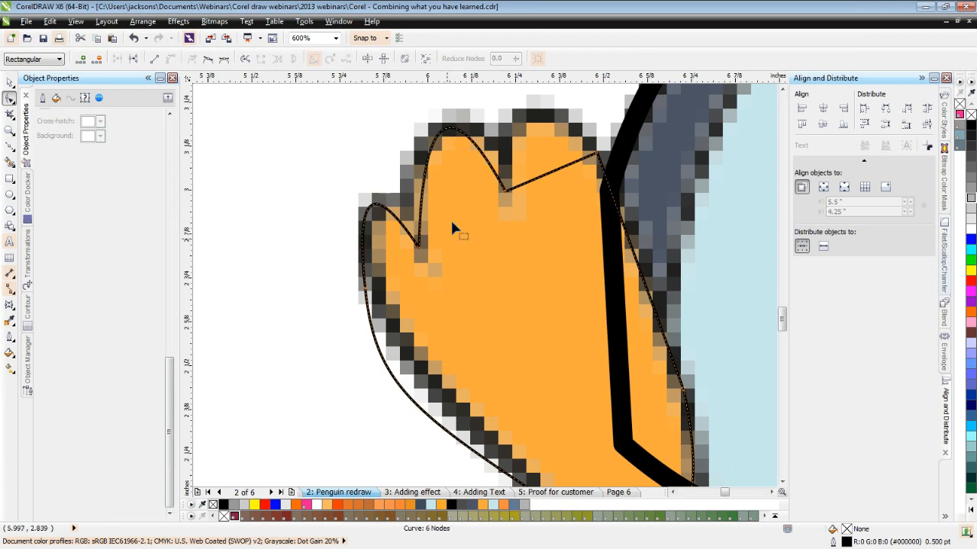
{"action": "right_click", "coordinate": [555, 174]}
{"action": "left_click", "coordinate": [602, 222]}
{"action": "left_click_drag", "start_coordinate": [555, 174], "coordinate": [529, 110]}
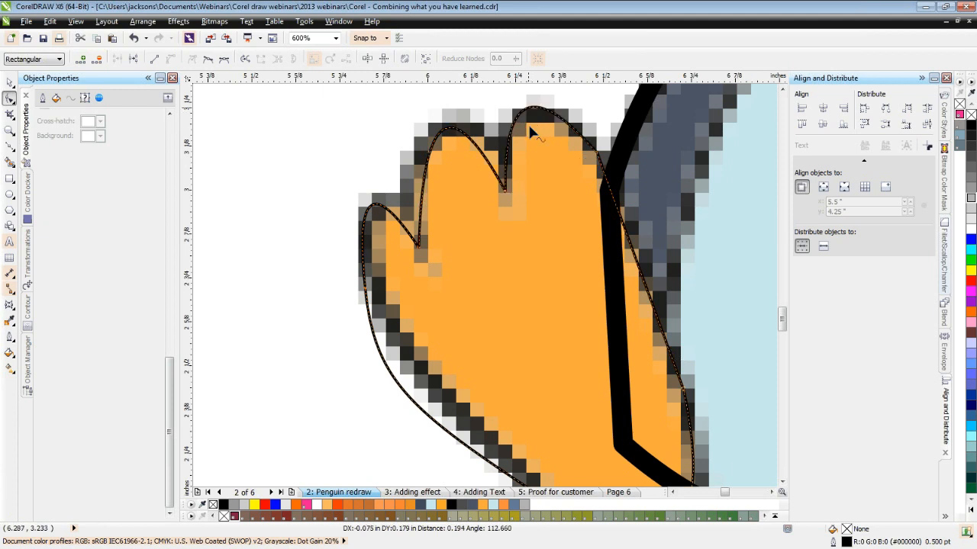
Reshape the curve along the sole of the foot to fit the bitmap's lower edge more closely.
{"action": "scroll", "coordinate": [565, 335], "scroll_direction": "down", "scroll_amount": 2}
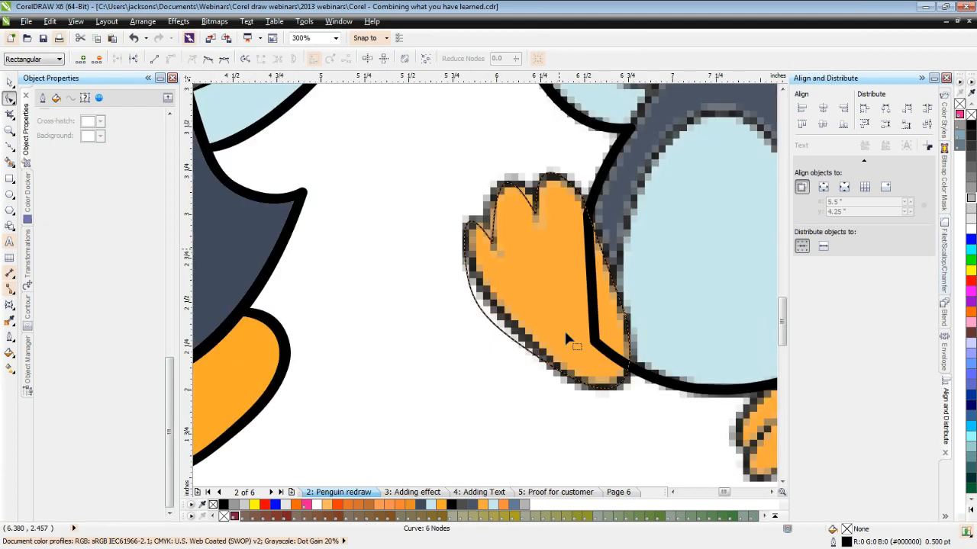
{"action": "scroll", "coordinate": [565, 336], "scroll_direction": "up", "scroll_amount": 2}
{"action": "left_click", "coordinate": [534, 370]}
{"action": "left_click_drag", "start_coordinate": [407, 288], "coordinate": [576, 280]}
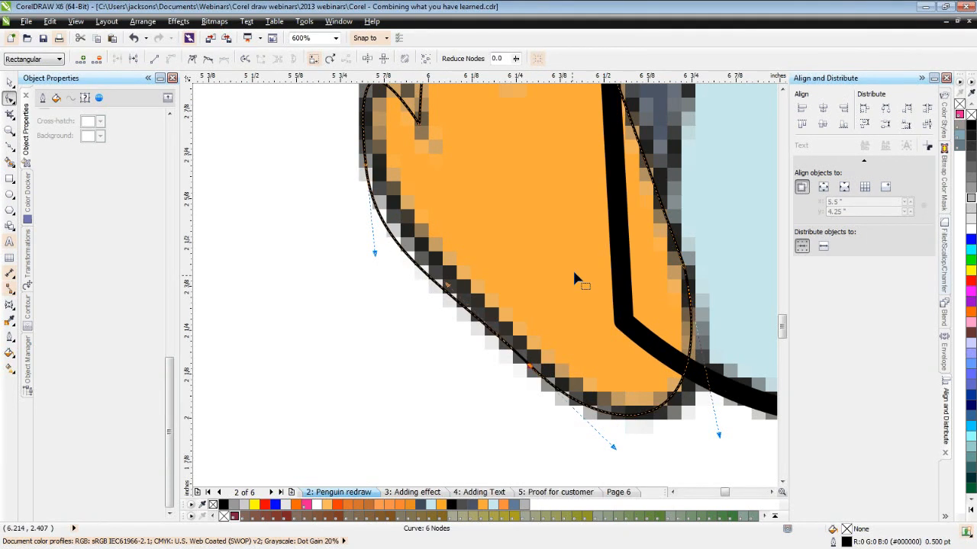
Give the foot curve a 4.0 pt outline with rounded corners and line caps, colored red (#FF0000).
{"action": "scroll", "coordinate": [573, 278], "scroll_direction": "down", "scroll_amount": 2}
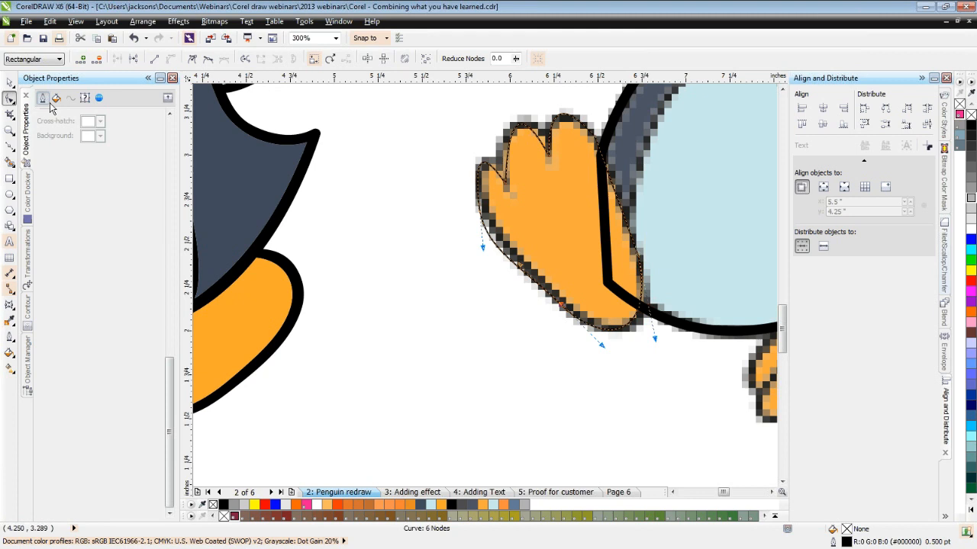
{"action": "left_click", "coordinate": [104, 129]}
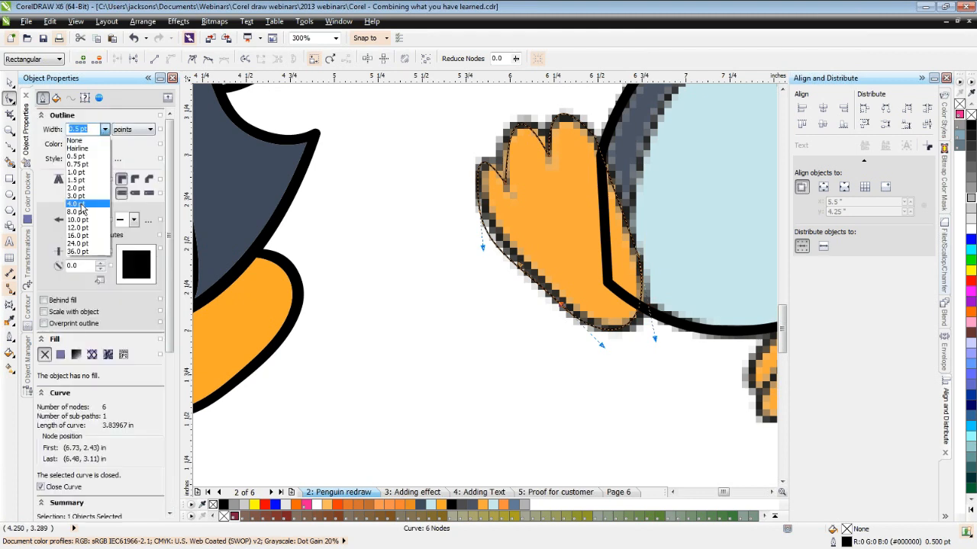
{"action": "left_click", "coordinate": [80, 205]}
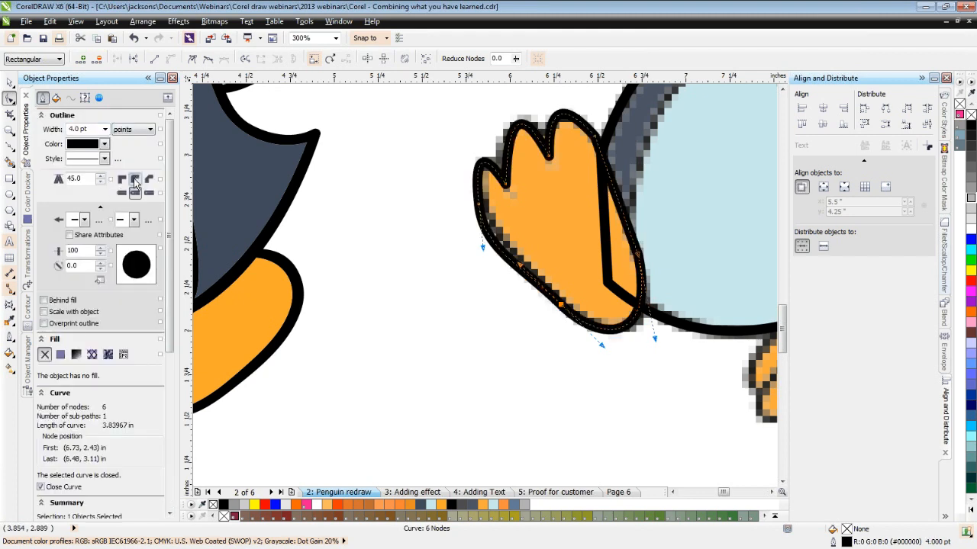
{"action": "left_click", "coordinate": [607, 350]}
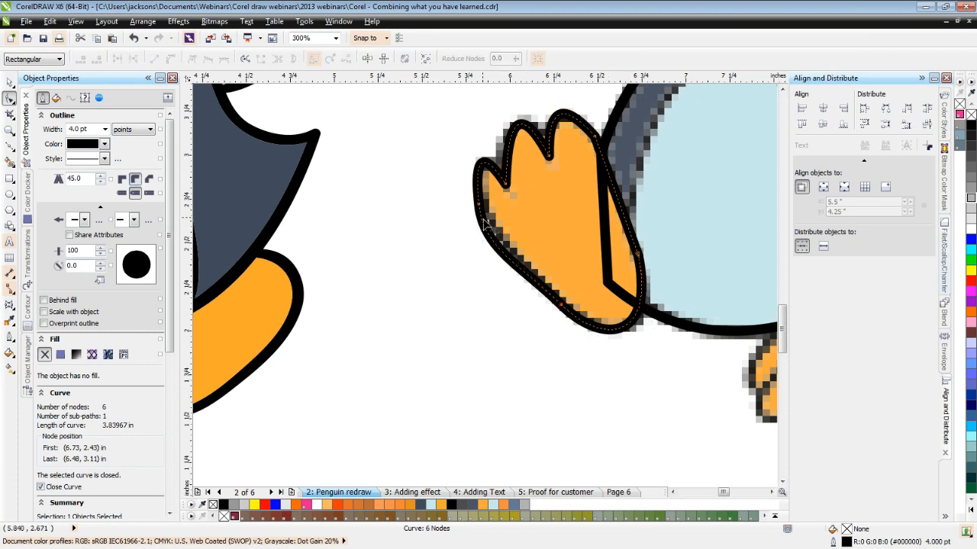
{"action": "left_click", "coordinate": [11, 83]}
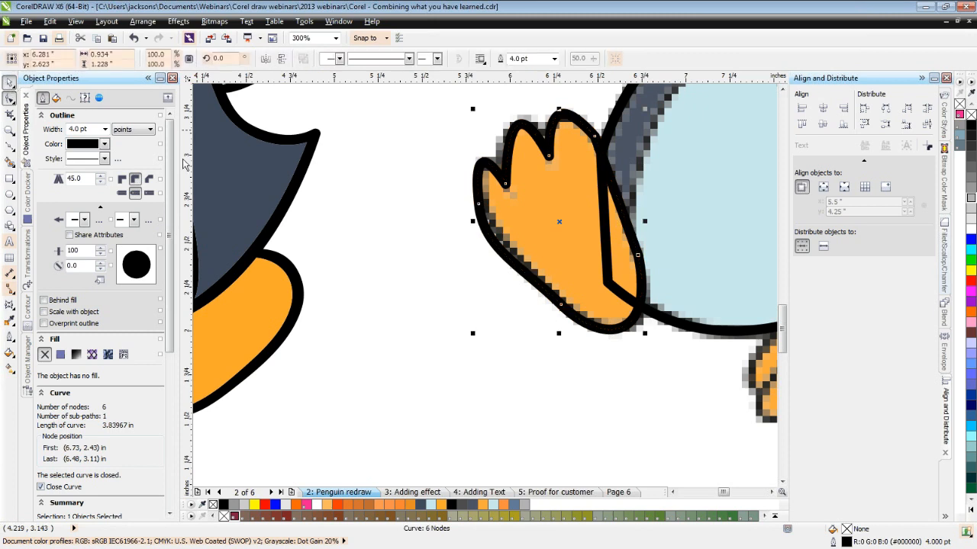
{"action": "left_click", "coordinate": [547, 389]}
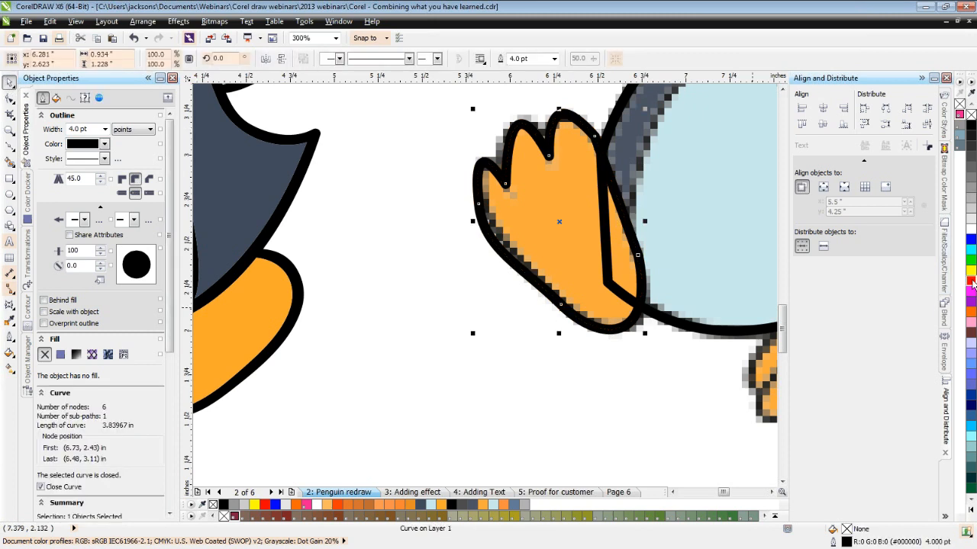
{"action": "right_click", "coordinate": [971, 282]}
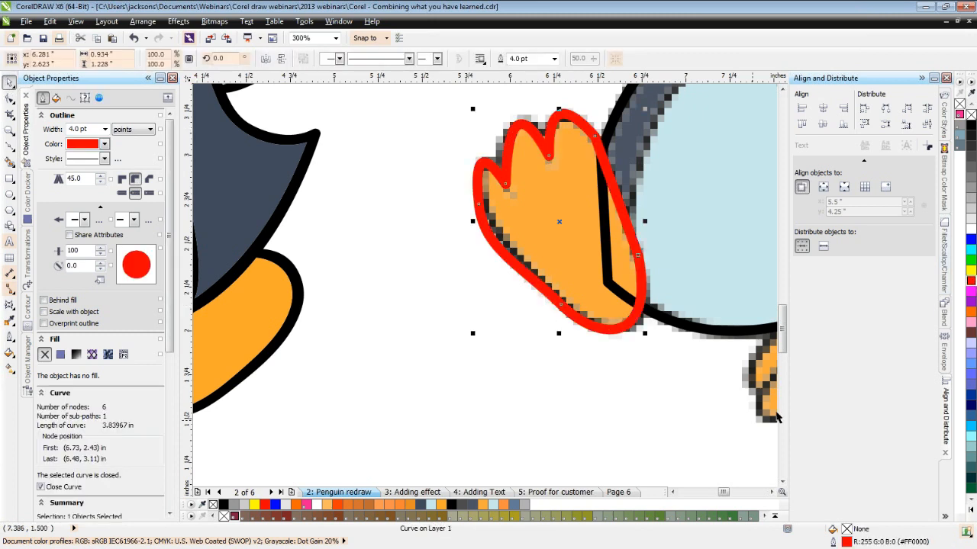
Convert the foot curve's red outline to an object.
{"action": "left_click", "coordinate": [772, 493]}
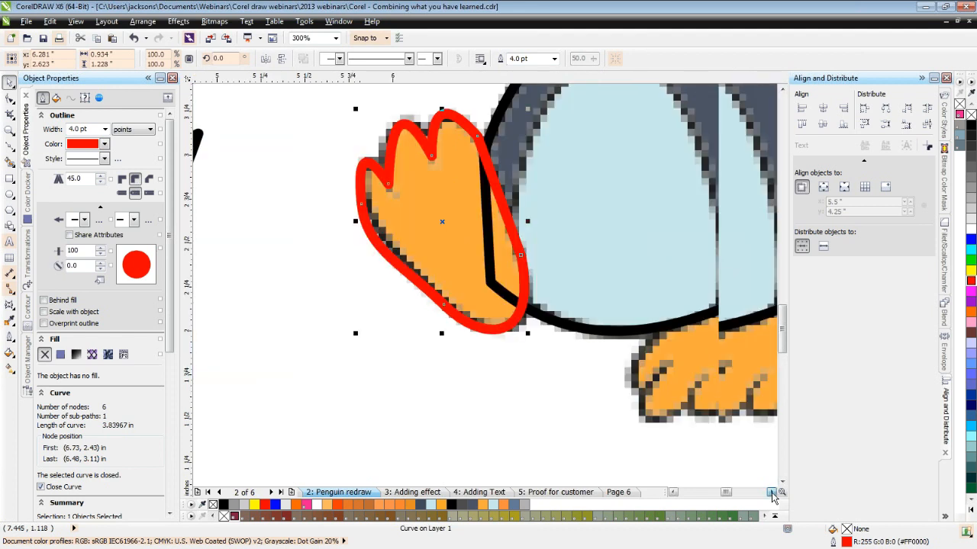
{"action": "left_click", "coordinate": [781, 90]}
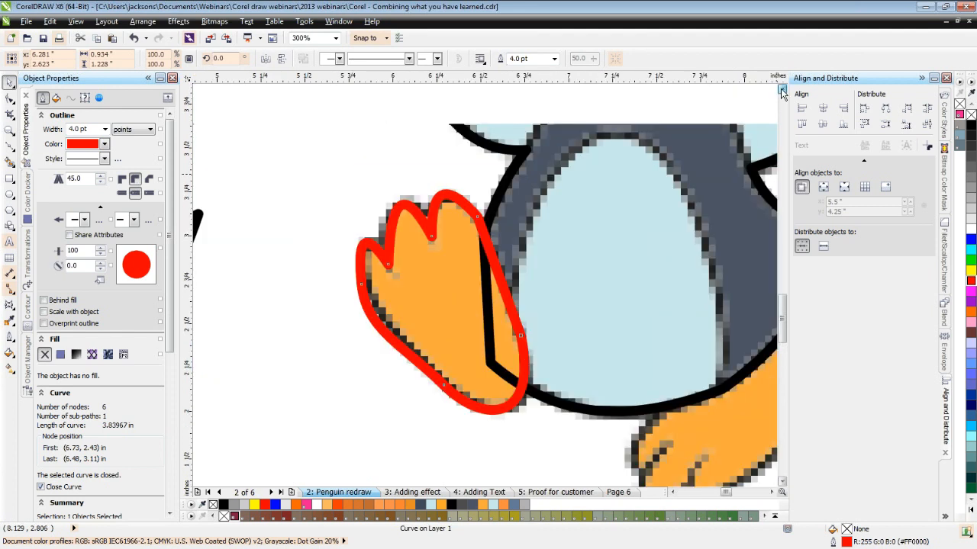
{"action": "left_click", "coordinate": [142, 20]}
{"action": "left_click", "coordinate": [200, 266]}
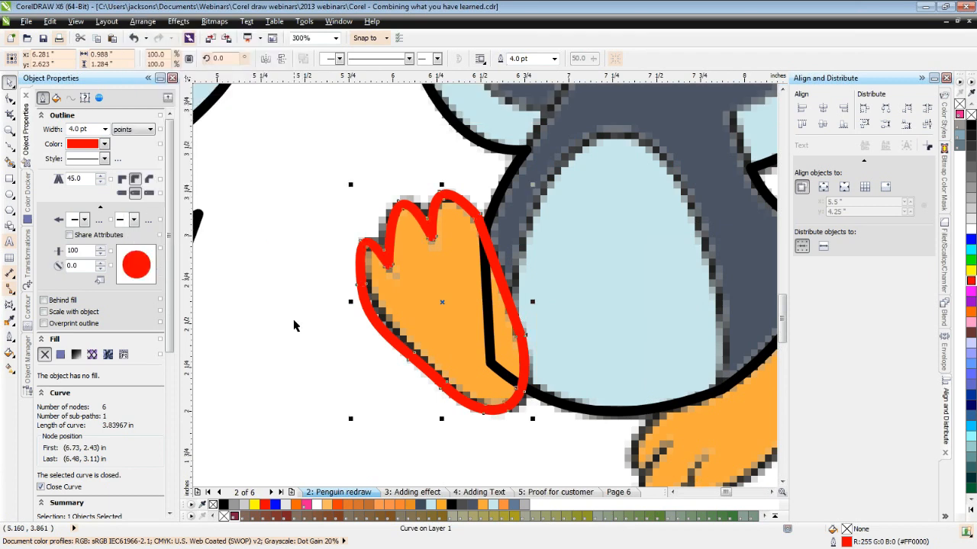
{"action": "key", "text": "ctrl+shift+q"}
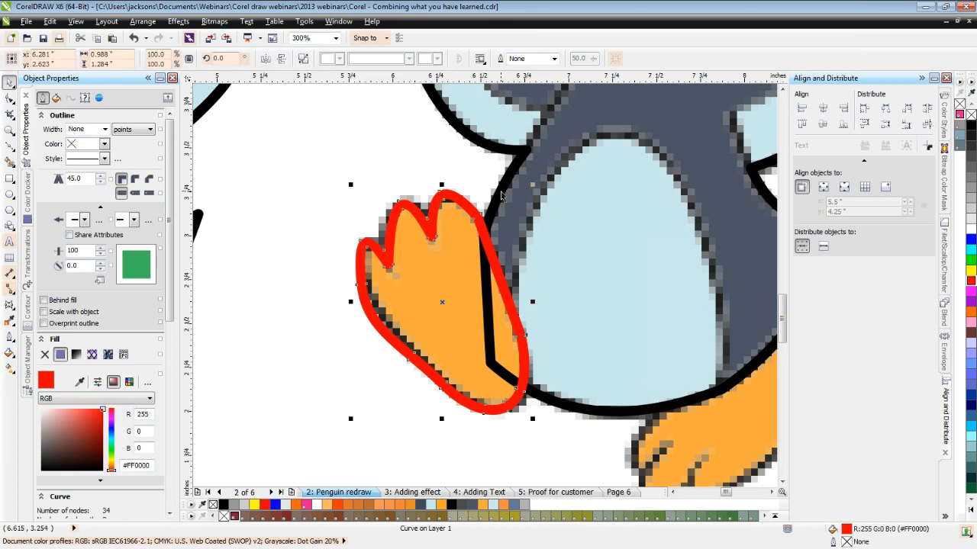
Intersect the red foot outline with the penguin's black body outline, then delete the resulting overlap piece.
{"action": "left_click", "coordinate": [500, 197], "text": "shift"}
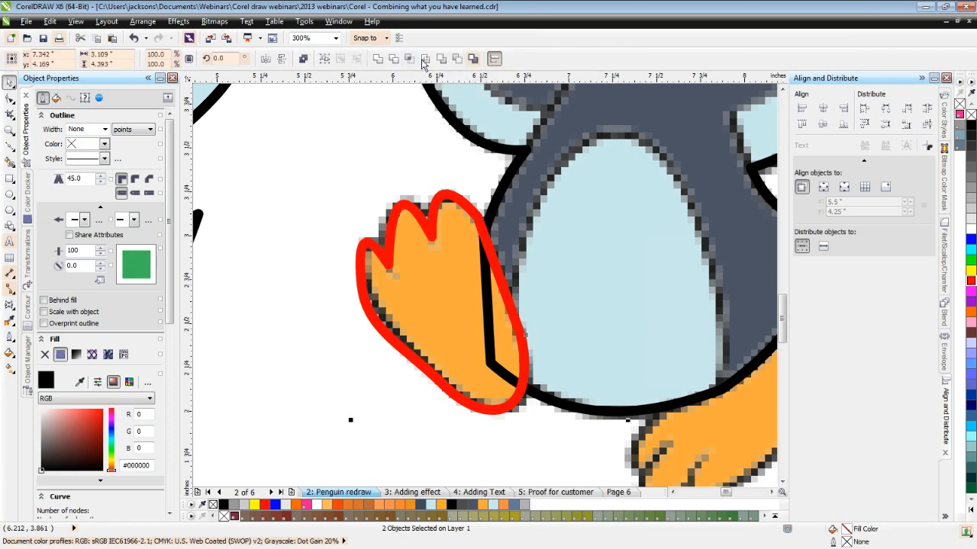
{"action": "left_click", "coordinate": [392, 156]}
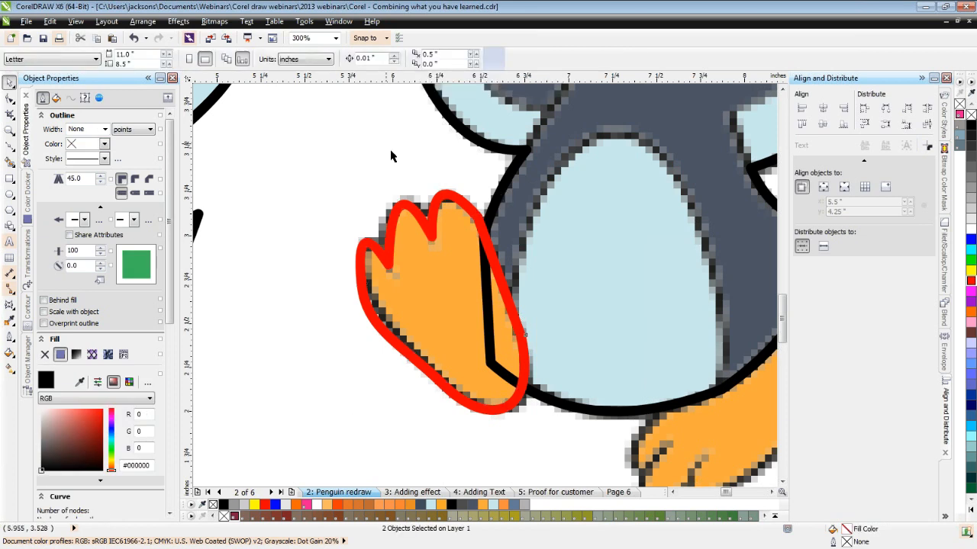
{"action": "left_click", "coordinate": [484, 237]}
{"action": "left_click", "coordinate": [496, 204], "text": "shift"}
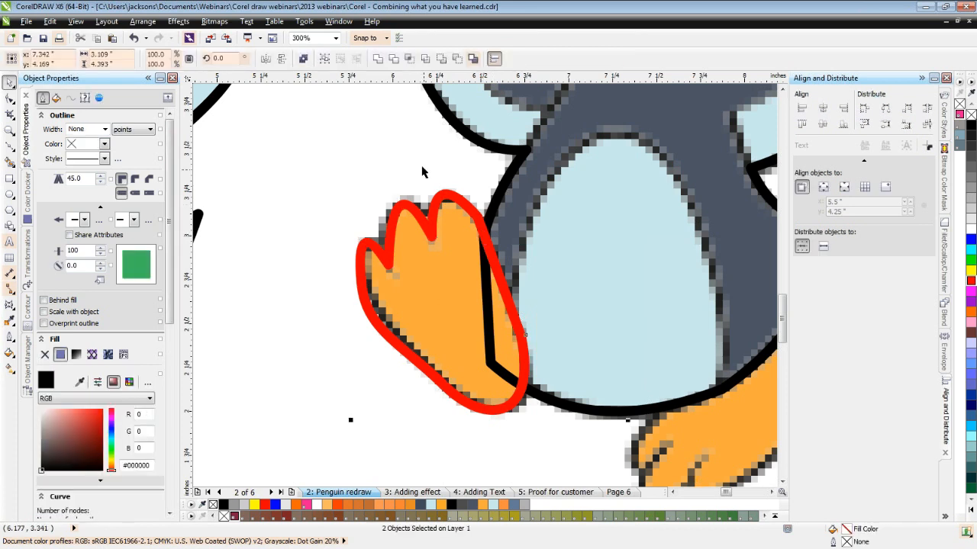
{"action": "left_click", "coordinate": [411, 60]}
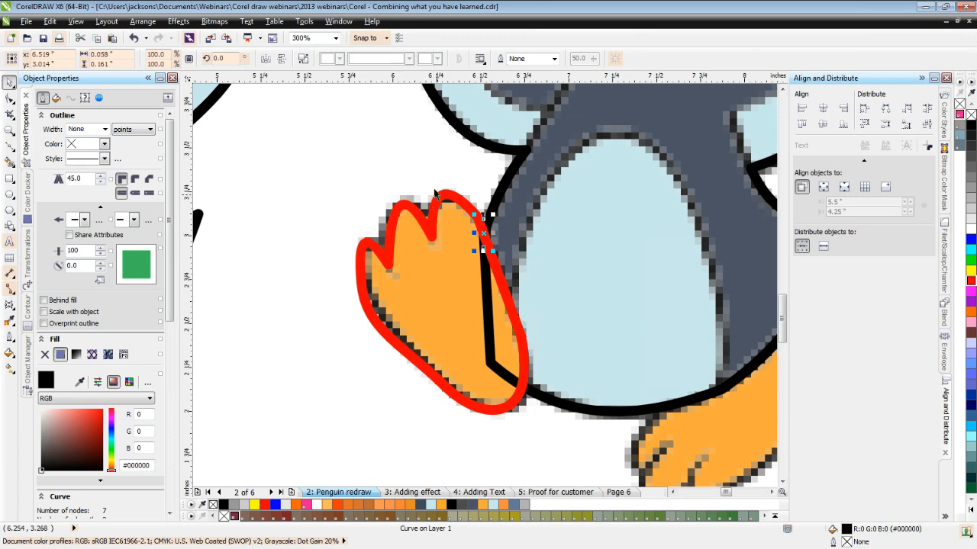
{"action": "mouse_move", "coordinate": [438, 164]}
{"action": "left_mouse_down"}
{"action": "mouse_move", "coordinate": [515, 273]}
{"action": "mouse_move", "coordinate": [513, 264]}
{"action": "left_mouse_up"}
{"action": "key", "text": "Delete"}
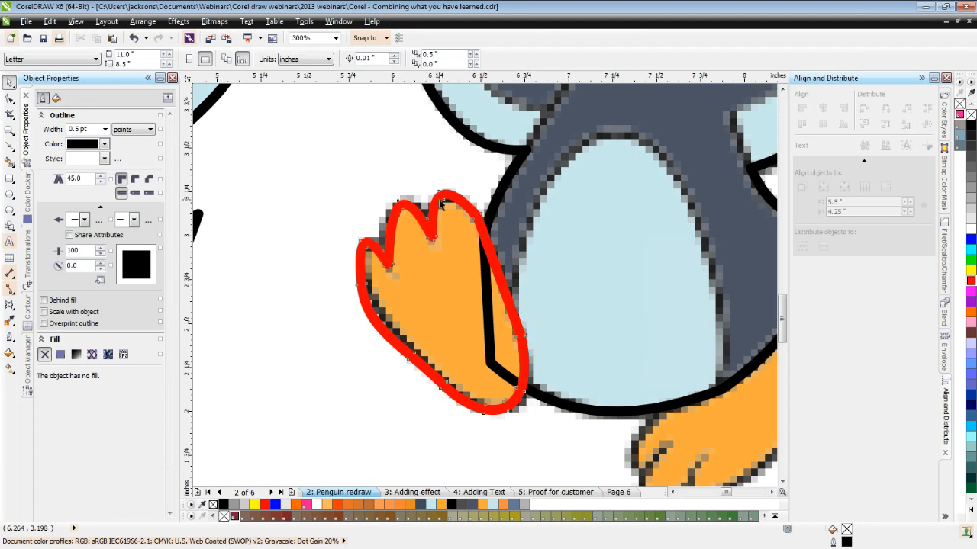
Try to change the red foot outline's stacking order relative to the black body outline.
{"action": "left_click", "coordinate": [441, 204]}
{"action": "left_click", "coordinate": [142, 22]}
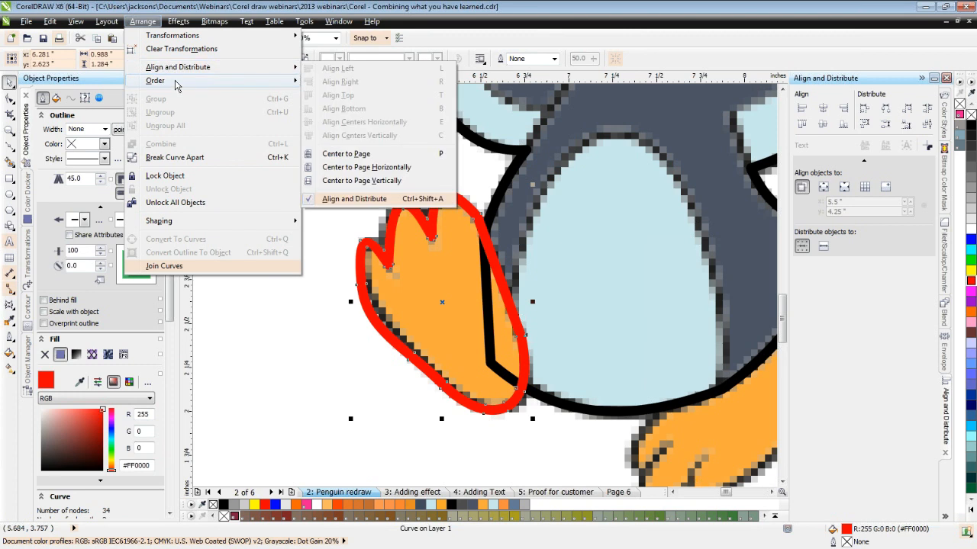
{"action": "mouse_move", "coordinate": [174, 84]}
{"action": "left_click", "coordinate": [340, 183]}
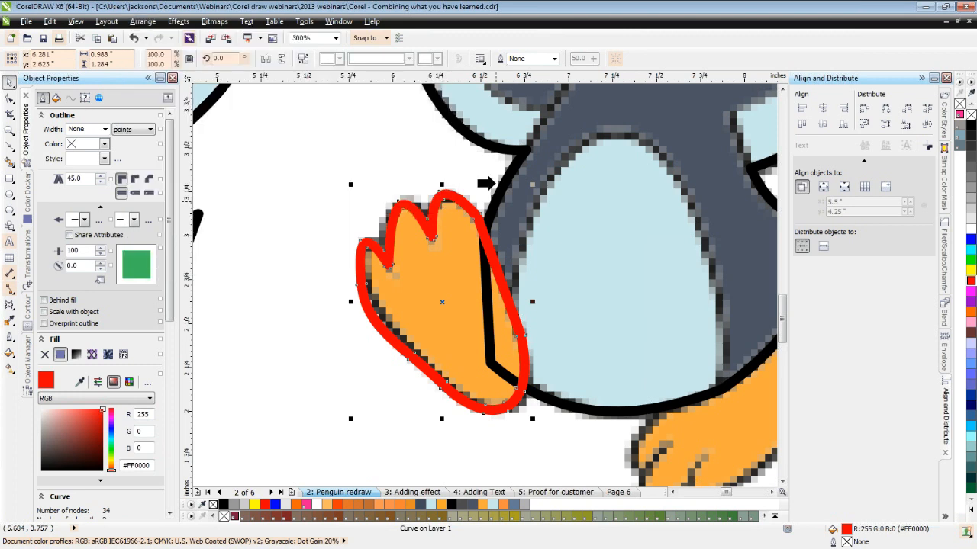
{"action": "left_click", "coordinate": [500, 191]}
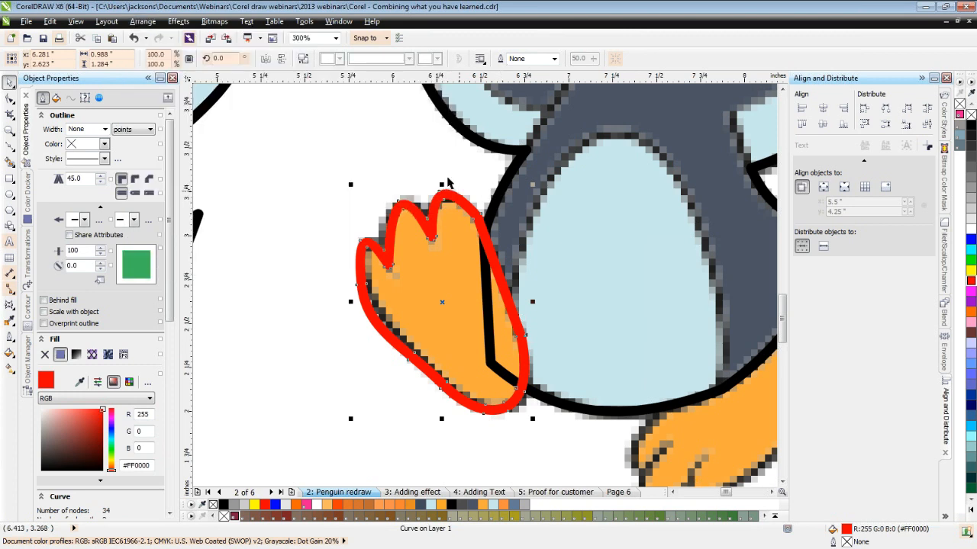
Undo the recent changes to the red foot shape, back through its outline-to-object conversion.
{"action": "left_click", "coordinate": [410, 156]}
{"action": "left_click_drag", "start_coordinate": [502, 273], "coordinate": [399, 278]}
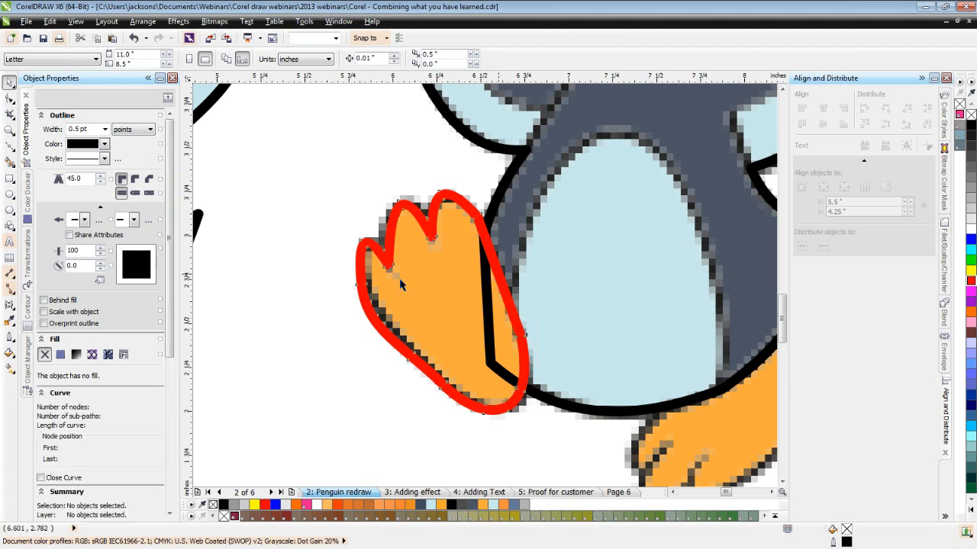
{"action": "key", "text": "ctrl+z"}
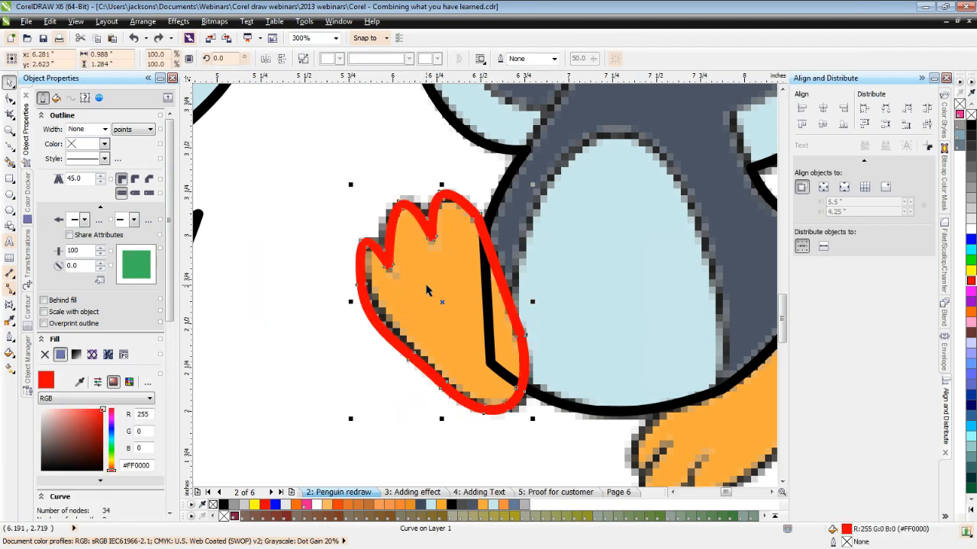
{"action": "left_click", "coordinate": [427, 290]}
{"action": "key", "text": "ctrl+z"}
{"action": "key", "text": "ctrl+z"}
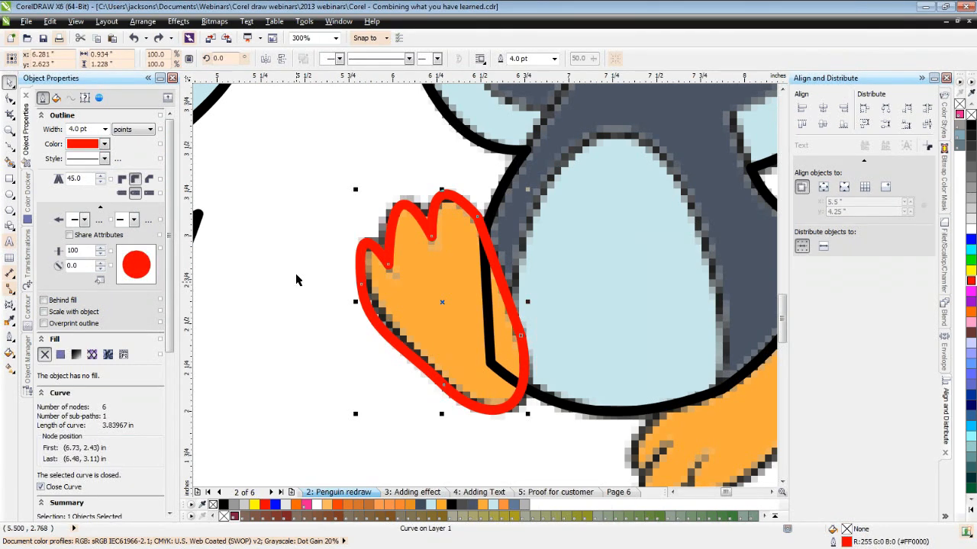
Place the red foot curve behind the penguin's black body outline in the stacking order.
{"action": "key", "text": "ctrl+shift+z"}
{"action": "key", "text": "ctrl+z"}
{"action": "left_click", "coordinate": [154, 27]}
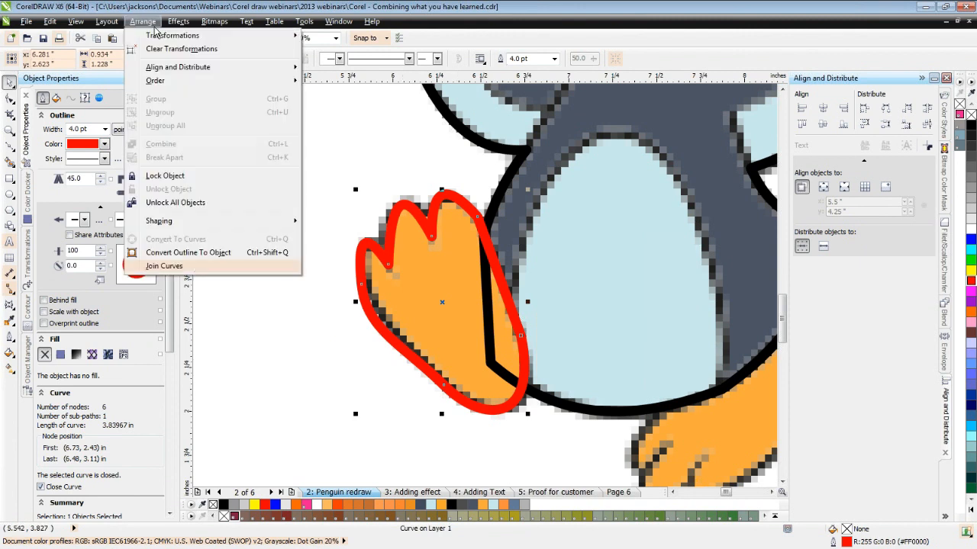
{"action": "mouse_move", "coordinate": [201, 84]}
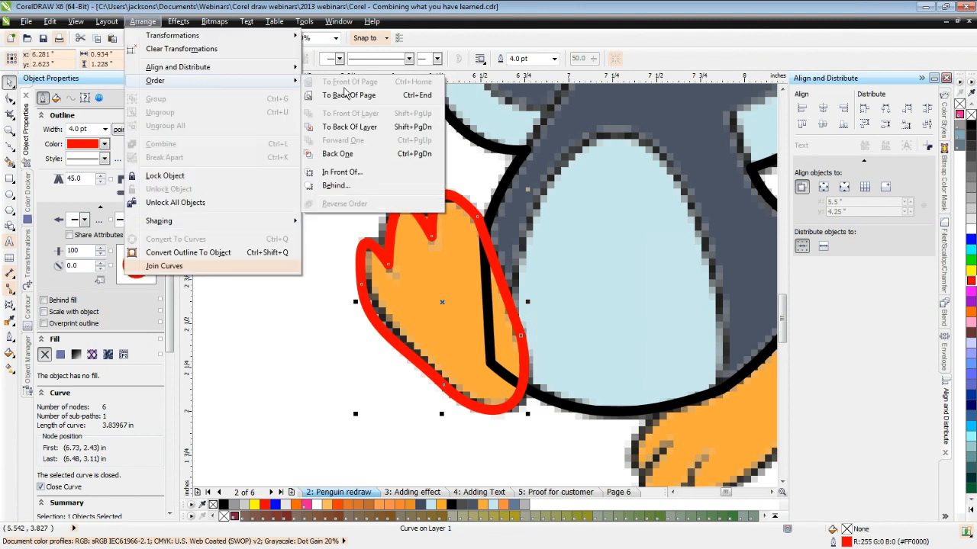
{"action": "left_click", "coordinate": [340, 186]}
{"action": "left_click", "coordinate": [496, 191]}
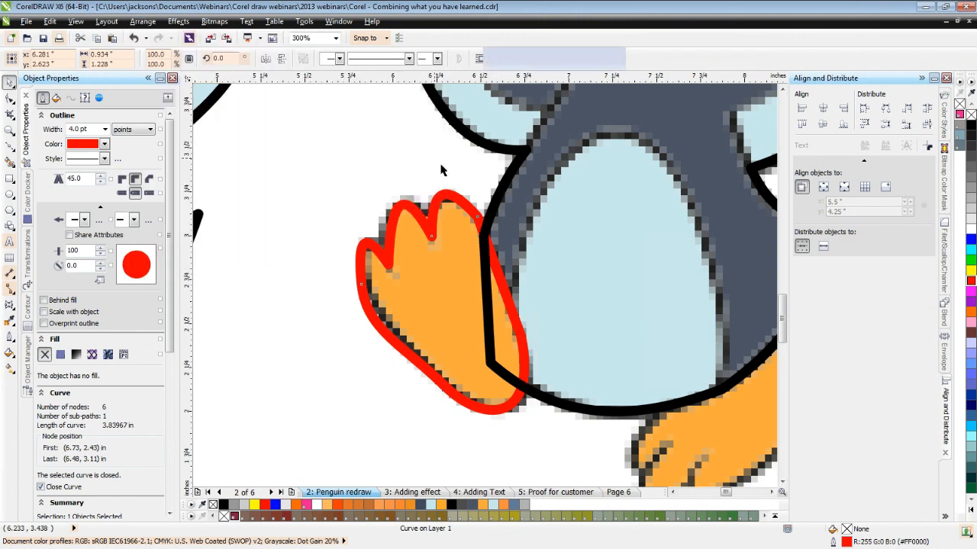
Try to intersect the red foot curve with the black body outline, then move the foot aside to check and undo the move.
{"action": "left_click", "coordinate": [508, 197], "text": "shift"}
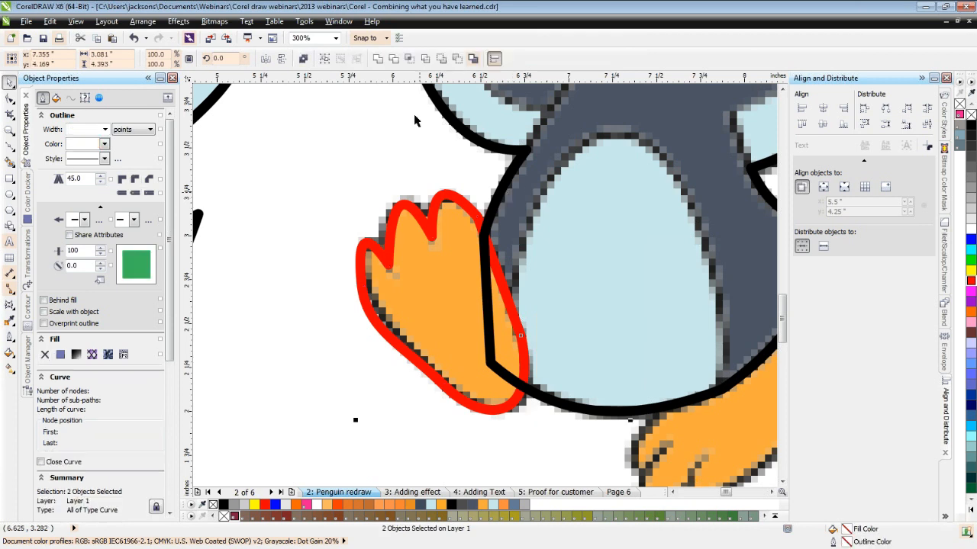
{"action": "left_click", "coordinate": [412, 60]}
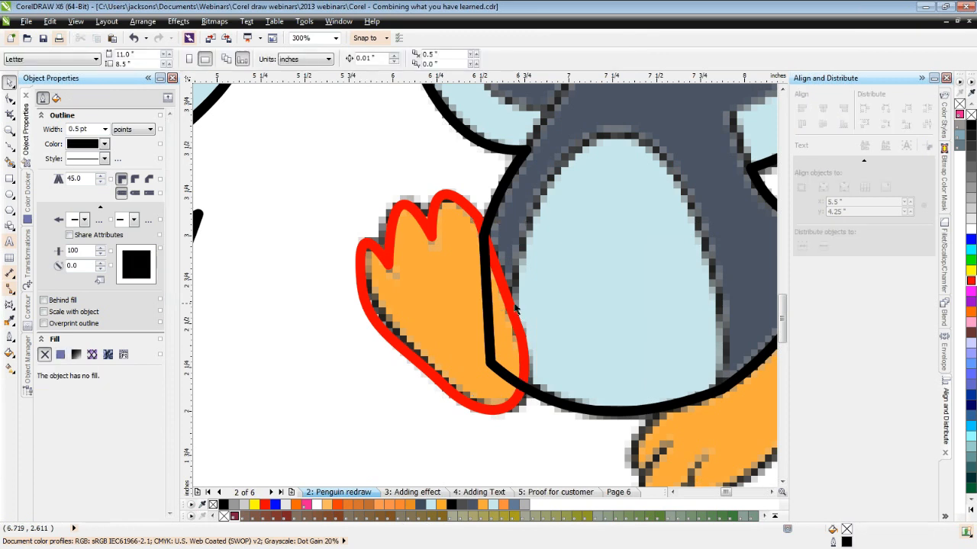
{"action": "left_click", "coordinate": [499, 265]}
{"action": "left_click_drag", "start_coordinate": [497, 309], "coordinate": [543, 293]}
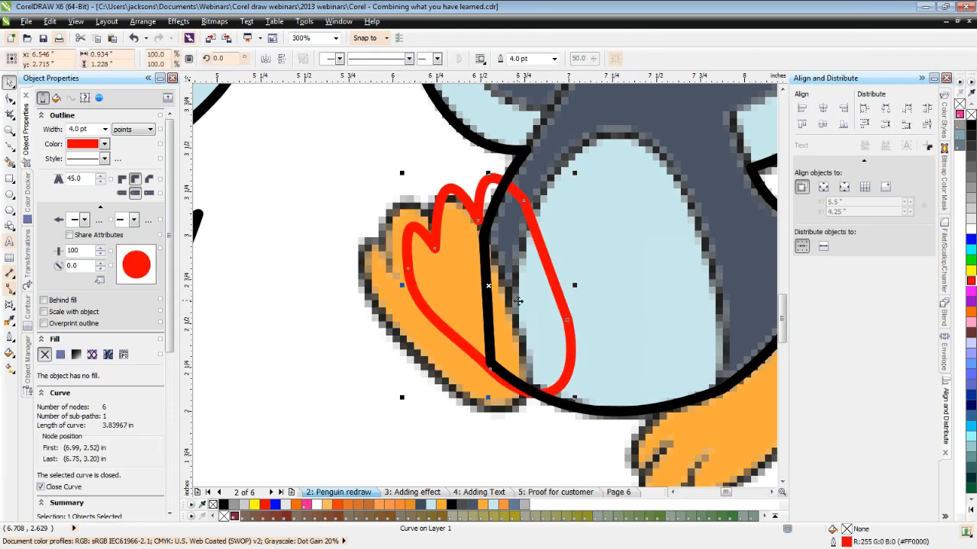
{"action": "key", "text": "ctrl+z"}
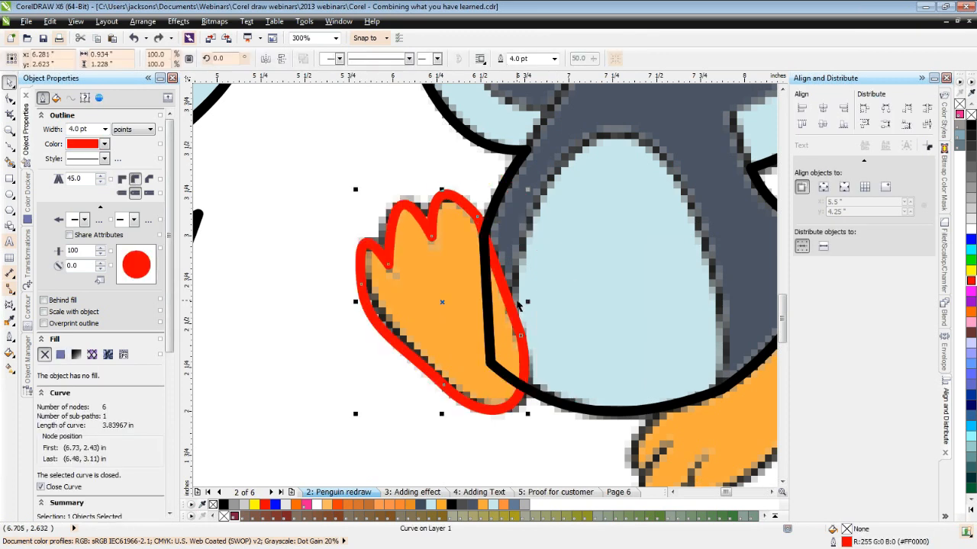
Try to trim the foot and body outline against each other, checking the cut by moving the foot and undoing that move.
{"action": "left_click", "coordinate": [497, 198], "text": "shift"}
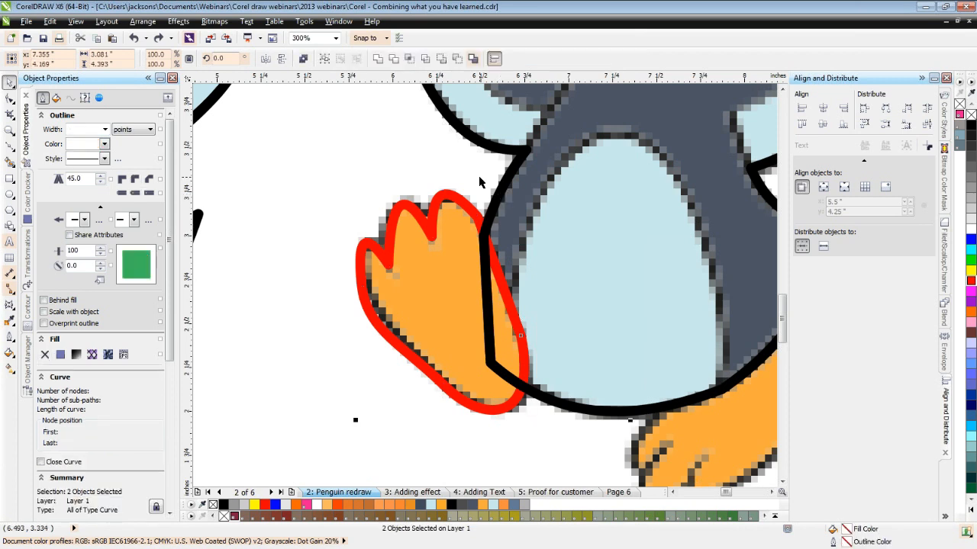
{"action": "left_click", "coordinate": [396, 62]}
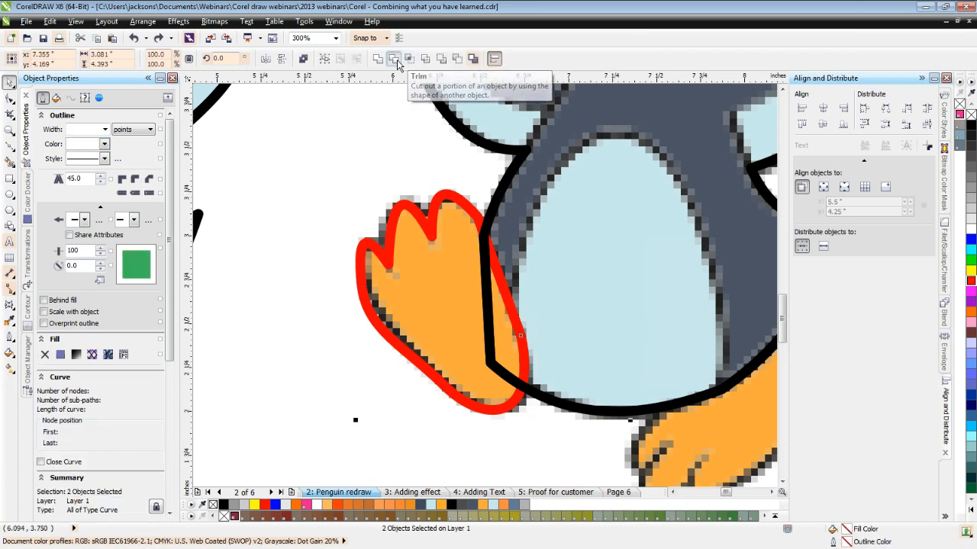
{"action": "left_click", "coordinate": [511, 309]}
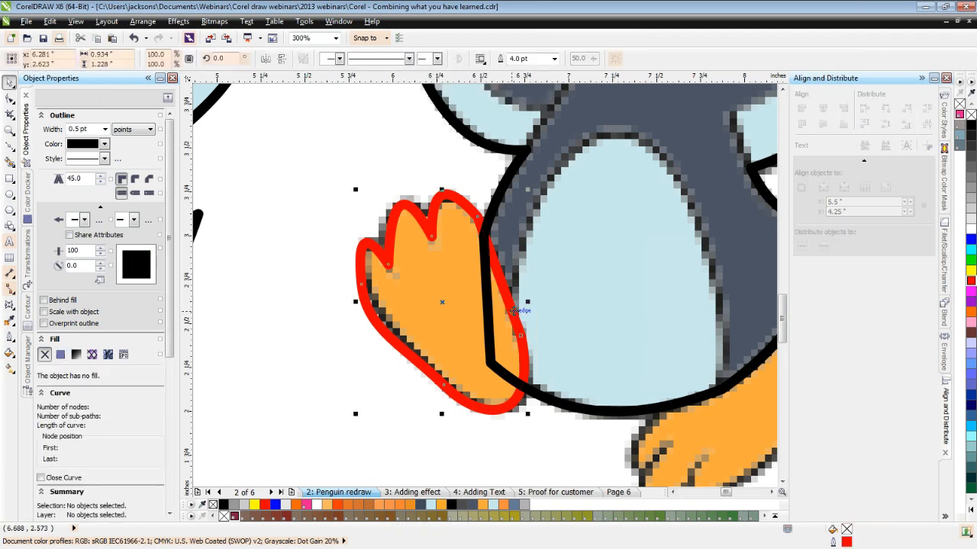
{"action": "left_click_drag", "start_coordinate": [512, 311], "coordinate": [531, 308]}
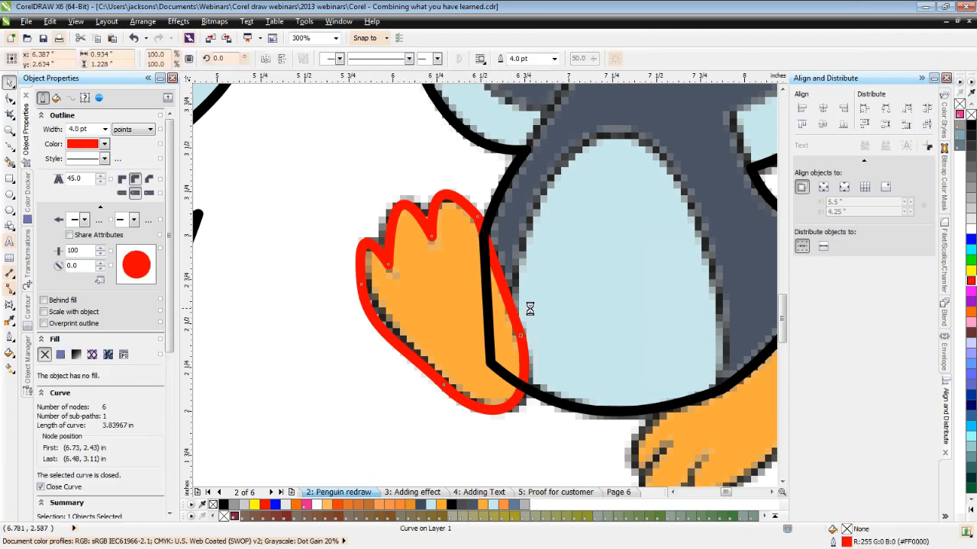
{"action": "key", "text": "ctrl+z"}
Try to weld the unconverted red foot curve to the black body outline, then undo the weld.
{"action": "left_click_drag", "start_coordinate": [290, 131], "coordinate": [561, 433]}
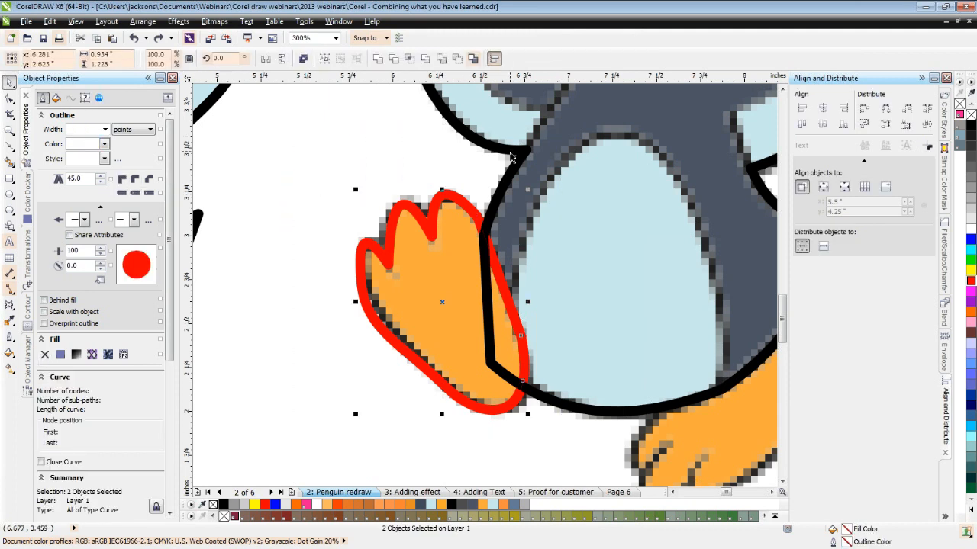
{"action": "left_click", "coordinate": [414, 142]}
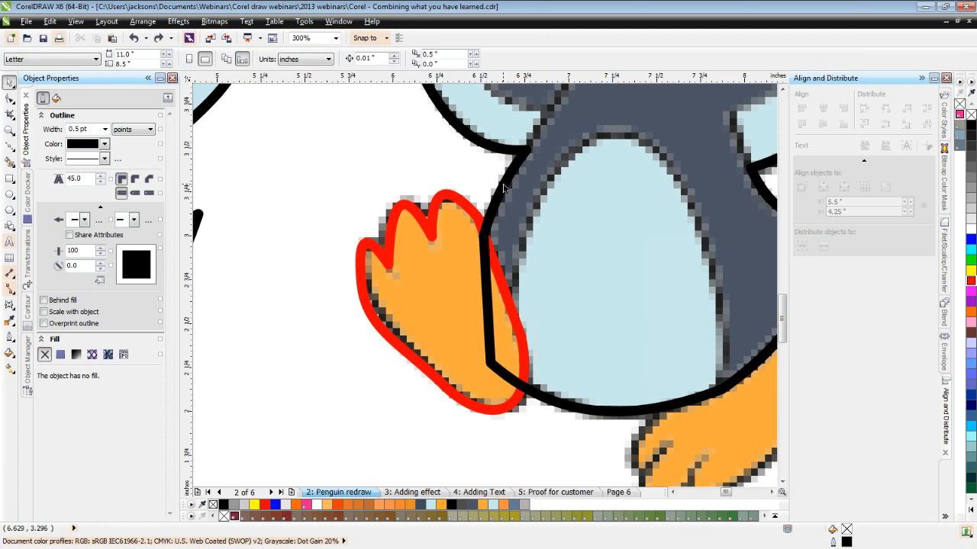
{"action": "left_click", "coordinate": [467, 213]}
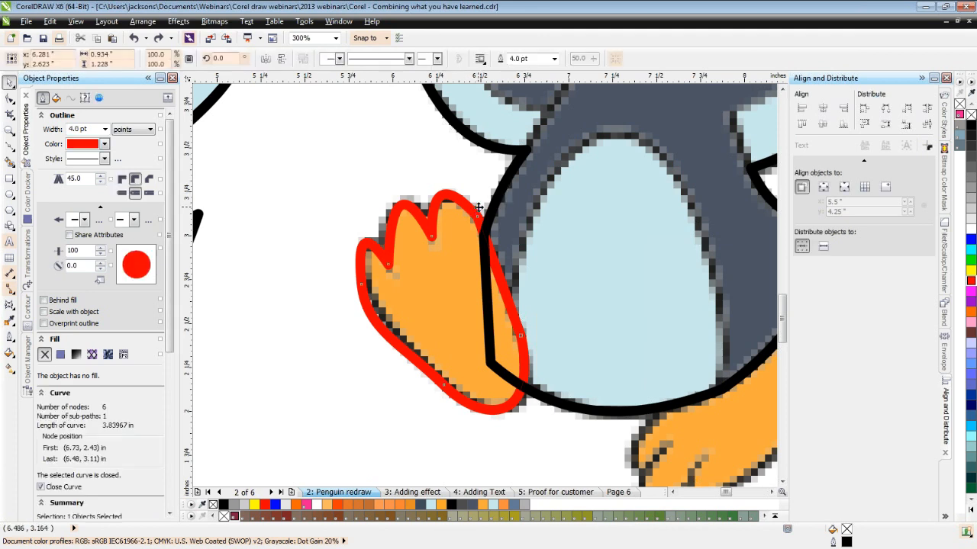
{"action": "left_click", "coordinate": [518, 179], "text": "shift"}
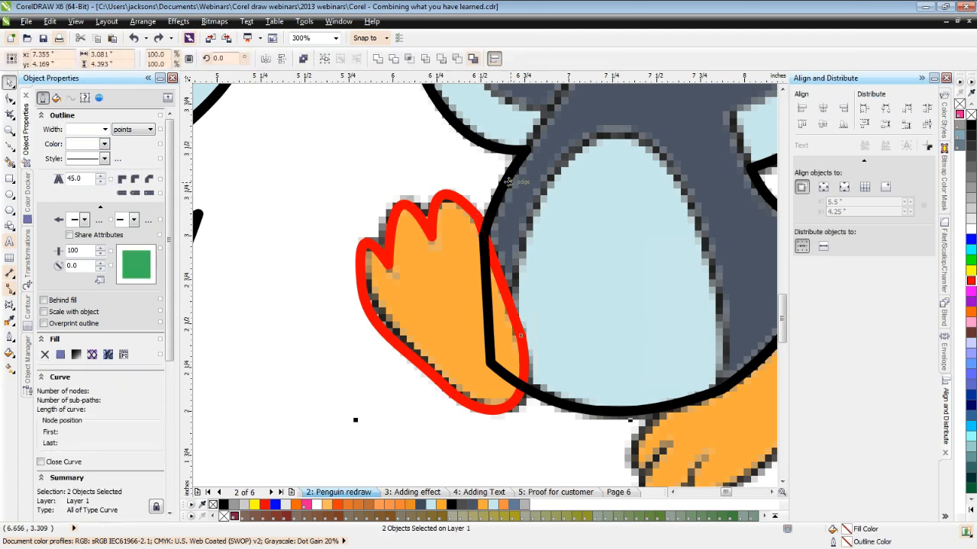
{"action": "left_click", "coordinate": [377, 60]}
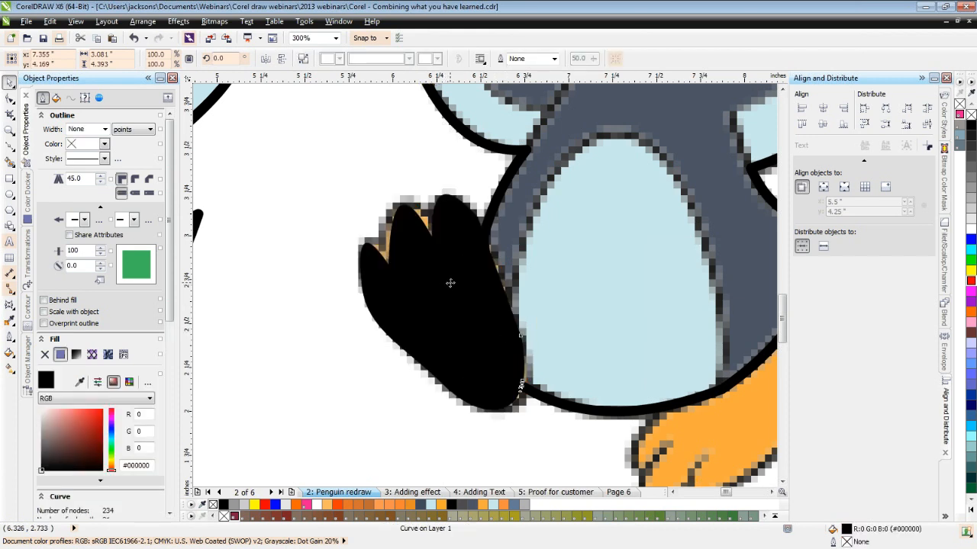
{"action": "key", "text": "ctrl+z"}
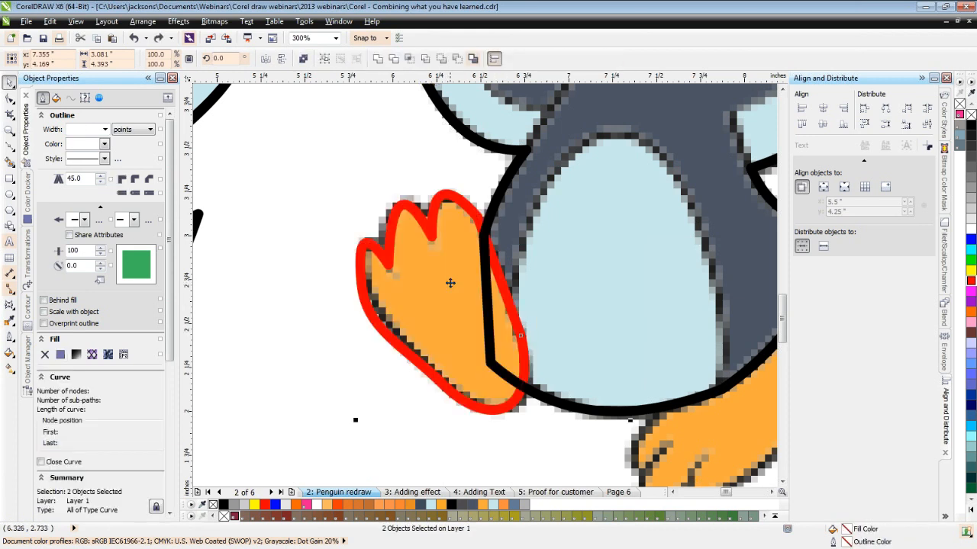
Try to combine the unconverted foot curve with the body outline and break the result apart, then undo.
{"action": "left_click", "coordinate": [303, 58]}
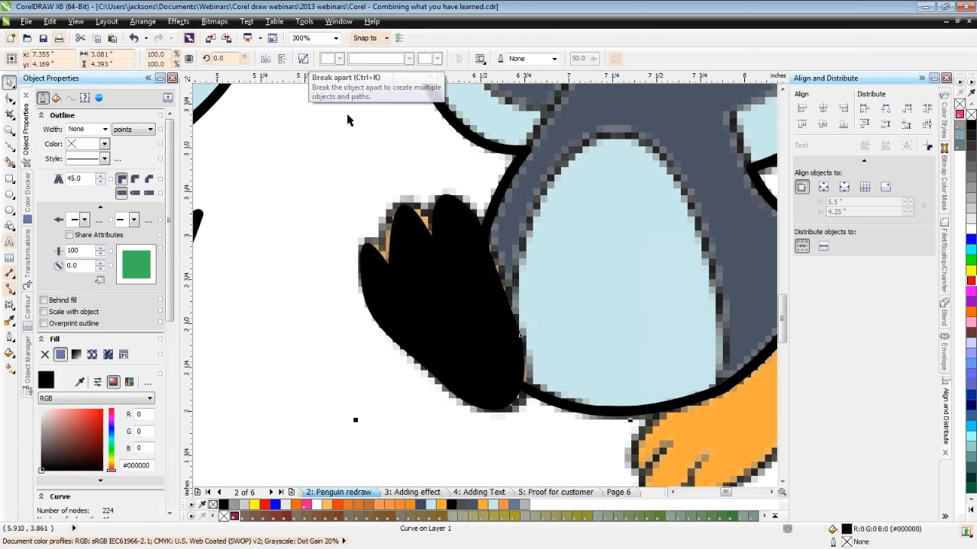
{"action": "key", "text": "ctrl+k"}
{"action": "key", "text": "ctrl+z"}
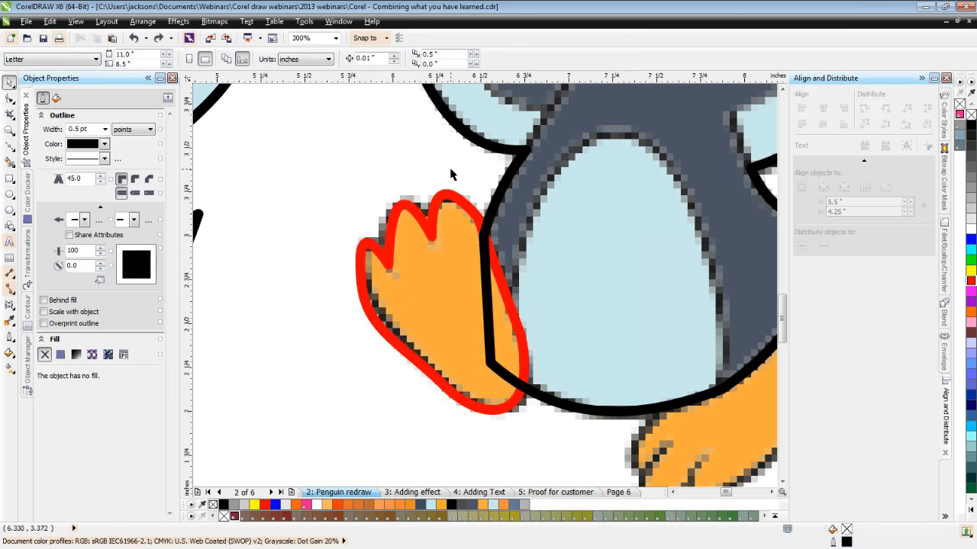
Convert the red foot curve's outline to an object.
{"action": "left_click", "coordinate": [462, 203]}
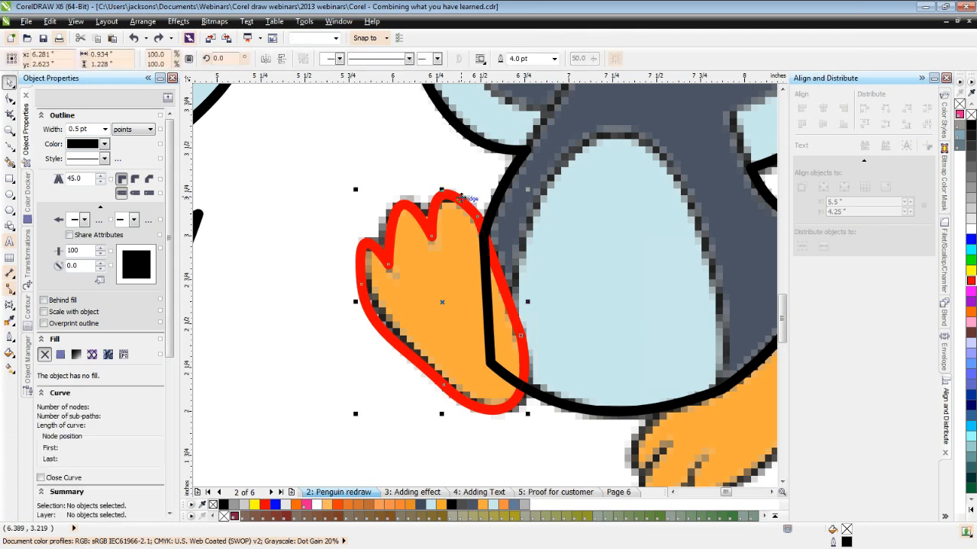
{"action": "left_click", "coordinate": [143, 22]}
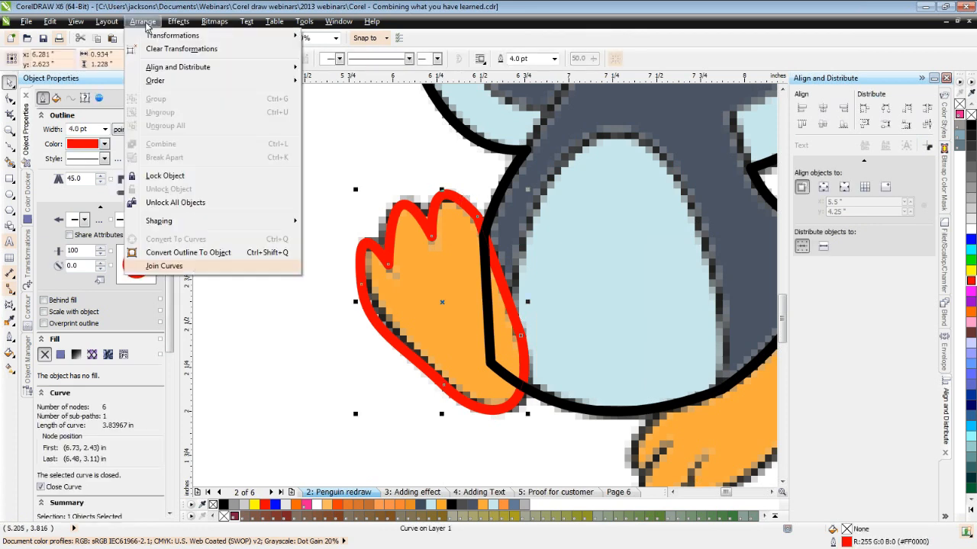
{"action": "left_click", "coordinate": [223, 252]}
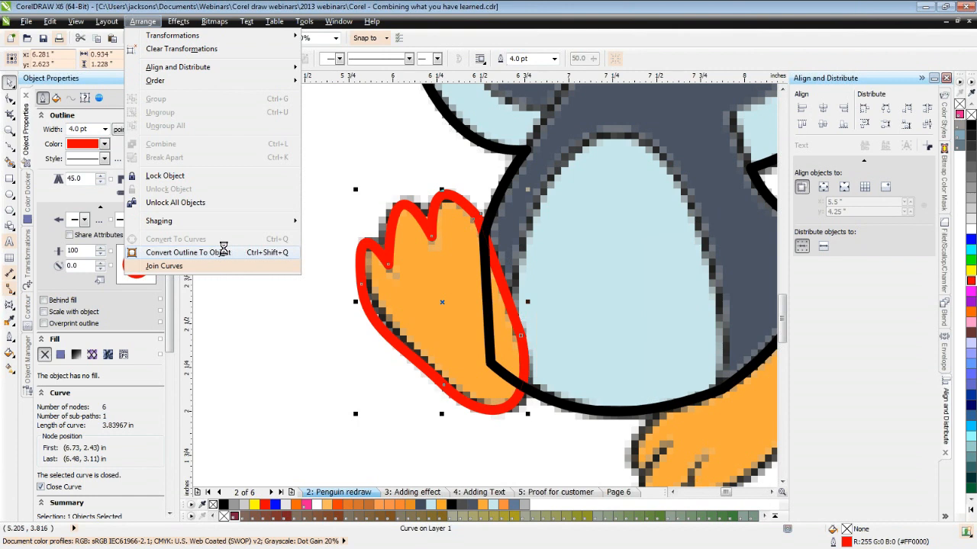
{"action": "left_click", "coordinate": [379, 181]}
Try to combine the converted foot outline with the black body outline, then undo the combination.
{"action": "left_click", "coordinate": [479, 222]}
{"action": "left_click", "coordinate": [501, 191], "text": "shift"}
{"action": "left_click", "coordinate": [302, 59]}
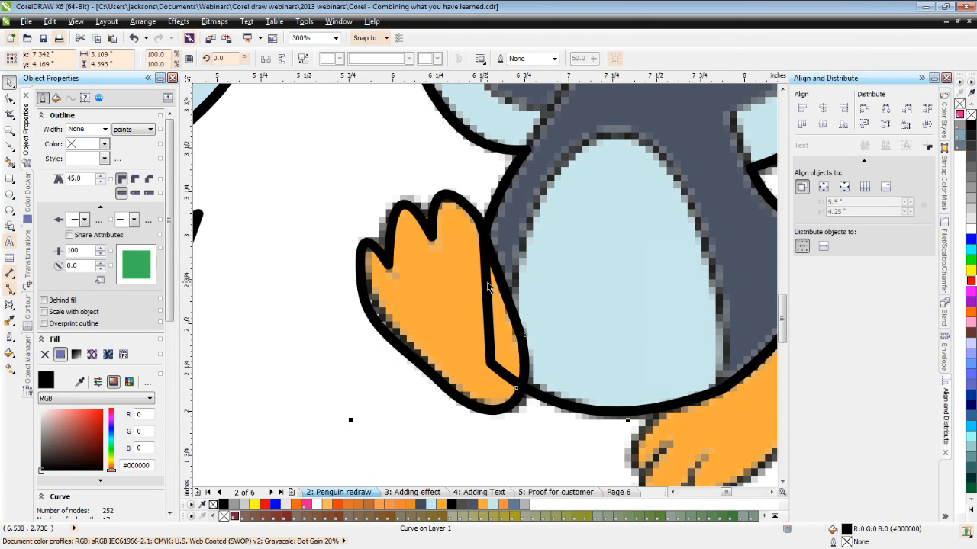
{"action": "key", "text": "ctrl+z"}
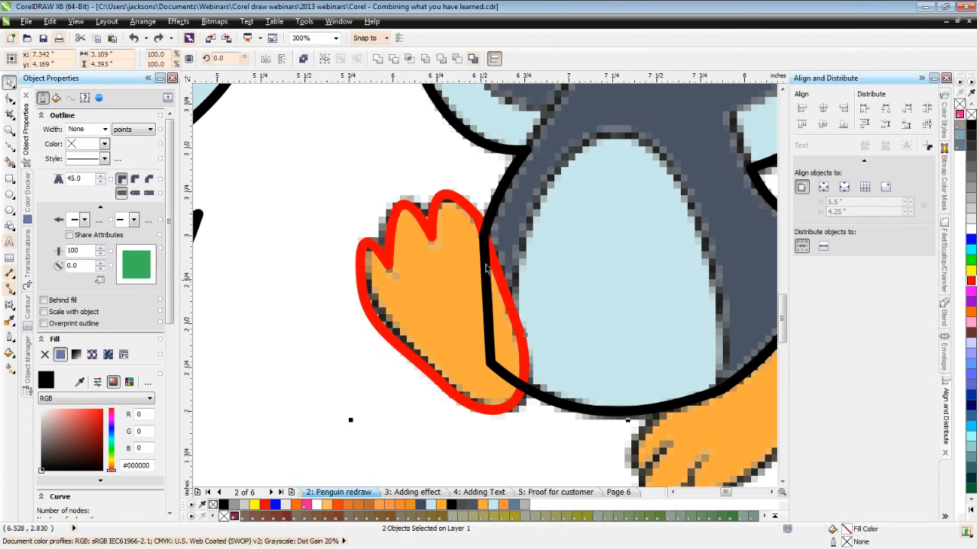
Weld the converted foot outline to the body outline and move the result to inspect it, then undo both changes.
{"action": "left_click", "coordinate": [379, 59]}
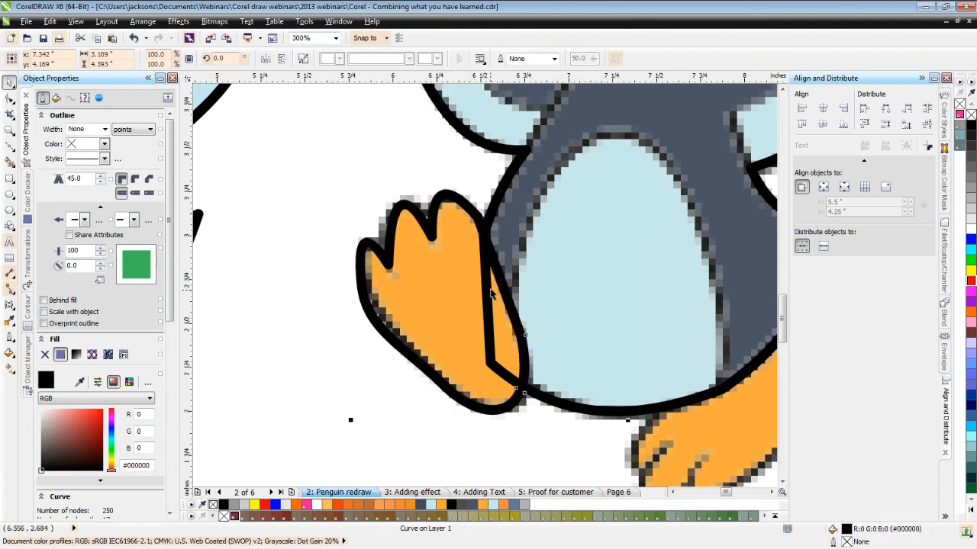
{"action": "left_click_drag", "start_coordinate": [549, 283], "coordinate": [596, 351]}
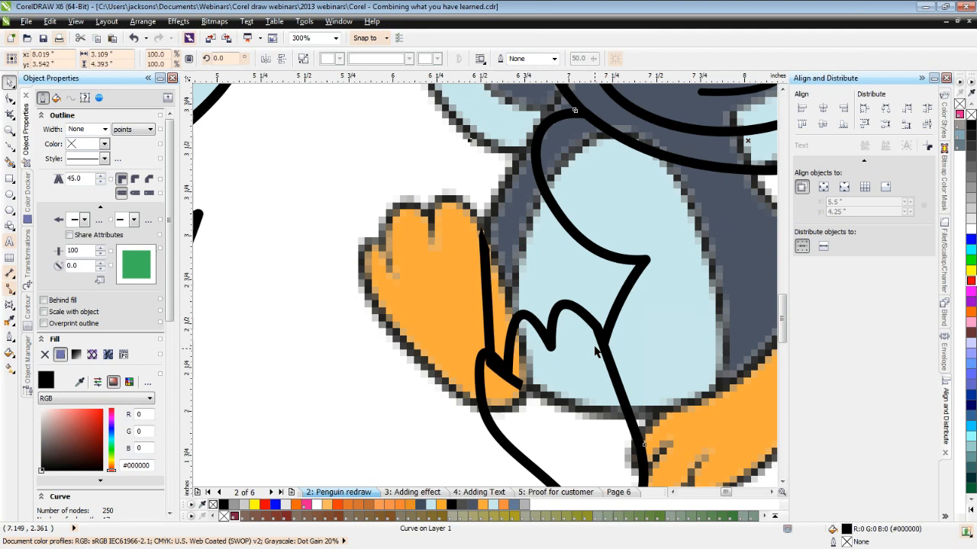
{"action": "key", "text": "ctrl+z"}
{"action": "key", "text": "ctrl+z"}
{"action": "key", "text": "ctrl+z"}
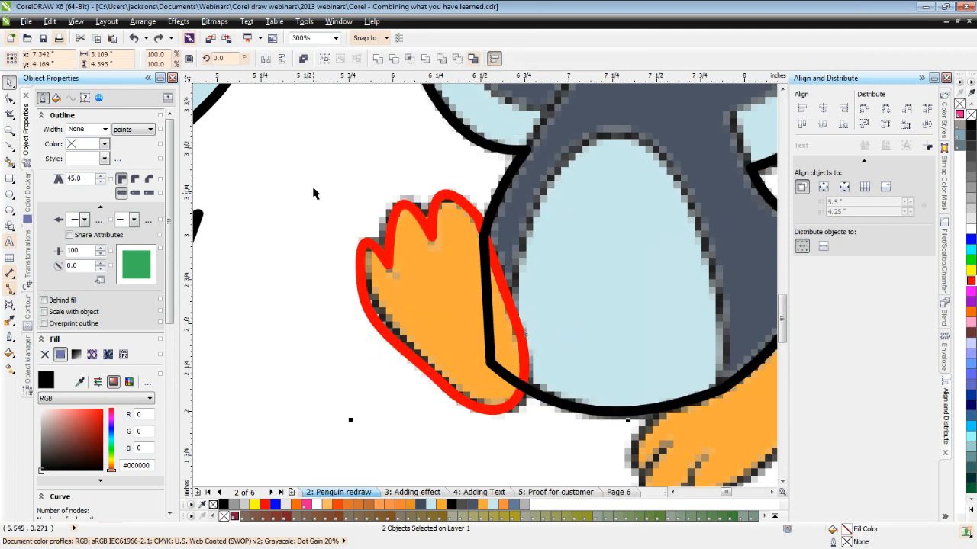
Weld the converted foot outline and the black body outline into a single curve again.
{"action": "left_click", "coordinate": [313, 194]}
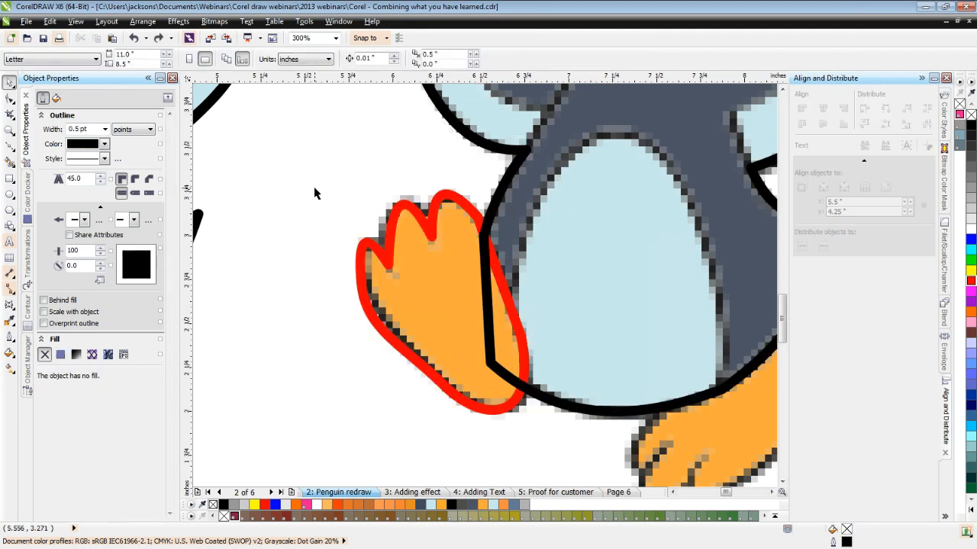
{"action": "left_click", "coordinate": [439, 209]}
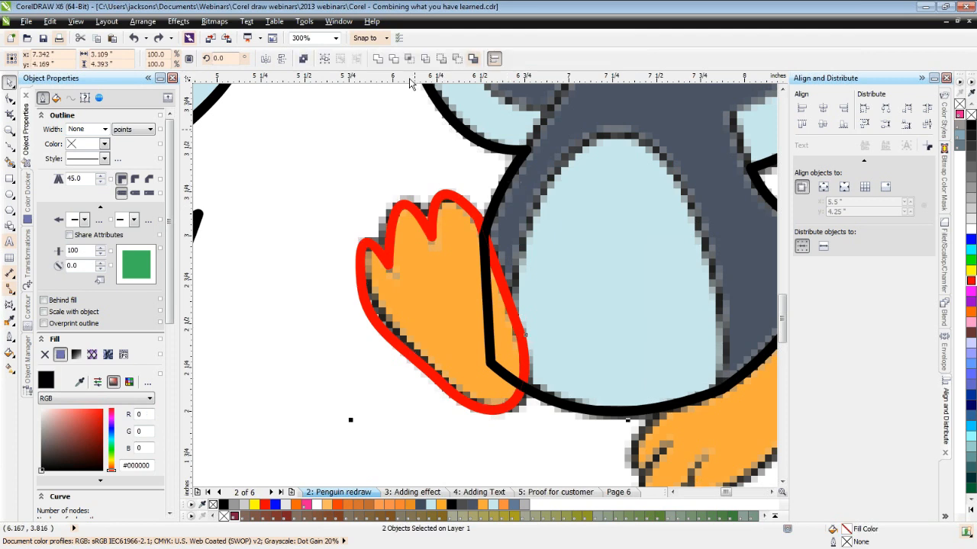
{"action": "key", "text": "ctrl+shift+z"}
{"action": "key", "text": "ctrl+shift+z"}
{"action": "key", "text": "ctrl+shift+z"}
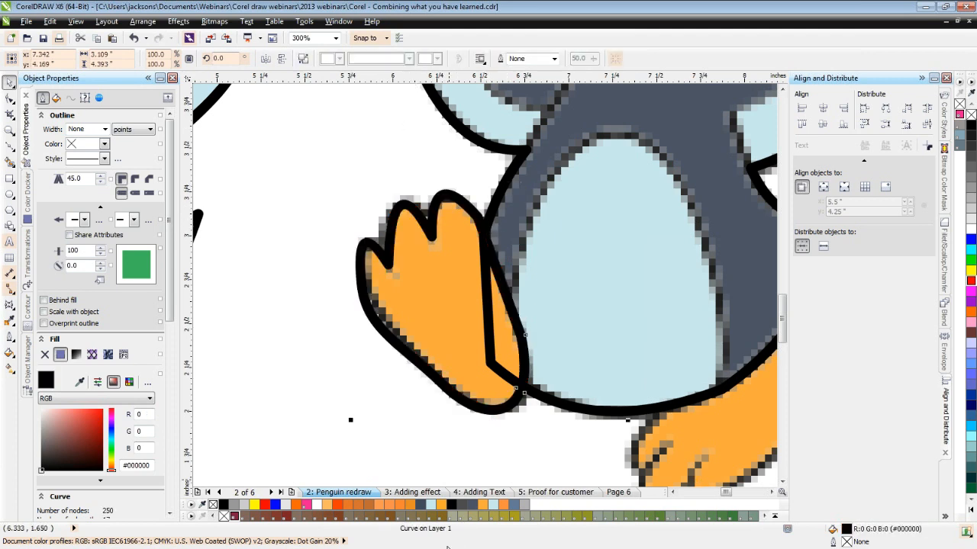
Try to break the welded curve apart and inspect it in wireframe view, then undo the break and restore the normal view.
{"action": "right_click", "coordinate": [504, 181]}
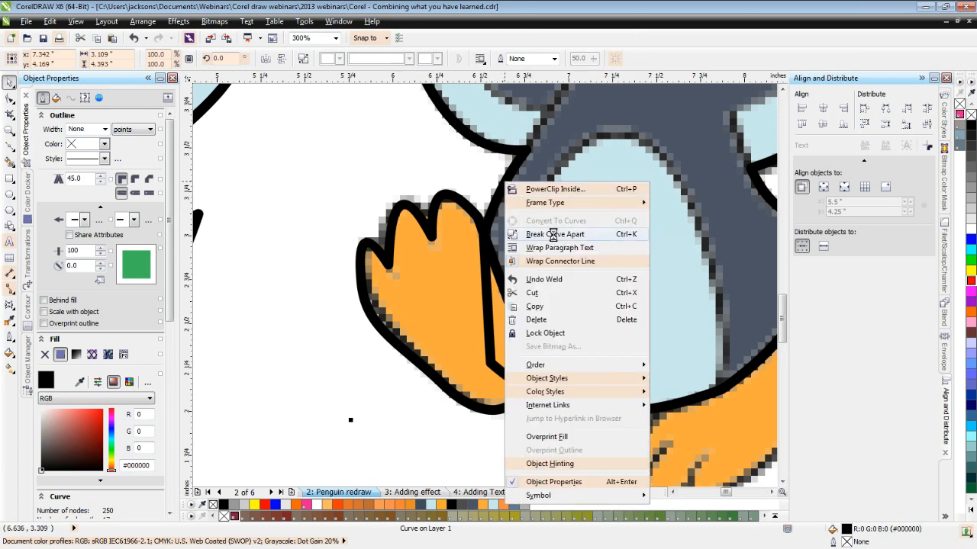
{"action": "left_click", "coordinate": [553, 234]}
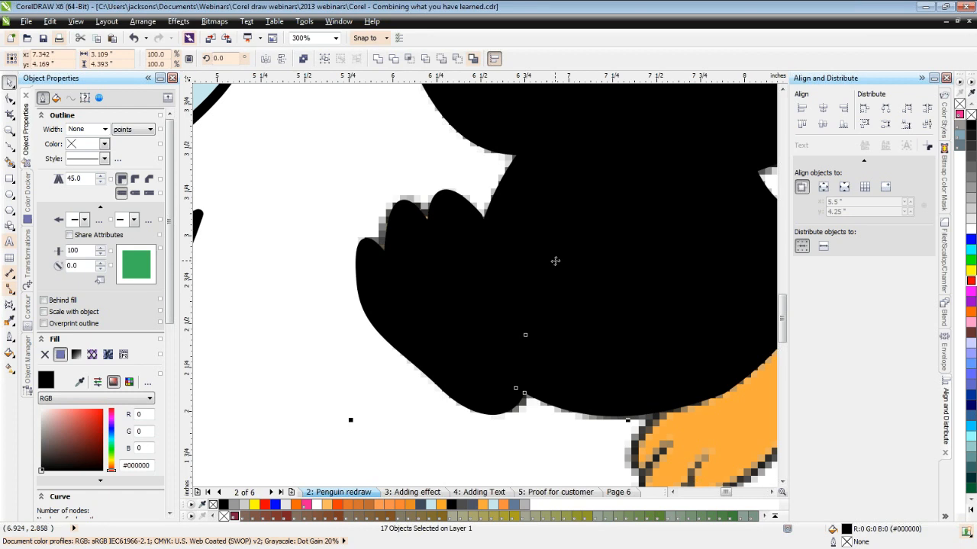
{"action": "key", "text": "shift+F9"}
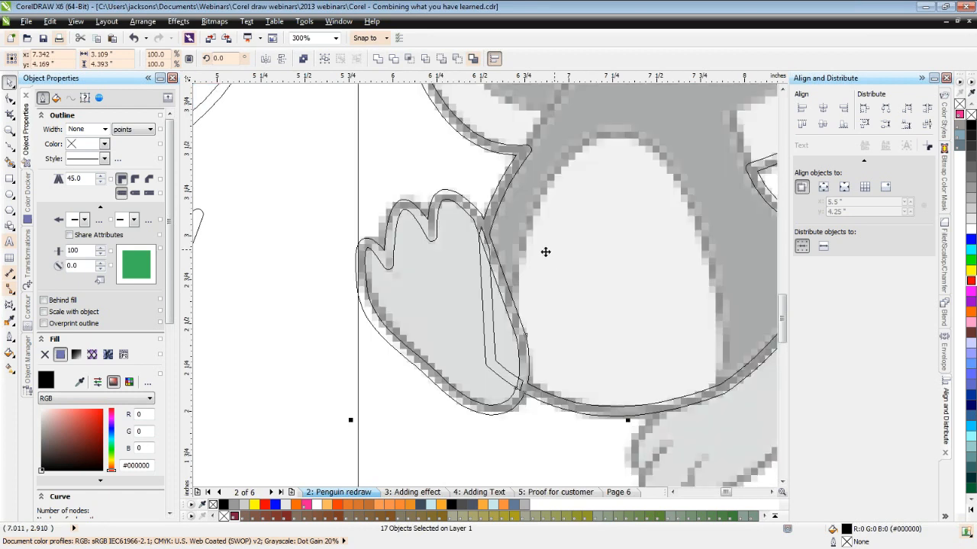
{"action": "left_click", "coordinate": [456, 350]}
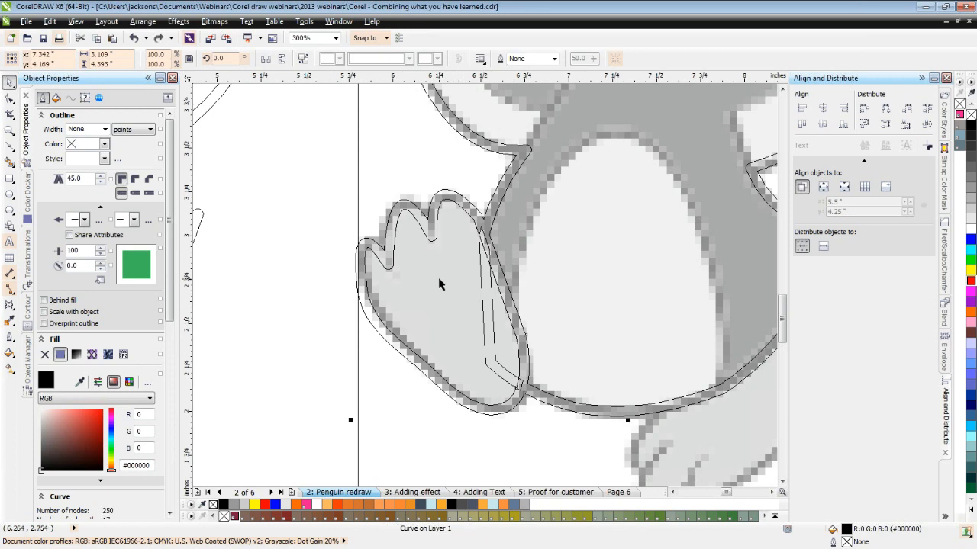
{"action": "key", "text": "shift+F9"}
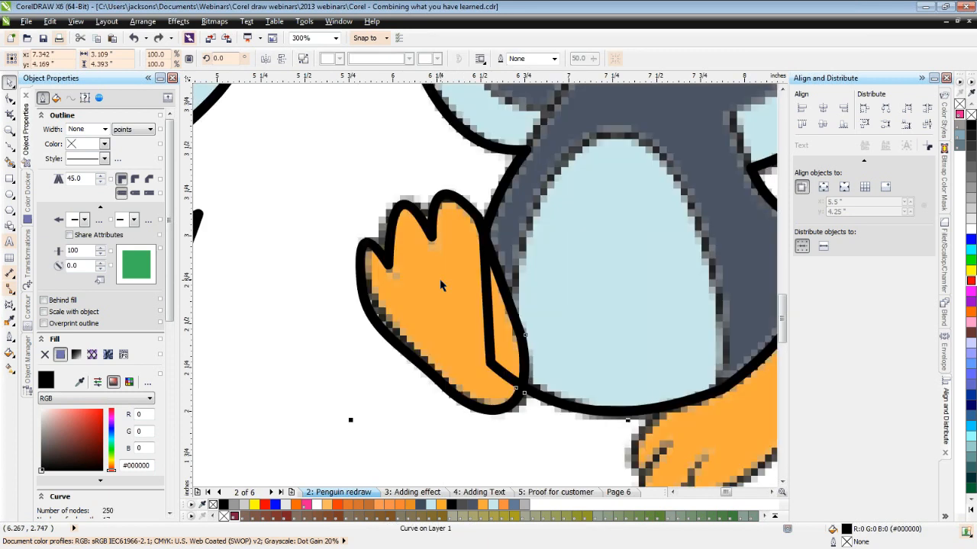
Undo the weld and combine the red foot outline with the black body outline into one curve.
{"action": "left_click", "coordinate": [445, 216], "text": "shift"}
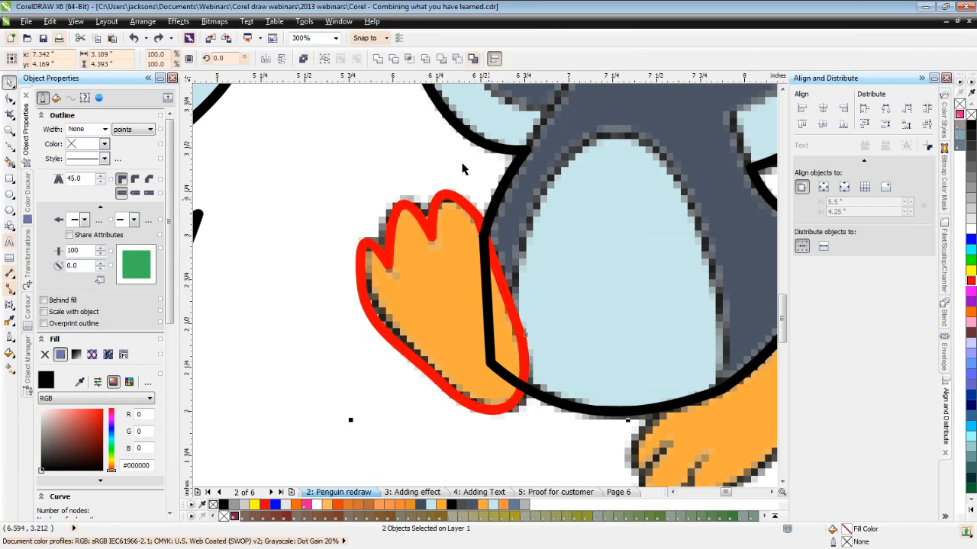
{"action": "key", "text": "Escape"}
{"action": "left_click", "coordinate": [462, 206]}
{"action": "left_click", "coordinate": [495, 207], "text": "shift"}
{"action": "left_click", "coordinate": [372, 58]}
Break the combined curve apart and move the black foot pieces to the left, away from the traced orange foot.
{"action": "right_click", "coordinate": [441, 202]}
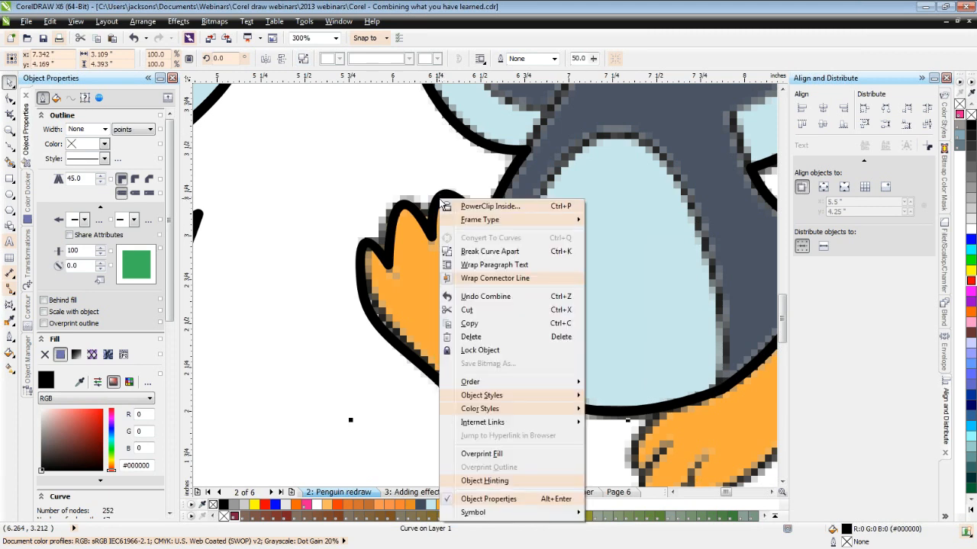
{"action": "left_click", "coordinate": [490, 252]}
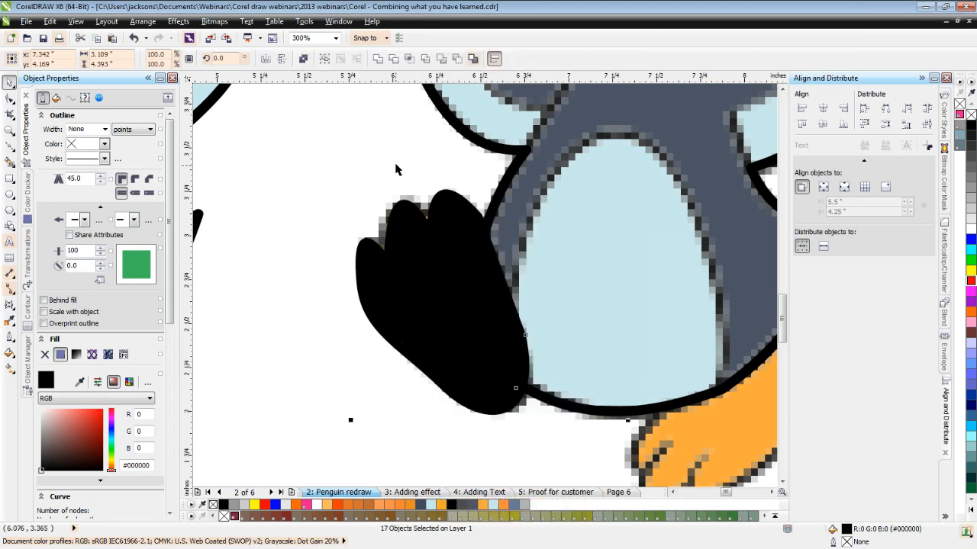
{"action": "left_click", "coordinate": [396, 169]}
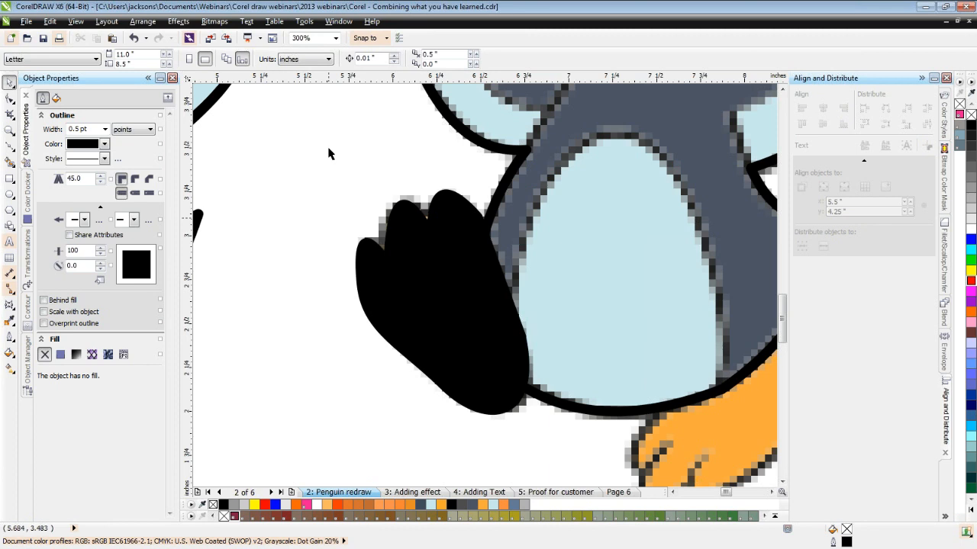
{"action": "left_click_drag", "start_coordinate": [328, 154], "coordinate": [560, 436]}
{"action": "left_click_drag", "start_coordinate": [457, 336], "coordinate": [338, 336]}
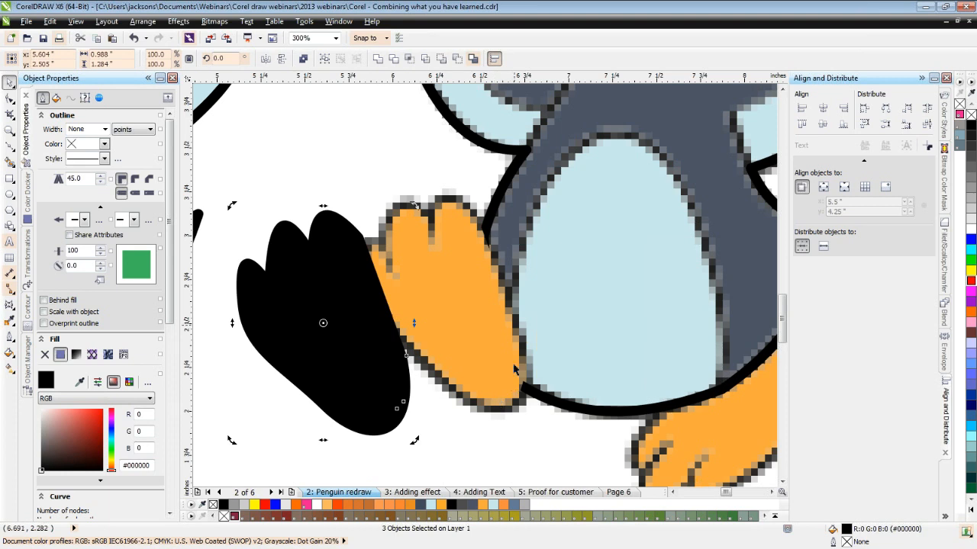
{"action": "left_click", "coordinate": [366, 171]}
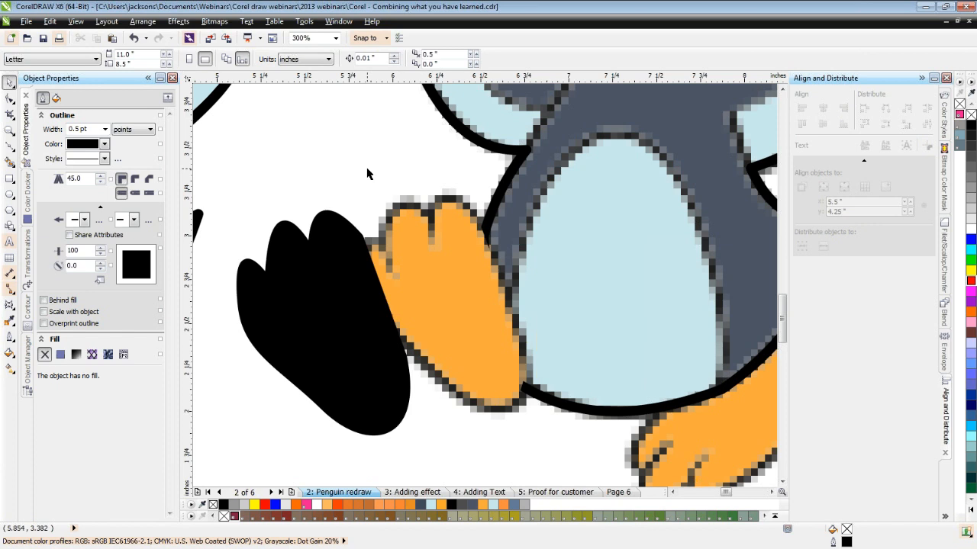
Go to the Adding effect page and fit all of its penguin artwork in view.
{"action": "key", "text": "F4"}
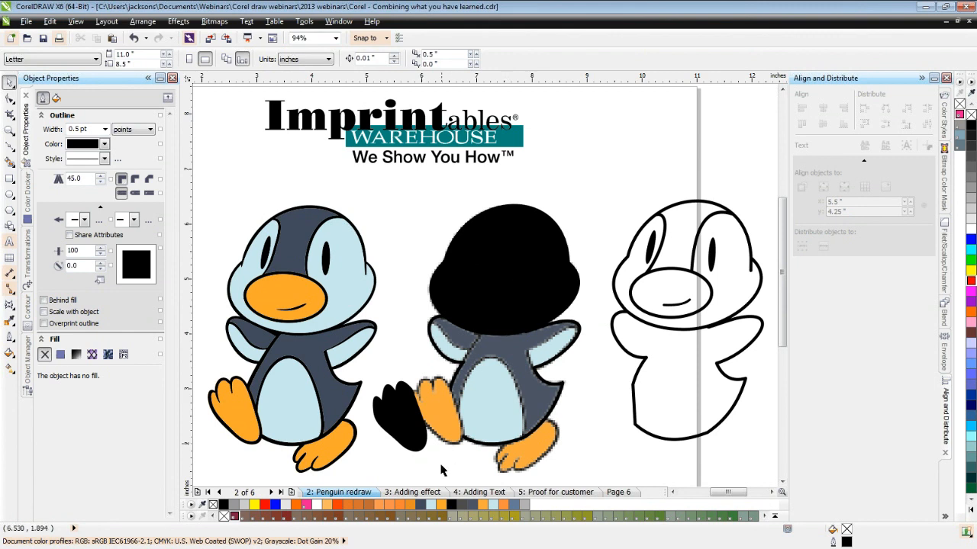
{"action": "left_click", "coordinate": [427, 494]}
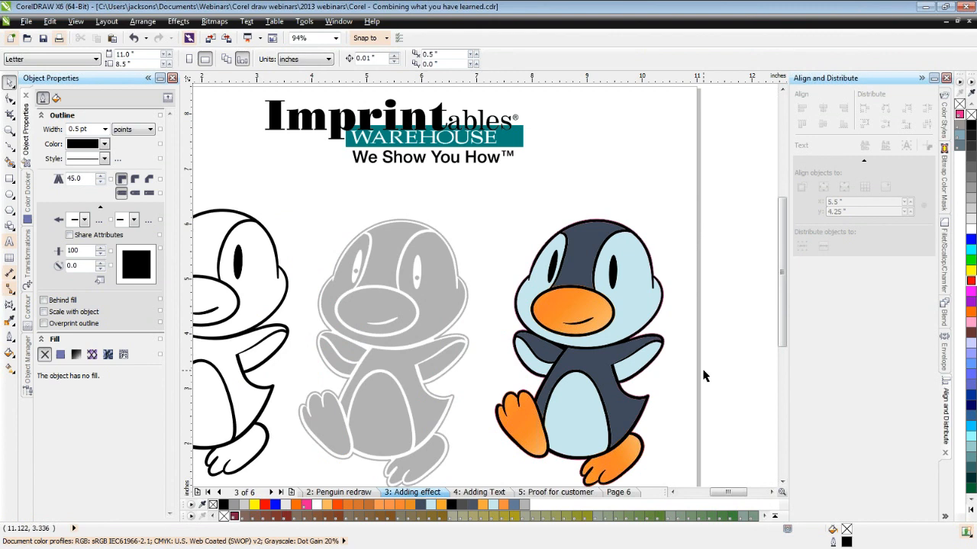
{"action": "key", "text": "F4"}
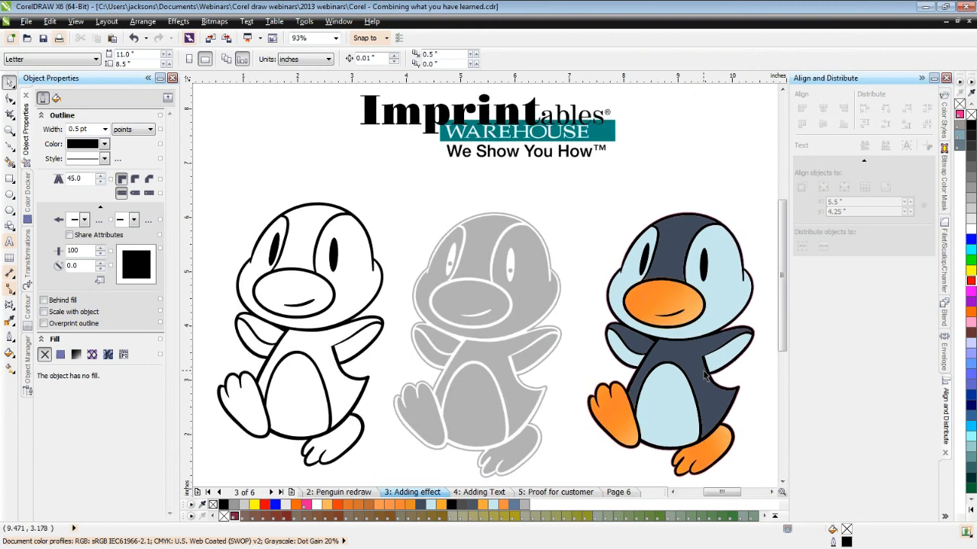